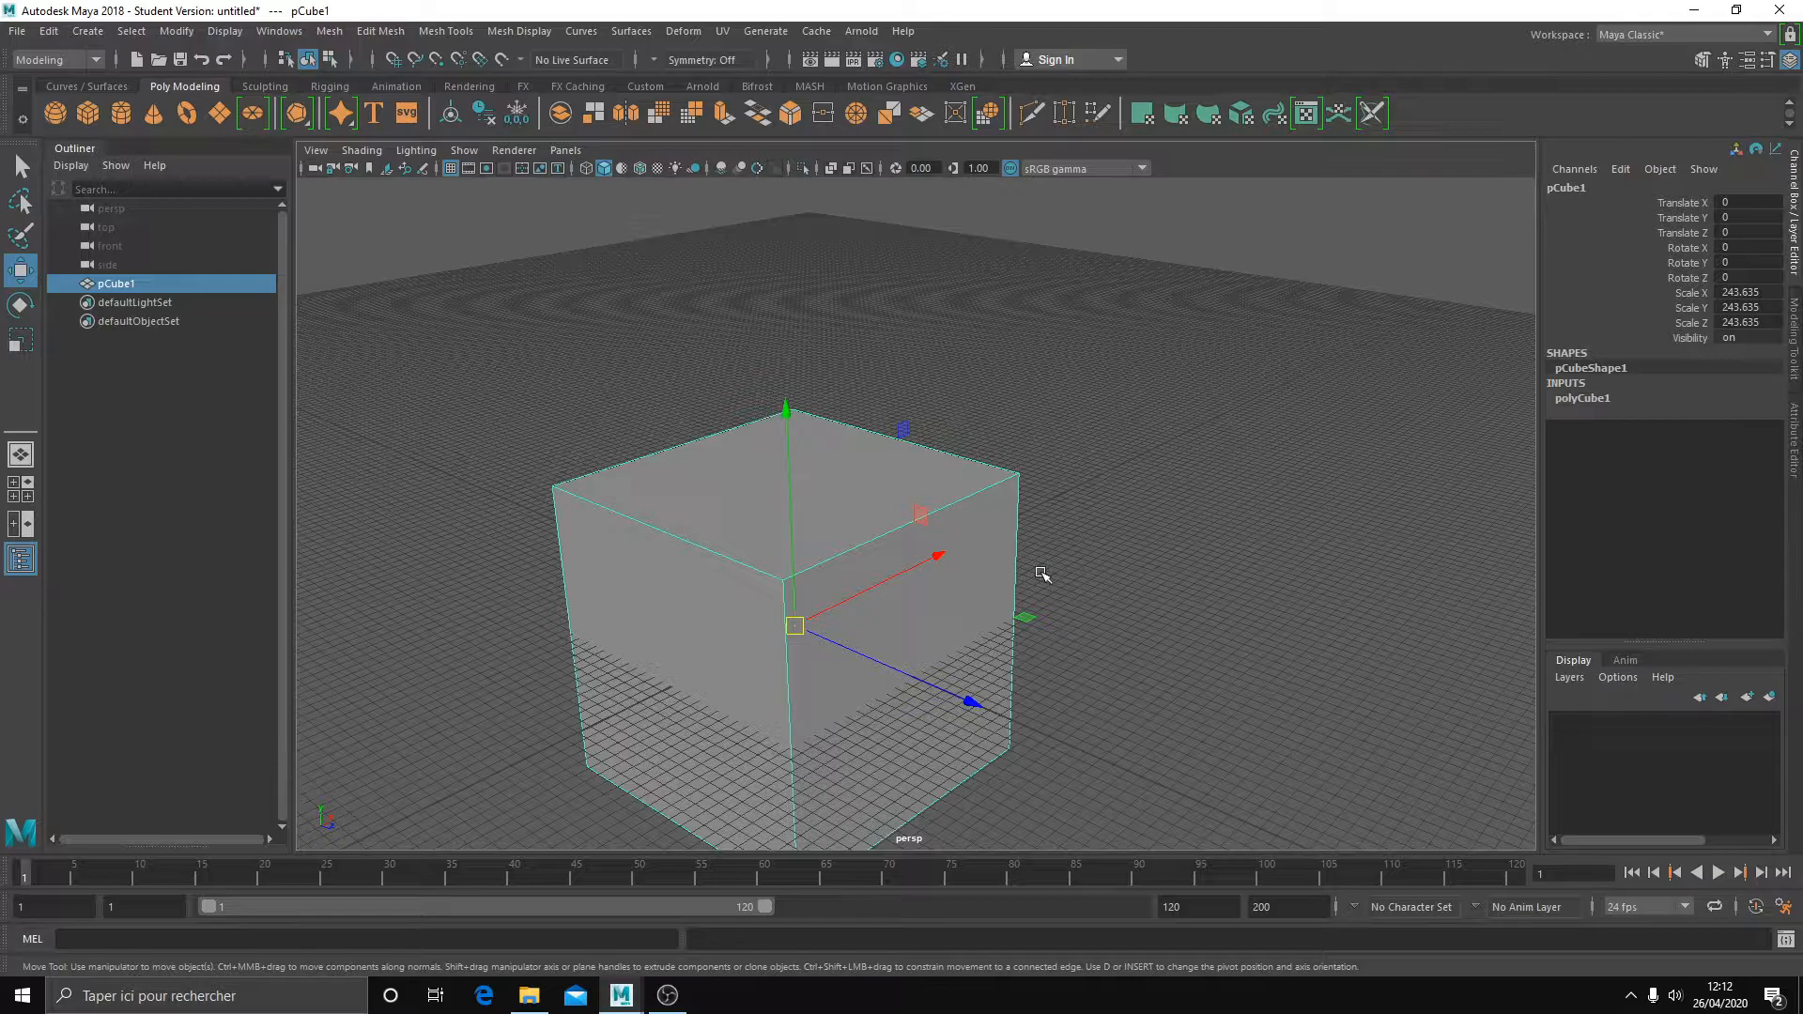
# - Raise the cube vertically to a Translate Y of about 119.96 and show the Modeling Toolkit
pyautogui.keyDown('alt'); pyautogui.moveTo(1042, 573); pyautogui.dragTo(1146, 563); pyautogui.keyUp('alt')
pyautogui.moveTo(828, 533); pyautogui.dragTo(864, 386)
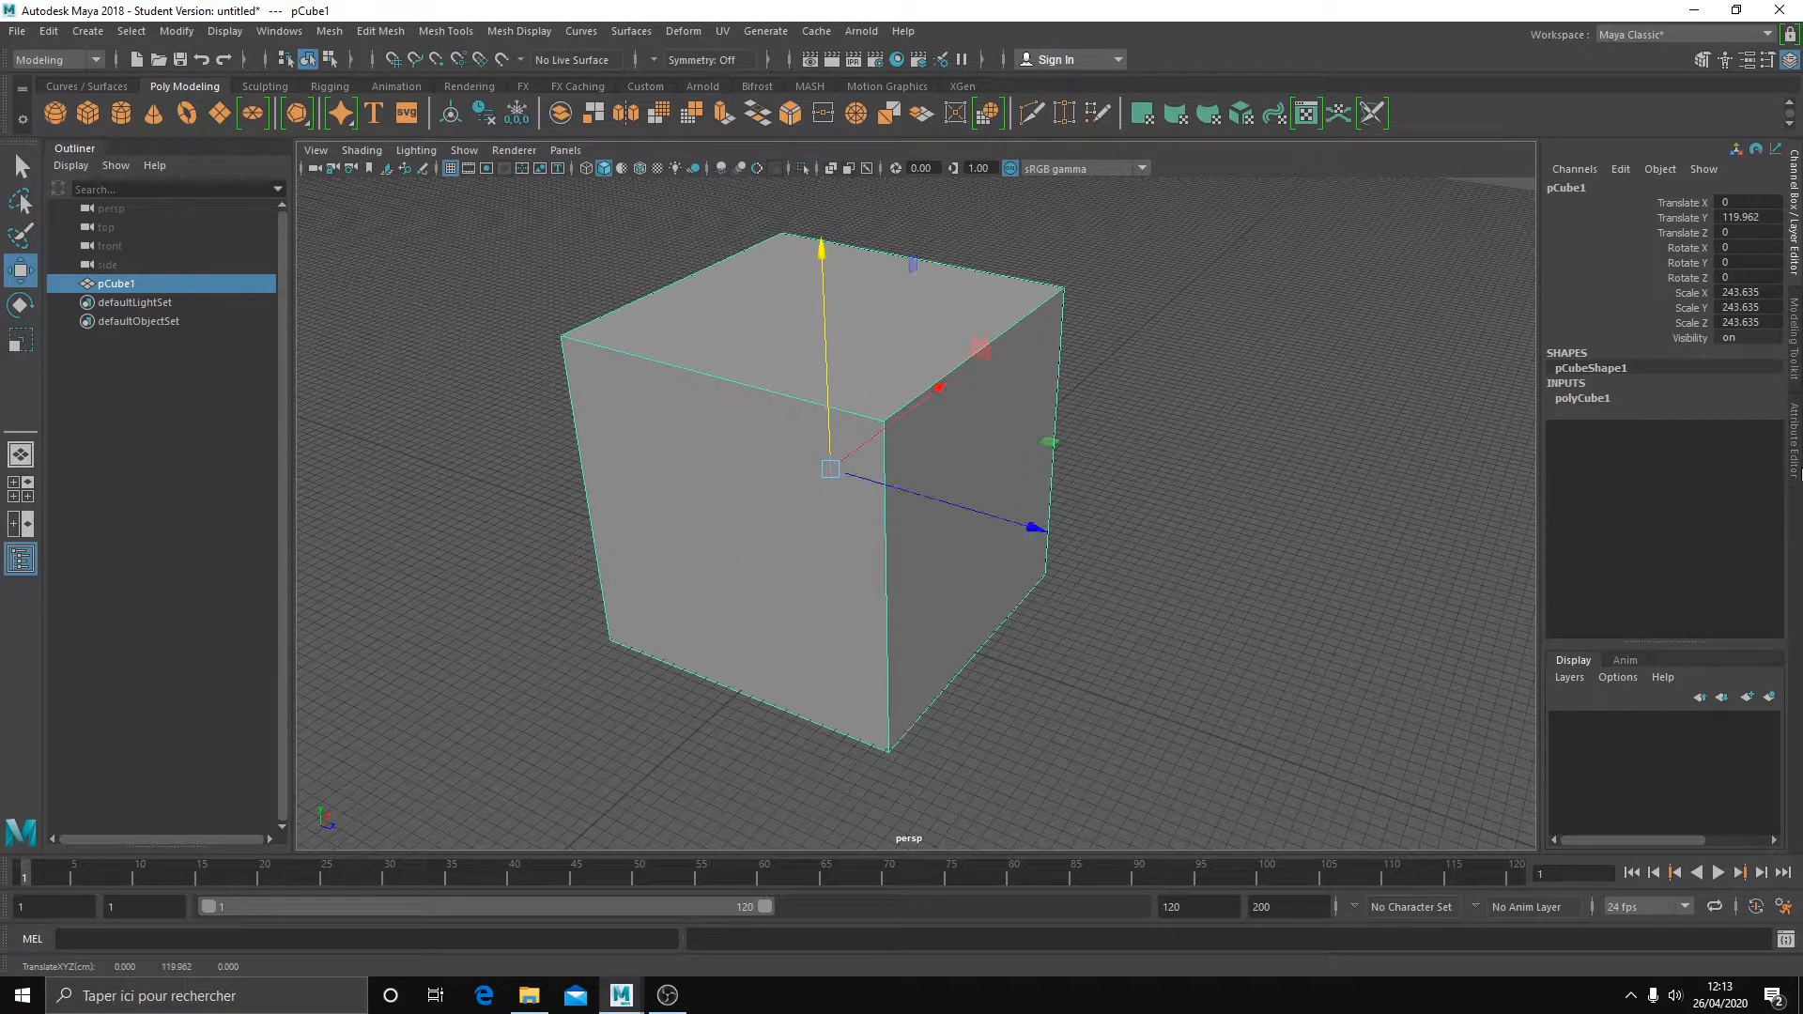
pyautogui.click(1795, 340)
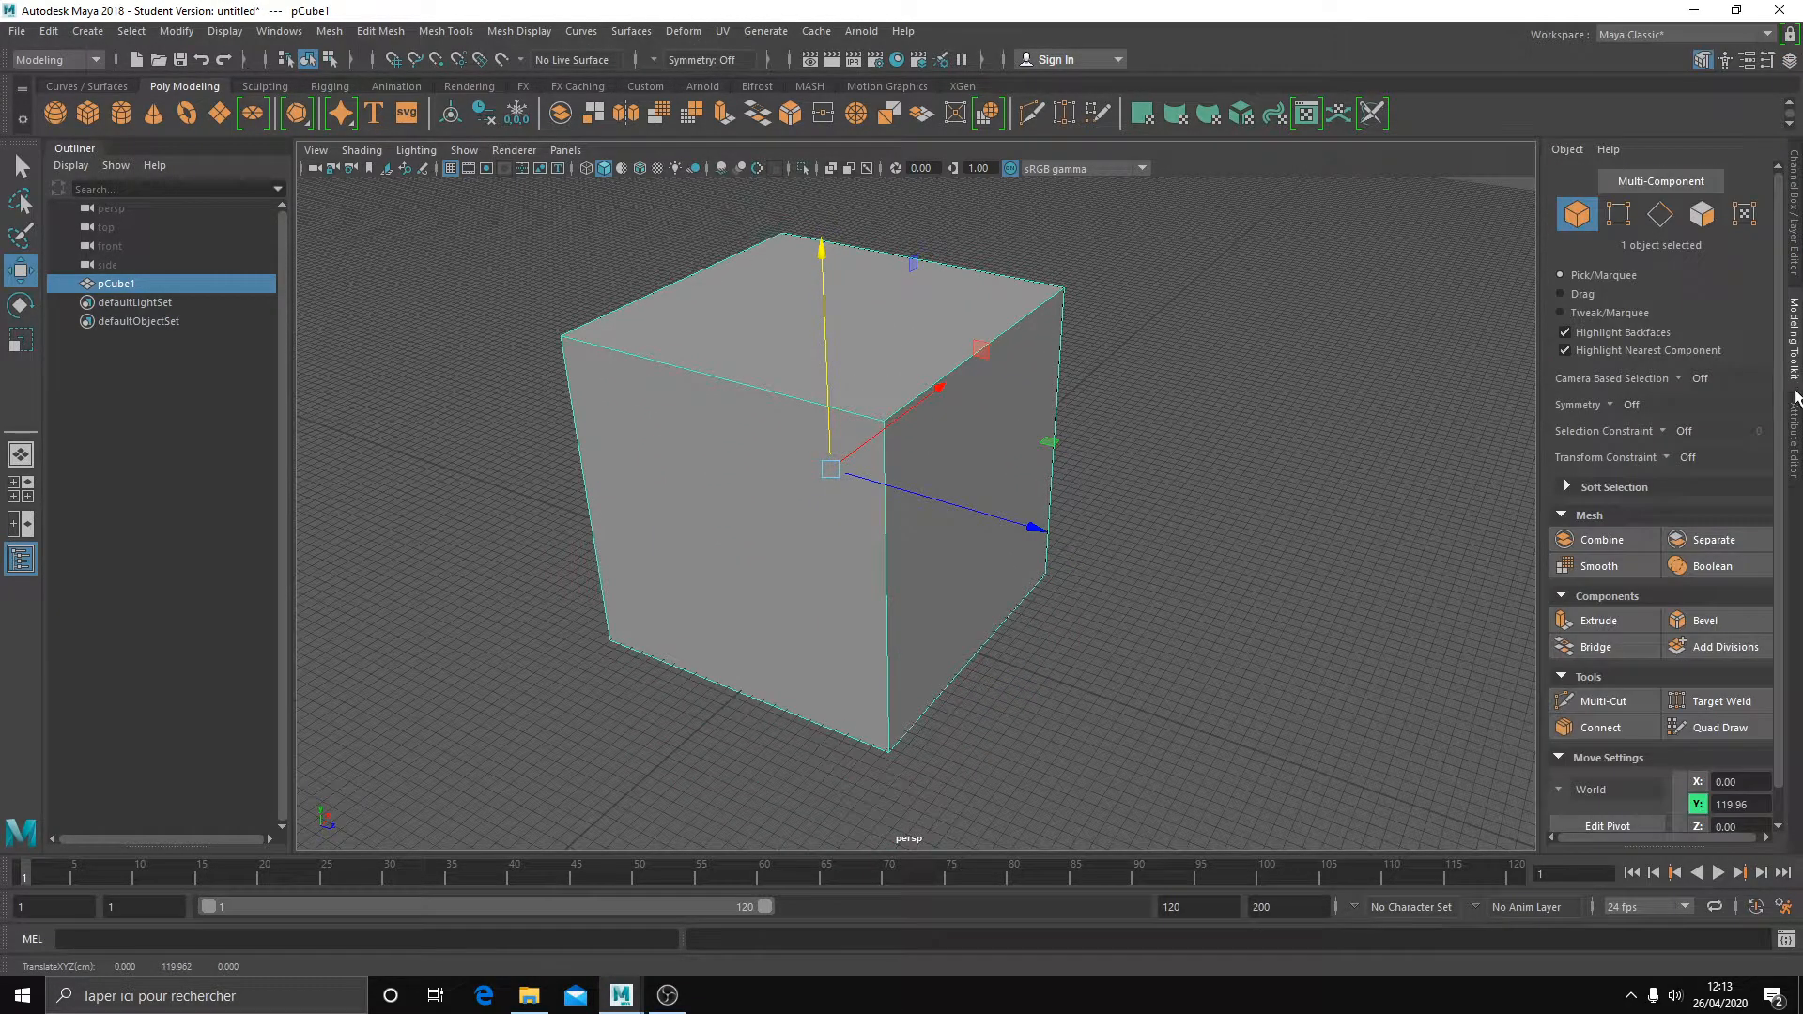
# - Try raising one top corner vertex of the cube by about 32.66 units and undo the move
pyautogui.click(1627, 219)
pyautogui.keyDown('alt'); pyautogui.moveTo(934, 495); pyautogui.dragTo(1158, 239); pyautogui.keyUp('alt')
pyautogui.hotkey('ctrl', 'z')
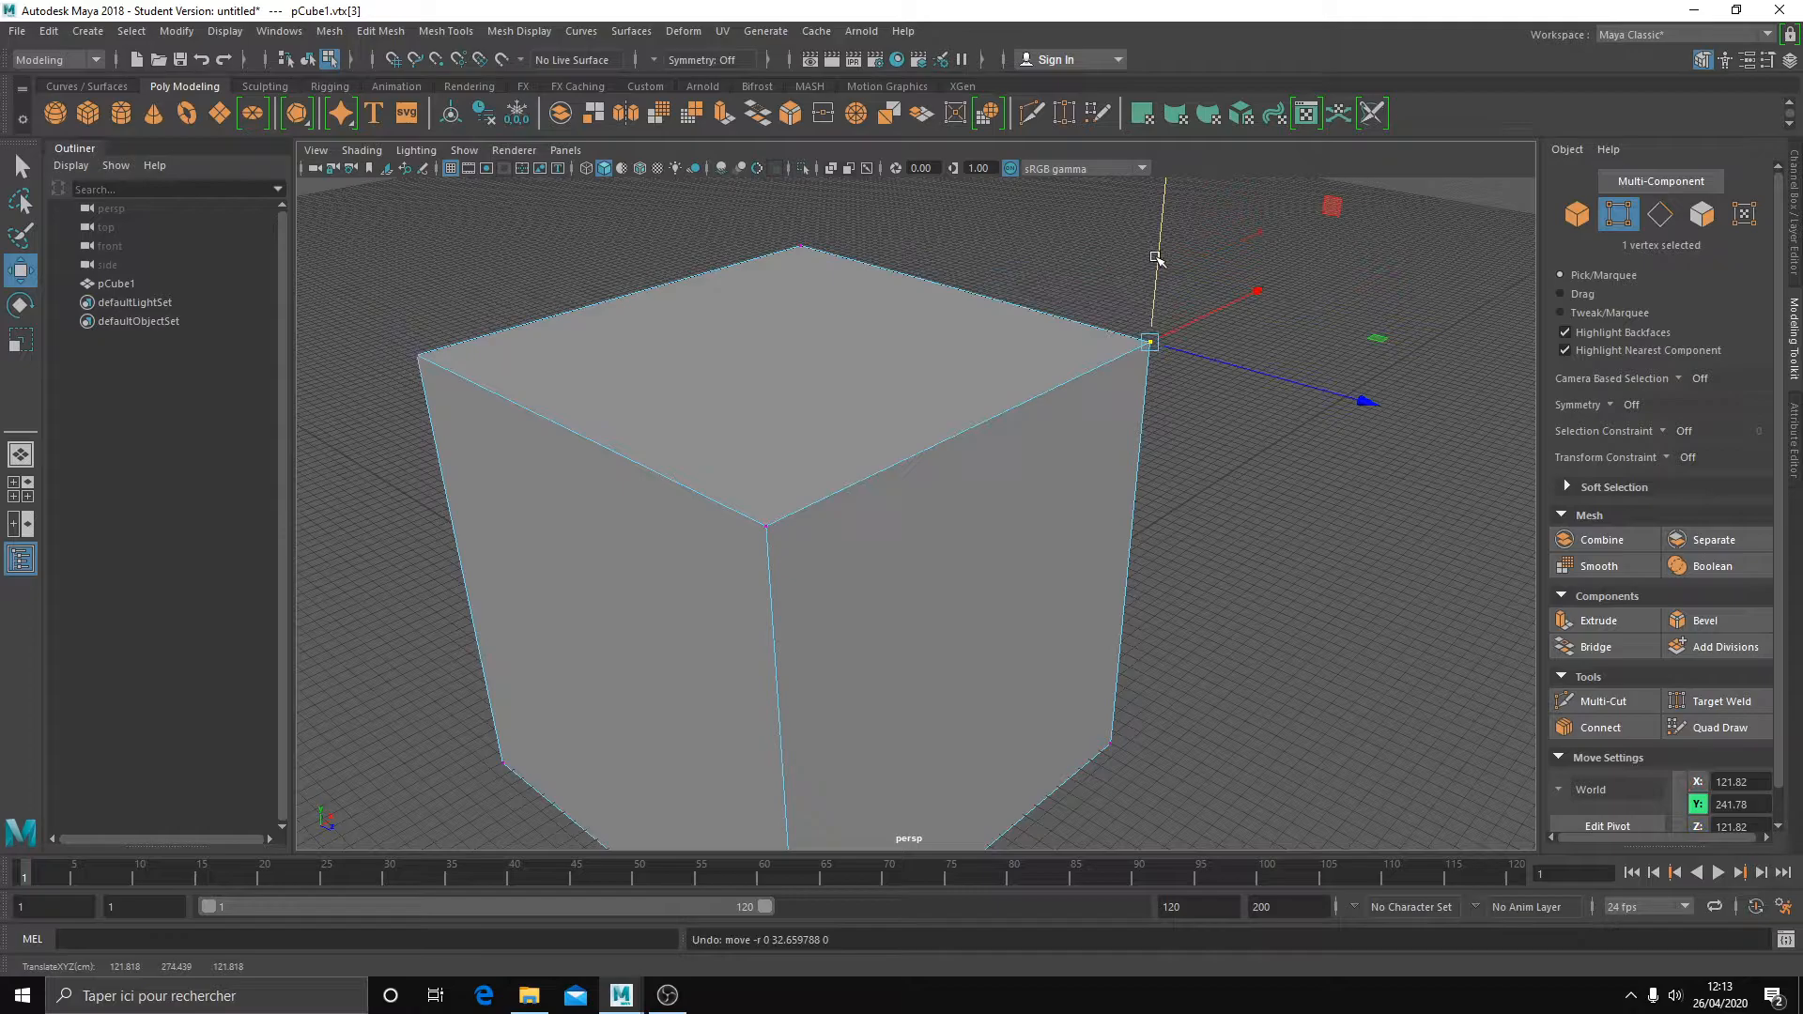
# - Try lowering one top edge of the cube in edge selection mode and undo the move
pyautogui.click(1660, 215)
pyautogui.click(1023, 303)
pyautogui.moveTo(958, 242); pyautogui.dragTo(945, 375)
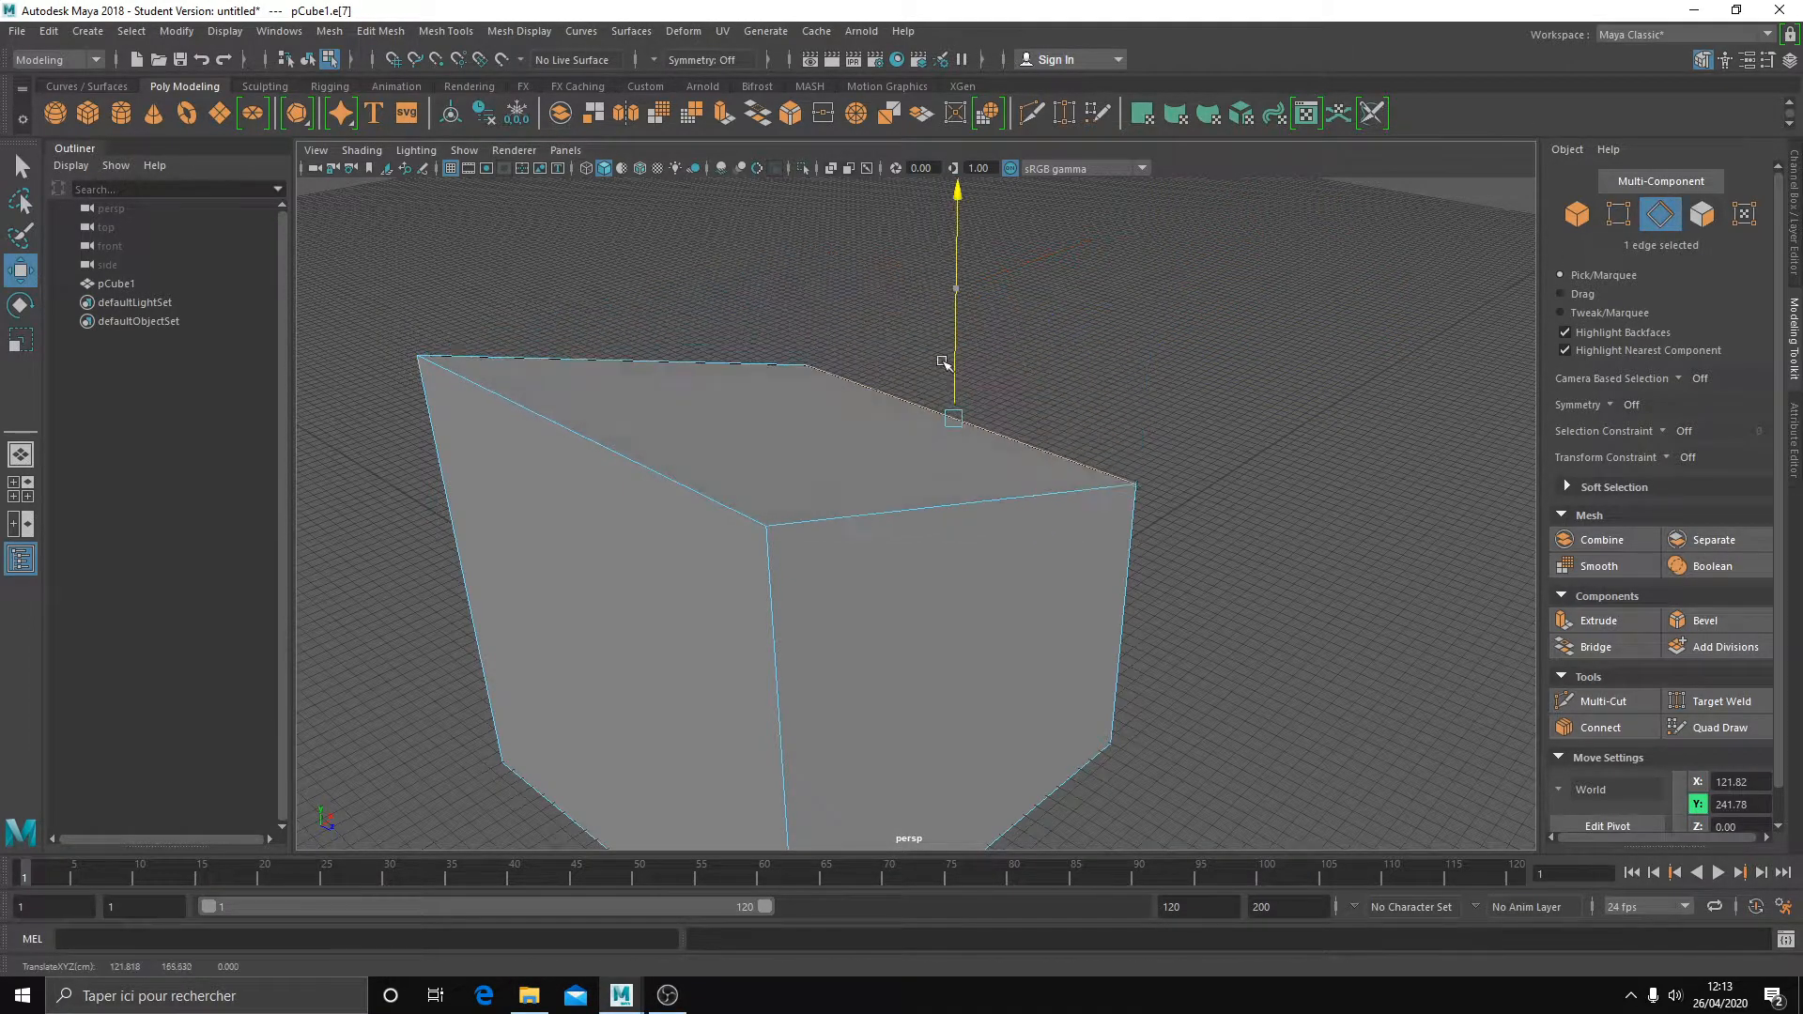
pyautogui.hotkey('ctrl', 'z')
pyautogui.click(1660, 215)
pyautogui.moveTo(955, 225); pyautogui.dragTo(1000, 383)
pyautogui.scroll(-3, 1001, 383)
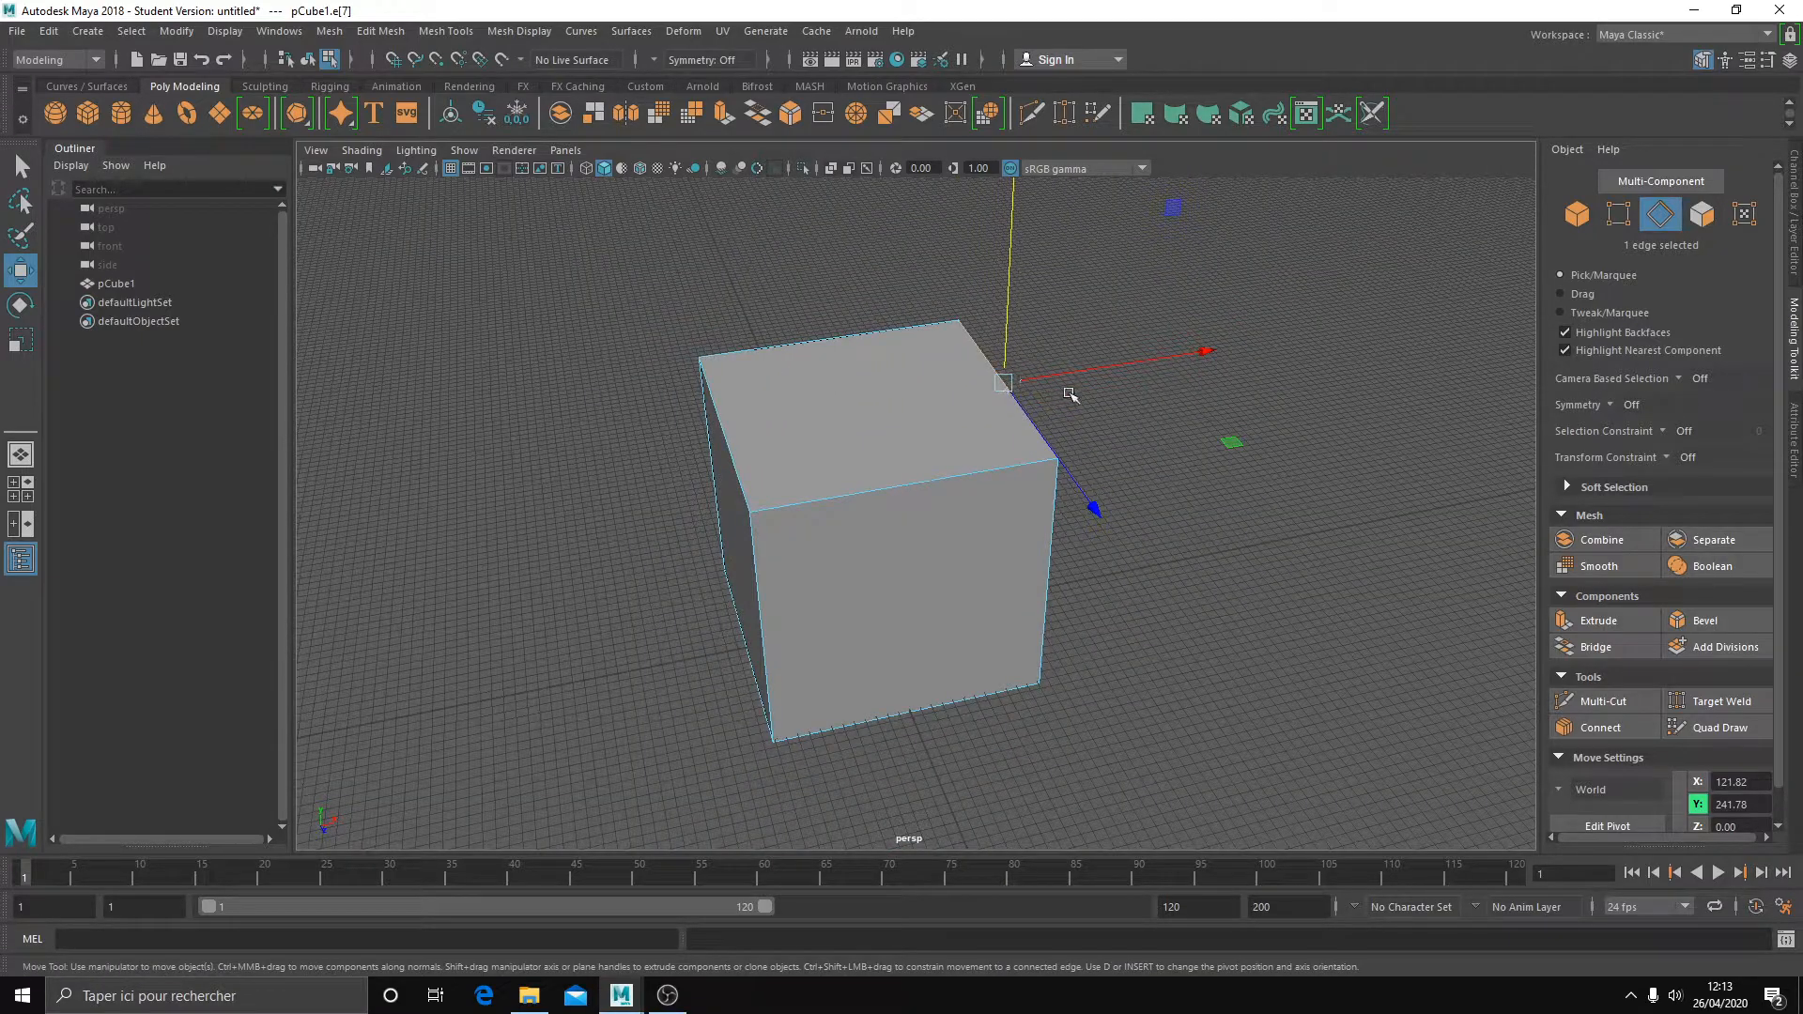
pyautogui.keyDown('alt'); pyautogui.moveTo(1039, 366); pyautogui.dragTo(1086, 451); pyautogui.keyUp('alt')
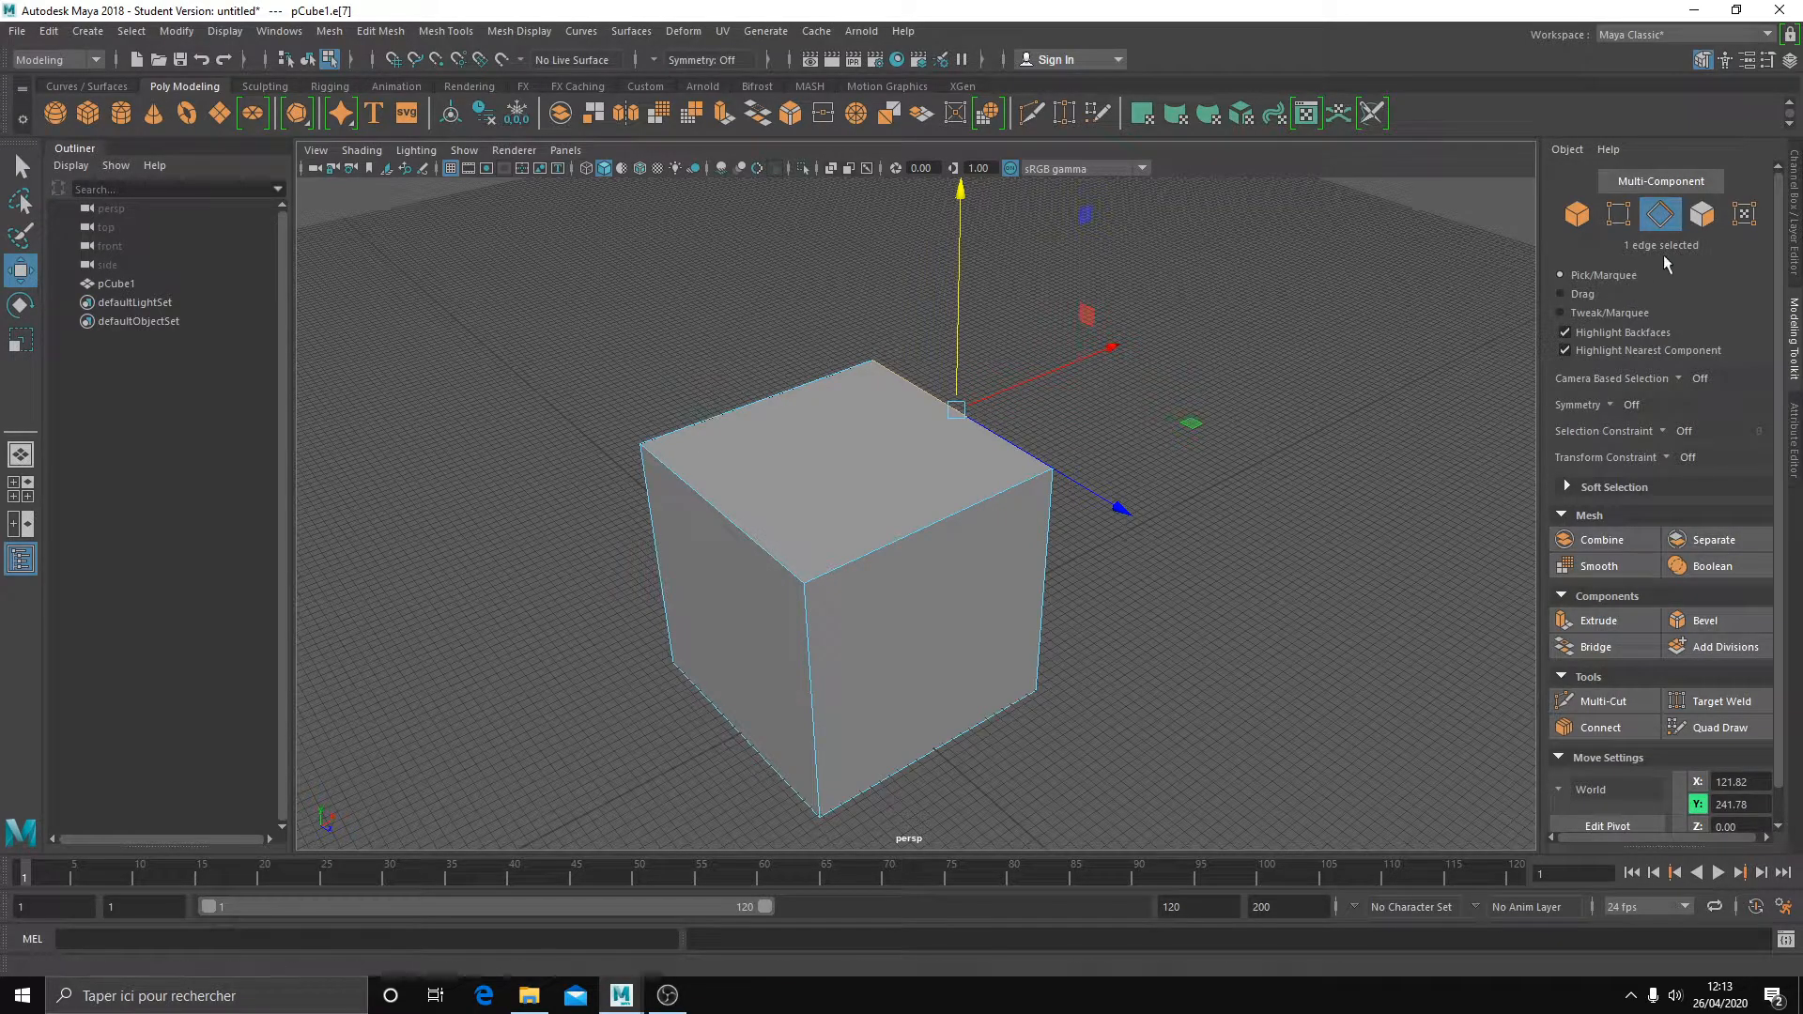
# - Try lowering the cube's top face to about Y 216.15 in face selection mode and undo the move
pyautogui.click(1701, 219)
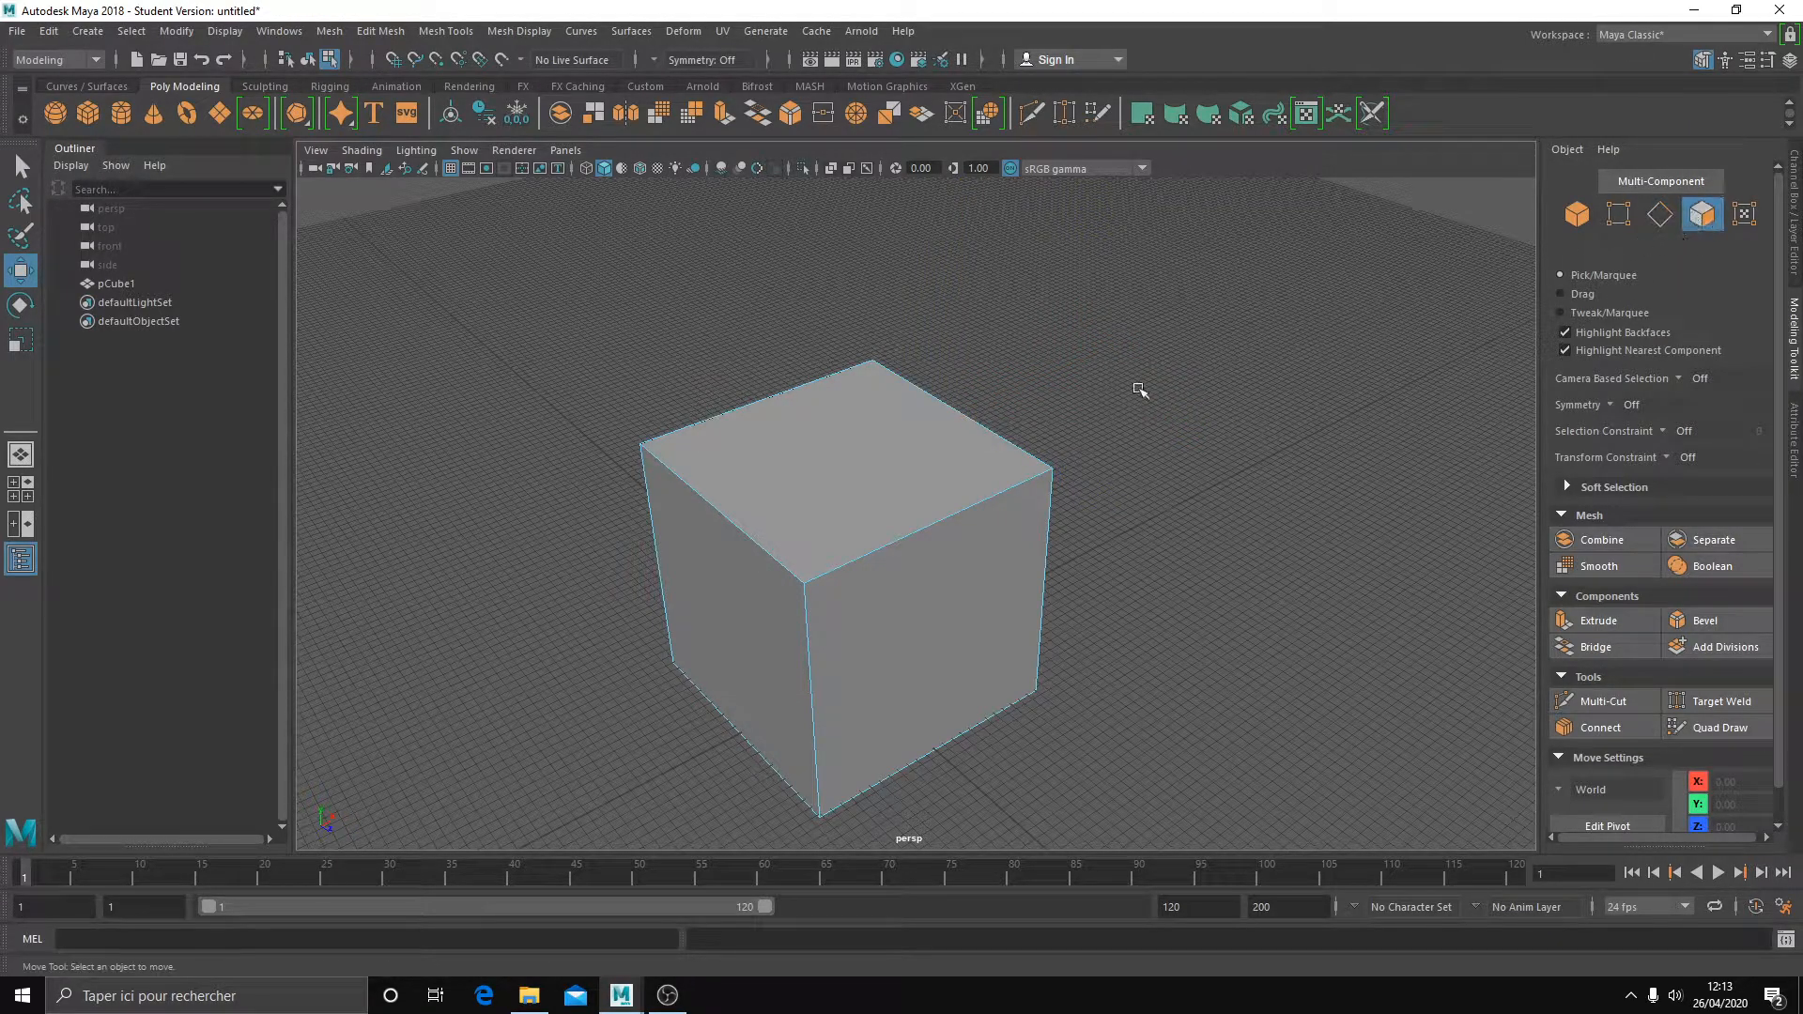
pyautogui.click(930, 459)
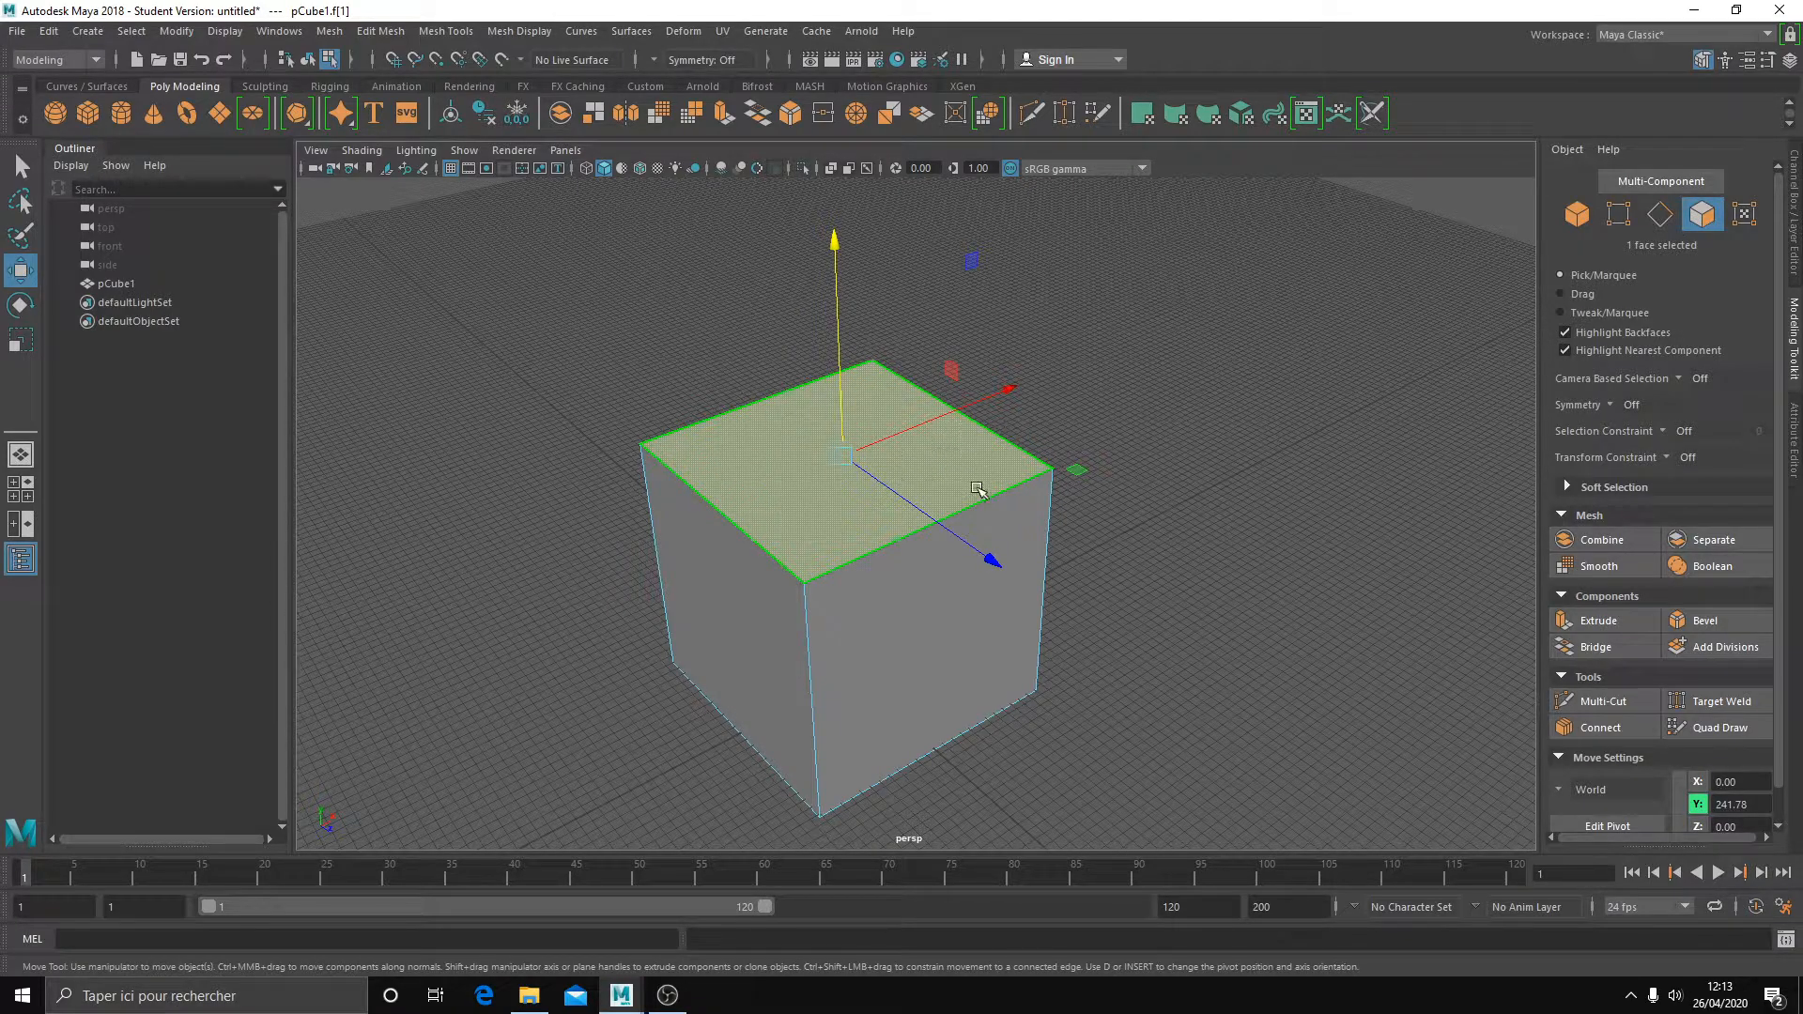
pyautogui.moveTo(859, 389); pyautogui.dragTo(849, 418, button='middle')
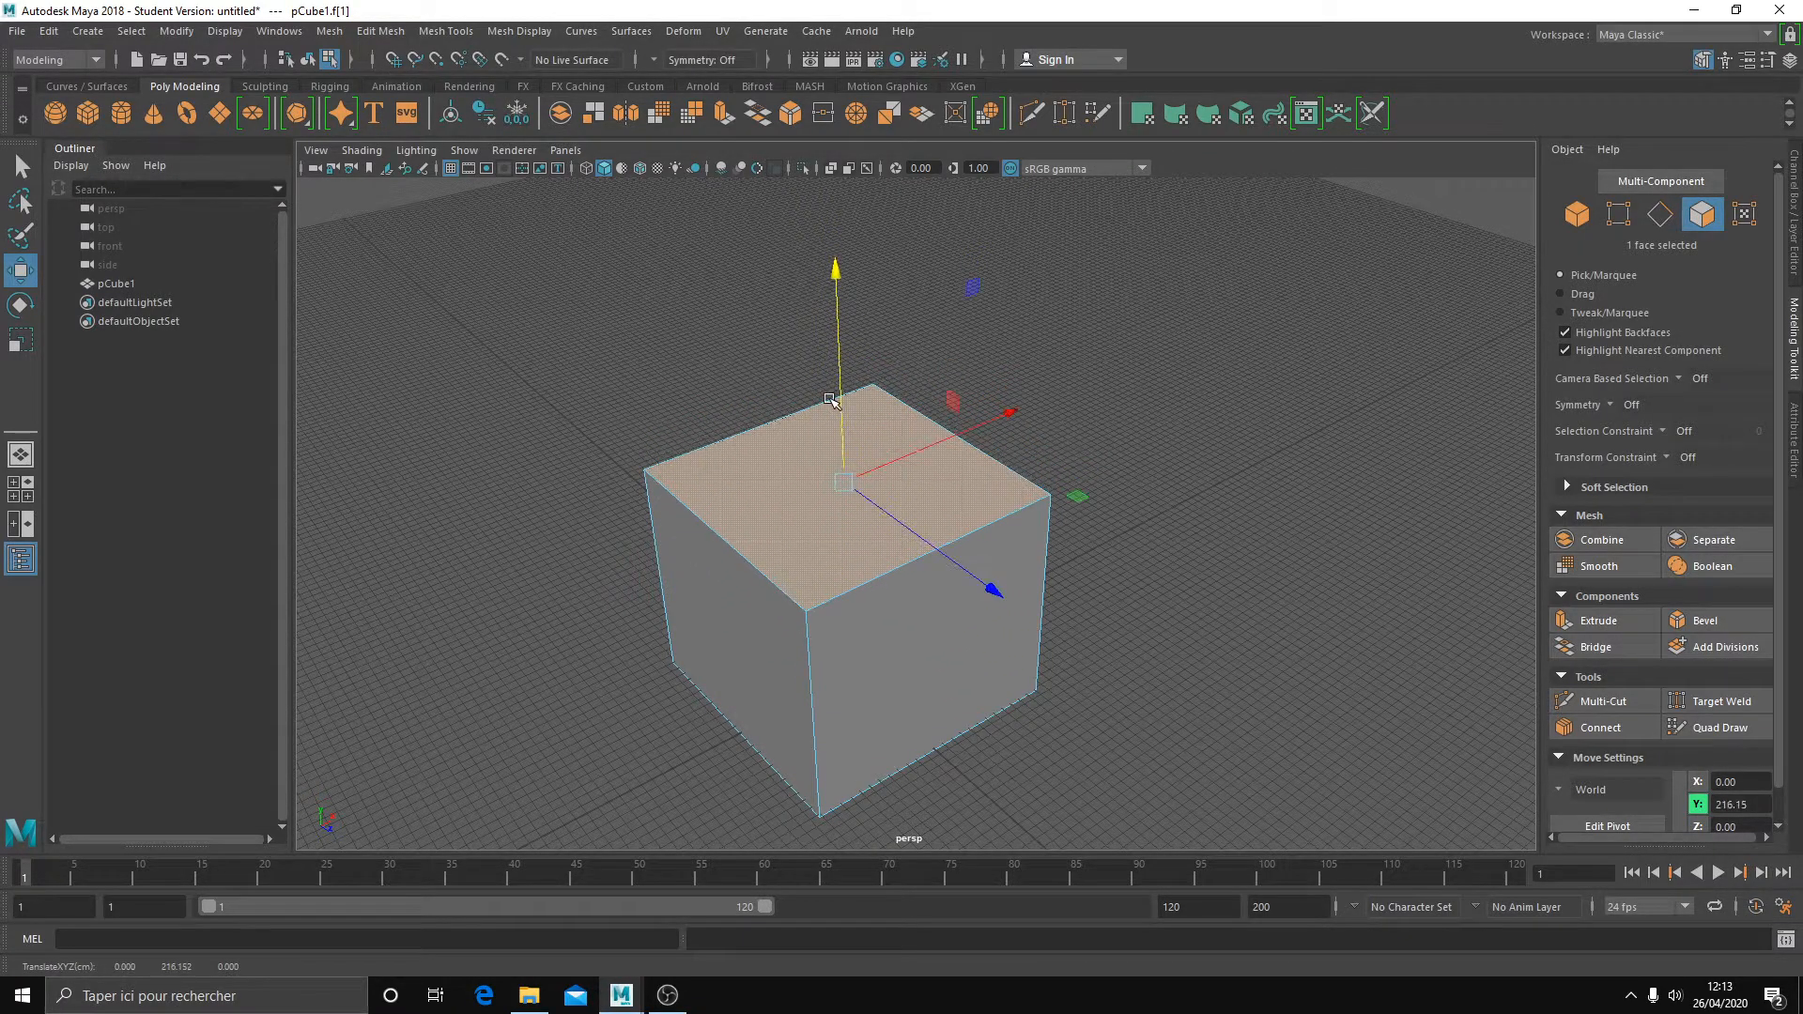
pyautogui.hotkey('ctrl', 'z')
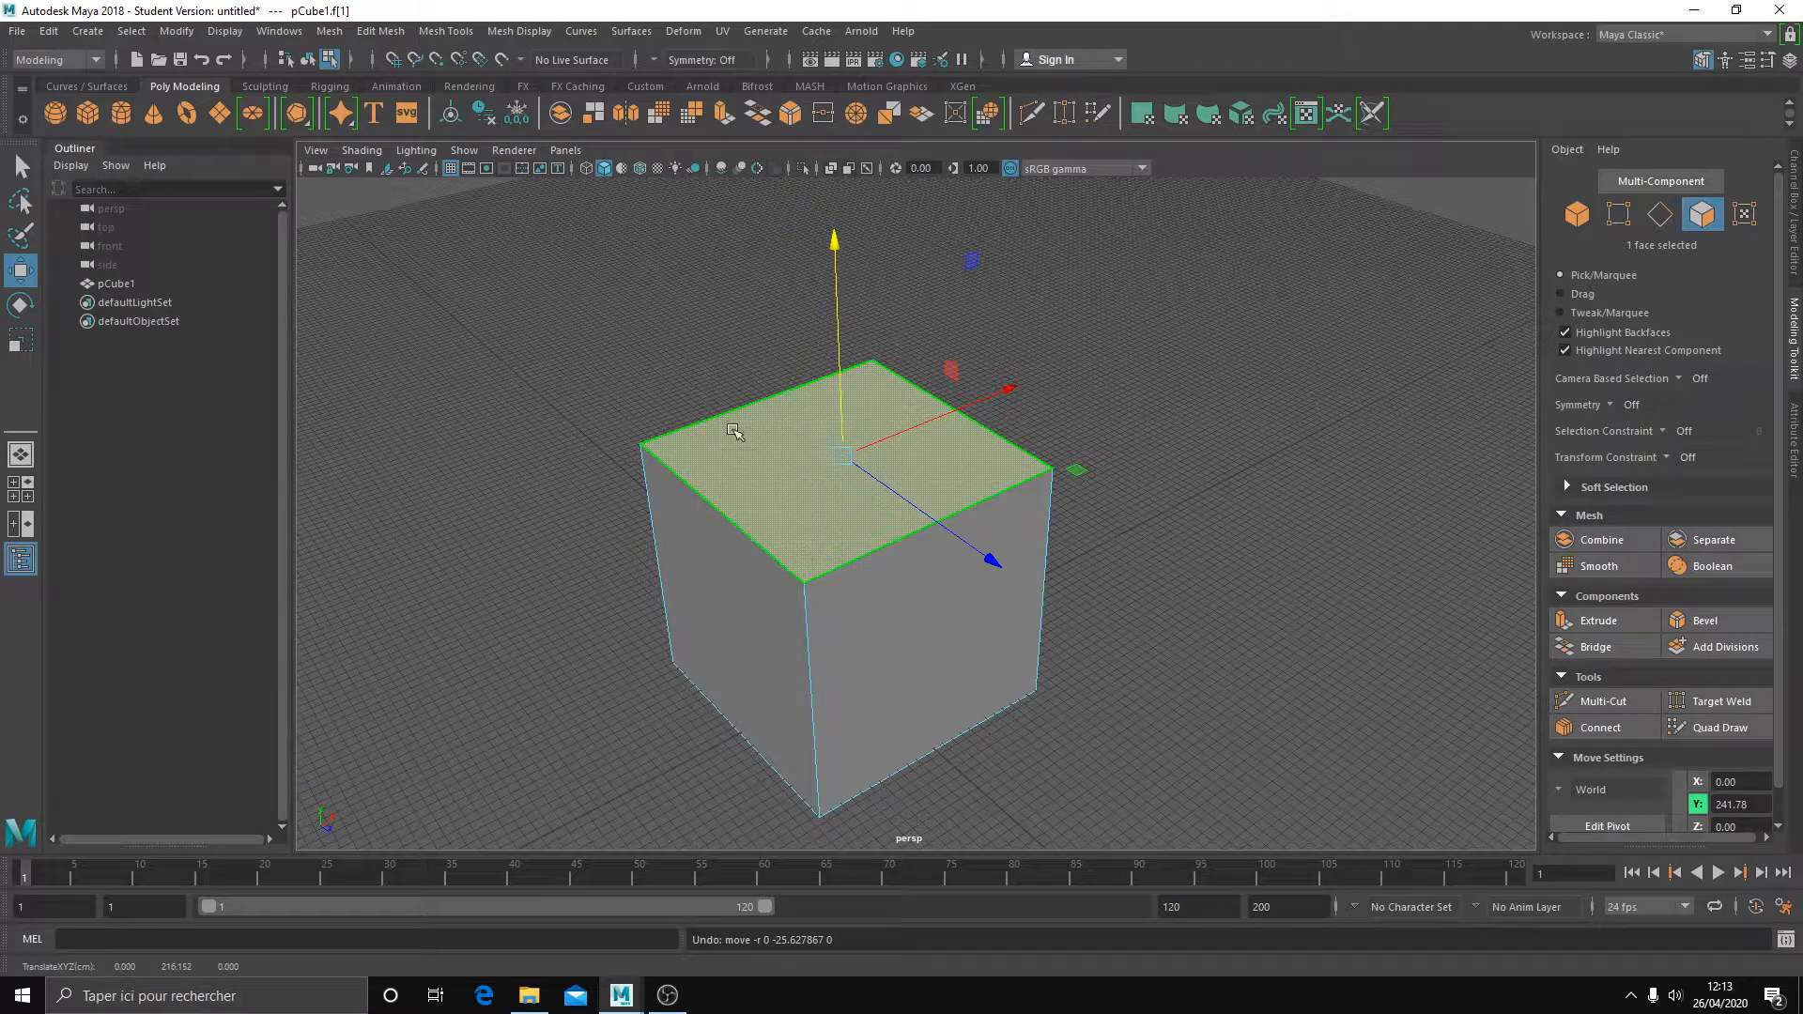
# - Reselect the cube's top face, try raising it vertically, and undo the move
pyautogui.click(1069, 389)
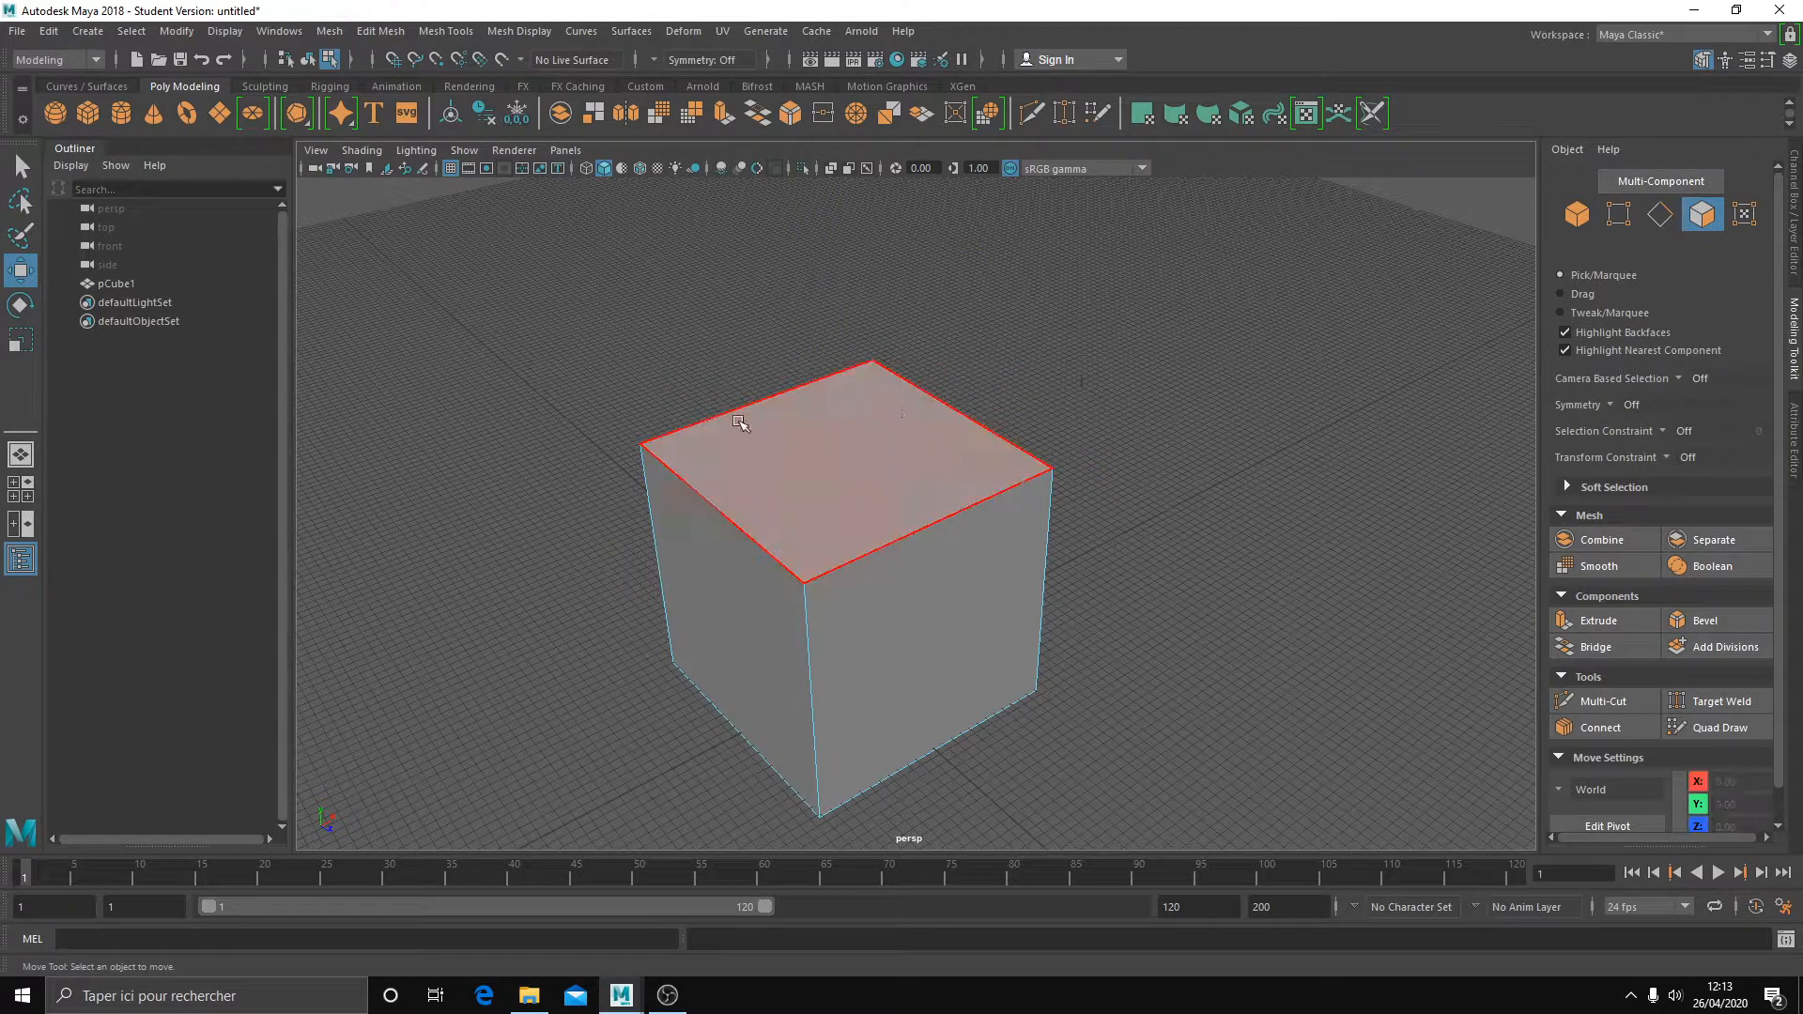
pyautogui.click(861, 466)
pyautogui.moveTo(861, 467); pyautogui.dragTo(840, 351, button='middle')
pyautogui.hotkey('ctrl', 'z')
# - Raise the cube's top face to about Y 265.43 so the block becomes slightly taller
pyautogui.keyDown('alt'); pyautogui.moveTo(796, 496); pyautogui.dragTo(865, 471); pyautogui.keyUp('alt')
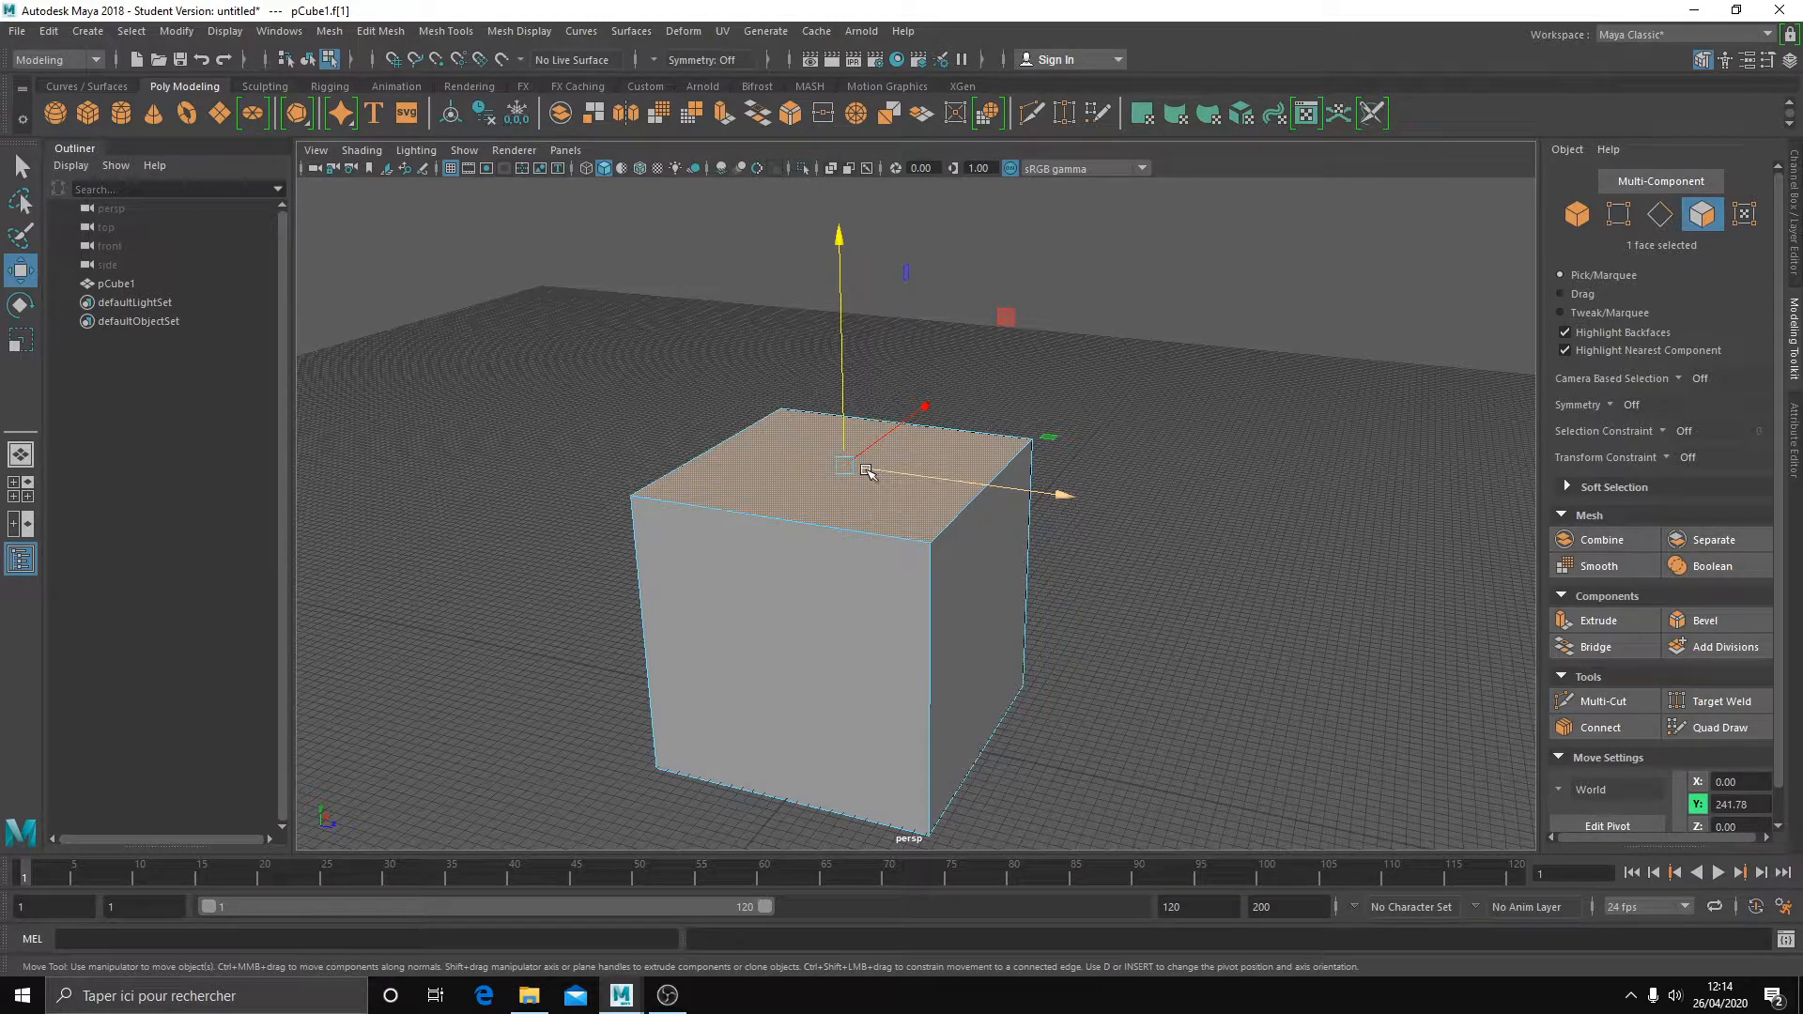
pyautogui.keyDown('alt'); pyautogui.moveTo(893, 492); pyautogui.dragTo(975, 415); pyautogui.keyUp('alt')
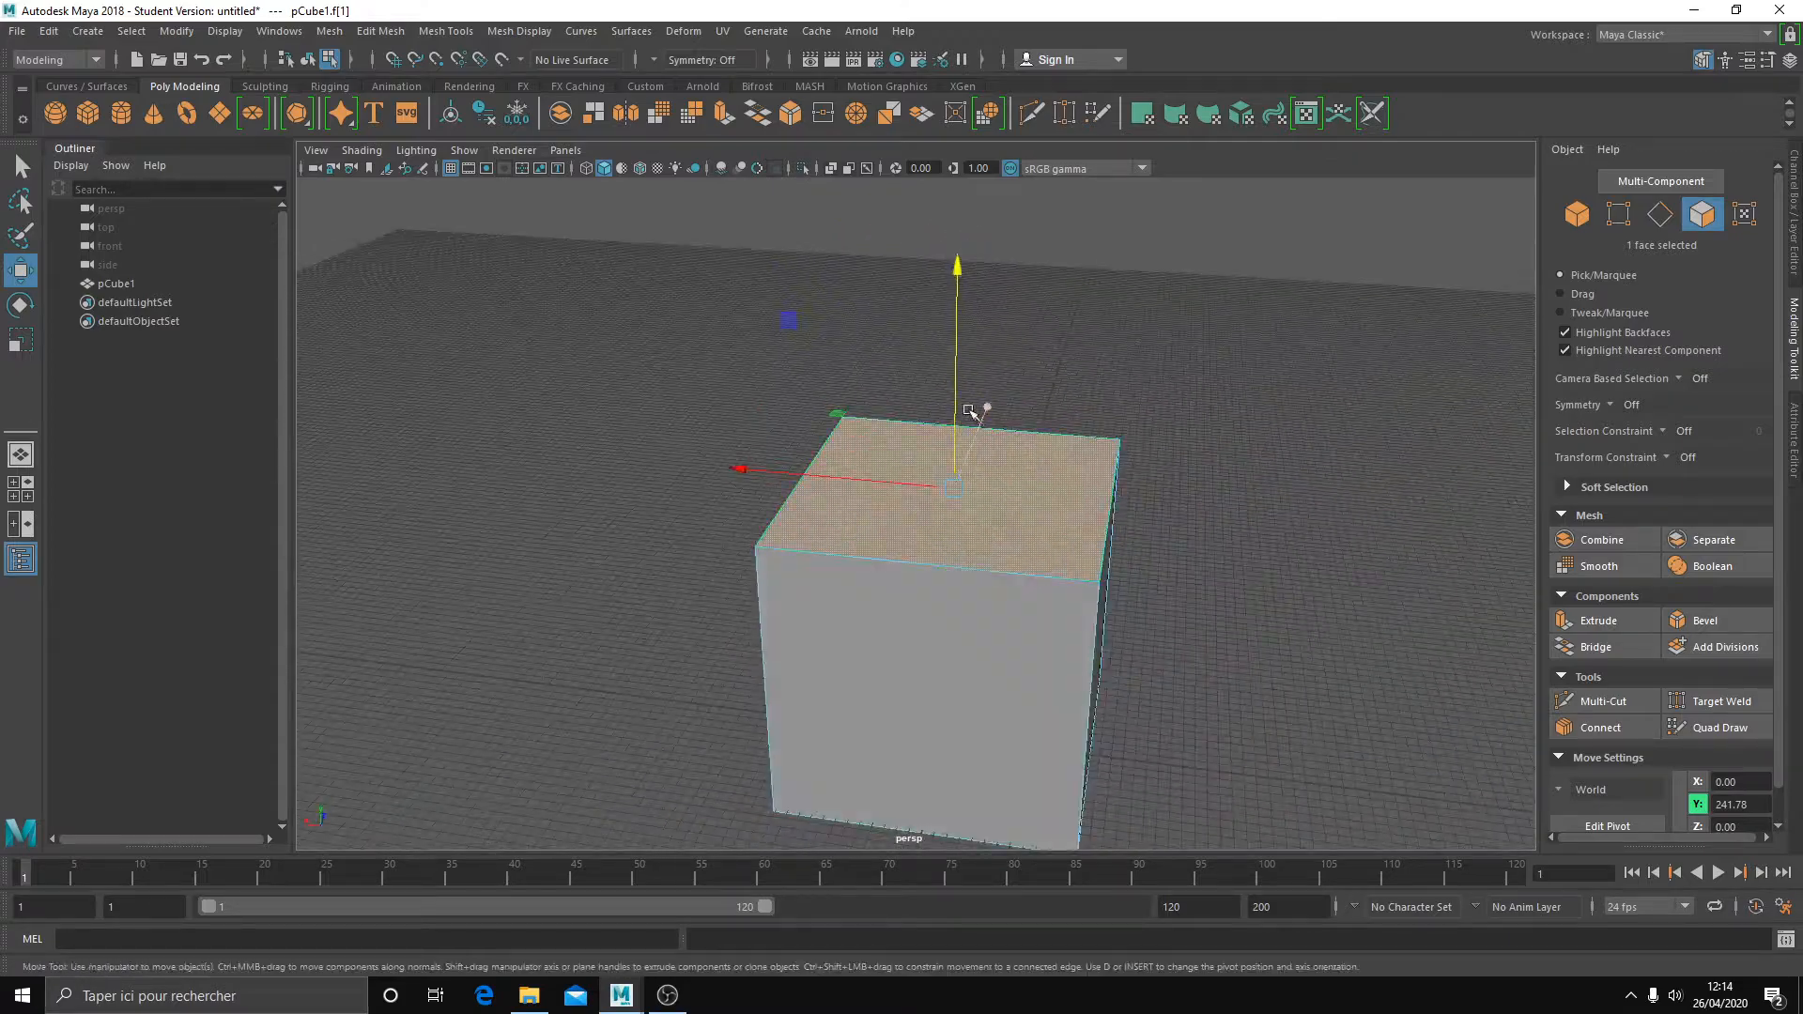
pyautogui.keyDown('alt'); pyautogui.moveTo(979, 519); pyautogui.dragTo(903, 340); pyautogui.keyUp('alt')
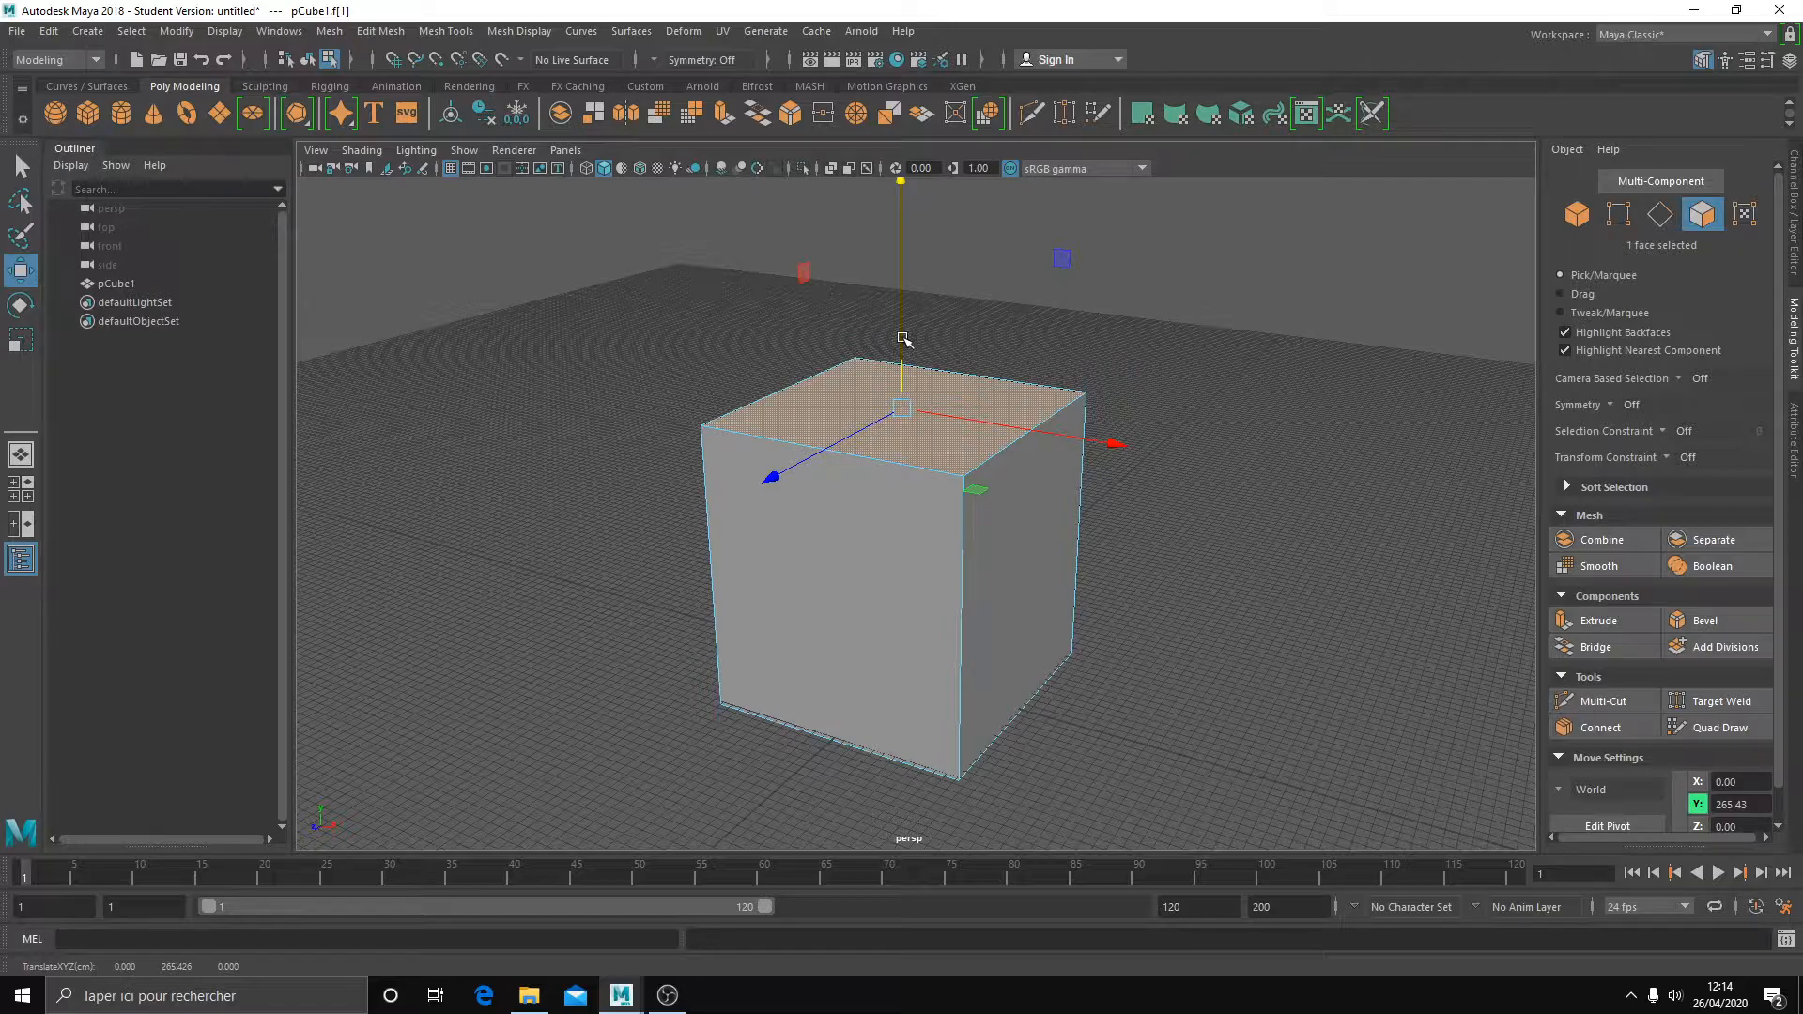
# - Insert a horizontal edge loop around the cube just below its top face
pyautogui.click(1707, 728)
pyautogui.keyDown('ctrl'); pyautogui.click(963, 528); pyautogui.keyUp('ctrl')
pyautogui.press('q')
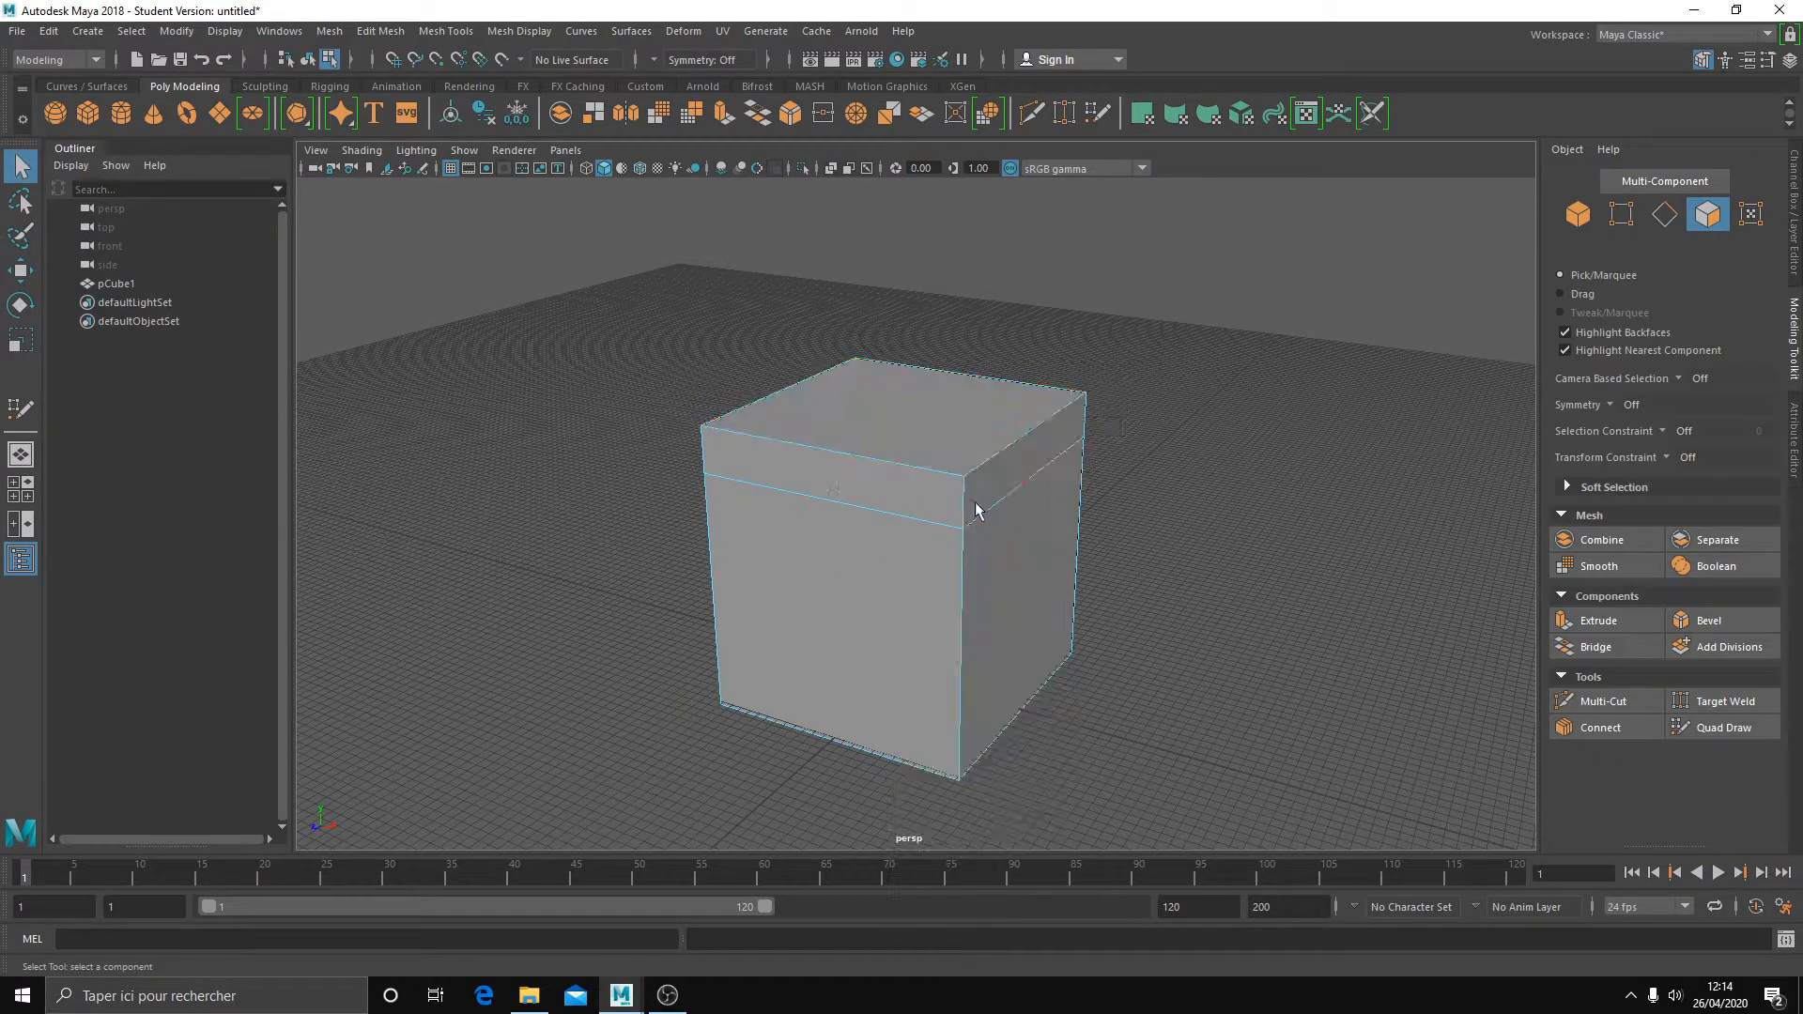
# - Select the four faces of the narrow upper band and extrude them outward with a thickness of about 9.58
pyautogui.doubleClick(915, 480)
pyautogui.hotkey('ctrl', 'e')
pyautogui.moveTo(1127, 601); pyautogui.dragTo(1145, 531, button='middle')
pyautogui.keyDown('alt'); pyautogui.moveTo(1100, 528); pyautogui.dragTo(1072, 567); pyautogui.keyUp('alt')
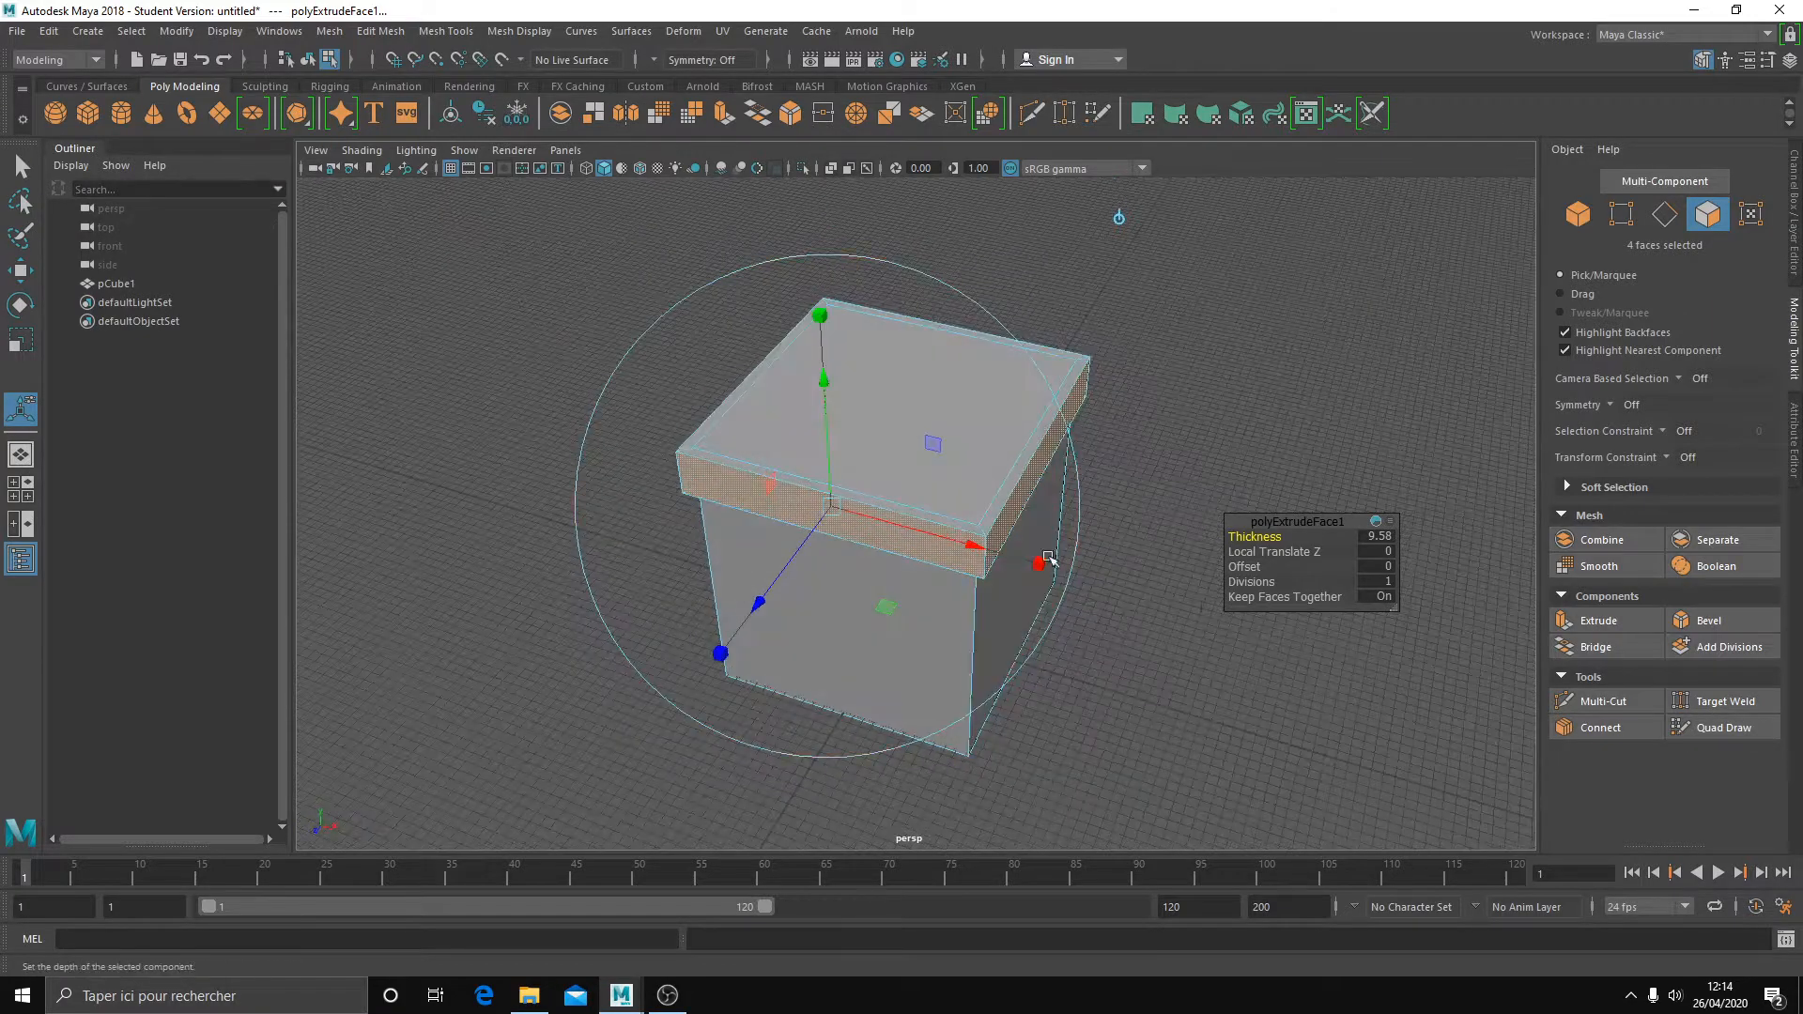
# - Undo the extrusion of the upper band and the edge loop around the cube
pyautogui.click(963, 507)
pyautogui.click(987, 520)
pyautogui.hotkey('ctrl', 'z')
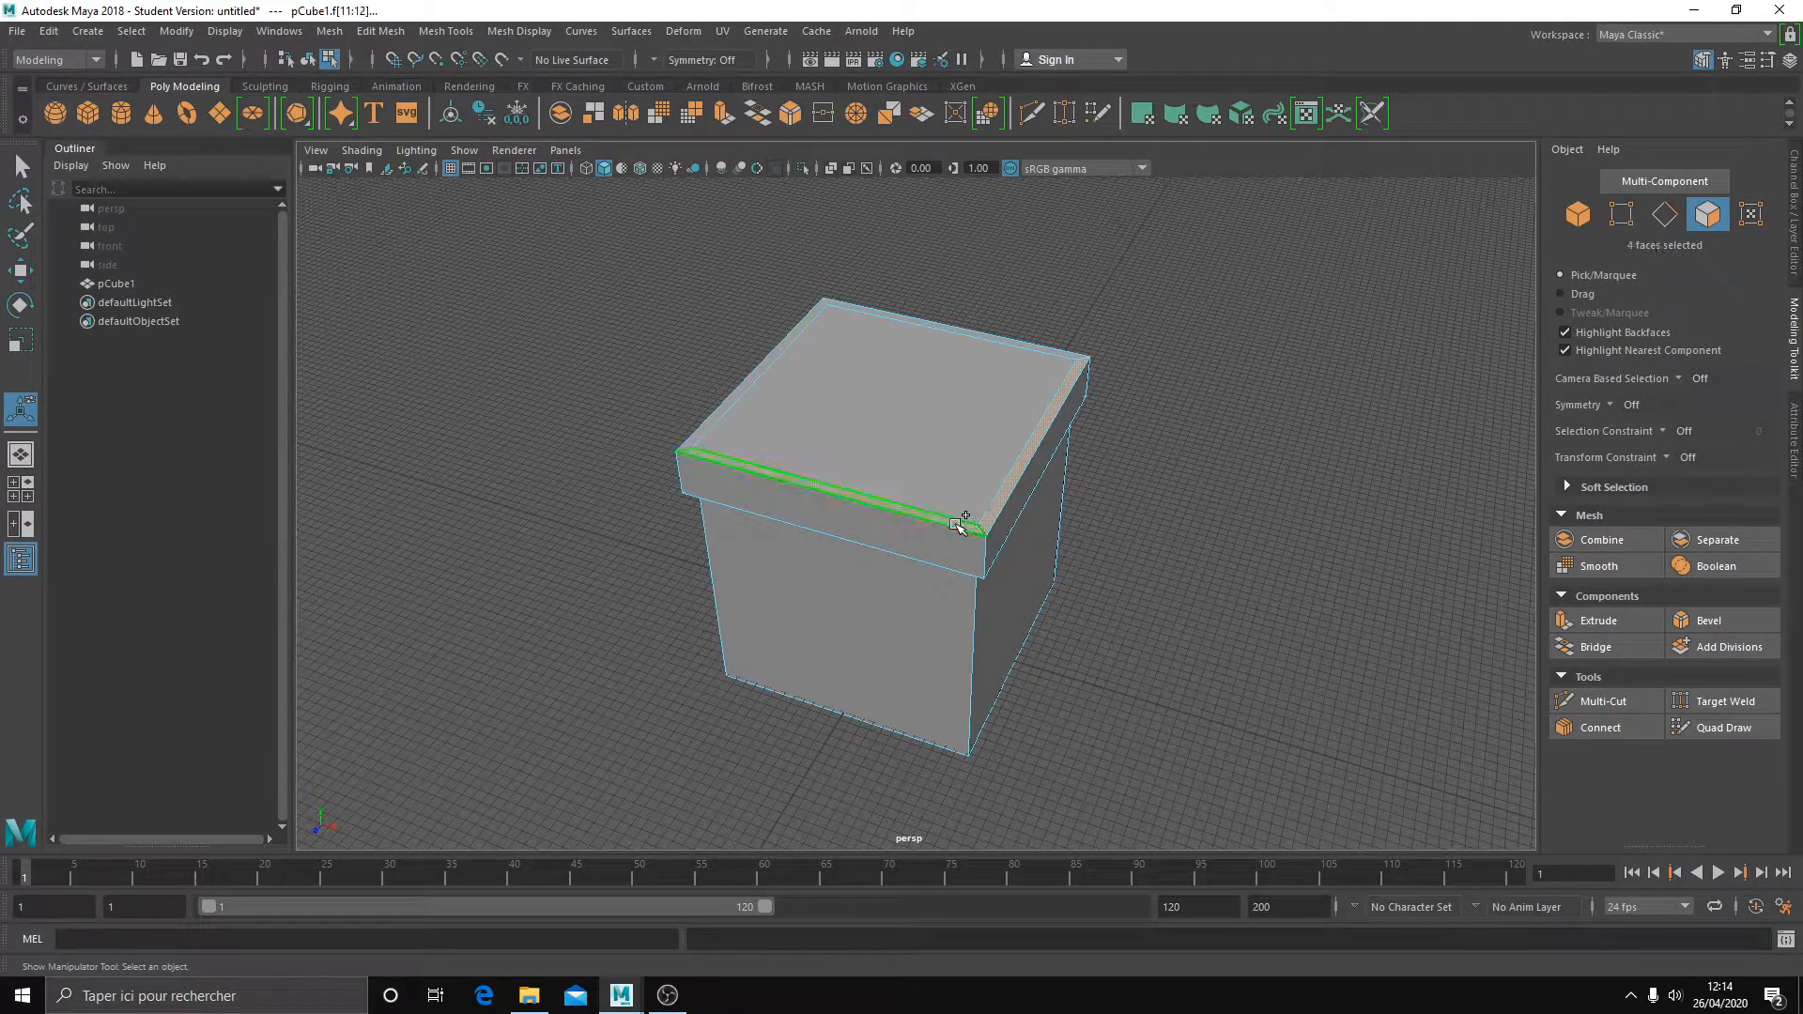
pyautogui.keyDown('alt'); pyautogui.moveTo(1089, 586); pyautogui.dragTo(1014, 531); pyautogui.keyUp('alt')
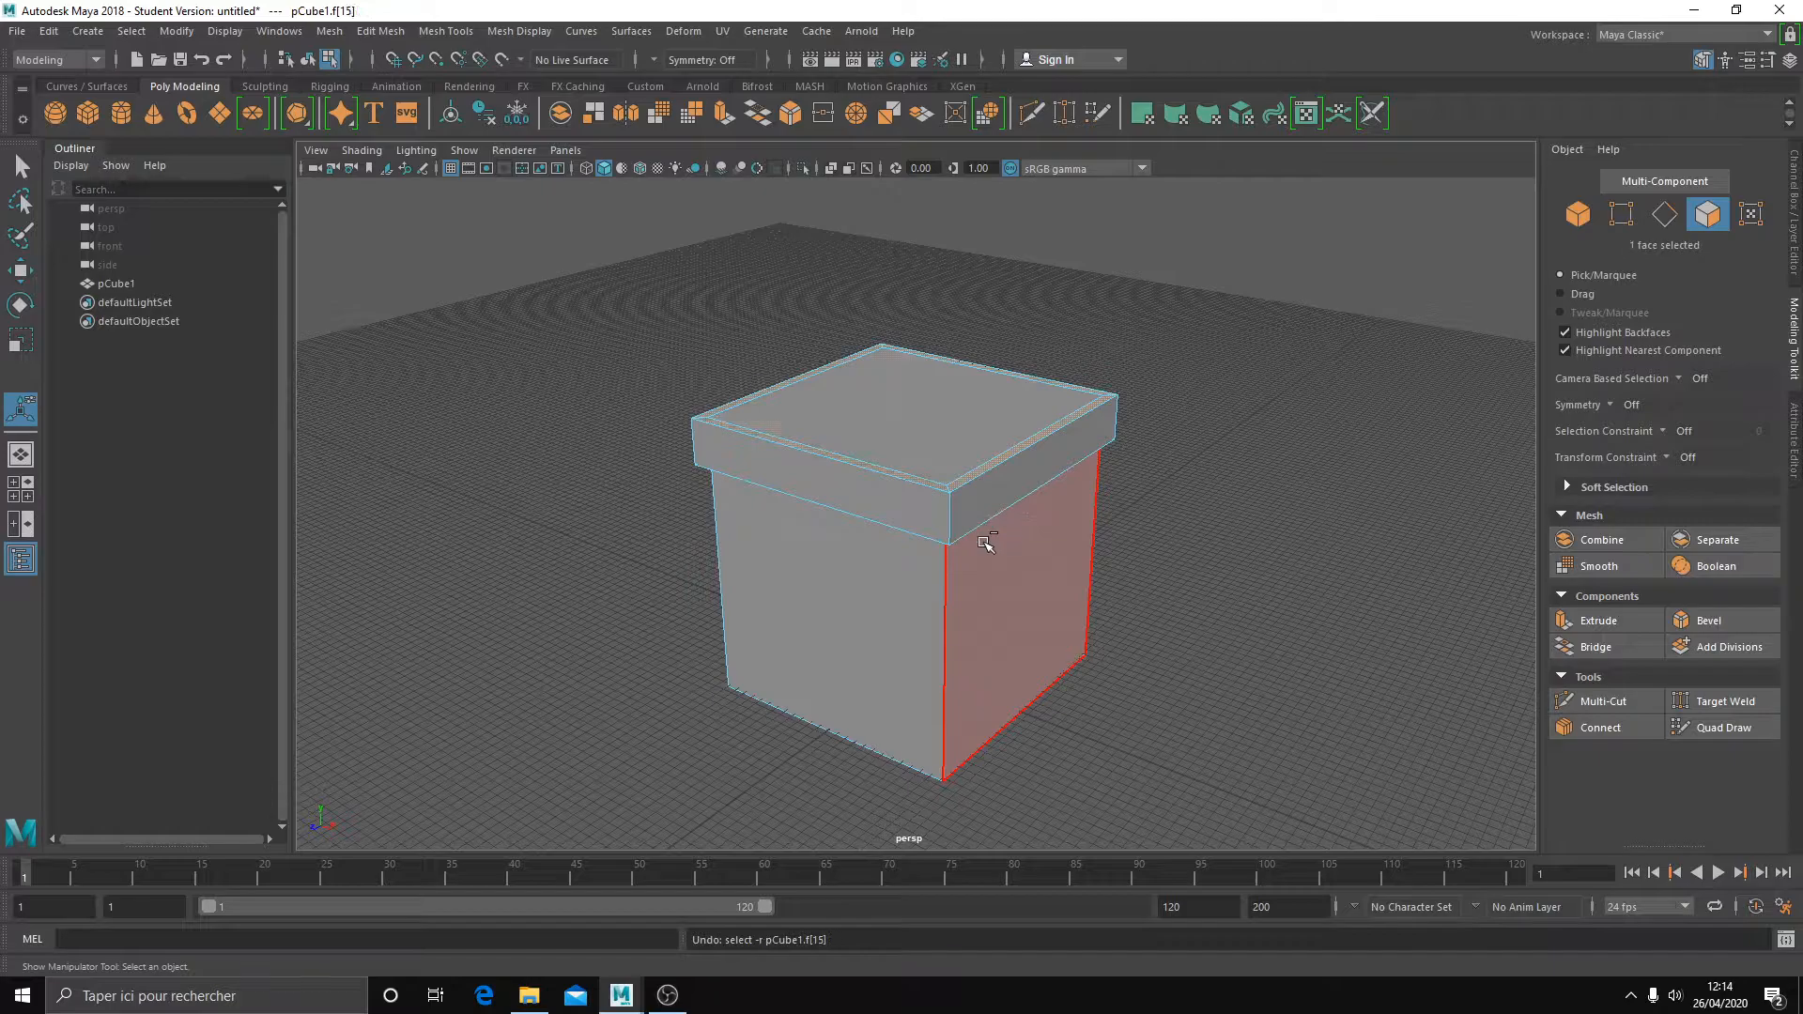
pyautogui.hotkey('ctrl', 'z')
pyautogui.hotkey('ctrl', 'z')
pyautogui.hotkey('ctrl', 'z')
pyautogui.hotkey('ctrl', 'z')
pyautogui.hotkey('ctrl', 'z')
pyautogui.hotkey('ctrl', 'z')
# - Return to object selection mode with the whole cube selected
pyautogui.press('q')
pyautogui.moveTo(883, 453); pyautogui.dragTo(924, 447, button='right')
pyautogui.keyDown('alt'); pyautogui.moveTo(924, 447); pyautogui.dragTo(965, 451); pyautogui.keyUp('alt')
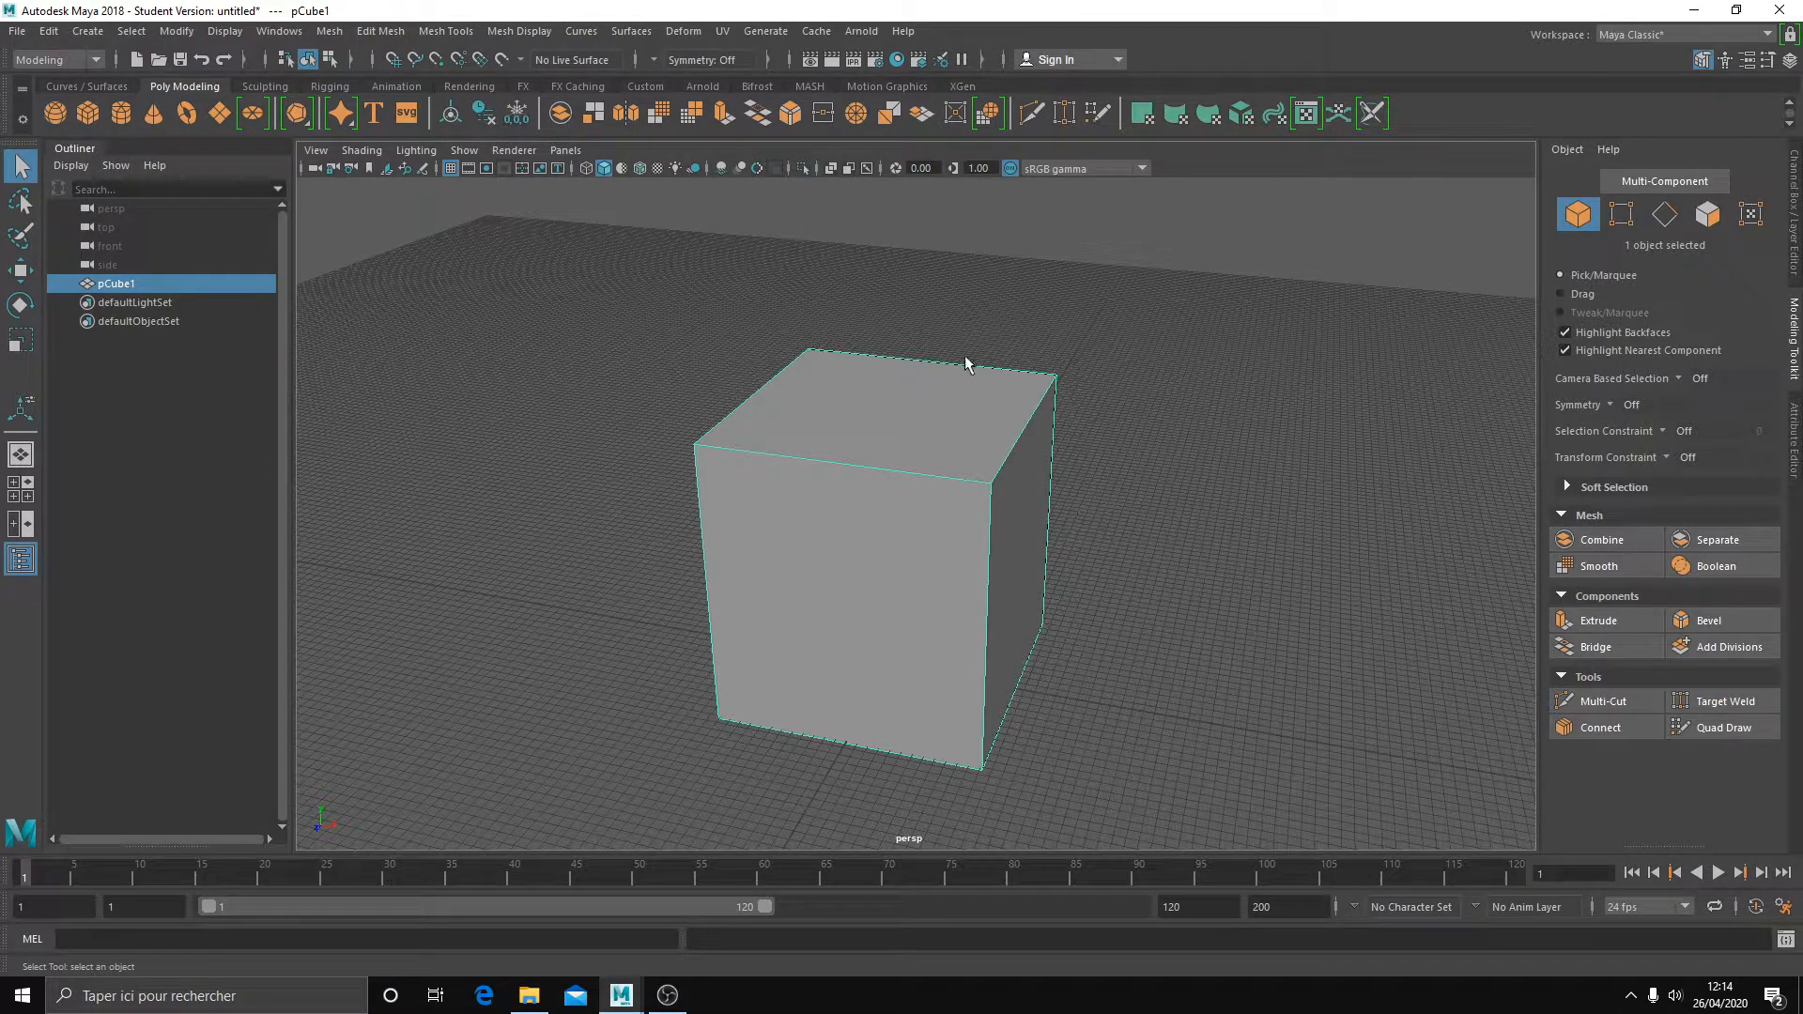
pyautogui.keyDown('alt'); pyautogui.moveTo(918, 515); pyautogui.dragTo(882, 508); pyautogui.keyUp('alt')
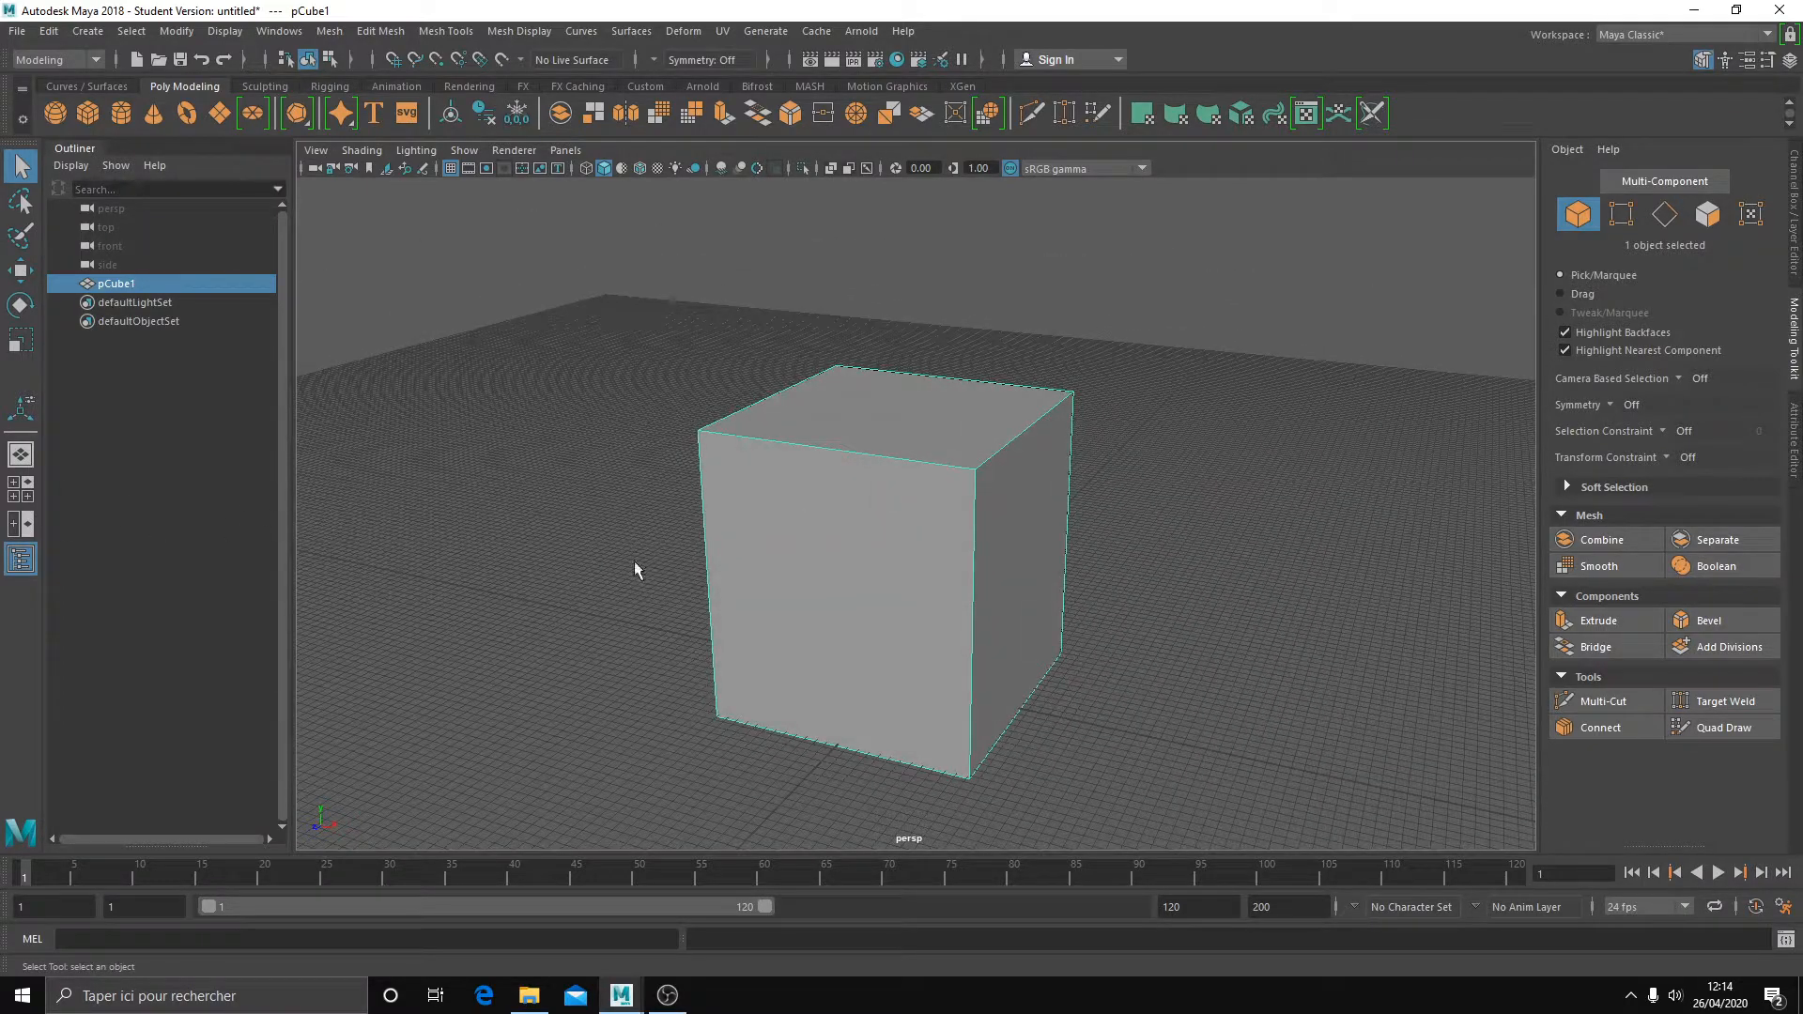
# - Show the four-view layout, fit the cube in the front view, and return to the single perspective view
pyautogui.press('space')
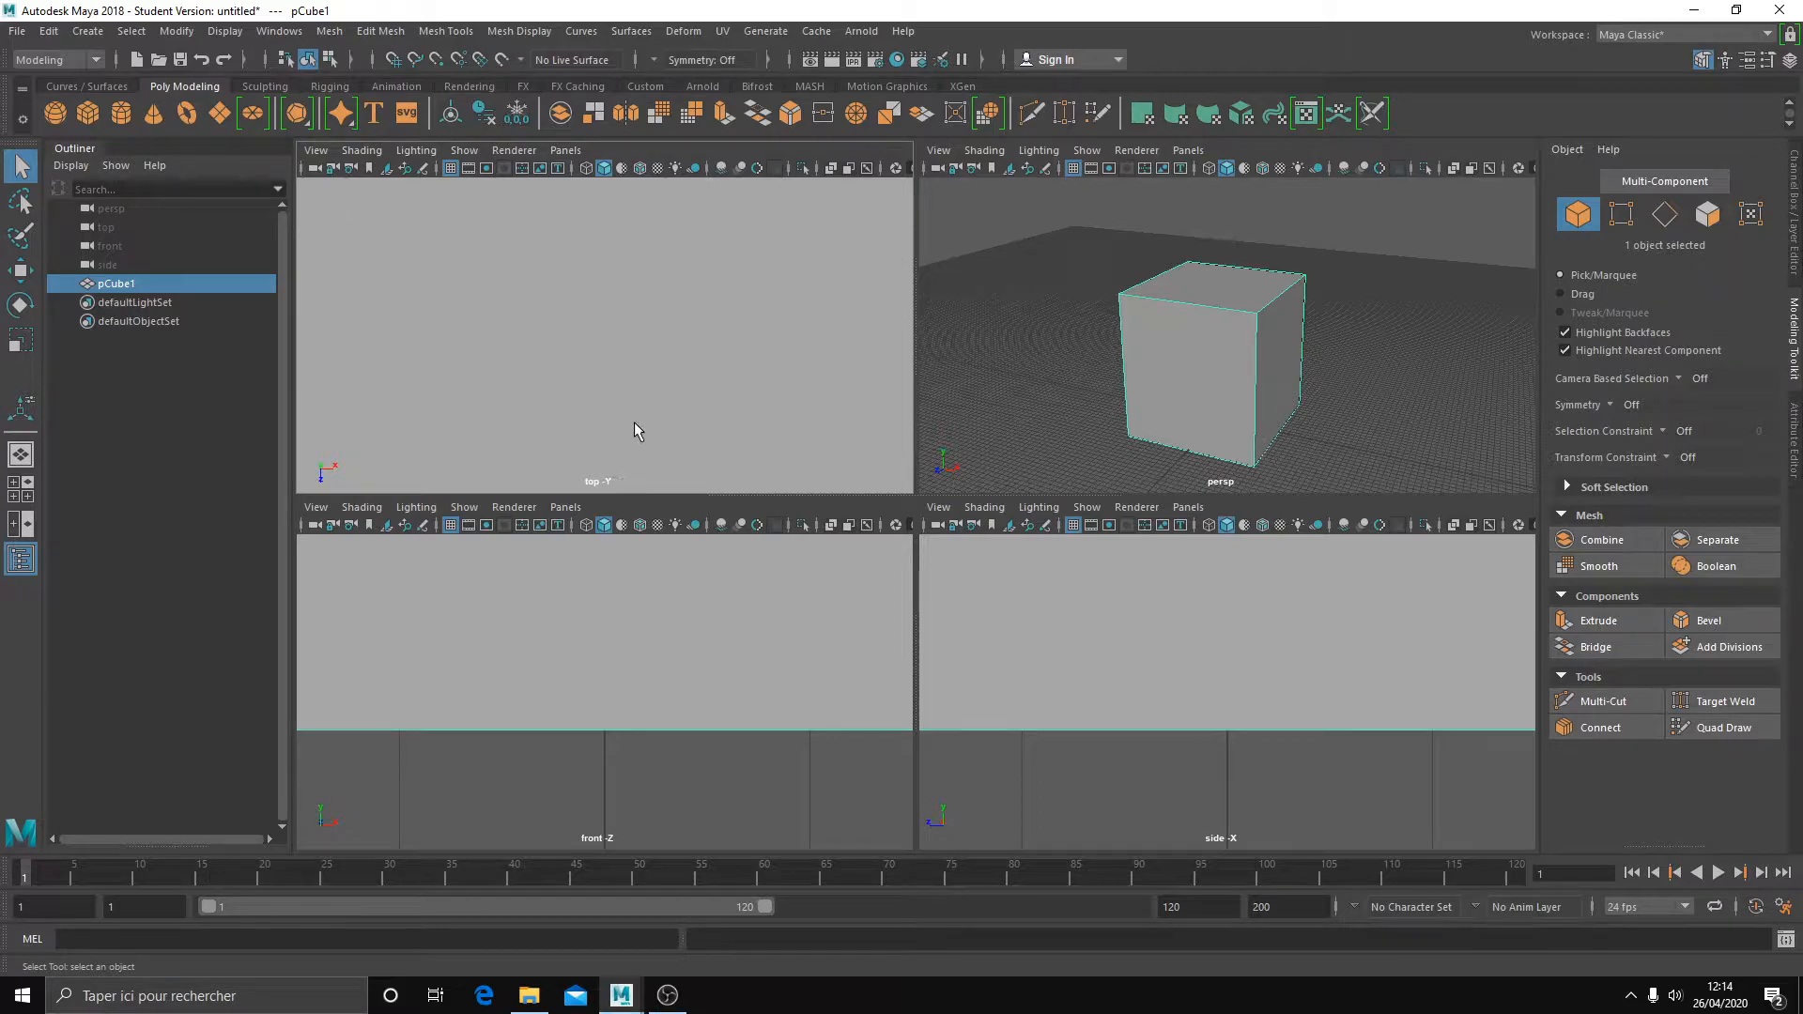
pyautogui.scroll(-10, 689, 763)
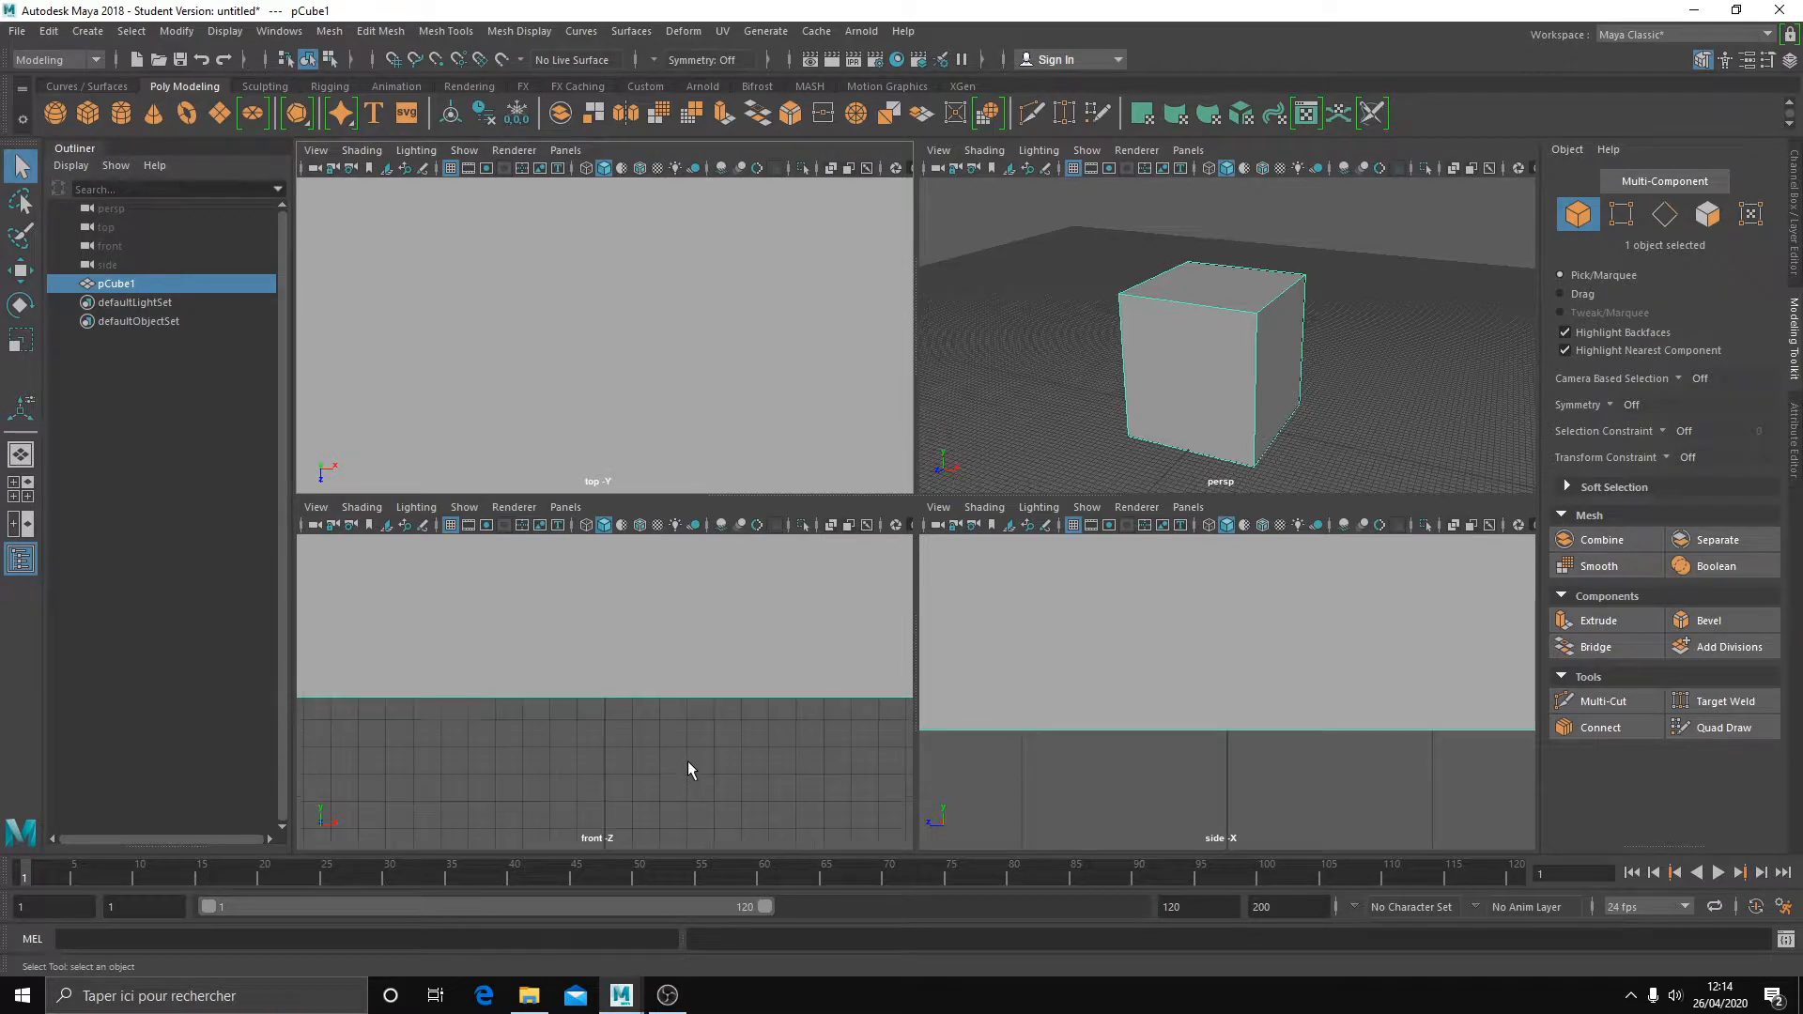
pyautogui.scroll(6, 672, 692)
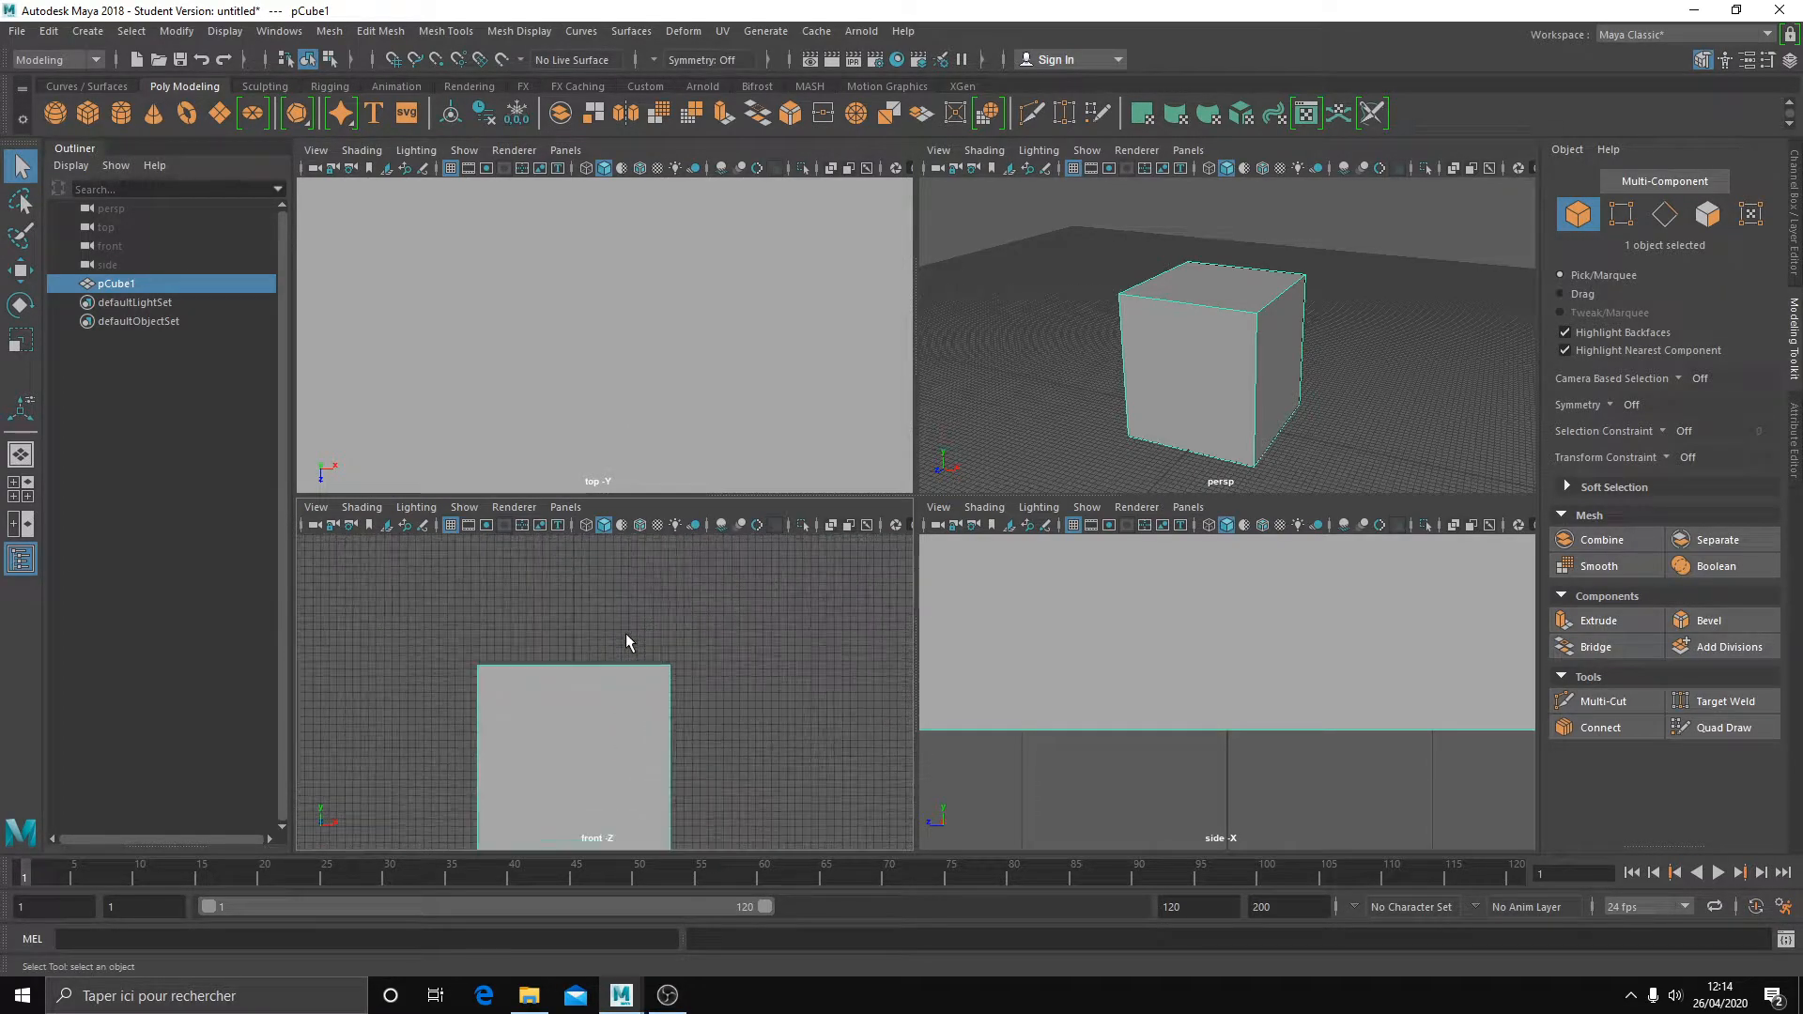
pyautogui.scroll(-5, 636, 615)
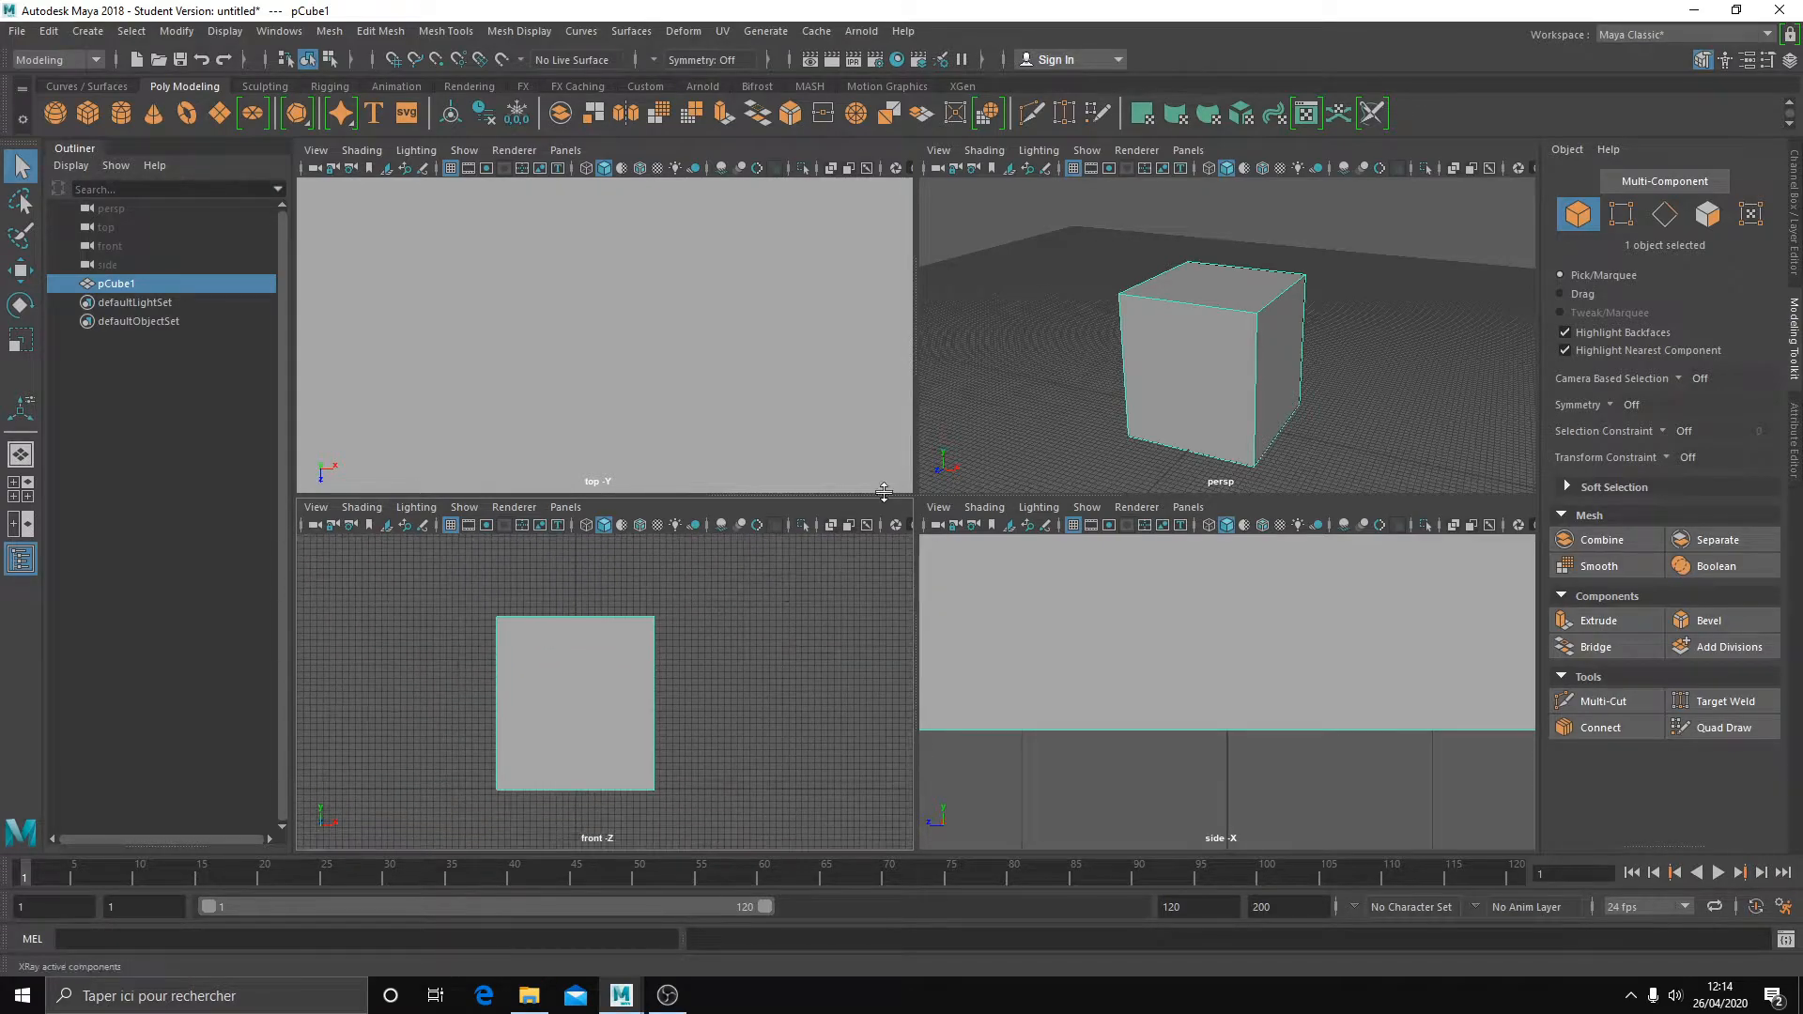
pyautogui.press('space')
pyautogui.scroll(3, 1028, 375)
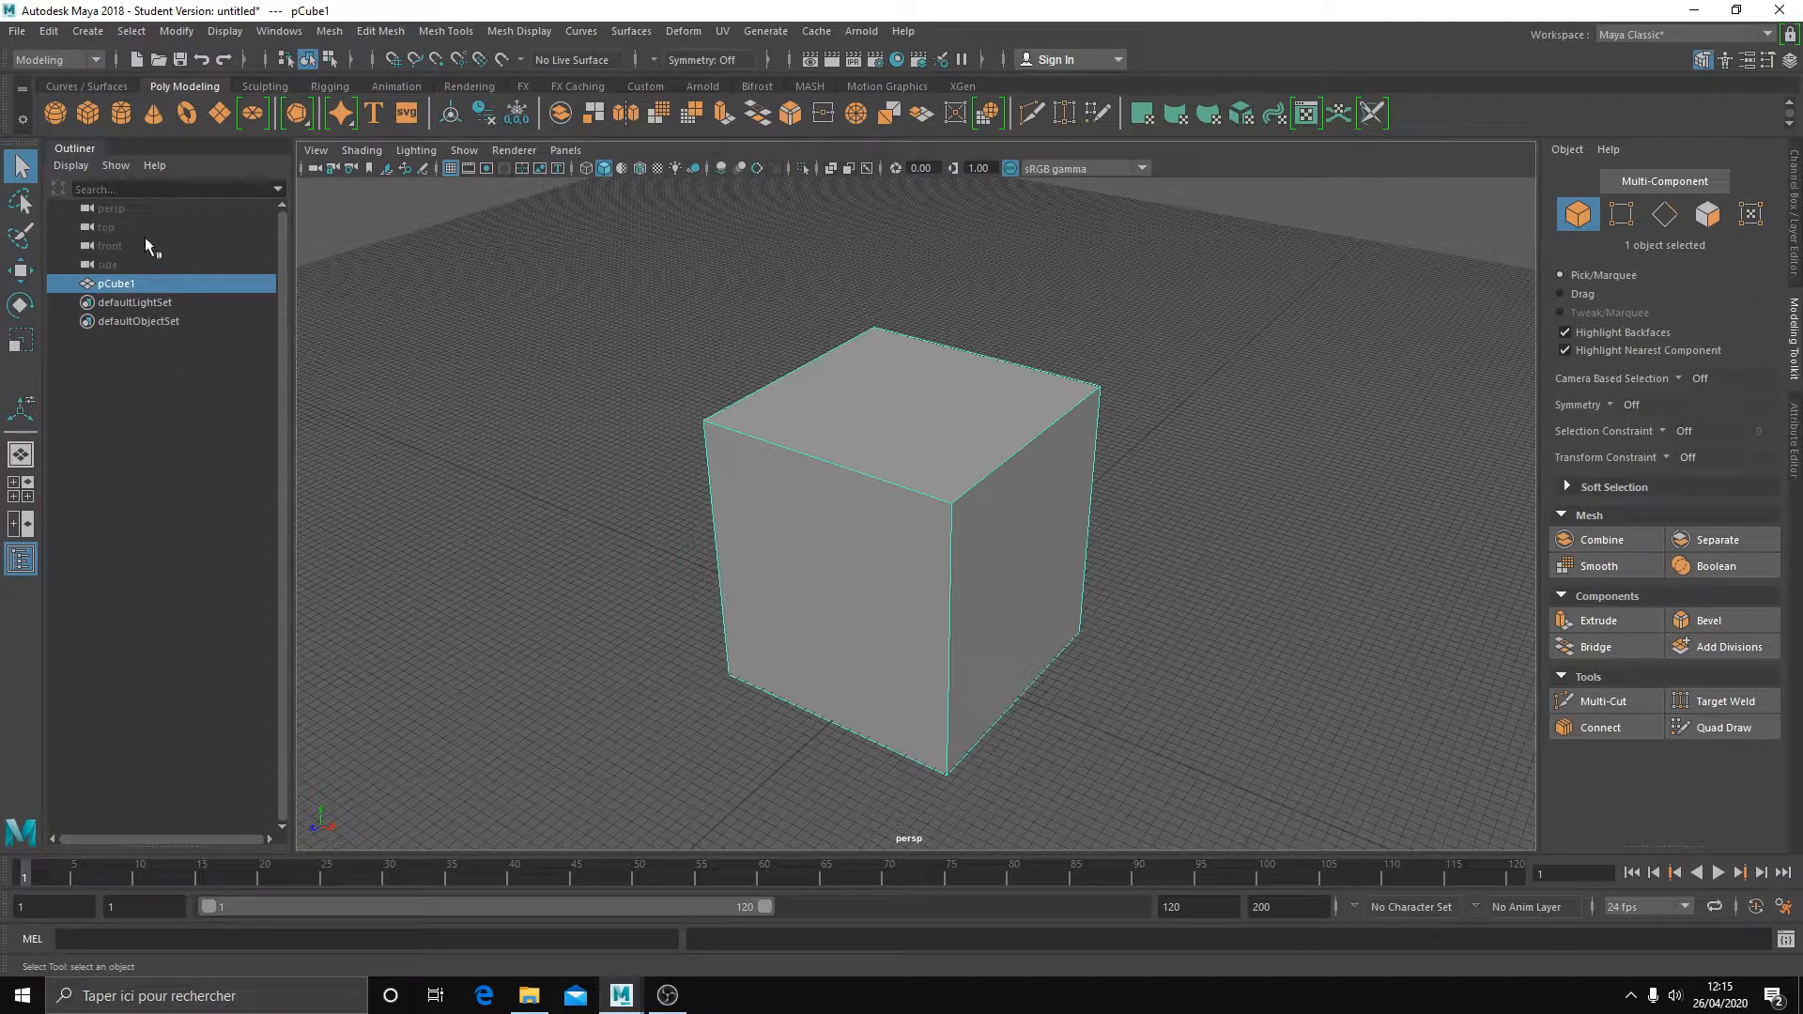
# - Hide the Outliner and show it again
pyautogui.click(23, 563)
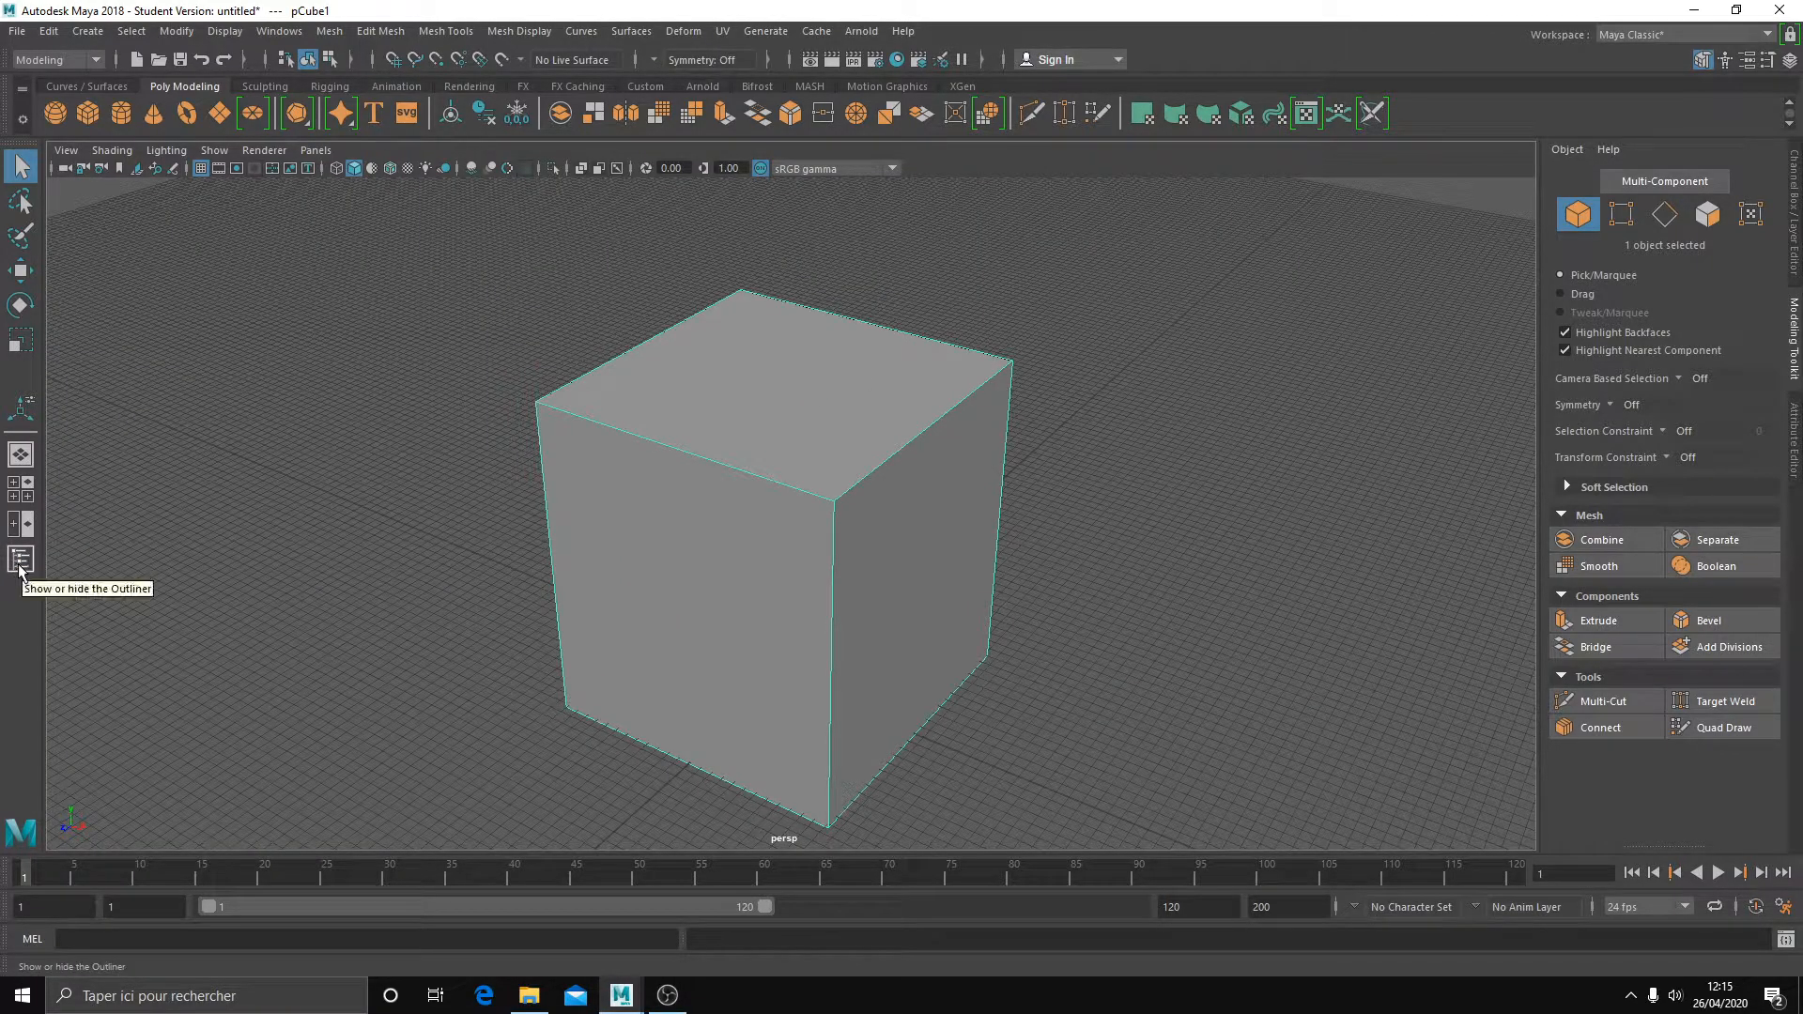
pyautogui.click(20, 562)
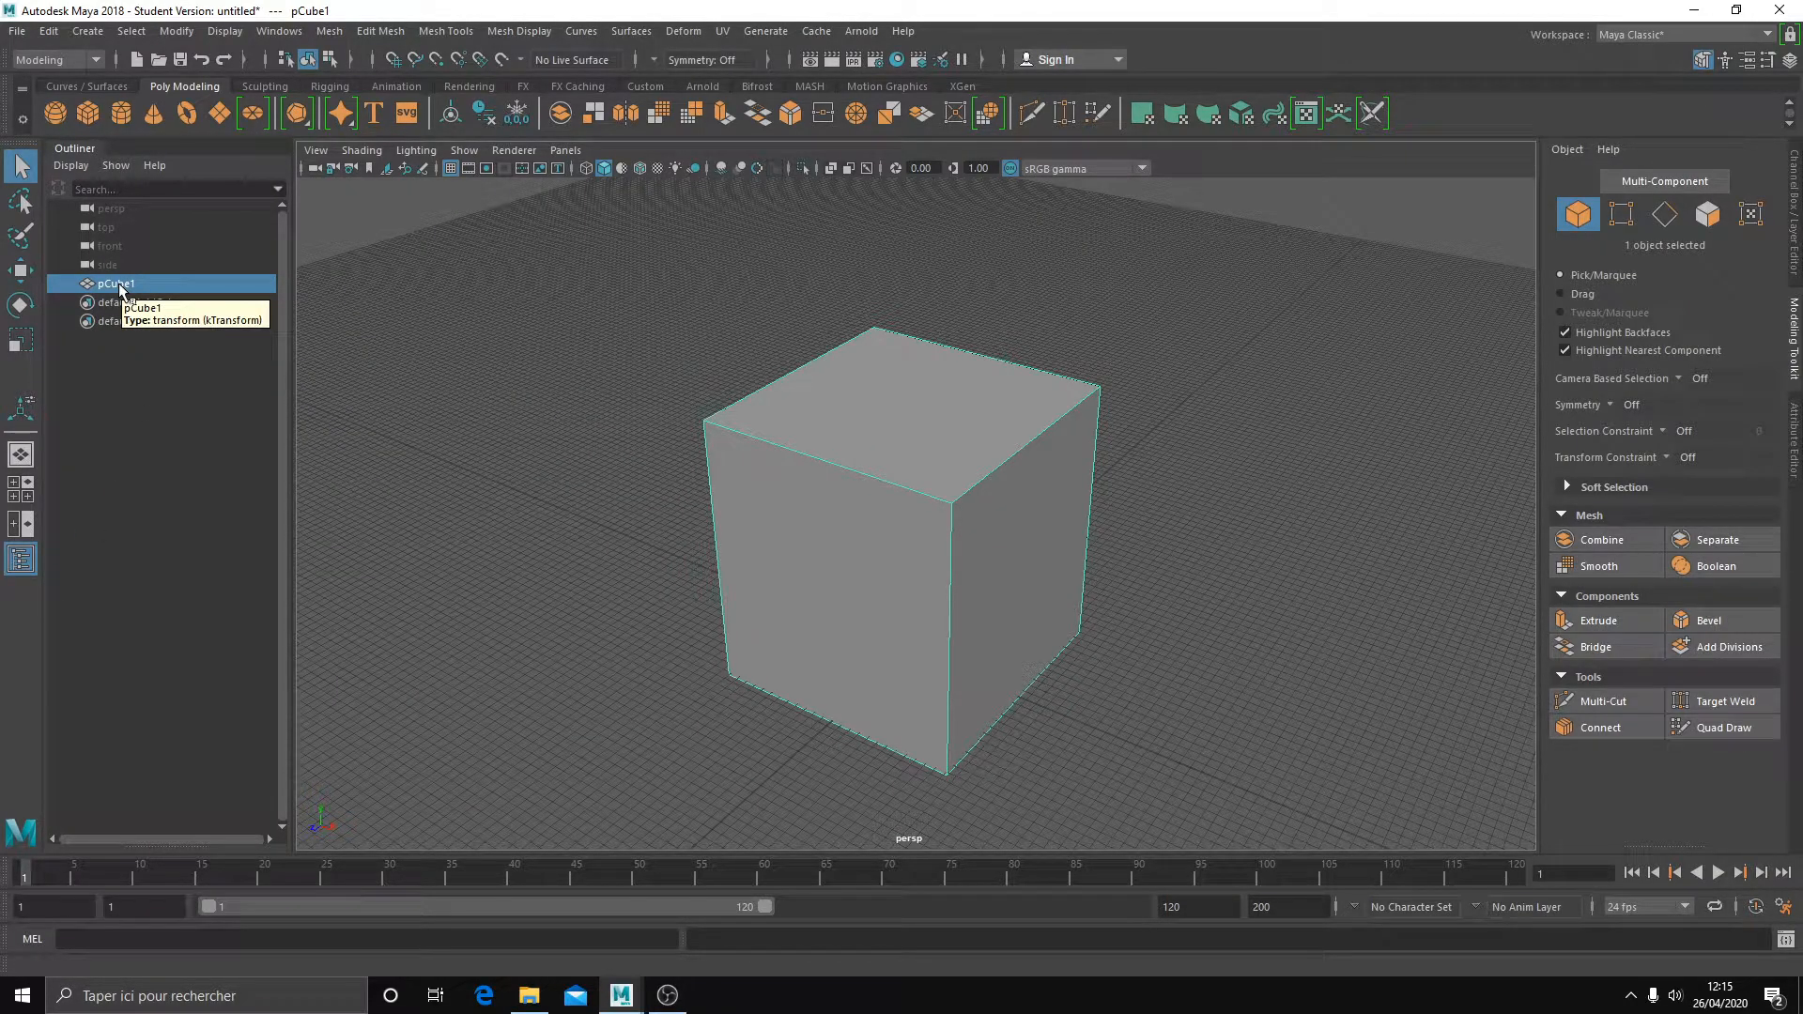
# - Create a second polygon cube scaled to about 261.17 and move it beside the first cube in the positive X direction
pyautogui.scroll(-5, 615, 535)
pyautogui.keyDown('alt'); pyautogui.moveTo(618, 538); pyautogui.dragTo(673, 523); pyautogui.keyUp('alt')
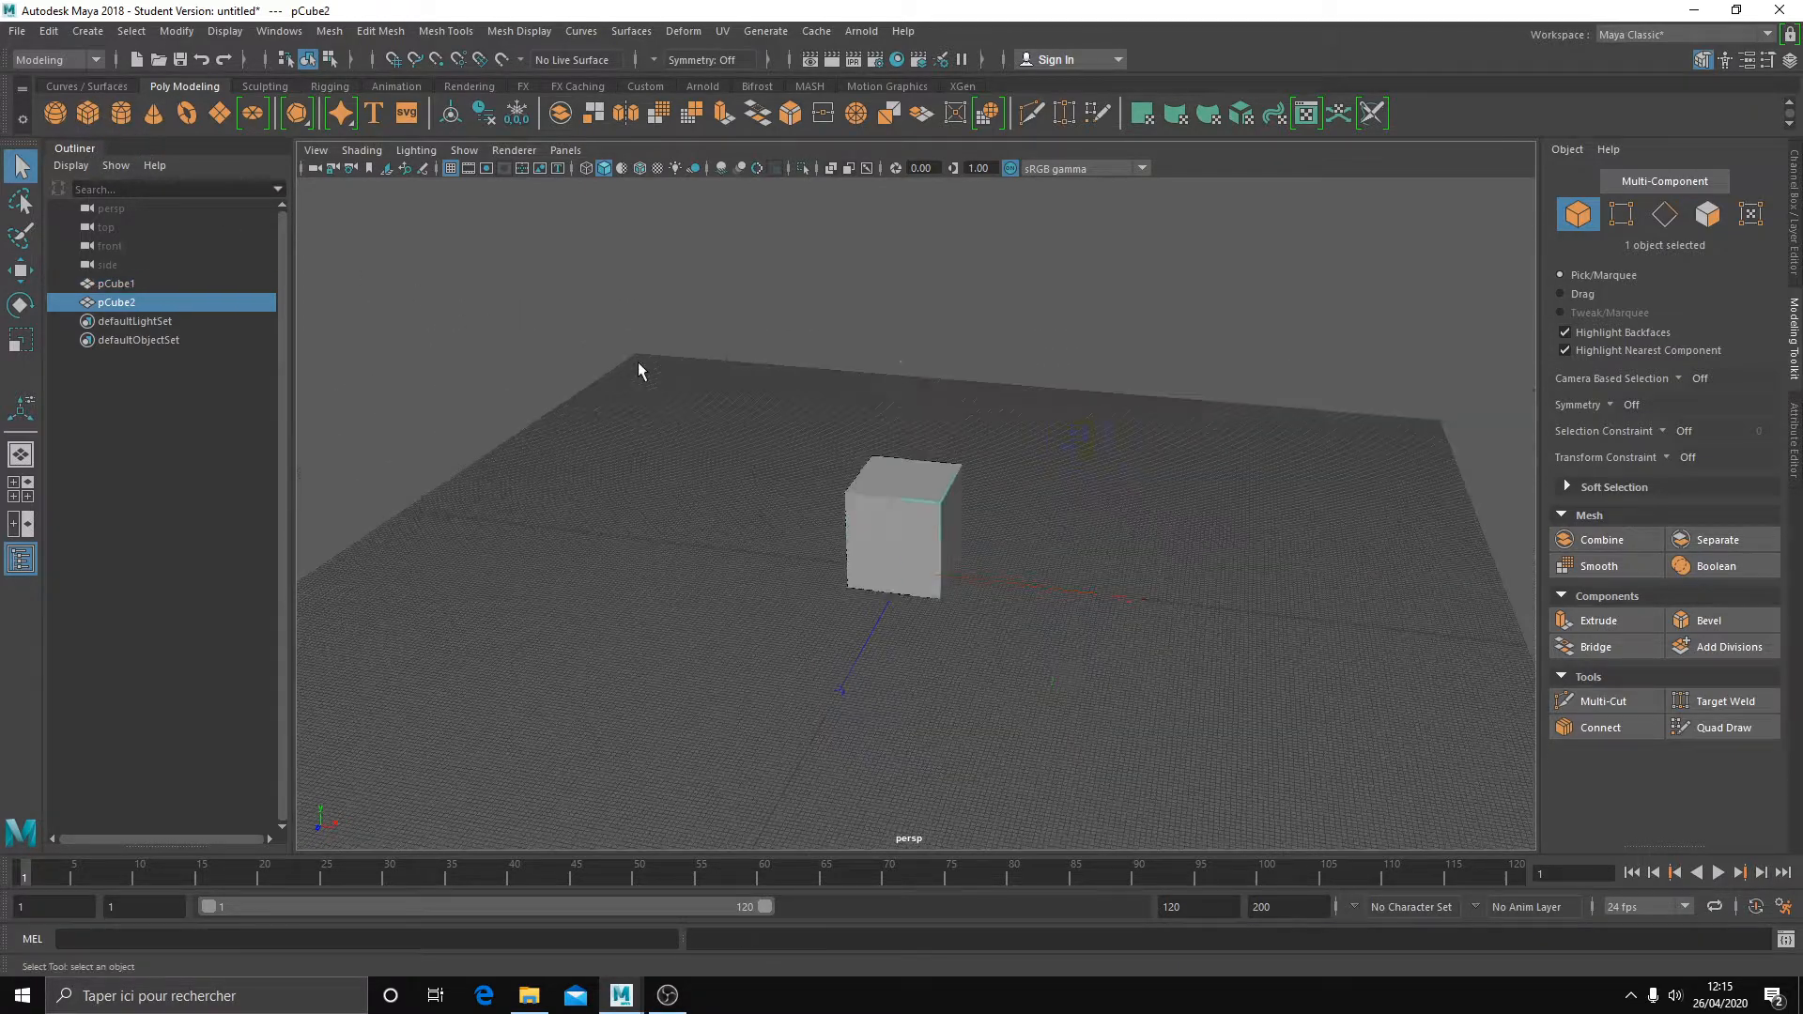
pyautogui.press('w')
pyautogui.moveTo(1081, 434); pyautogui.dragTo(1239, 403)
pyautogui.press('r')
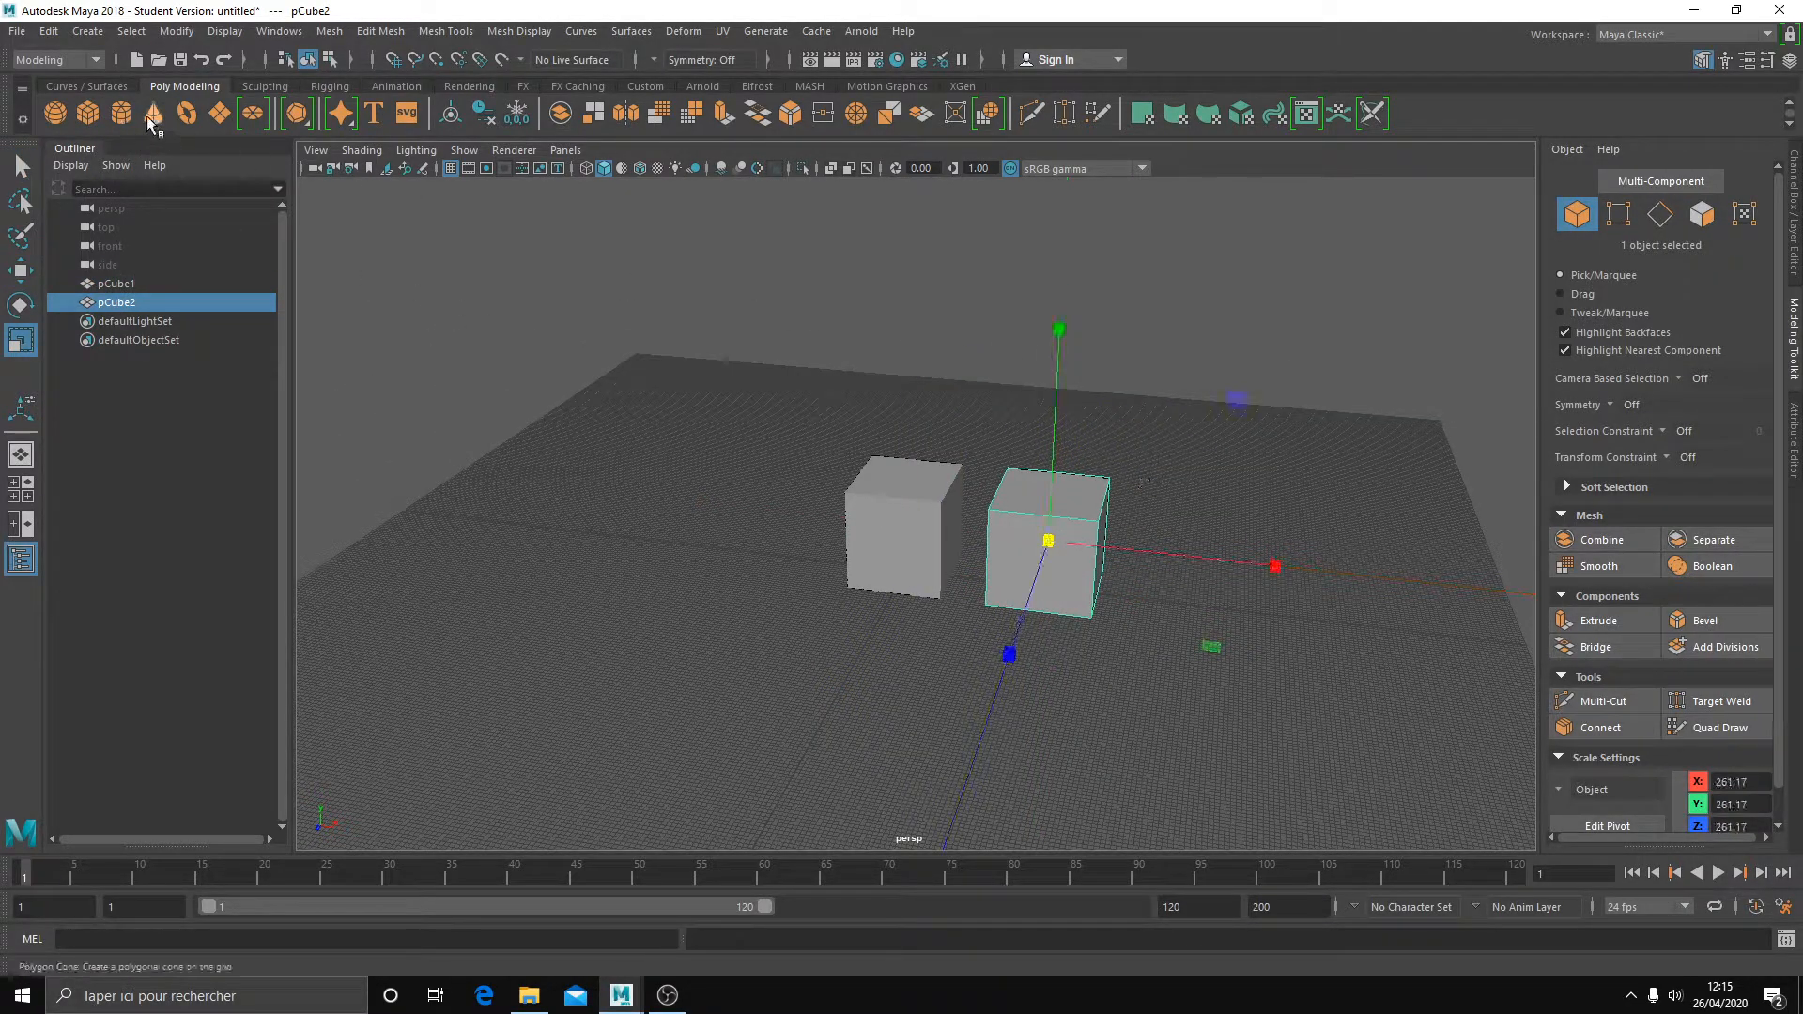
# - Create a polygon cylinder, move it to the negative X side of the cubes, and scale it uniformly to about 117.31
pyautogui.click(122, 114)
pyautogui.press('w')
pyautogui.moveTo(1079, 430); pyautogui.dragTo(864, 386)
pyautogui.press('r')
pyautogui.moveTo(735, 531); pyautogui.dragTo(808, 512)
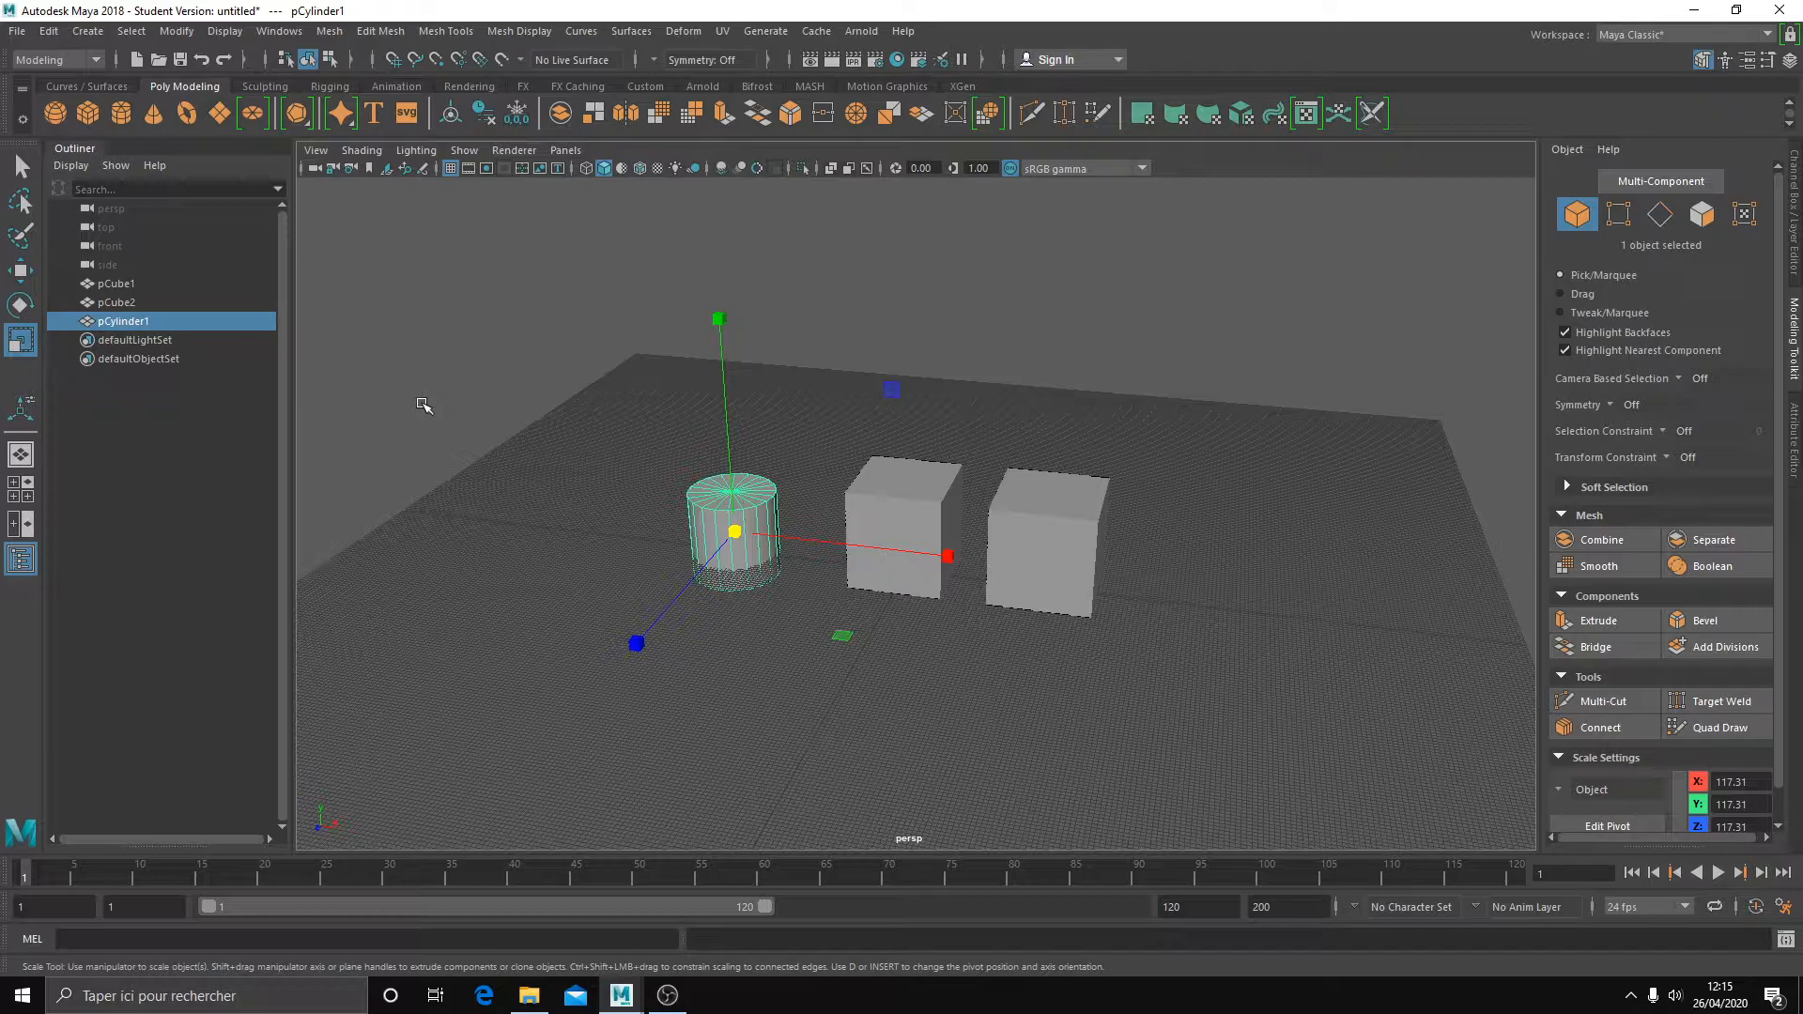
# - Delete the cylinder and the second cube, keeping only the original cube
pyautogui.press('Delete')
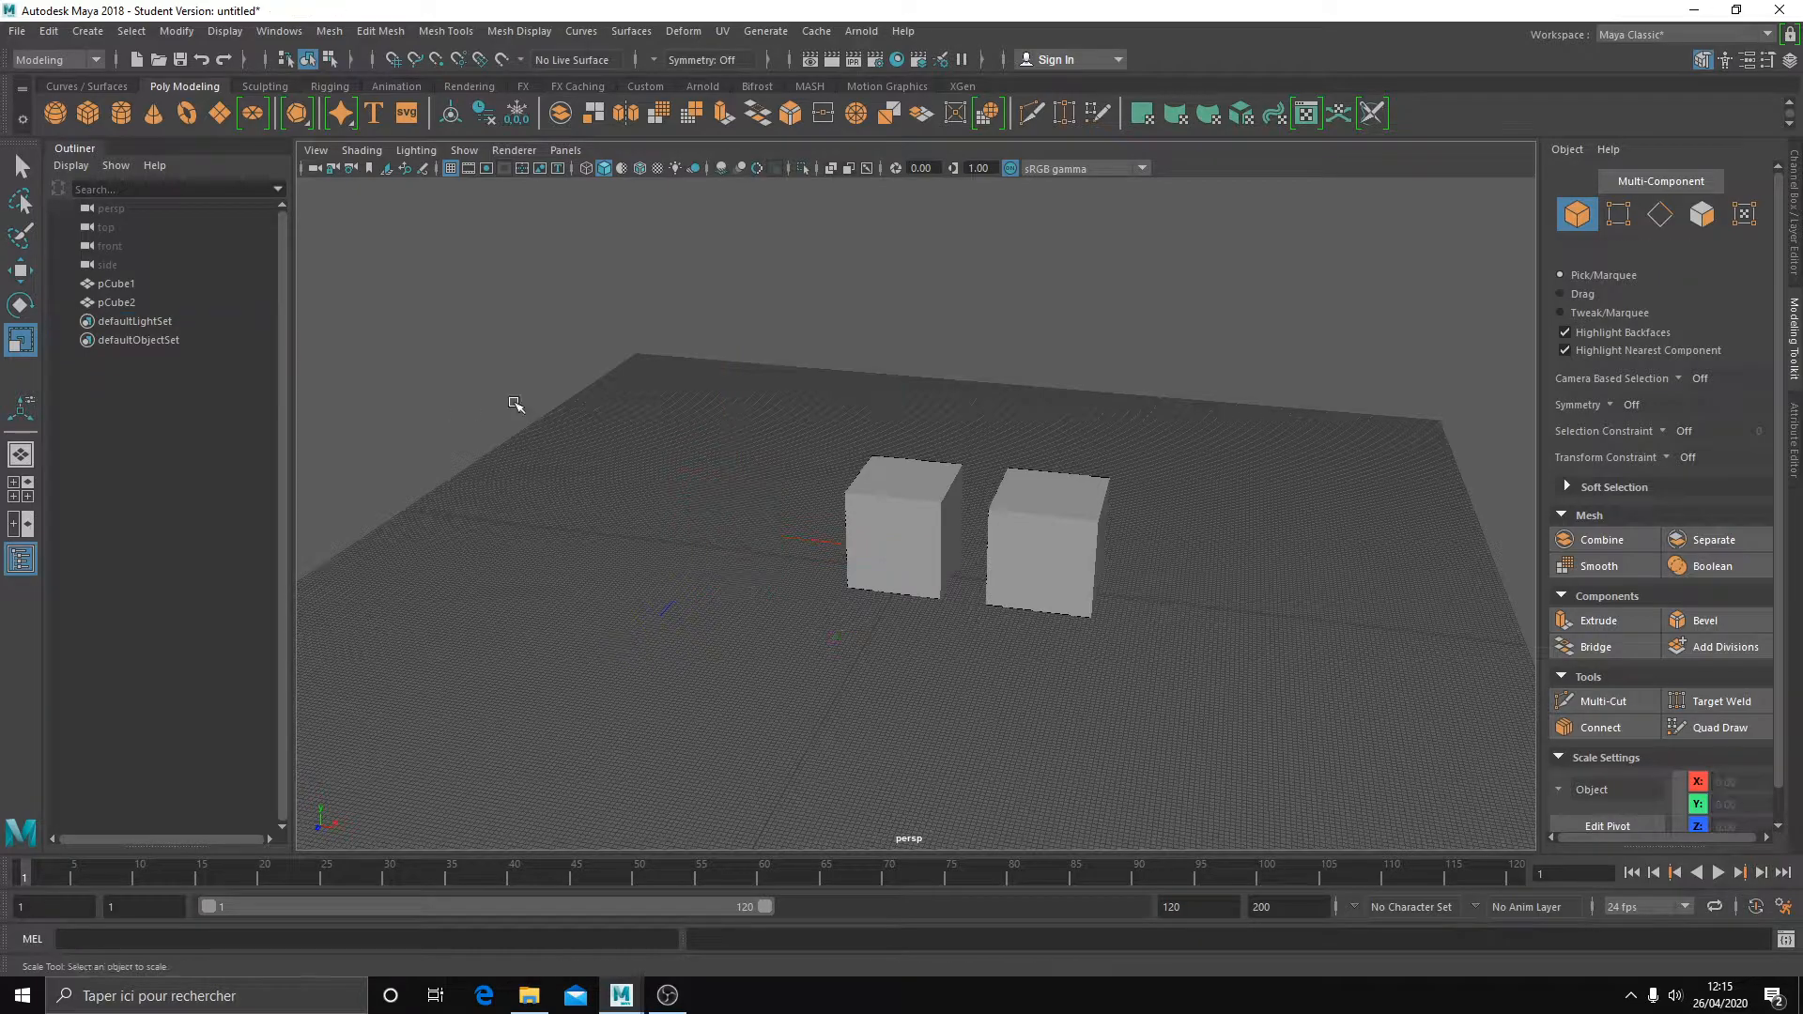
pyautogui.click(1022, 517)
pyautogui.press('Delete')
pyautogui.scroll(5, 925, 577)
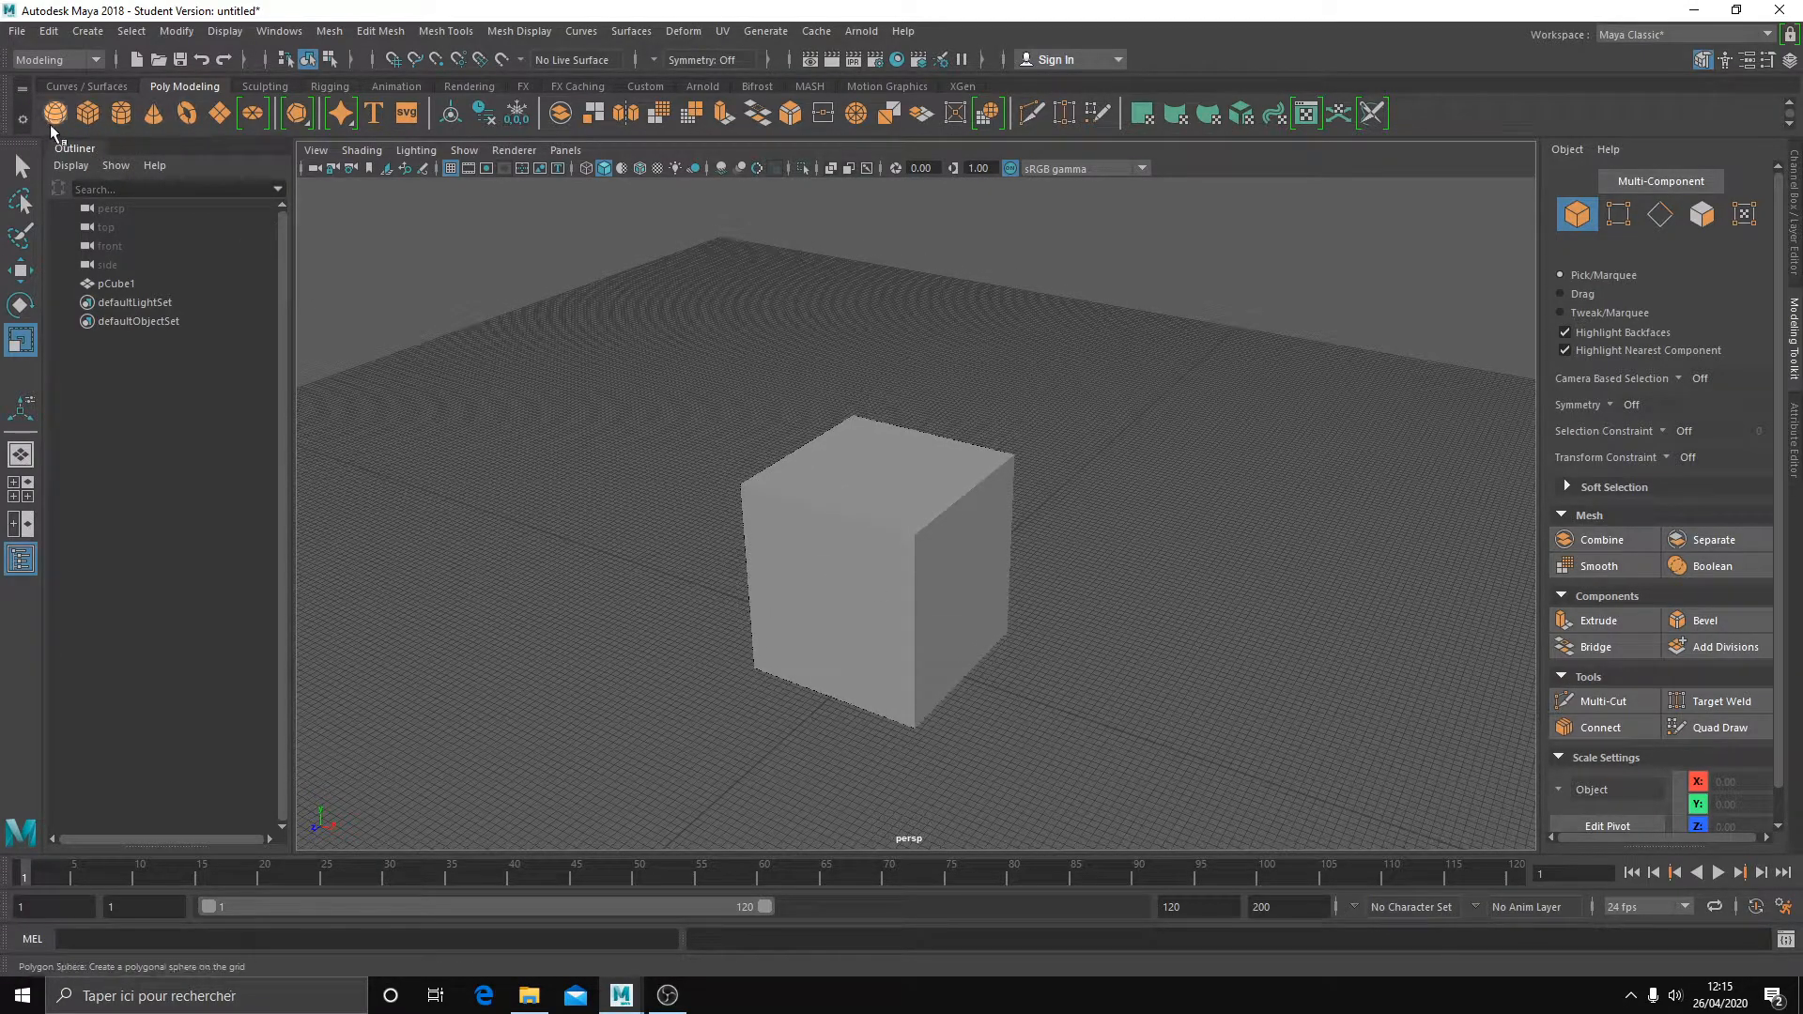
# - Examine the Sculpting, Rigging, Animation, Rendering, FX and FX Caching shelves and return to the Poly Modeling shelf
pyautogui.click(267, 88)
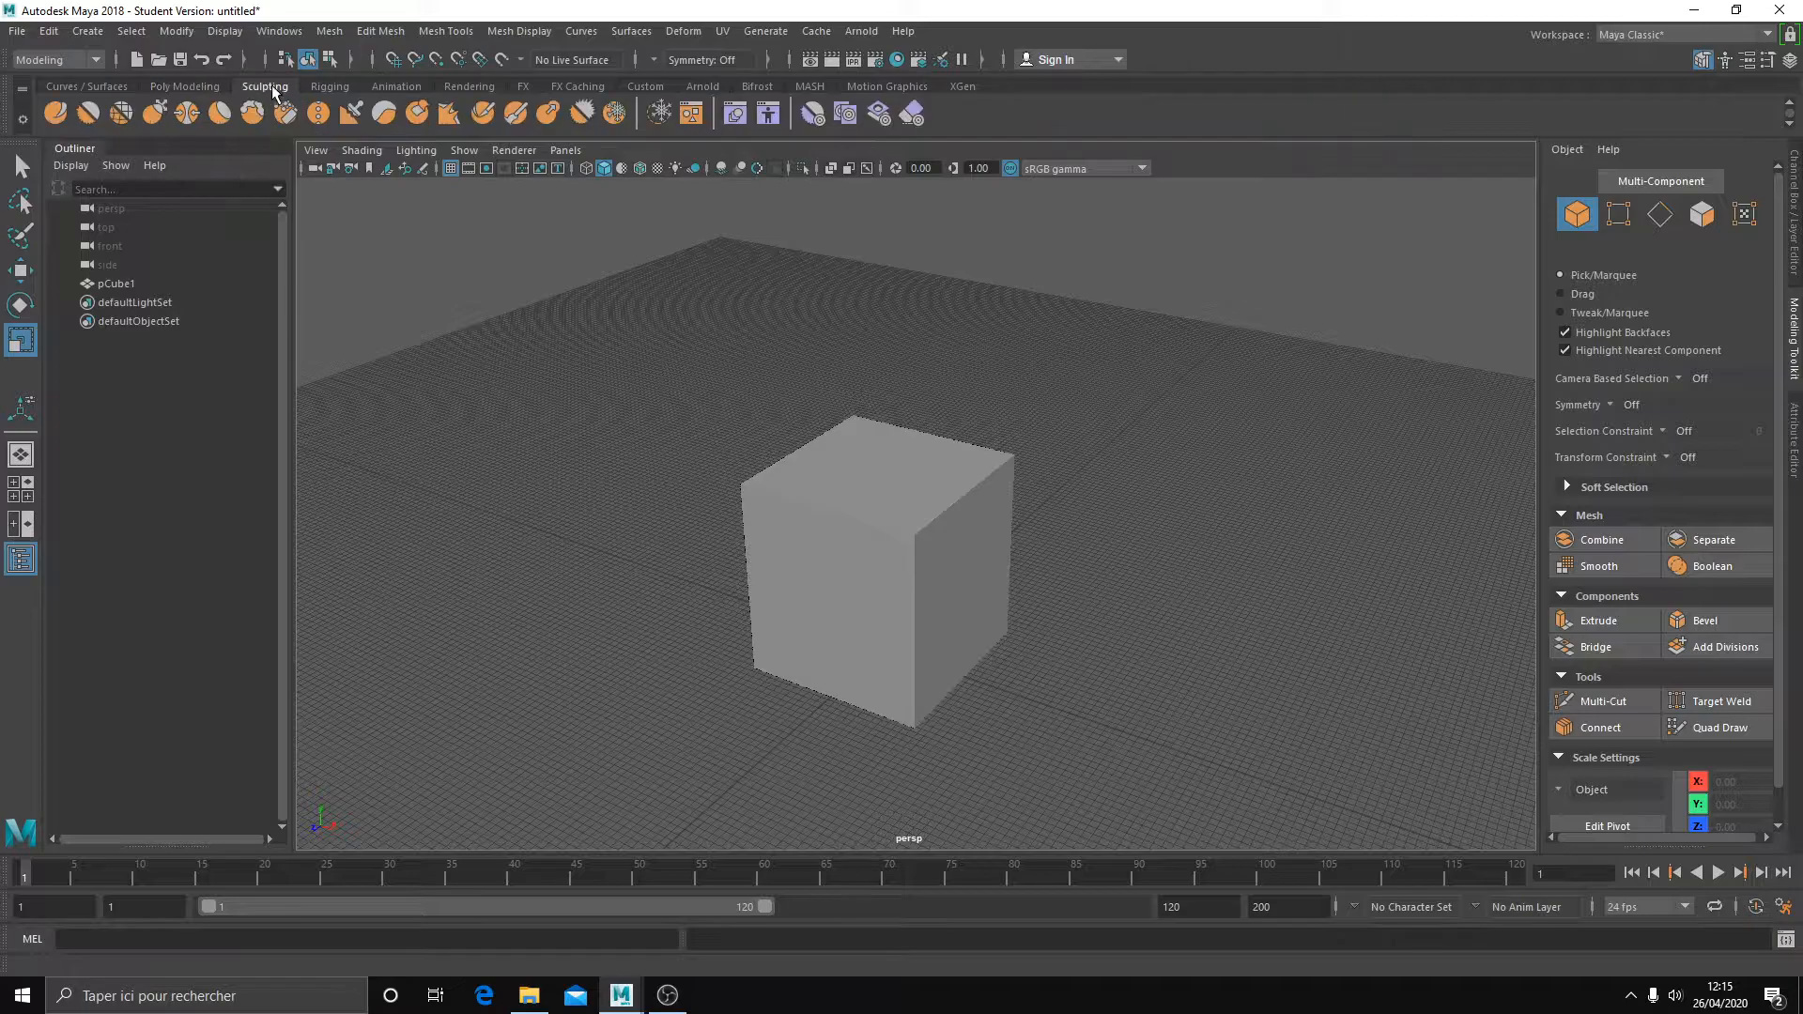
pyautogui.click(331, 87)
pyautogui.click(398, 87)
pyautogui.click(469, 86)
pyautogui.click(535, 86)
pyautogui.click(578, 86)
pyautogui.click(188, 83)
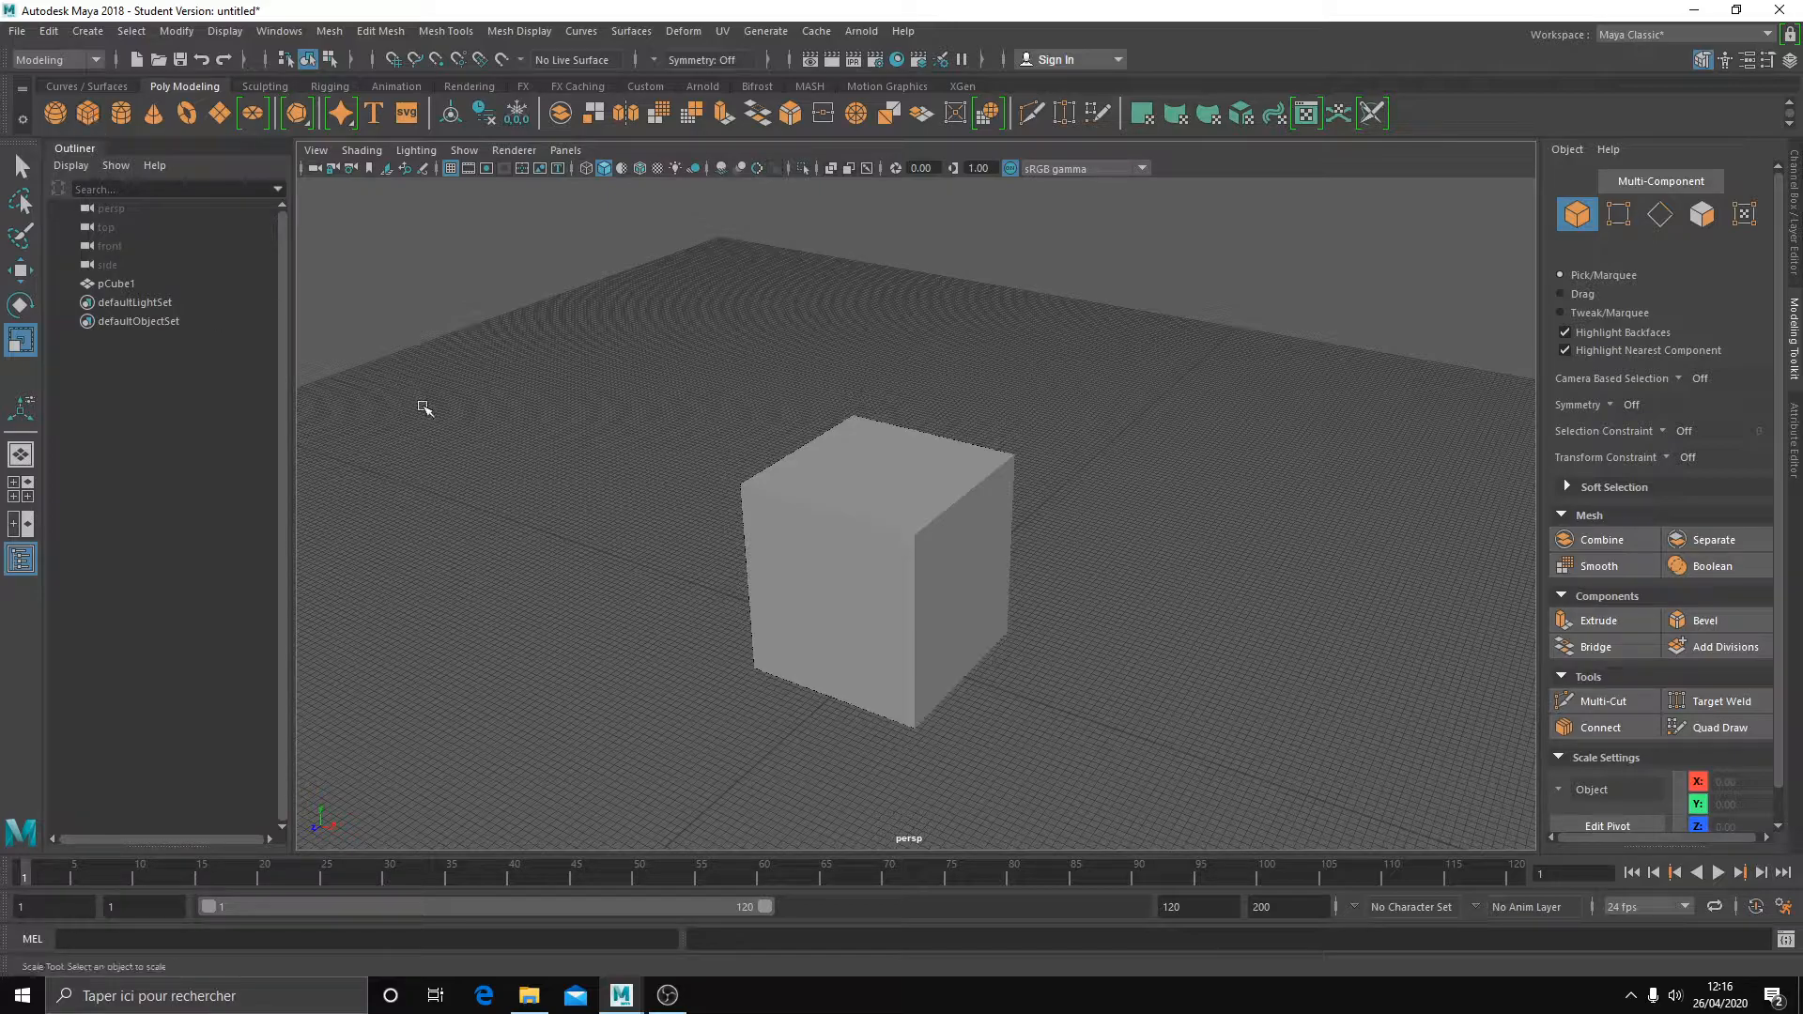
pyautogui.keyDown('alt'); pyautogui.moveTo(414, 401); pyautogui.dragTo(470, 430); pyautogui.keyUp('alt')
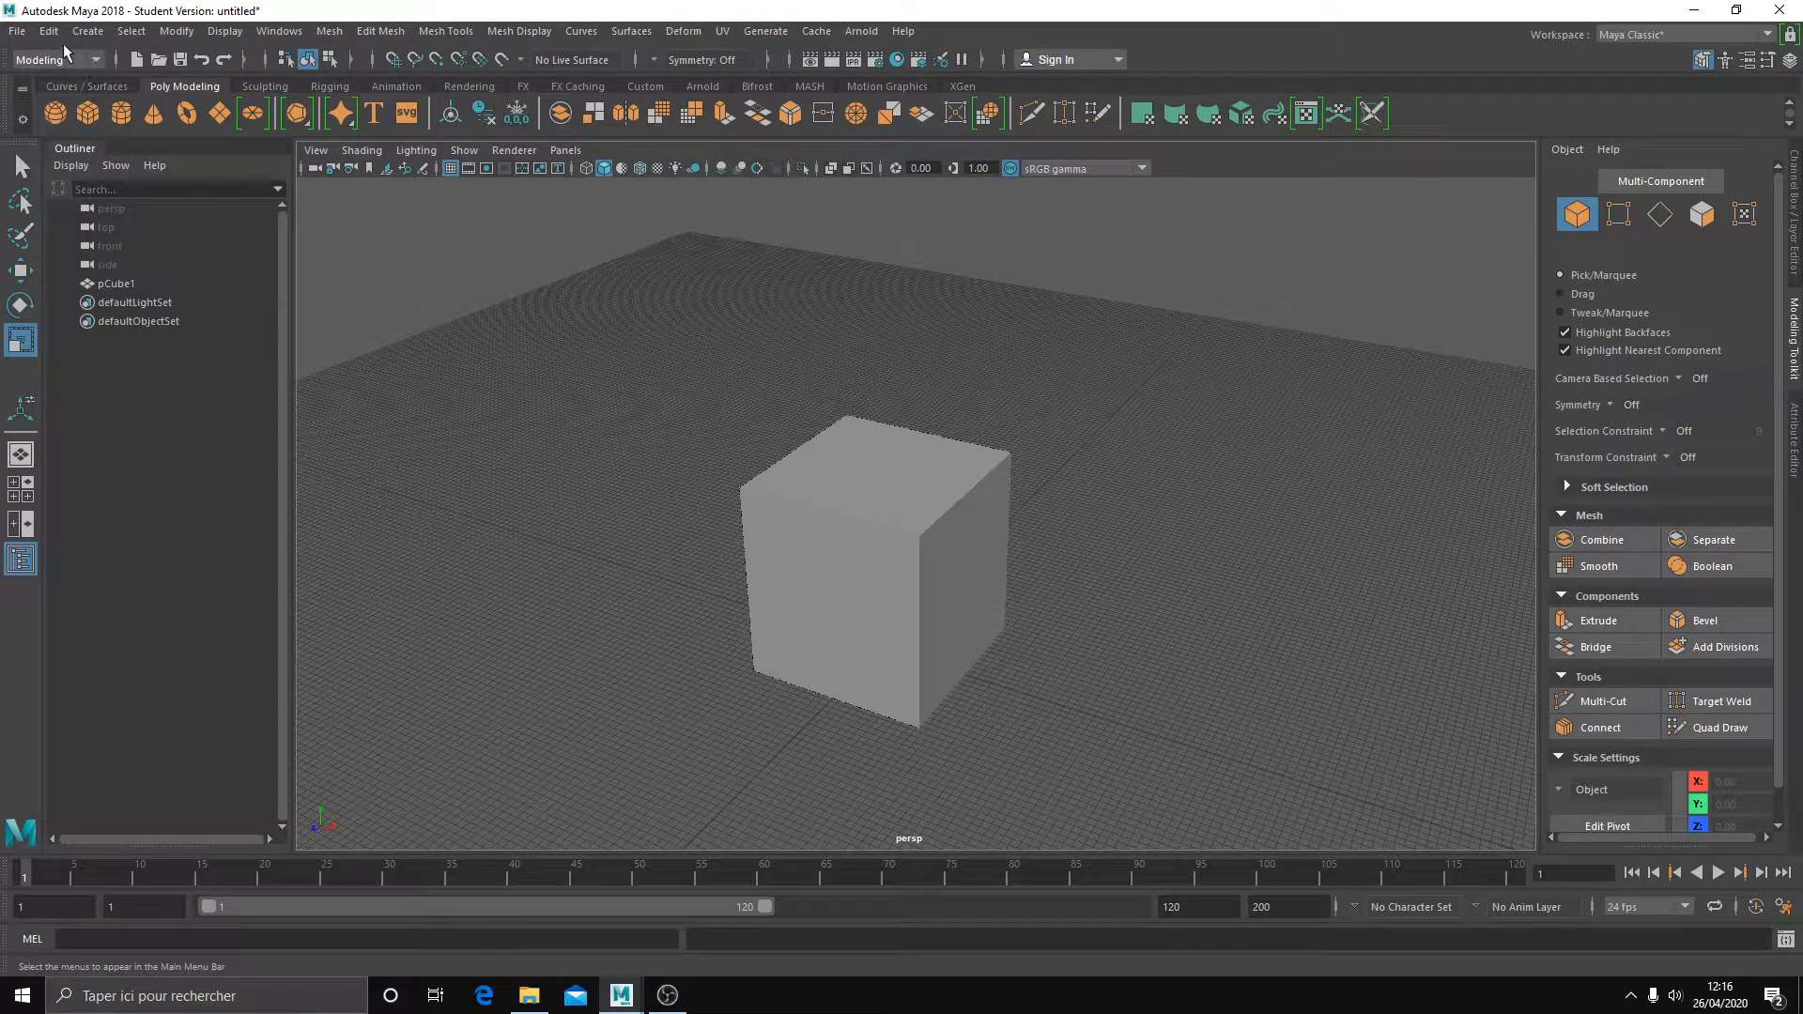
# - Examine the mesh menus, try the Rigging, Animation and FX menu sets, and return to the Modeling set
pyautogui.click(448, 31)
pyautogui.moveTo(523, 31)
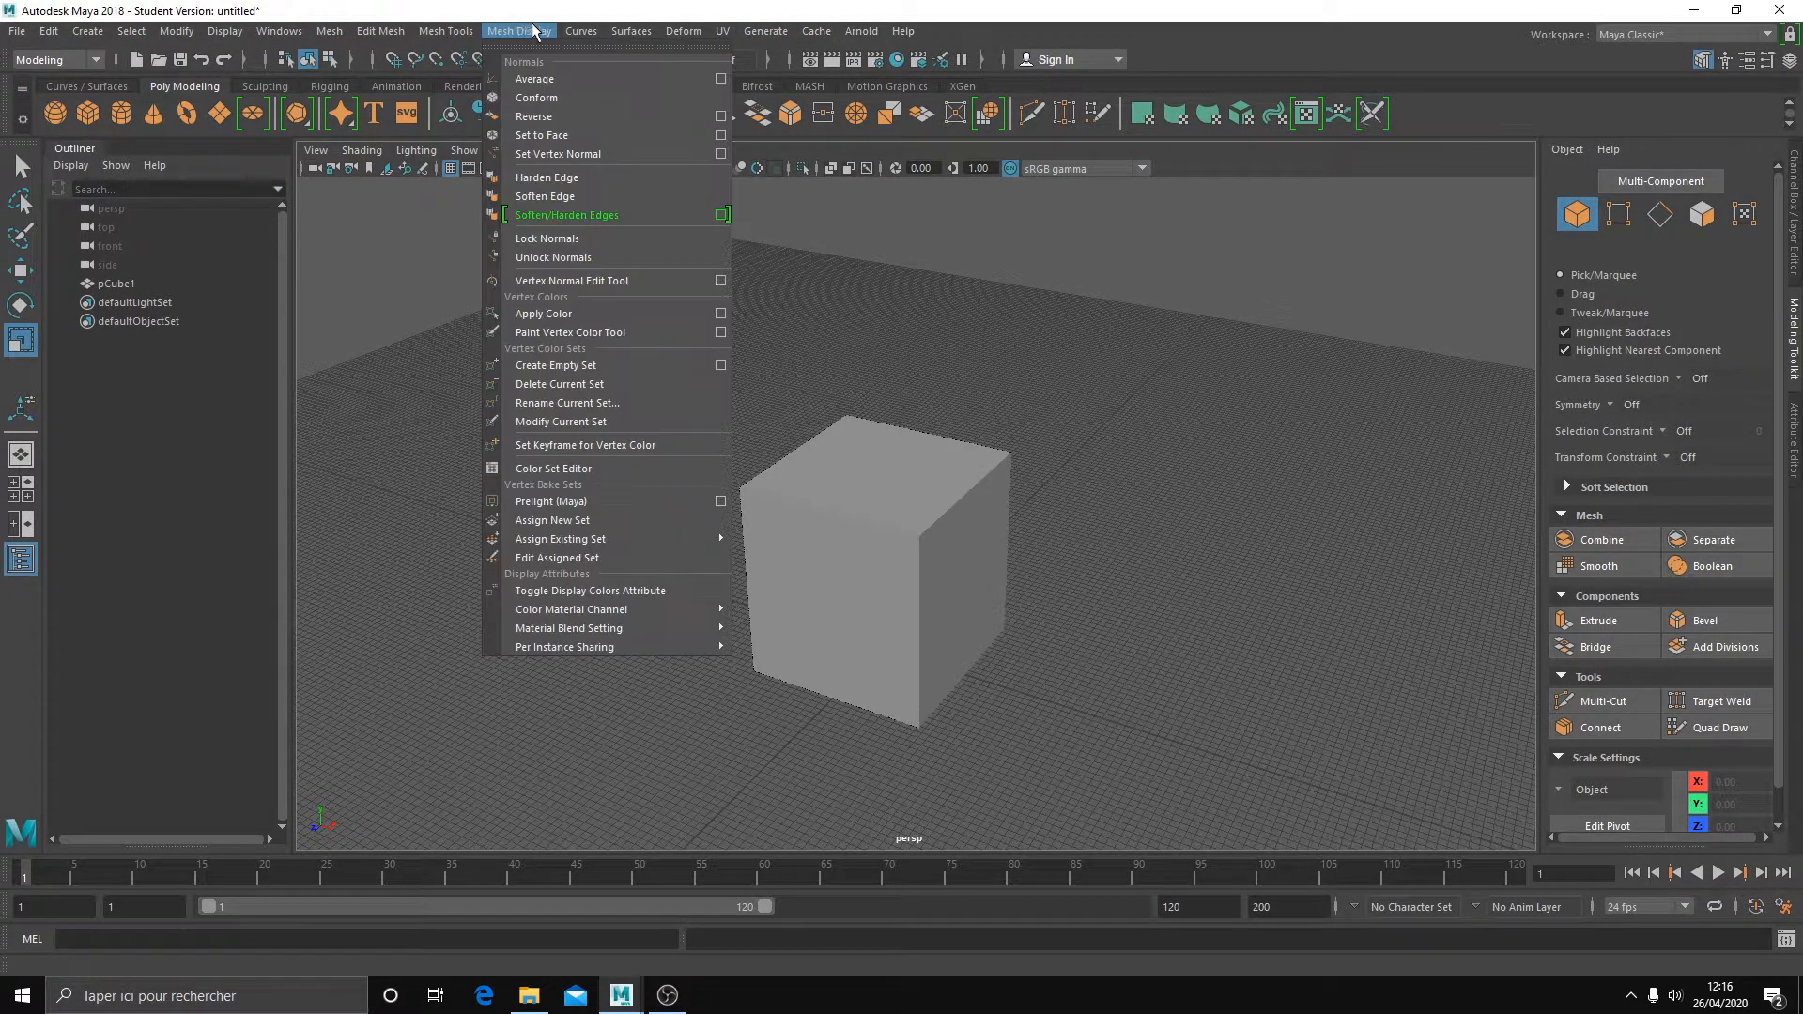
pyautogui.click(64, 60)
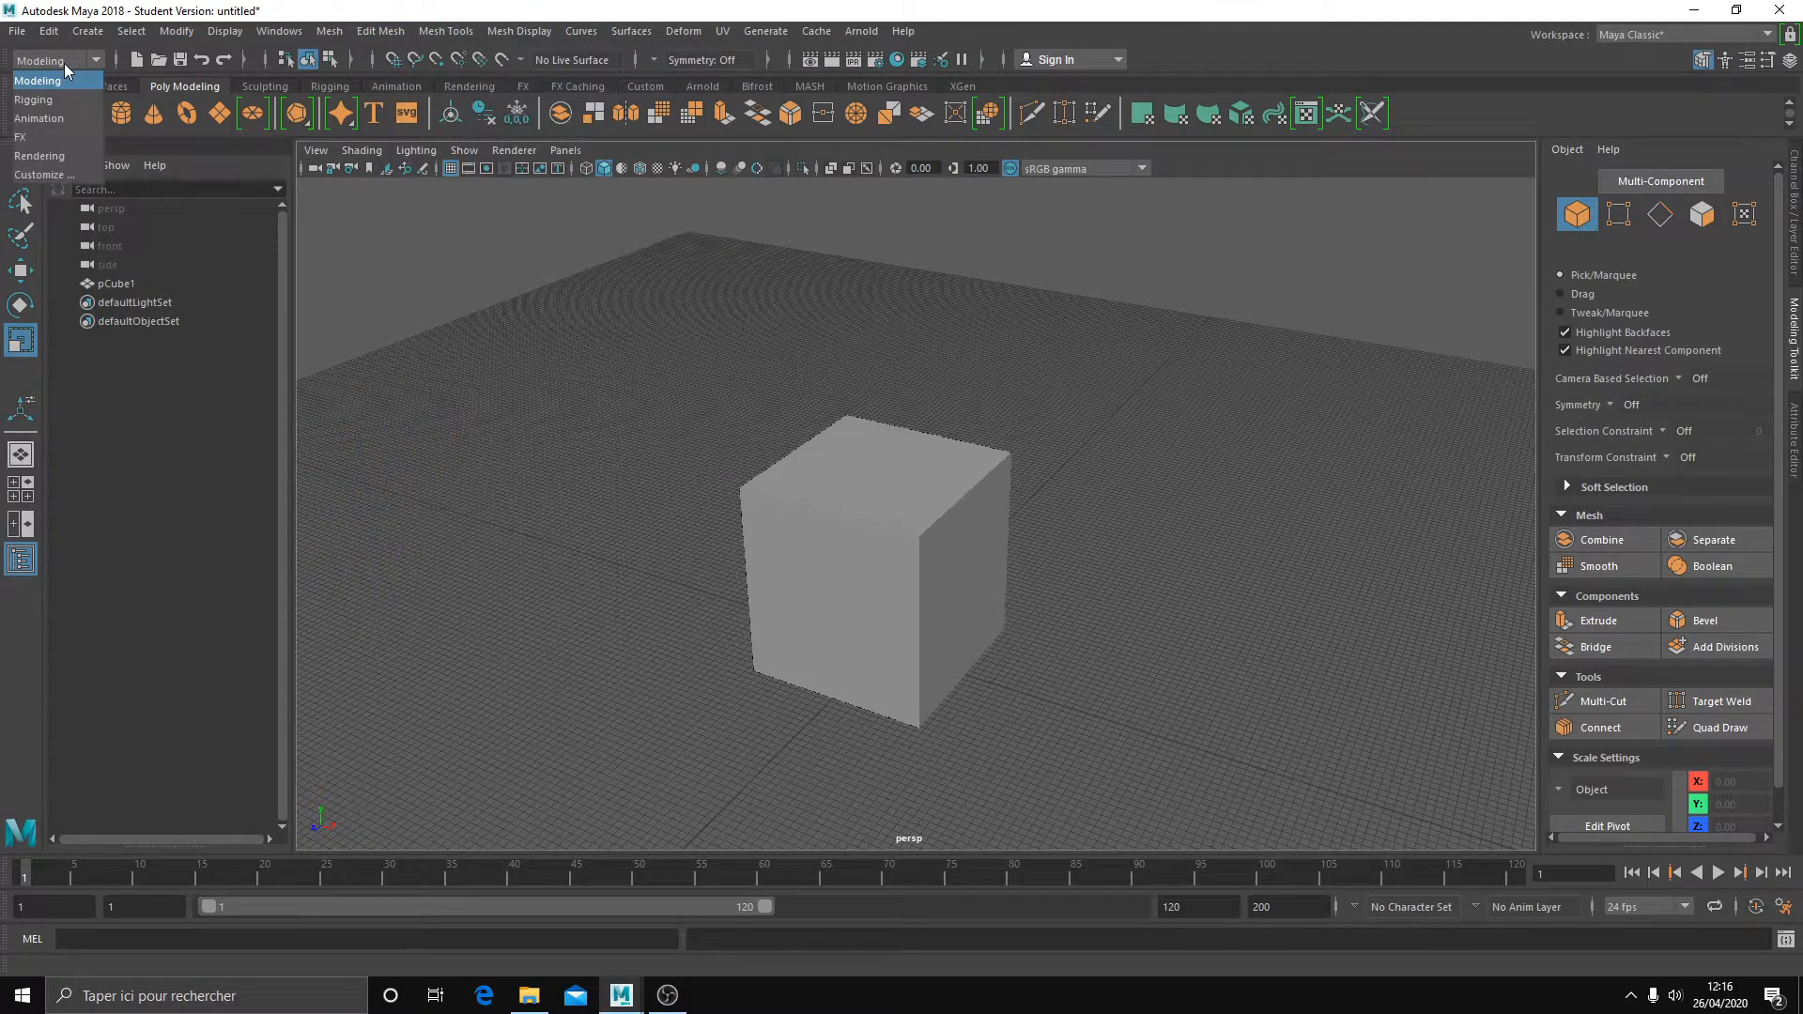
pyautogui.click(55, 100)
pyautogui.click(59, 60)
pyautogui.click(53, 118)
pyautogui.click(56, 60)
pyautogui.click(54, 140)
pyautogui.click(38, 63)
pyautogui.click(43, 81)
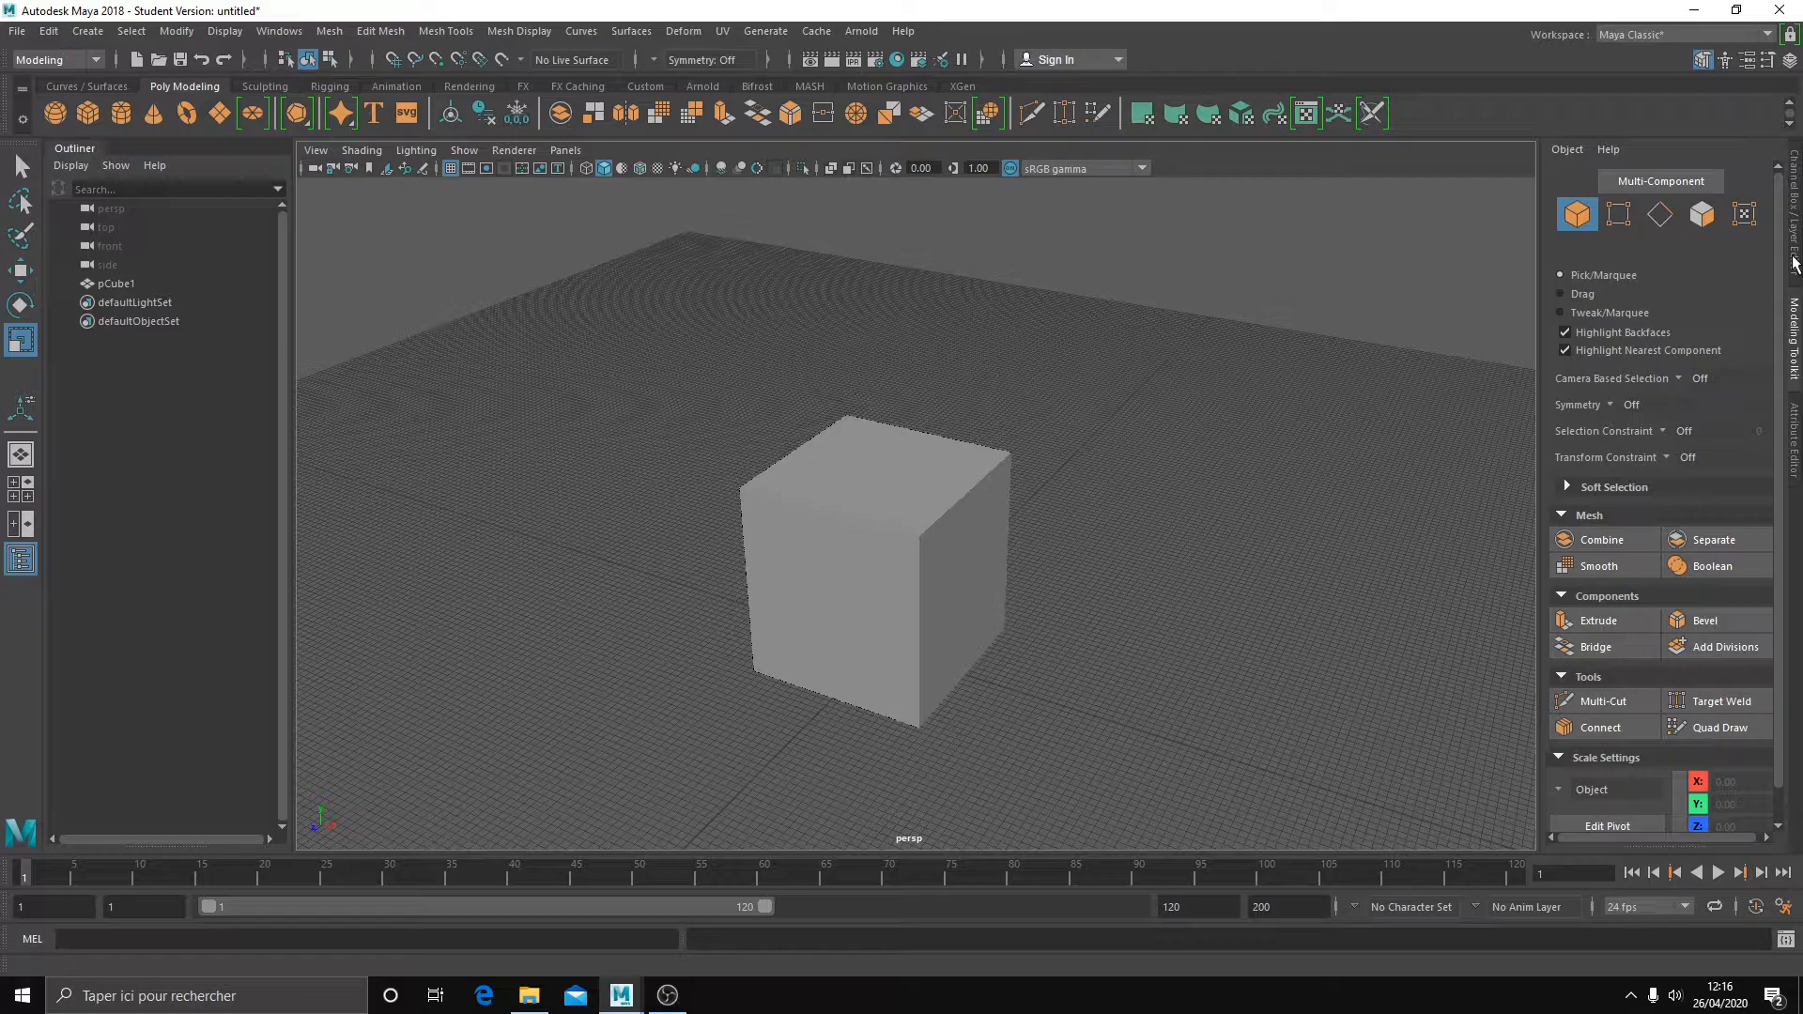
# - Select the cube and examine its transform values in the Channel Box
pyautogui.click(1793, 263)
pyautogui.click(841, 507)
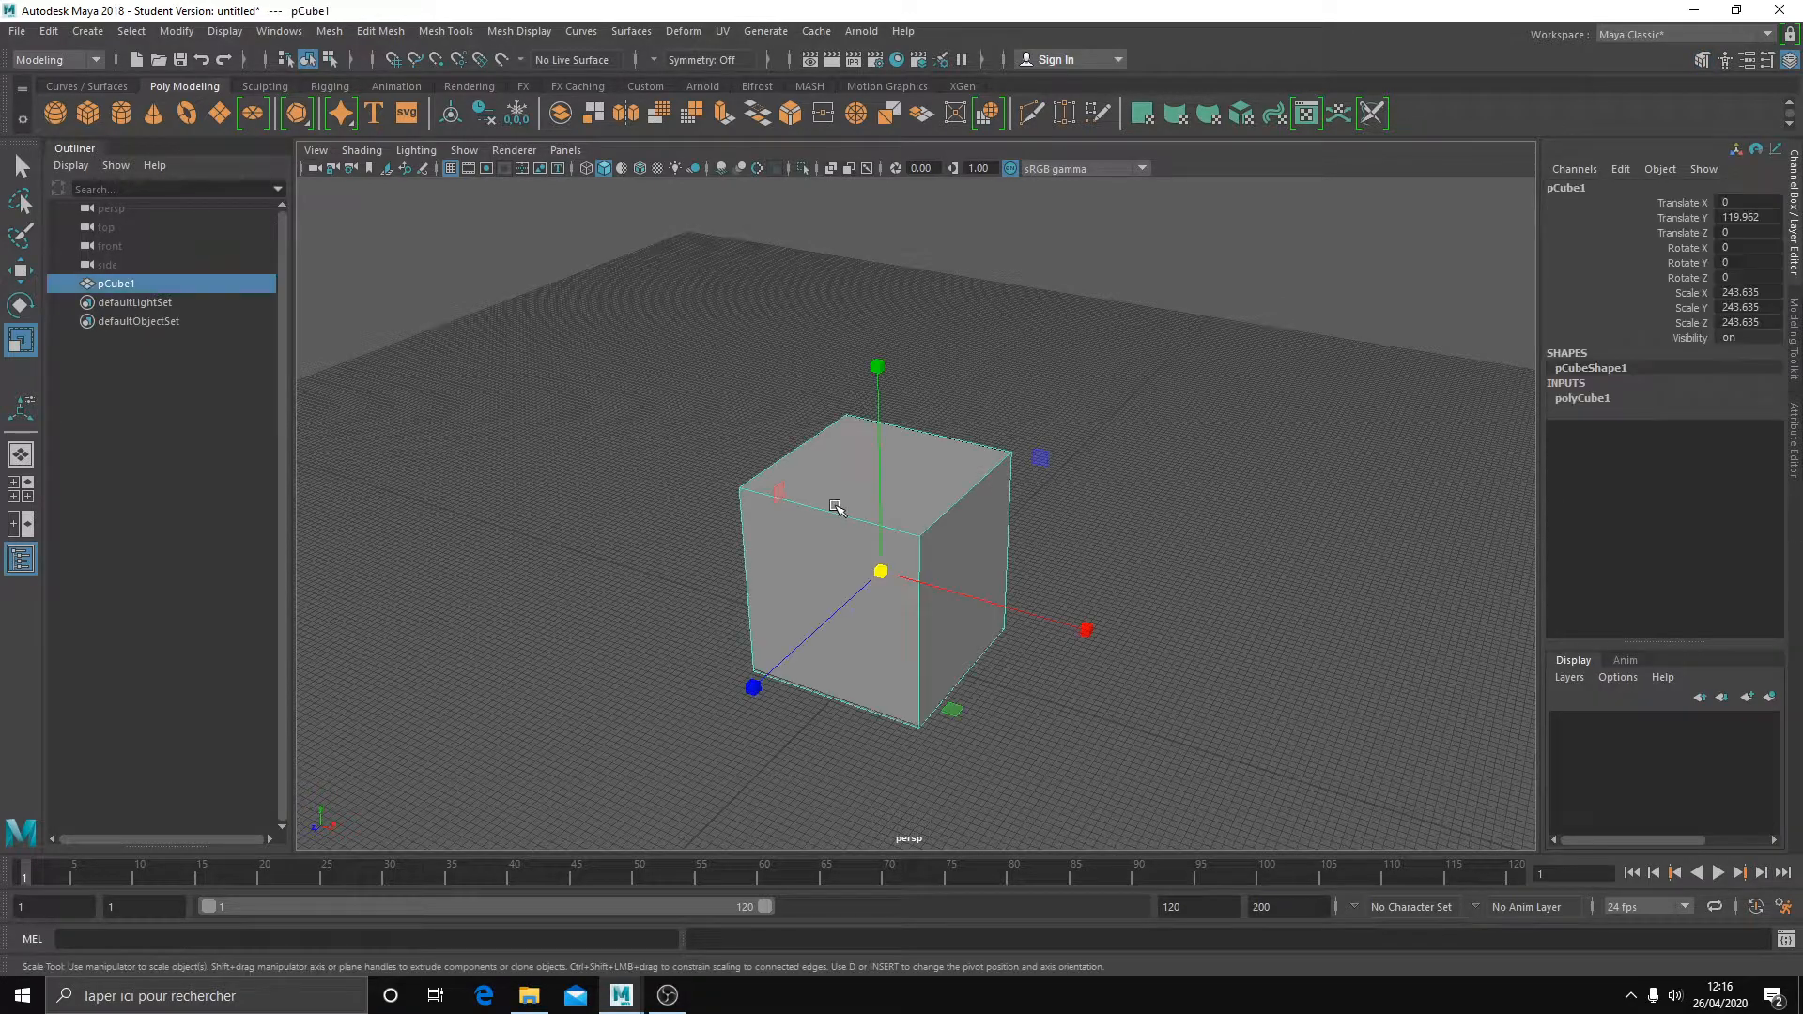
pyautogui.moveTo(875, 454); pyautogui.dragTo(875, 515, button='right')
# - Examine the cube's polyCube1 and lambert1 attributes in the Attribute Editor and return to the Modeling Toolkit
pyautogui.click(1795, 432)
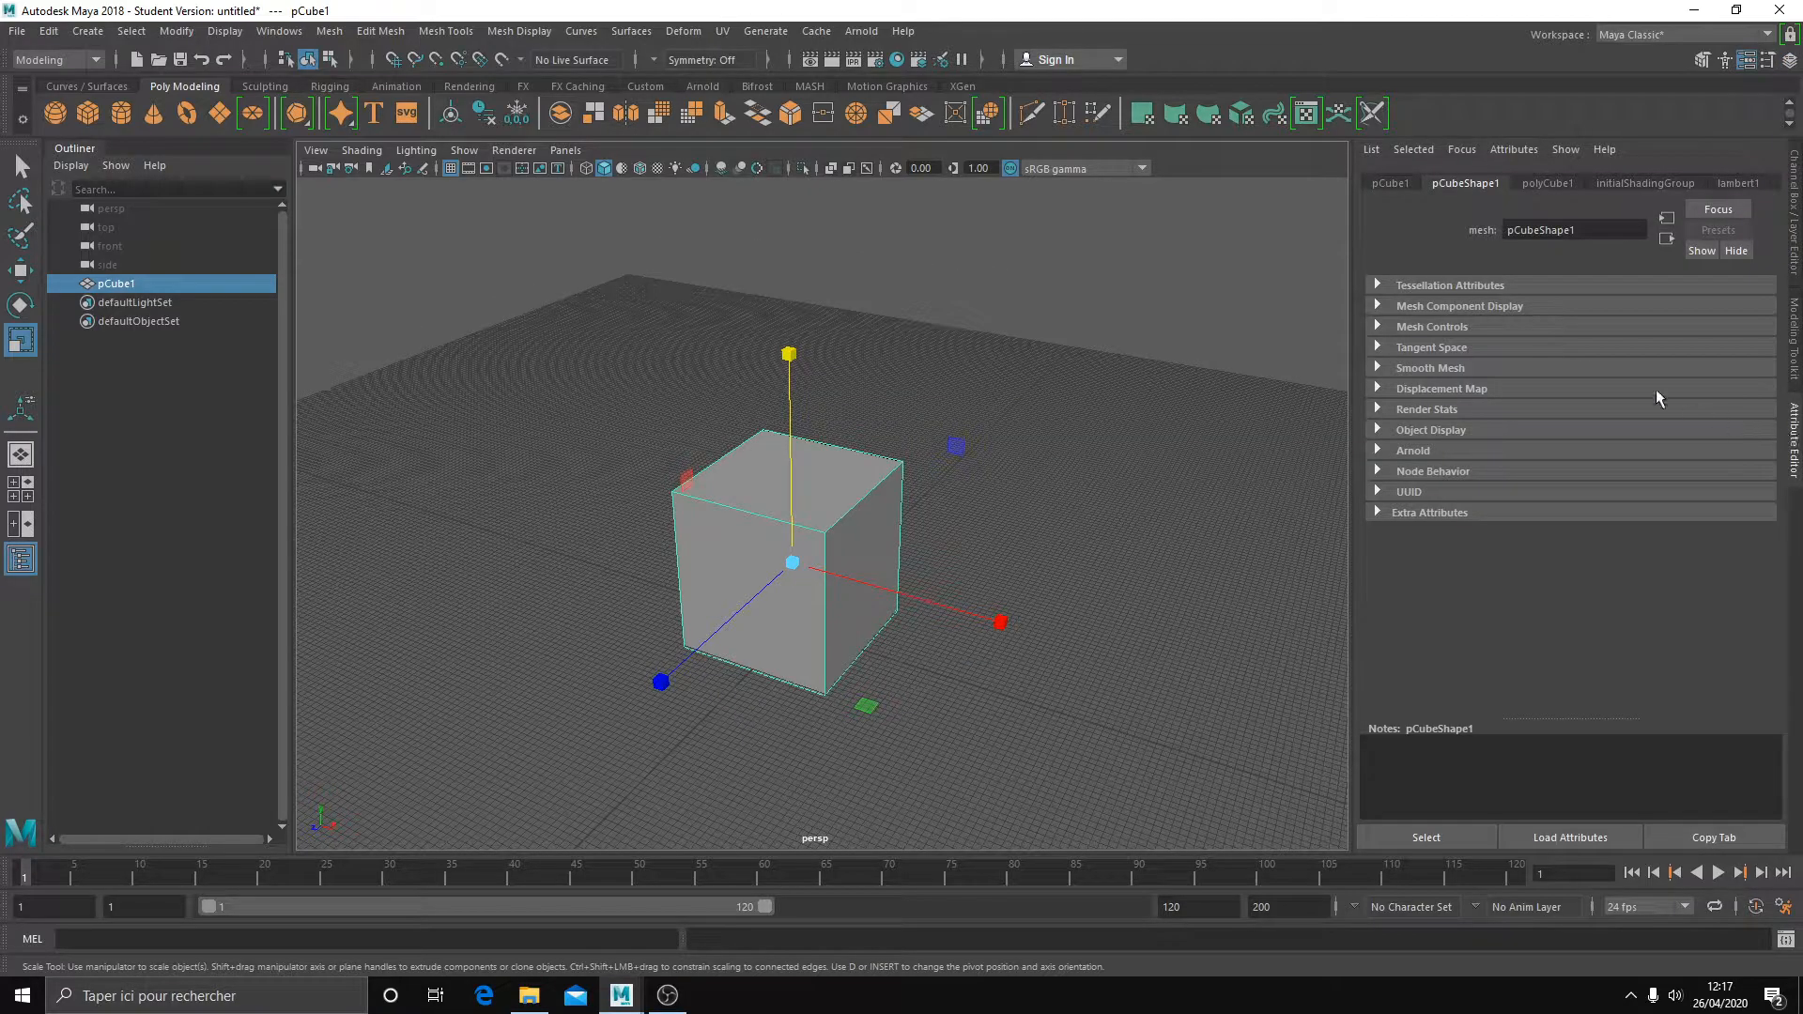
pyautogui.click(1549, 184)
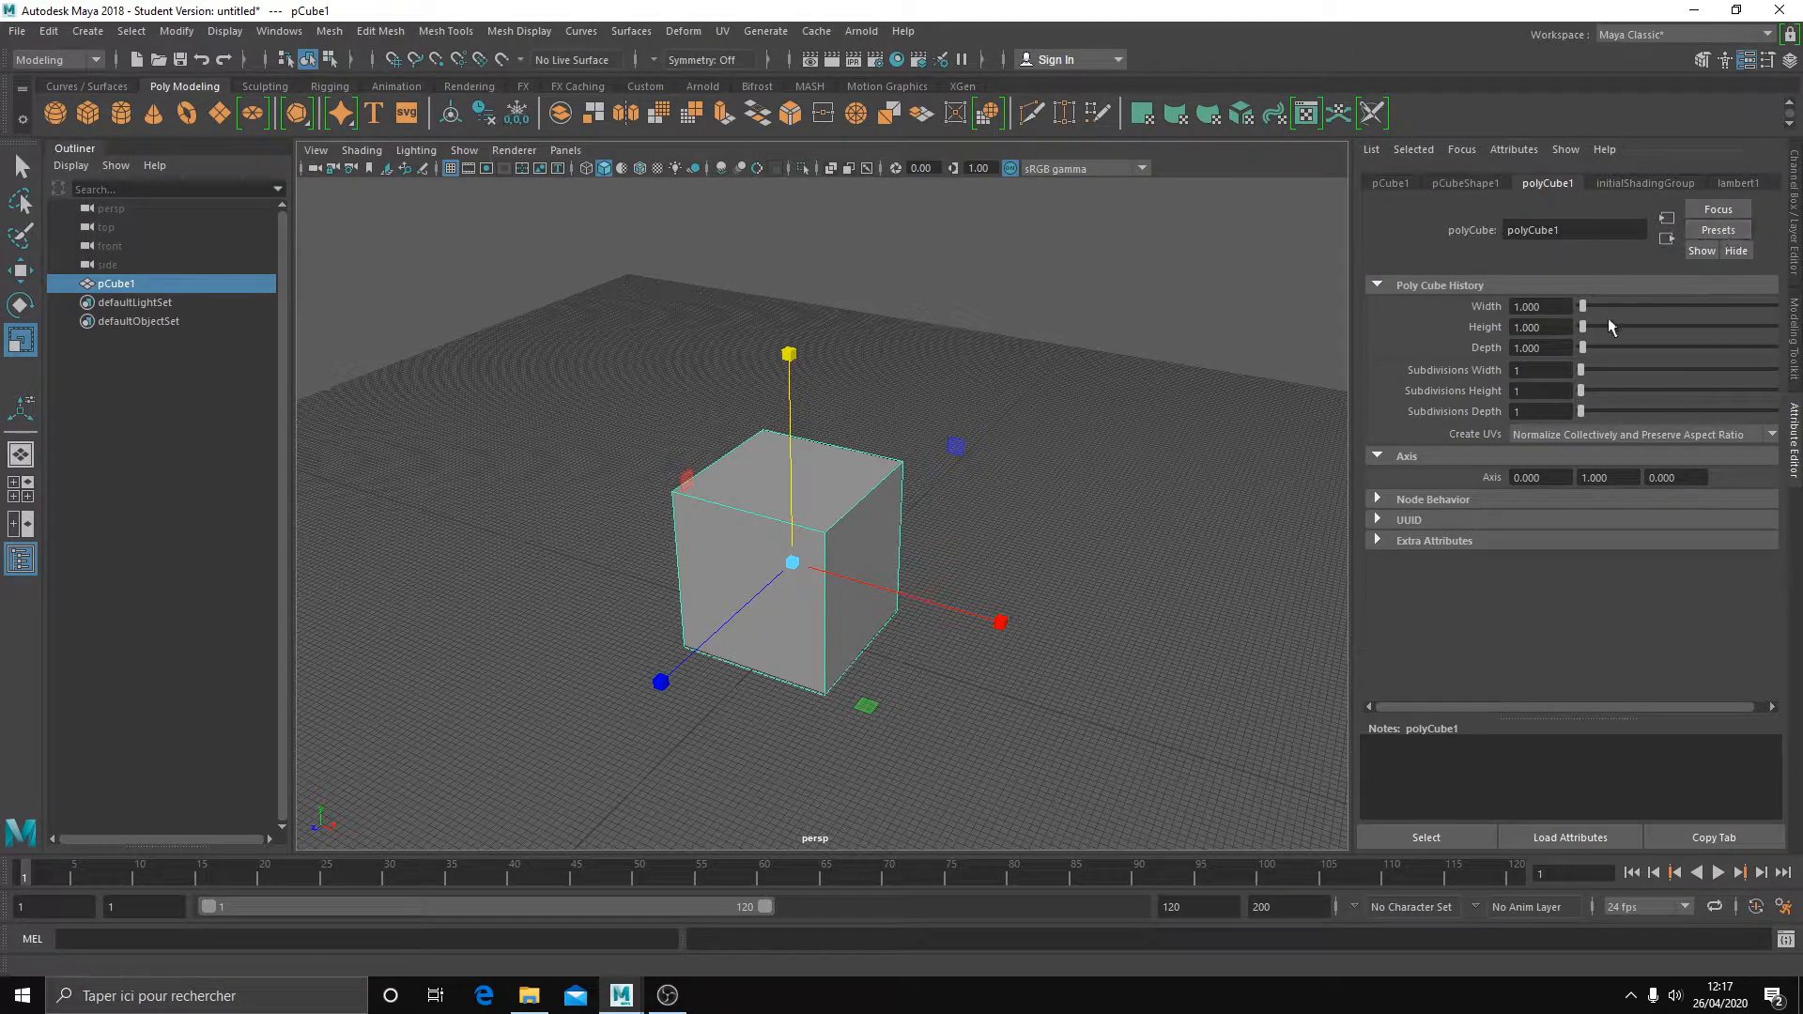
pyautogui.moveTo(1583, 372)
pyautogui.mouseDown()
pyautogui.moveTo(1705, 362)
pyautogui.moveTo(1547, 376)
pyautogui.mouseUp()
pyautogui.click(1735, 184)
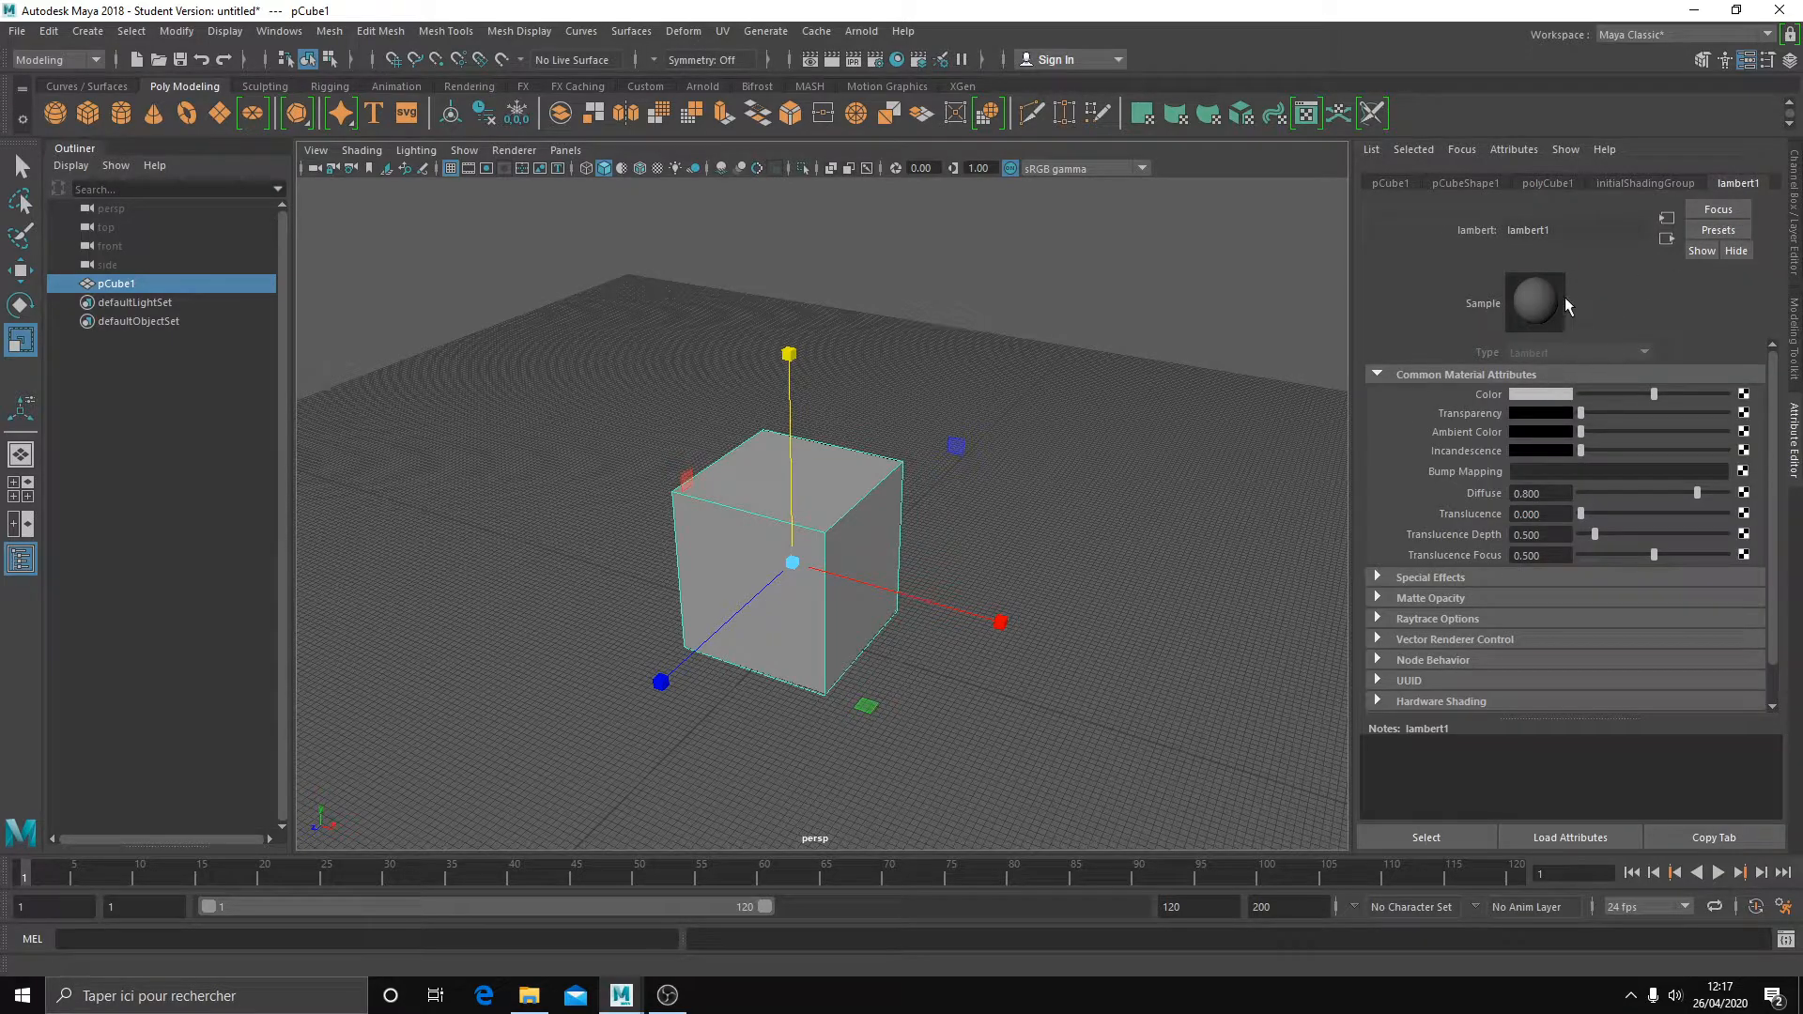
pyautogui.click(1550, 183)
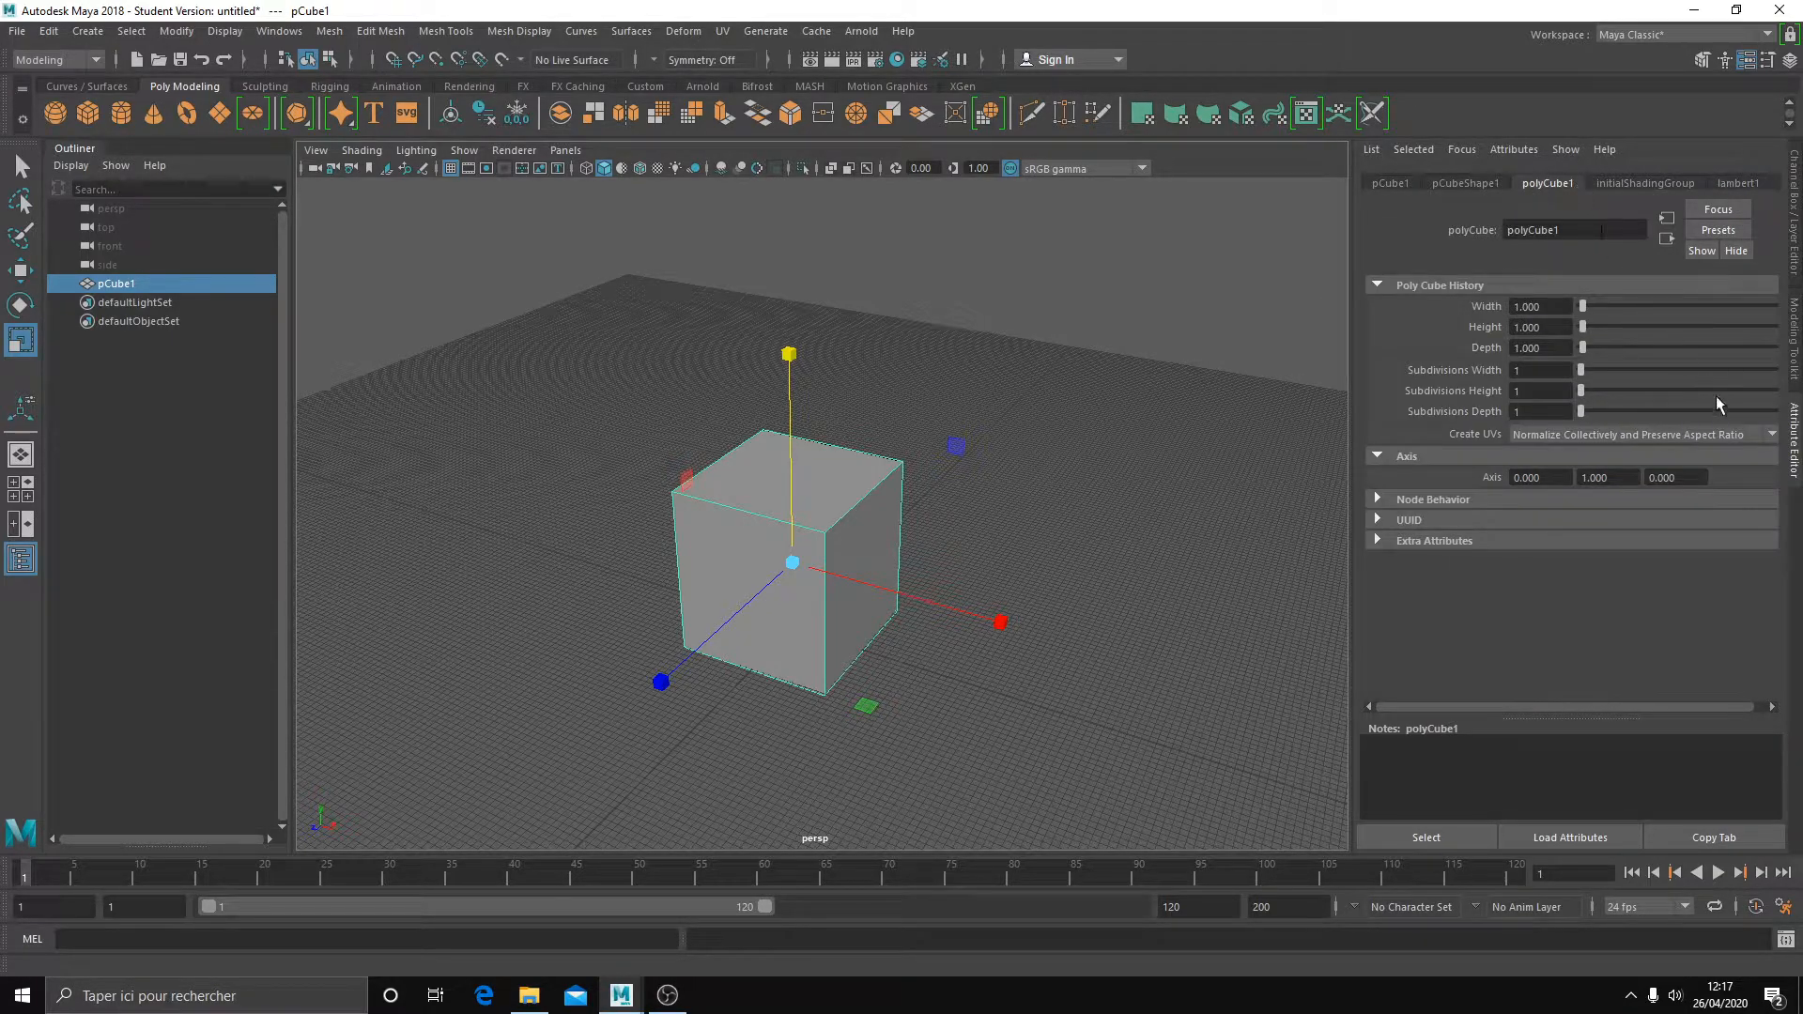
pyautogui.click(1794, 340)
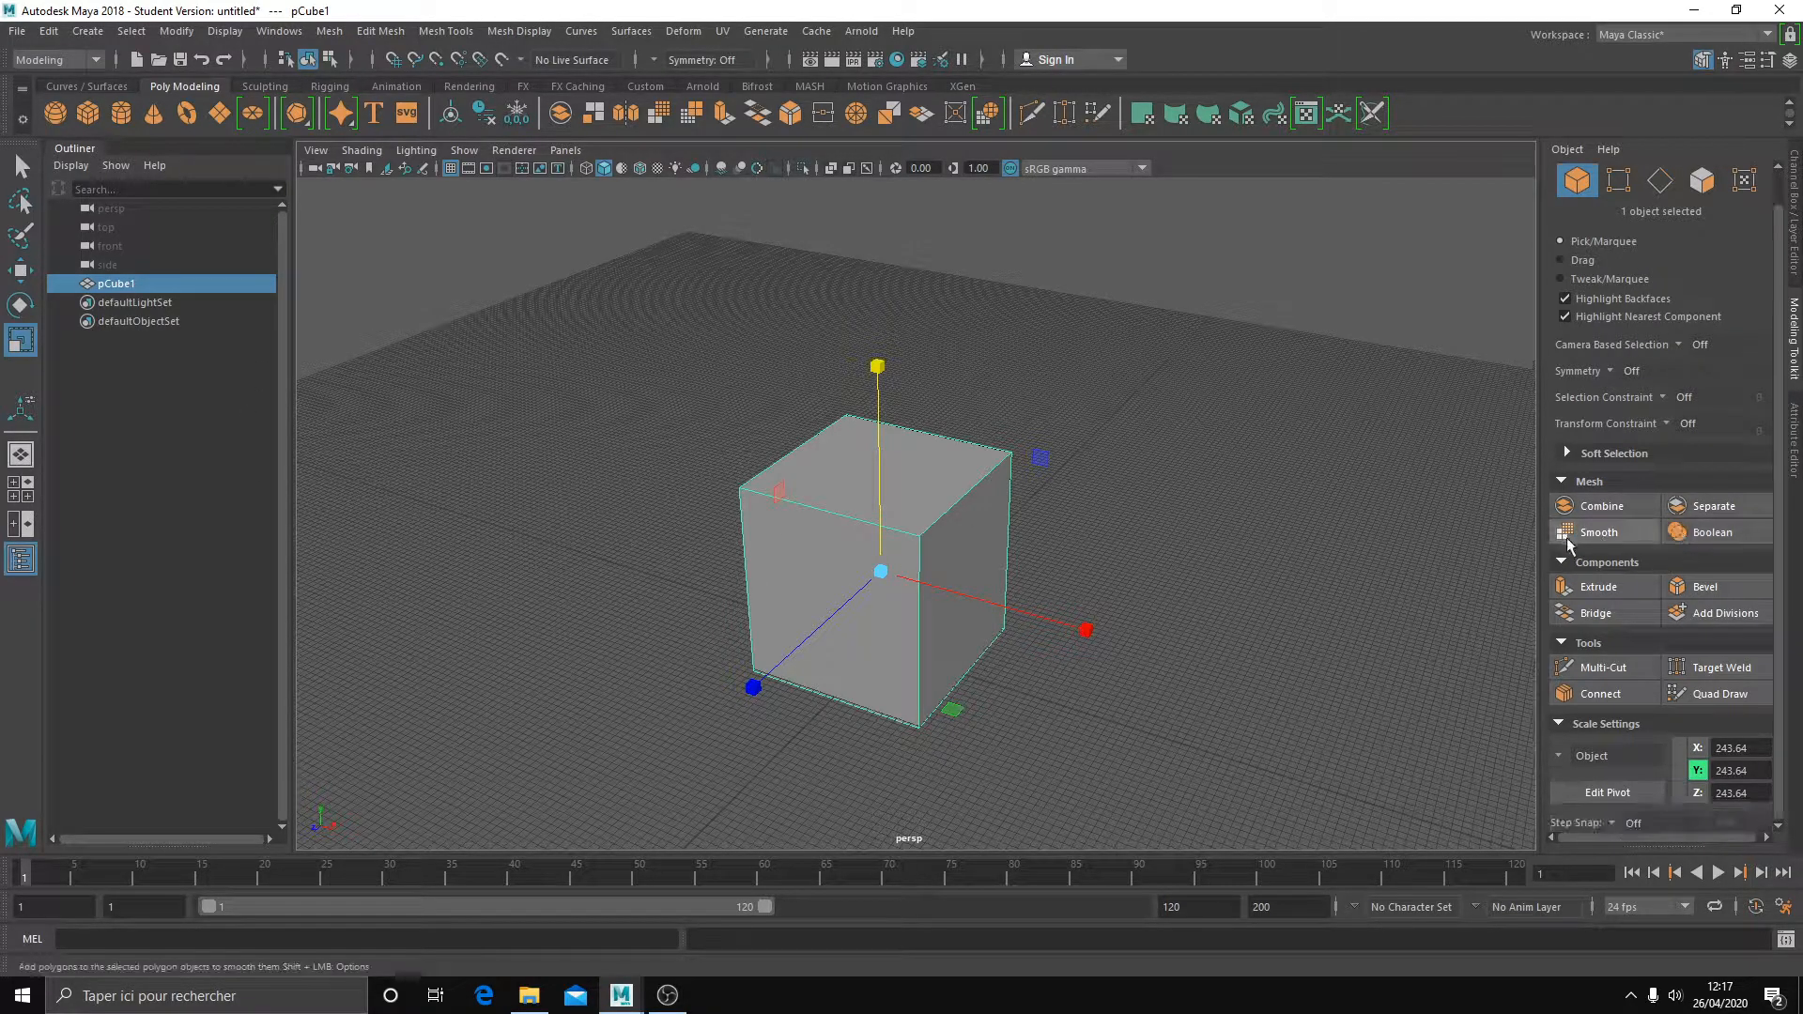
pyautogui.moveTo(1117, 628)
pyautogui.keyDown('alt'); pyautogui.mouseDown()
pyautogui.moveTo(1094, 631)
pyautogui.moveTo(1151, 639)
pyautogui.mouseUp(); pyautogui.keyUp('alt')
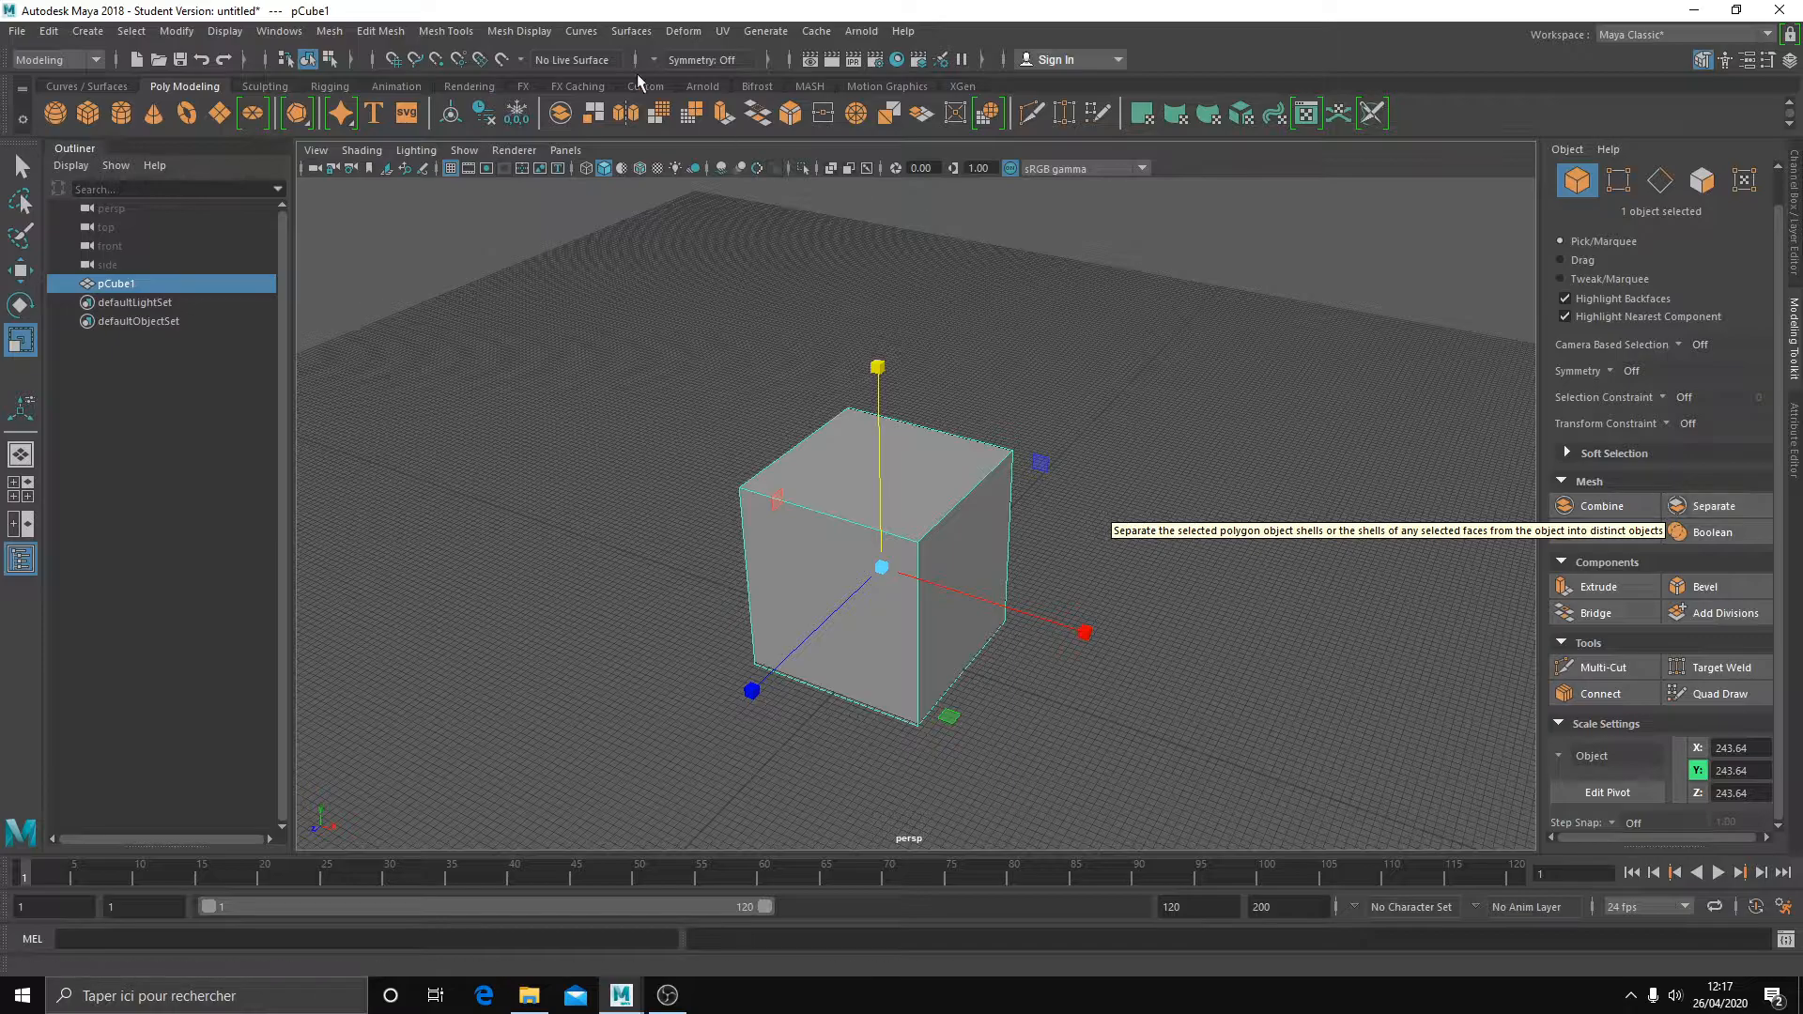
pyautogui.click(443, 30)
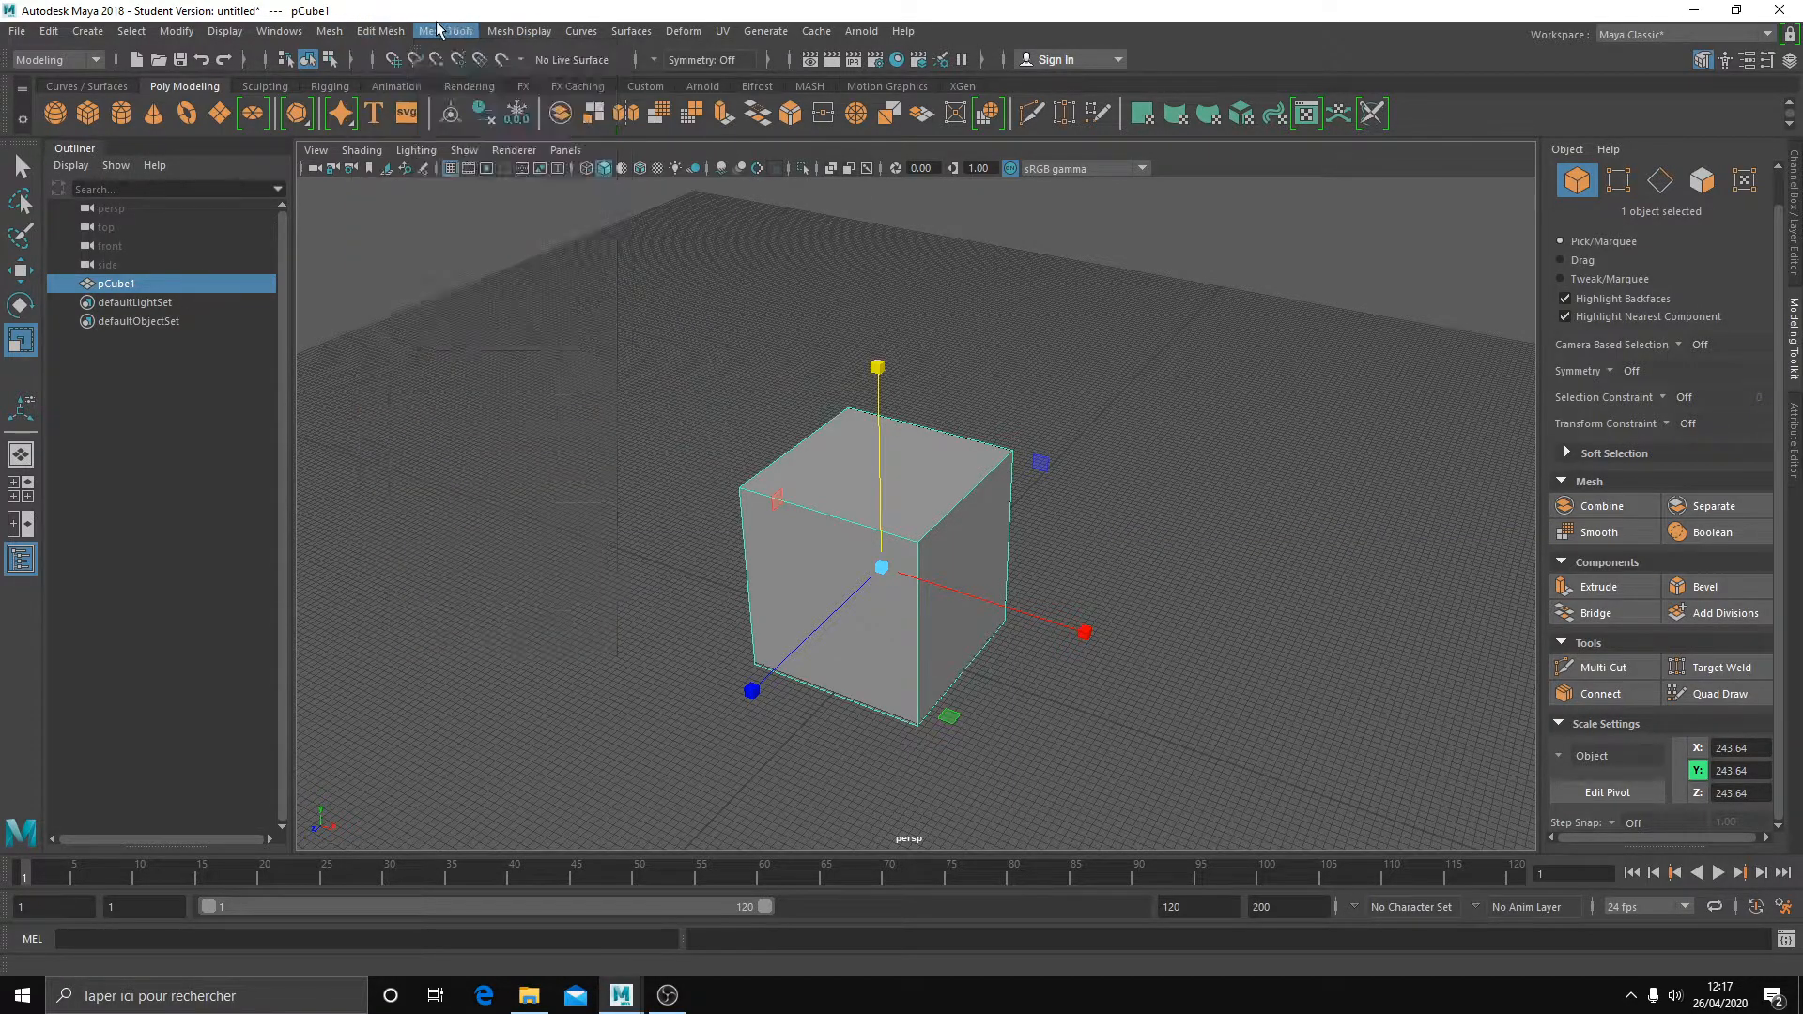
pyautogui.click(1305, 519)
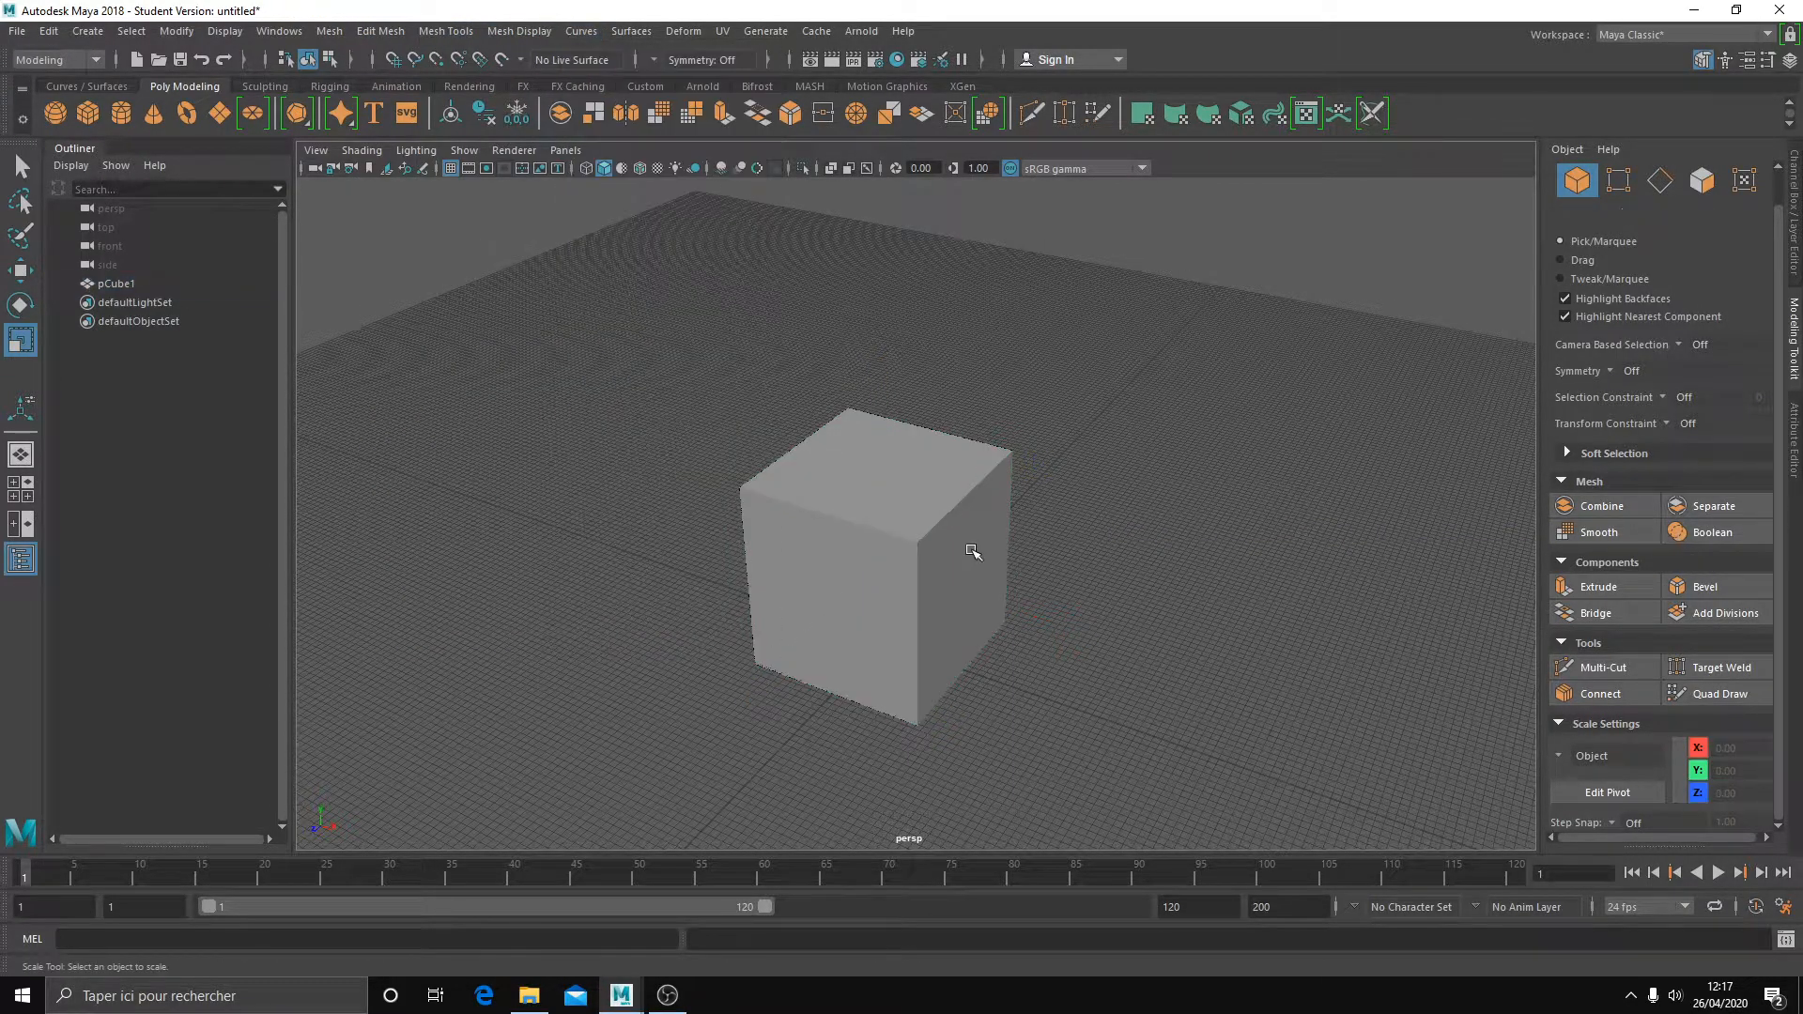
pyautogui.moveTo(924, 551); pyautogui.dragTo(1321, 496, button='right')
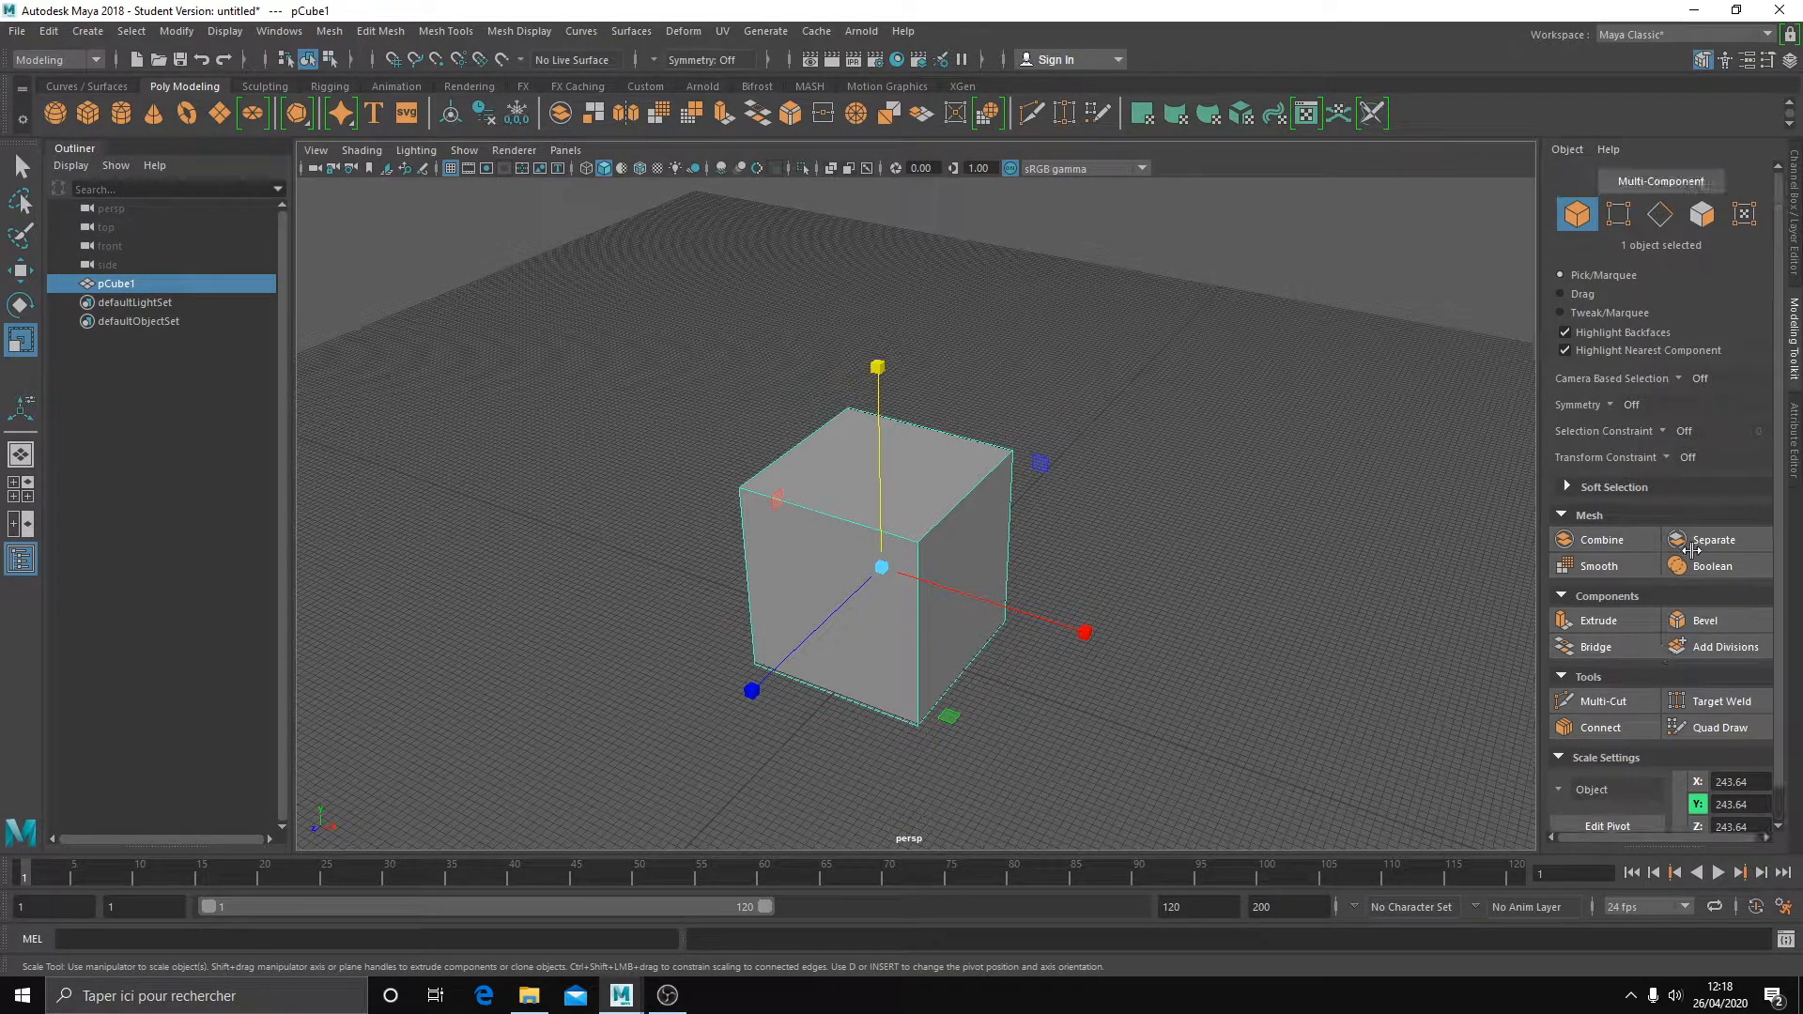
# - Toggle the Modeling Toolkit, Attribute Editor and Tool Settings panels, ending with the Modeling Toolkit shown
pyautogui.click(1702, 59)
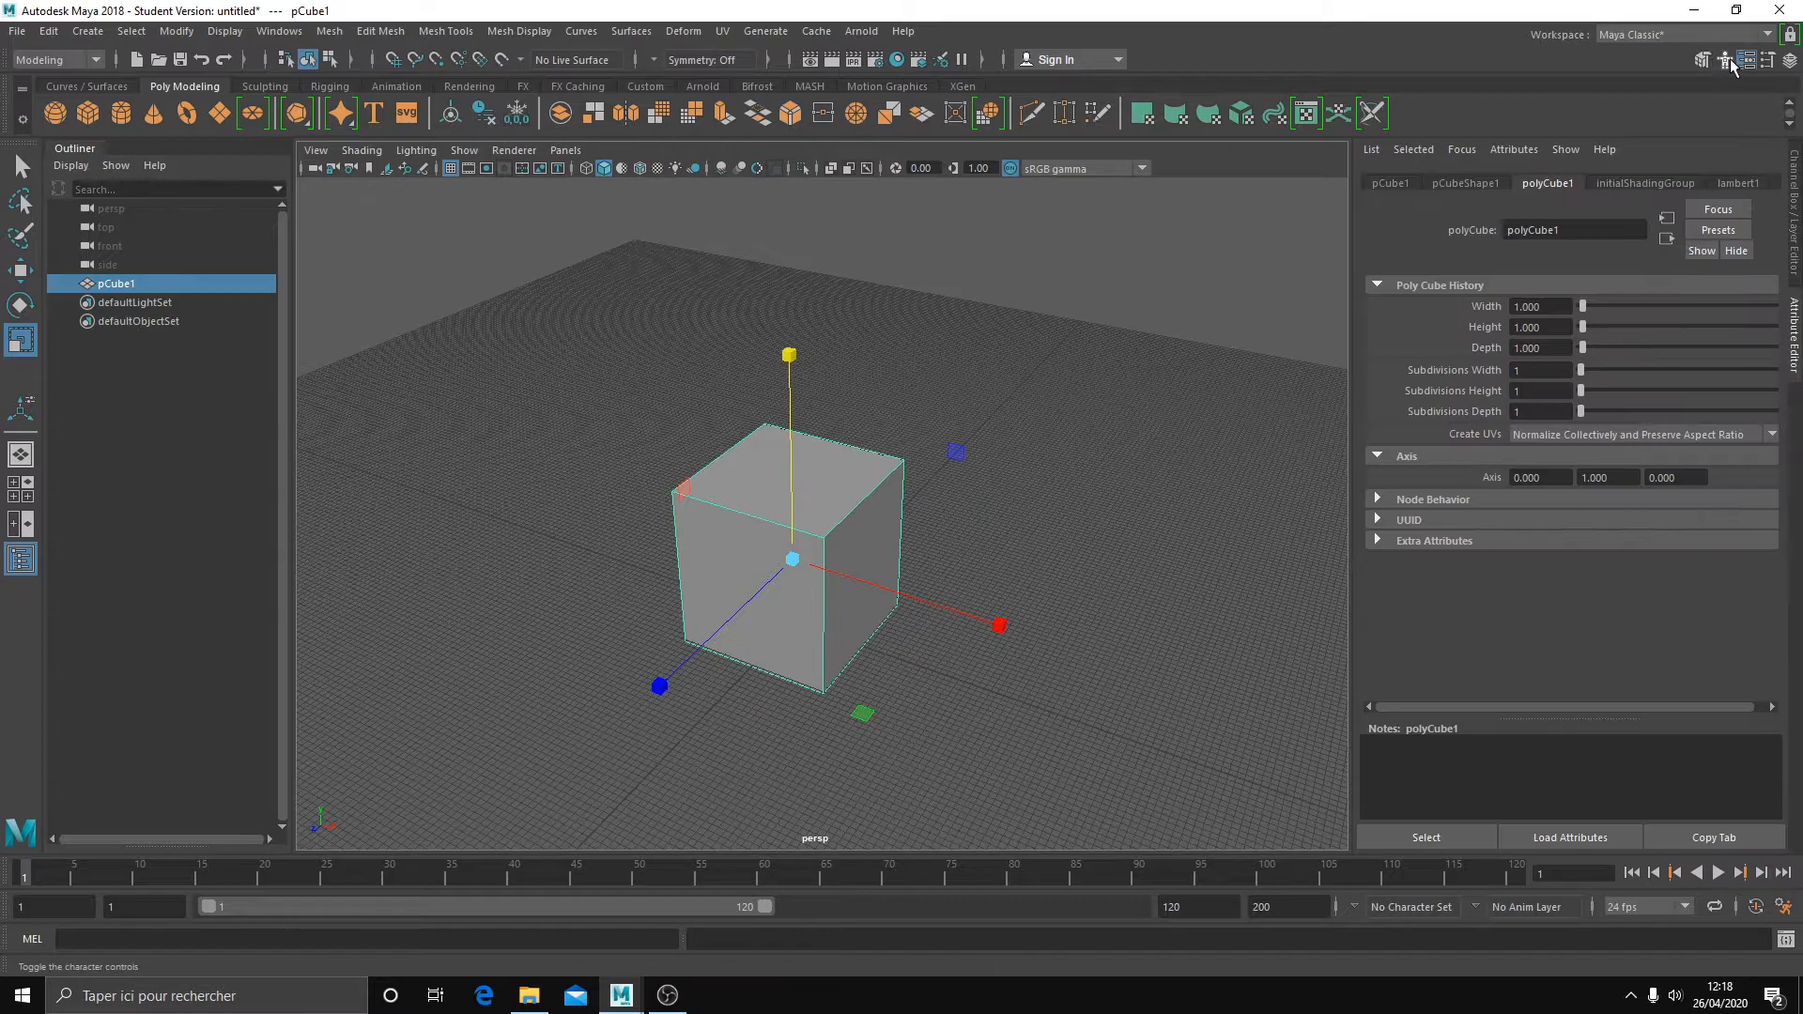
pyautogui.click(1766, 59)
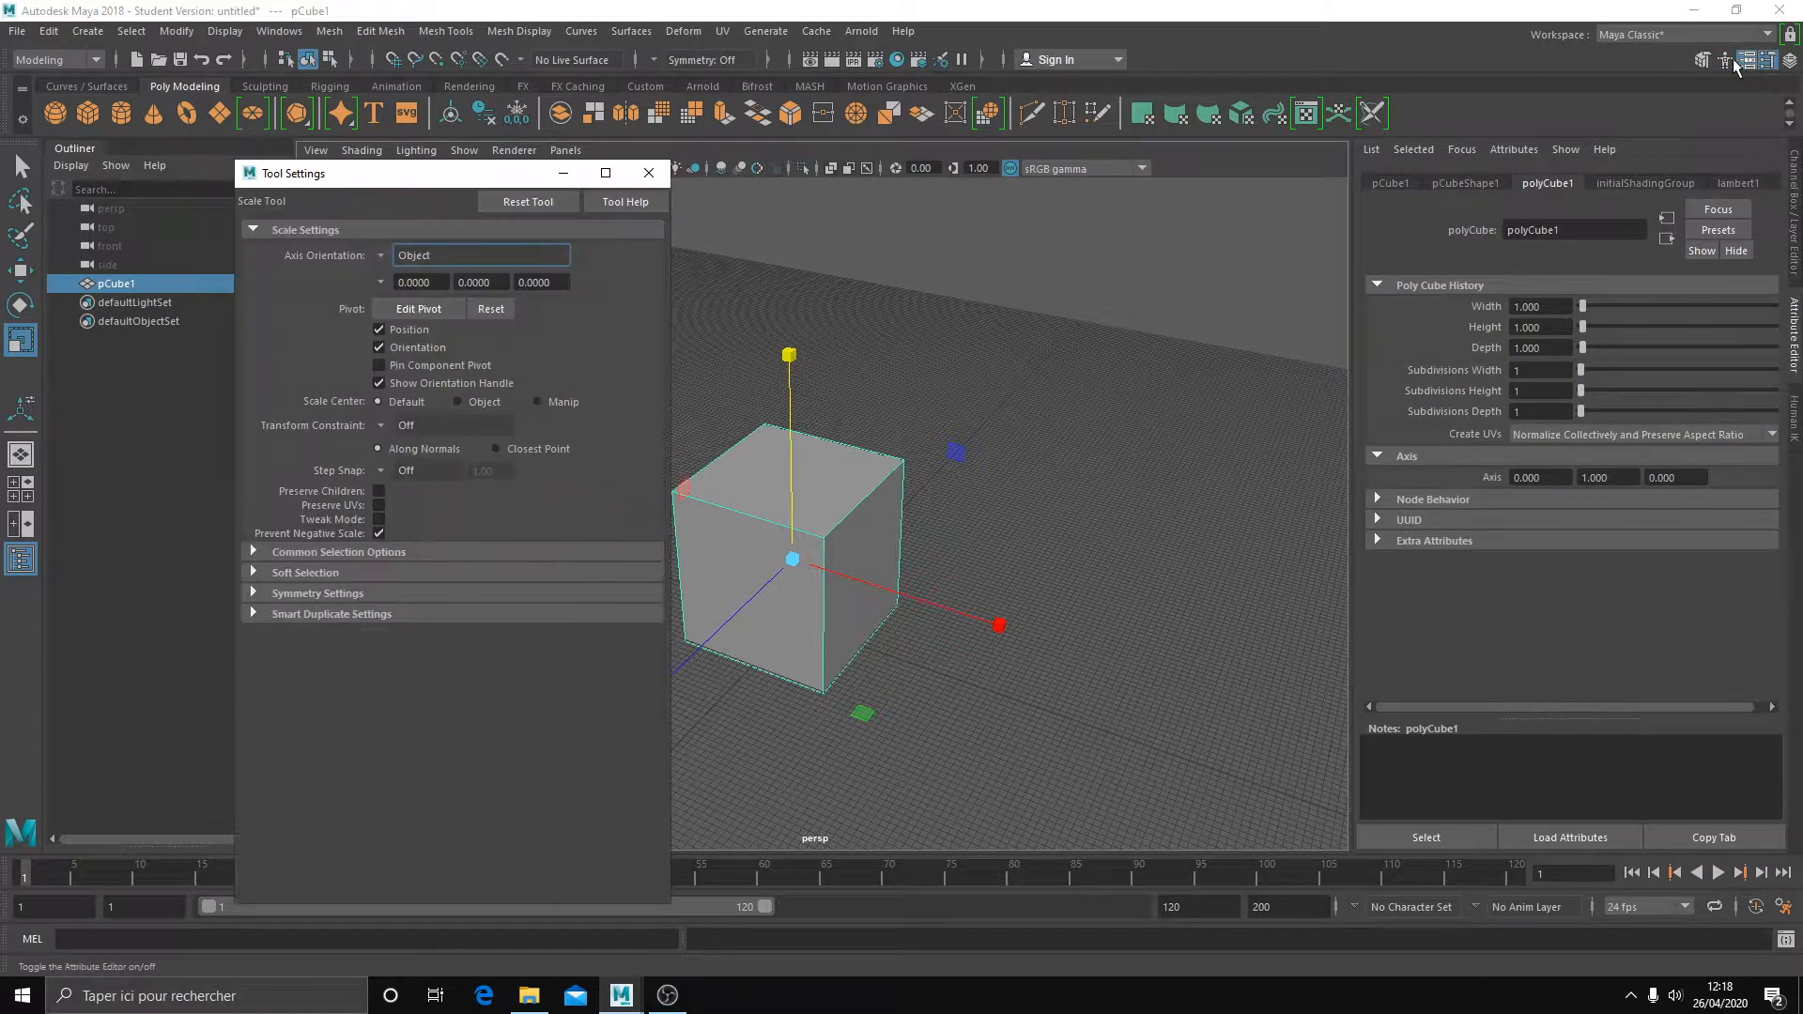
pyautogui.click(1704, 59)
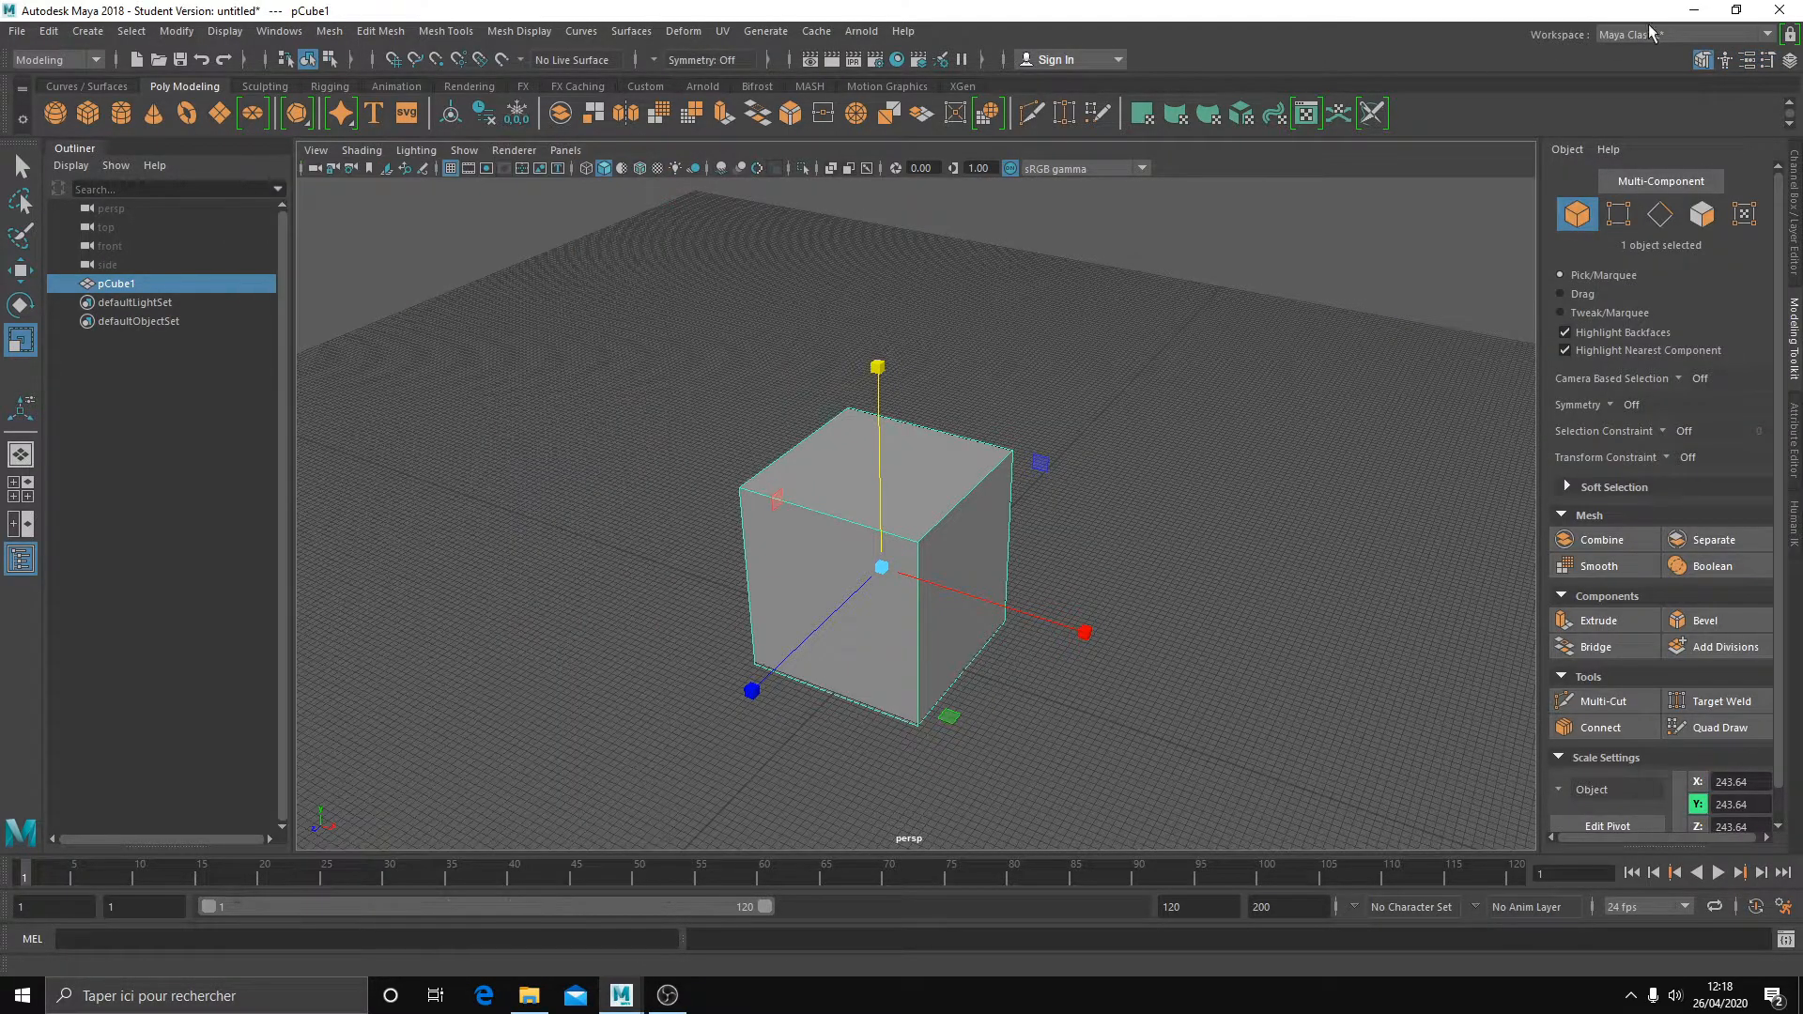
pyautogui.click(1704, 62)
pyautogui.click(1705, 66)
pyautogui.scroll(-1, 1650, 554)
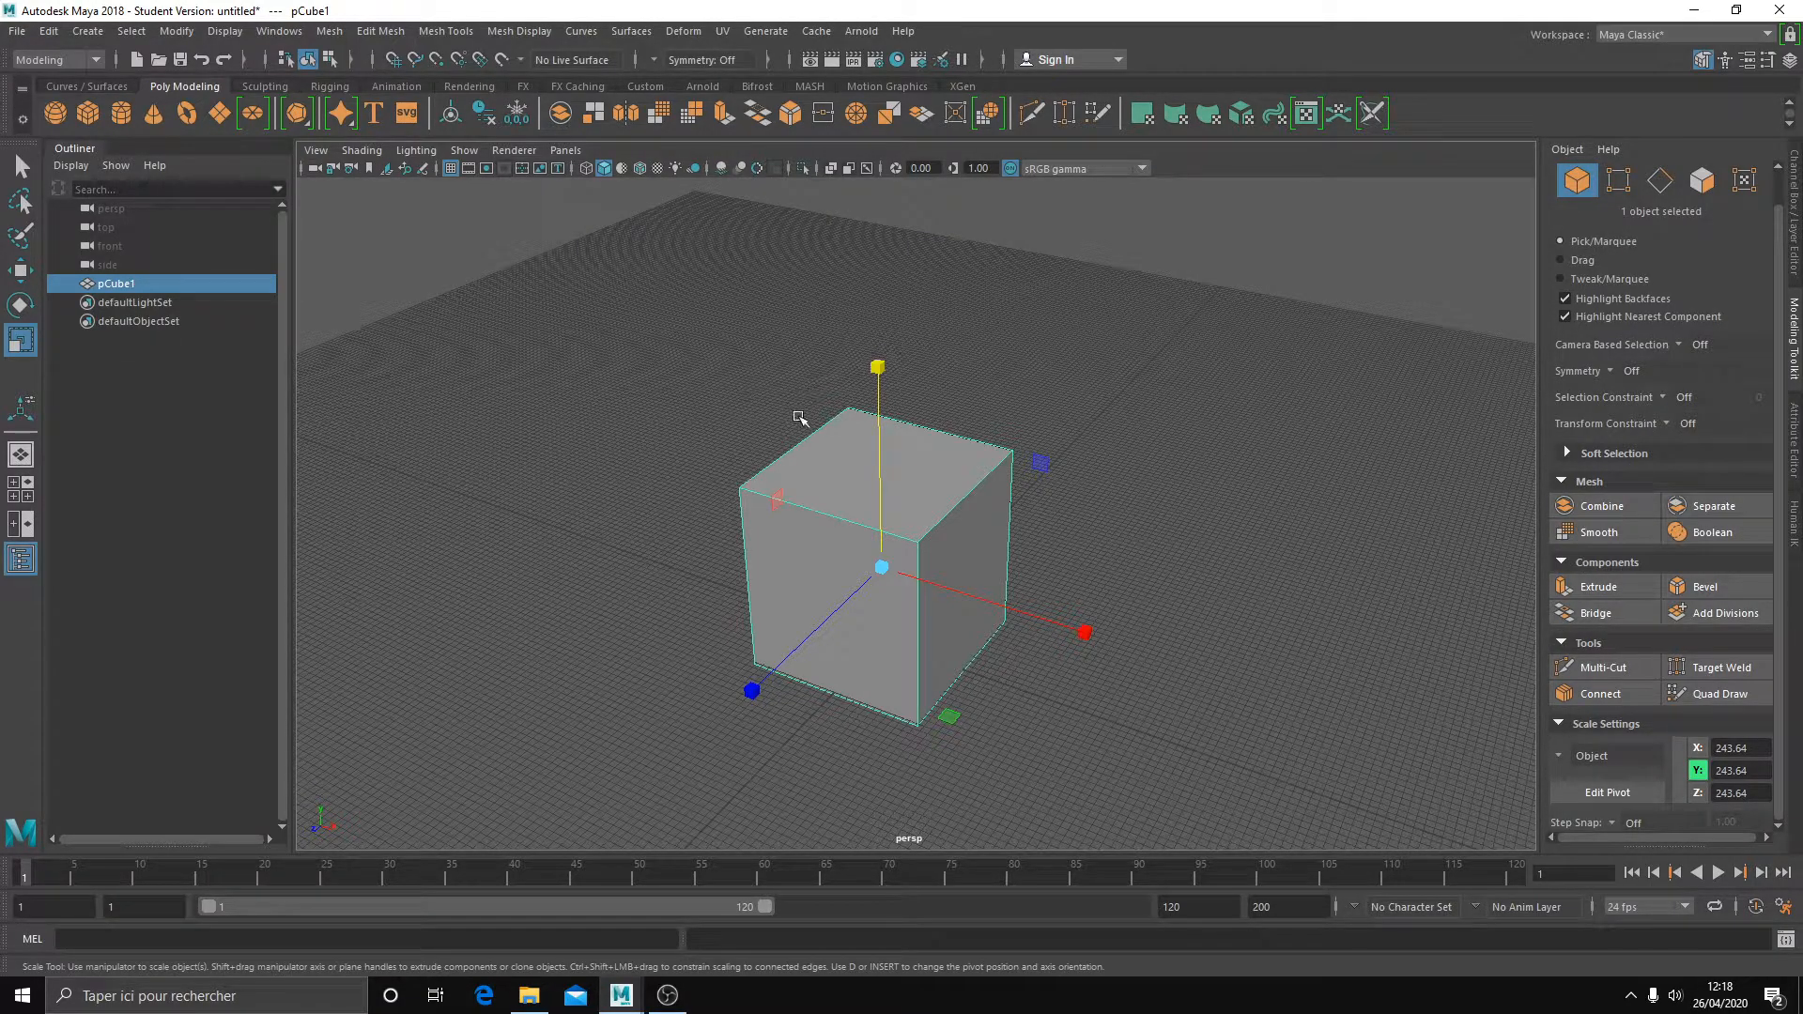
# - Delete the existing cube and create a new polygon cube at the origin
pyautogui.keyDown('alt'); pyautogui.moveTo(714, 476); pyautogui.dragTo(627, 447); pyautogui.keyUp('alt')
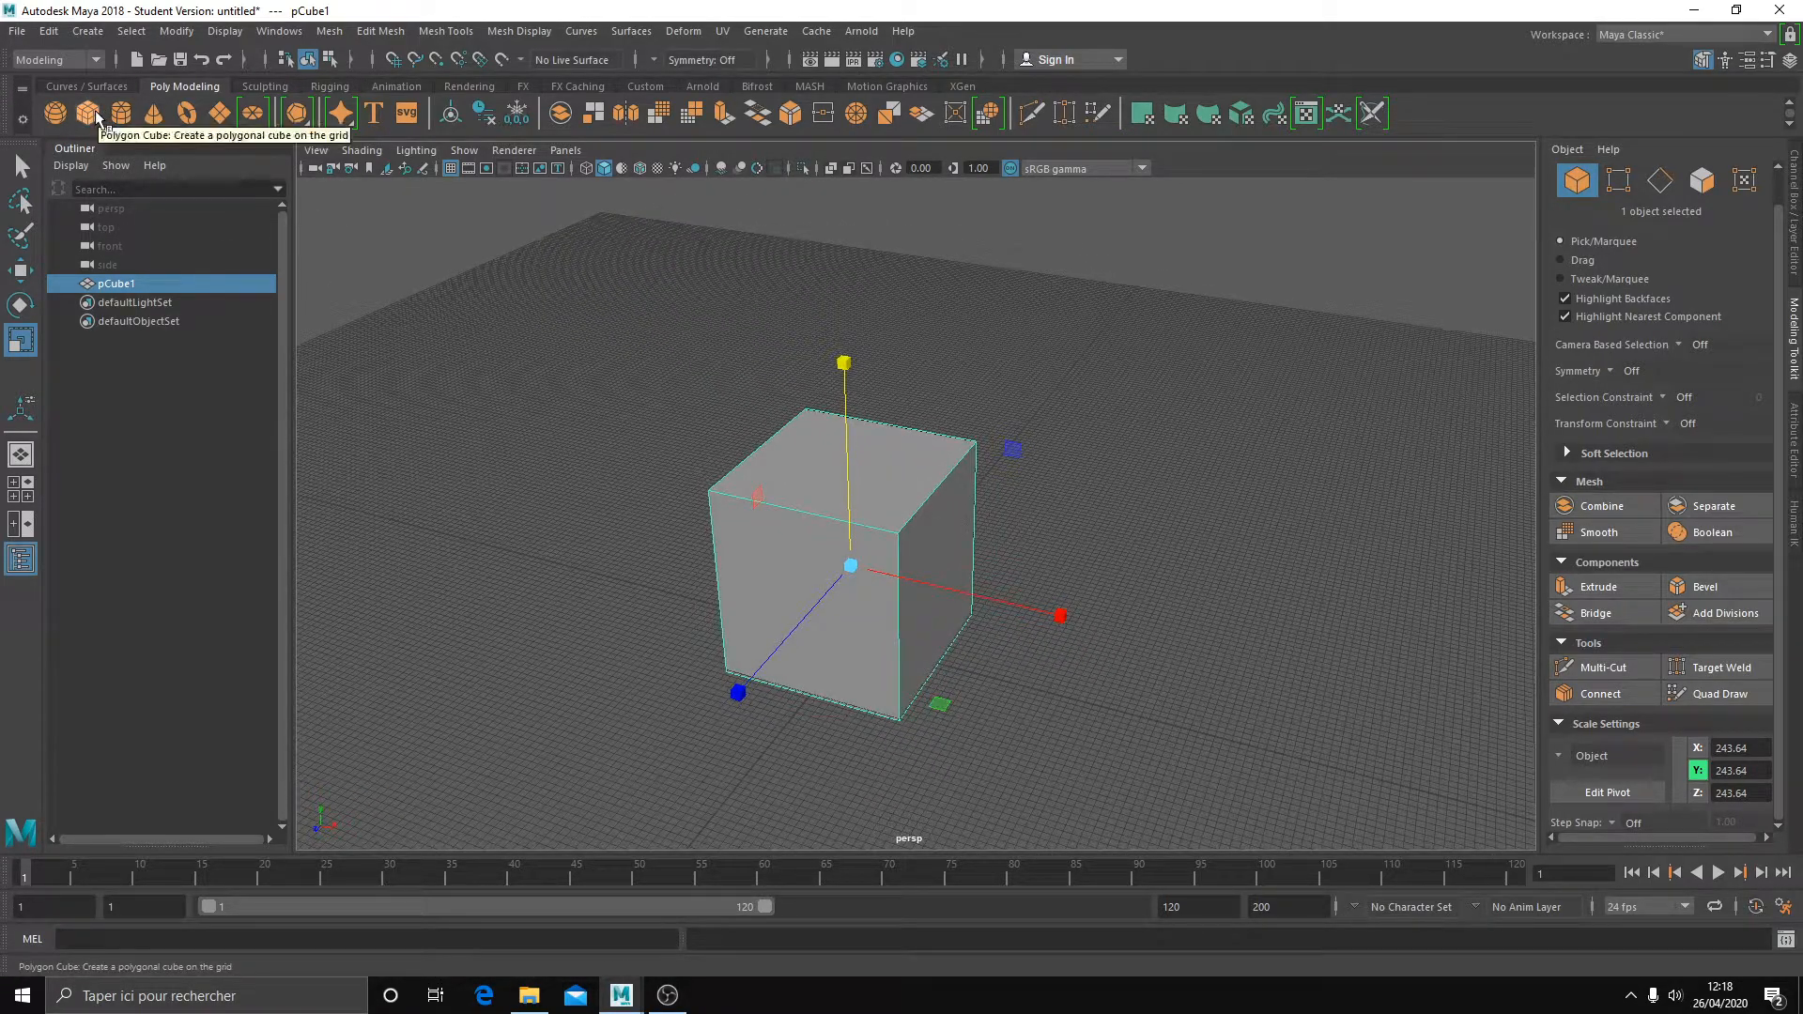
pyautogui.press('Delete')
pyautogui.click(94, 111)
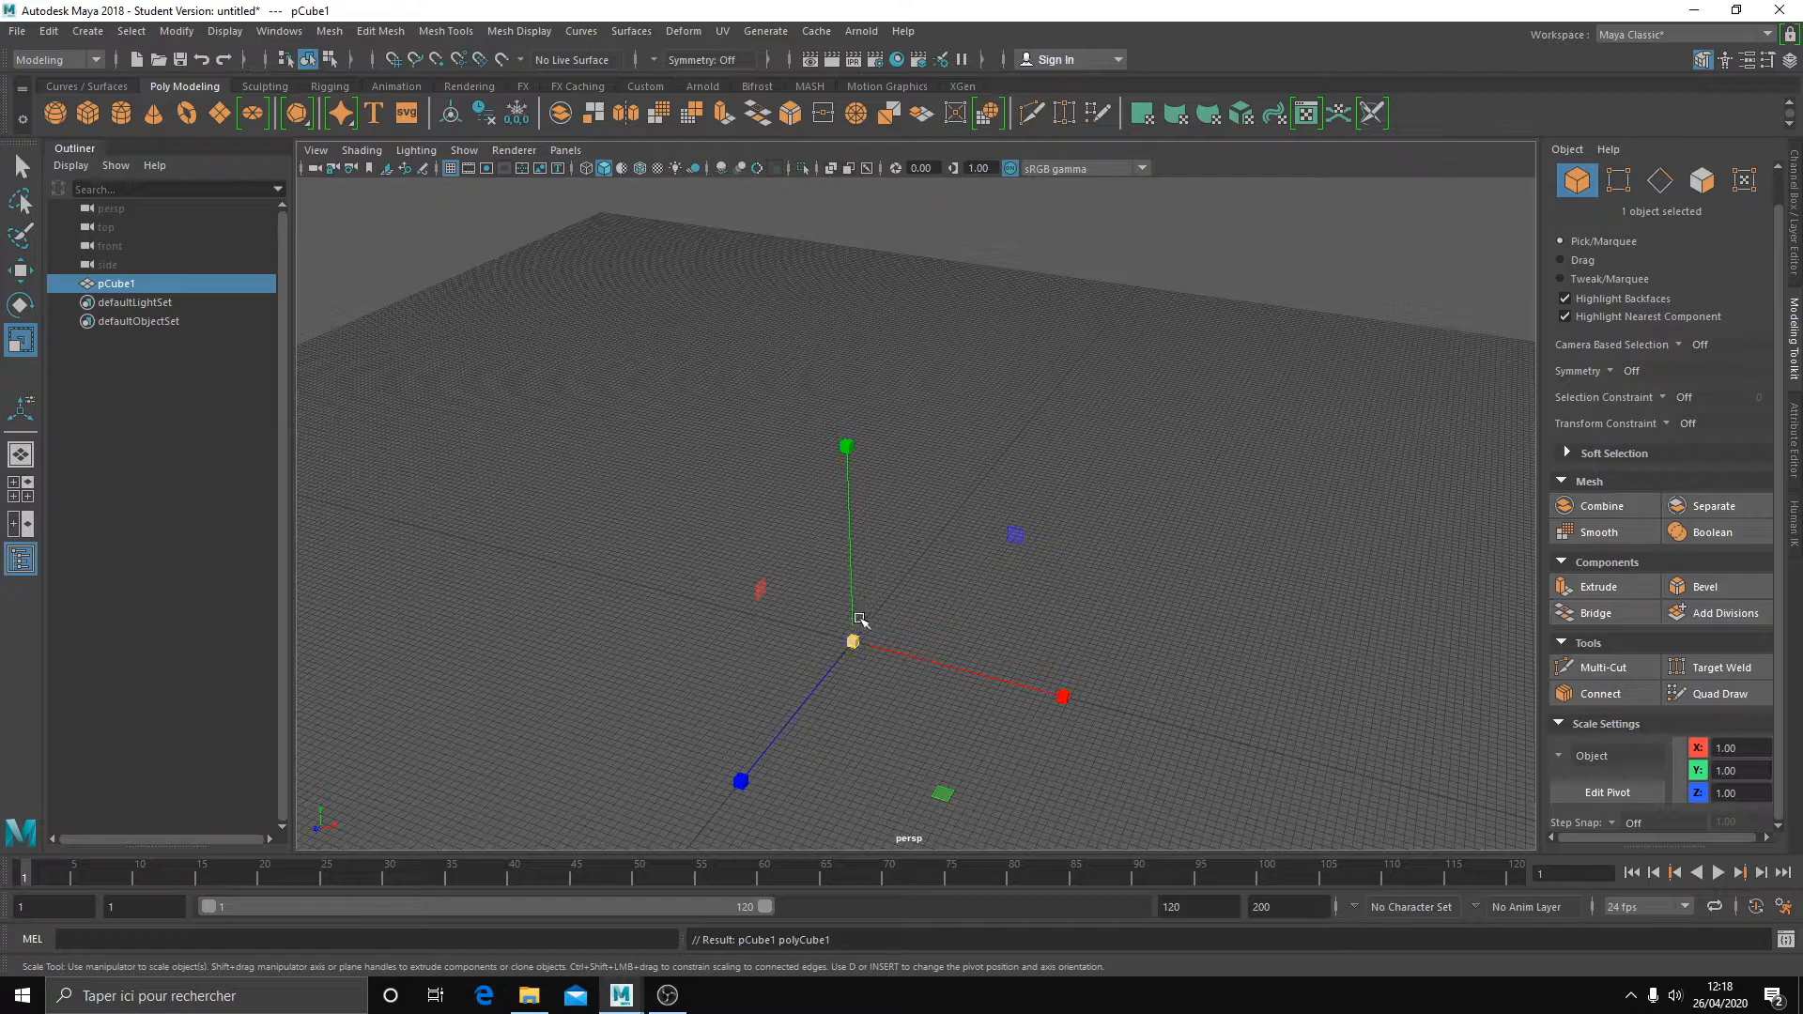
pyautogui.keyDown('alt'); pyautogui.moveTo(998, 676); pyautogui.dragTo(845, 666); pyautogui.keyUp('alt')
pyautogui.keyDown('alt'); pyautogui.moveTo(1079, 716); pyautogui.dragTo(972, 671); pyautogui.keyUp('alt')
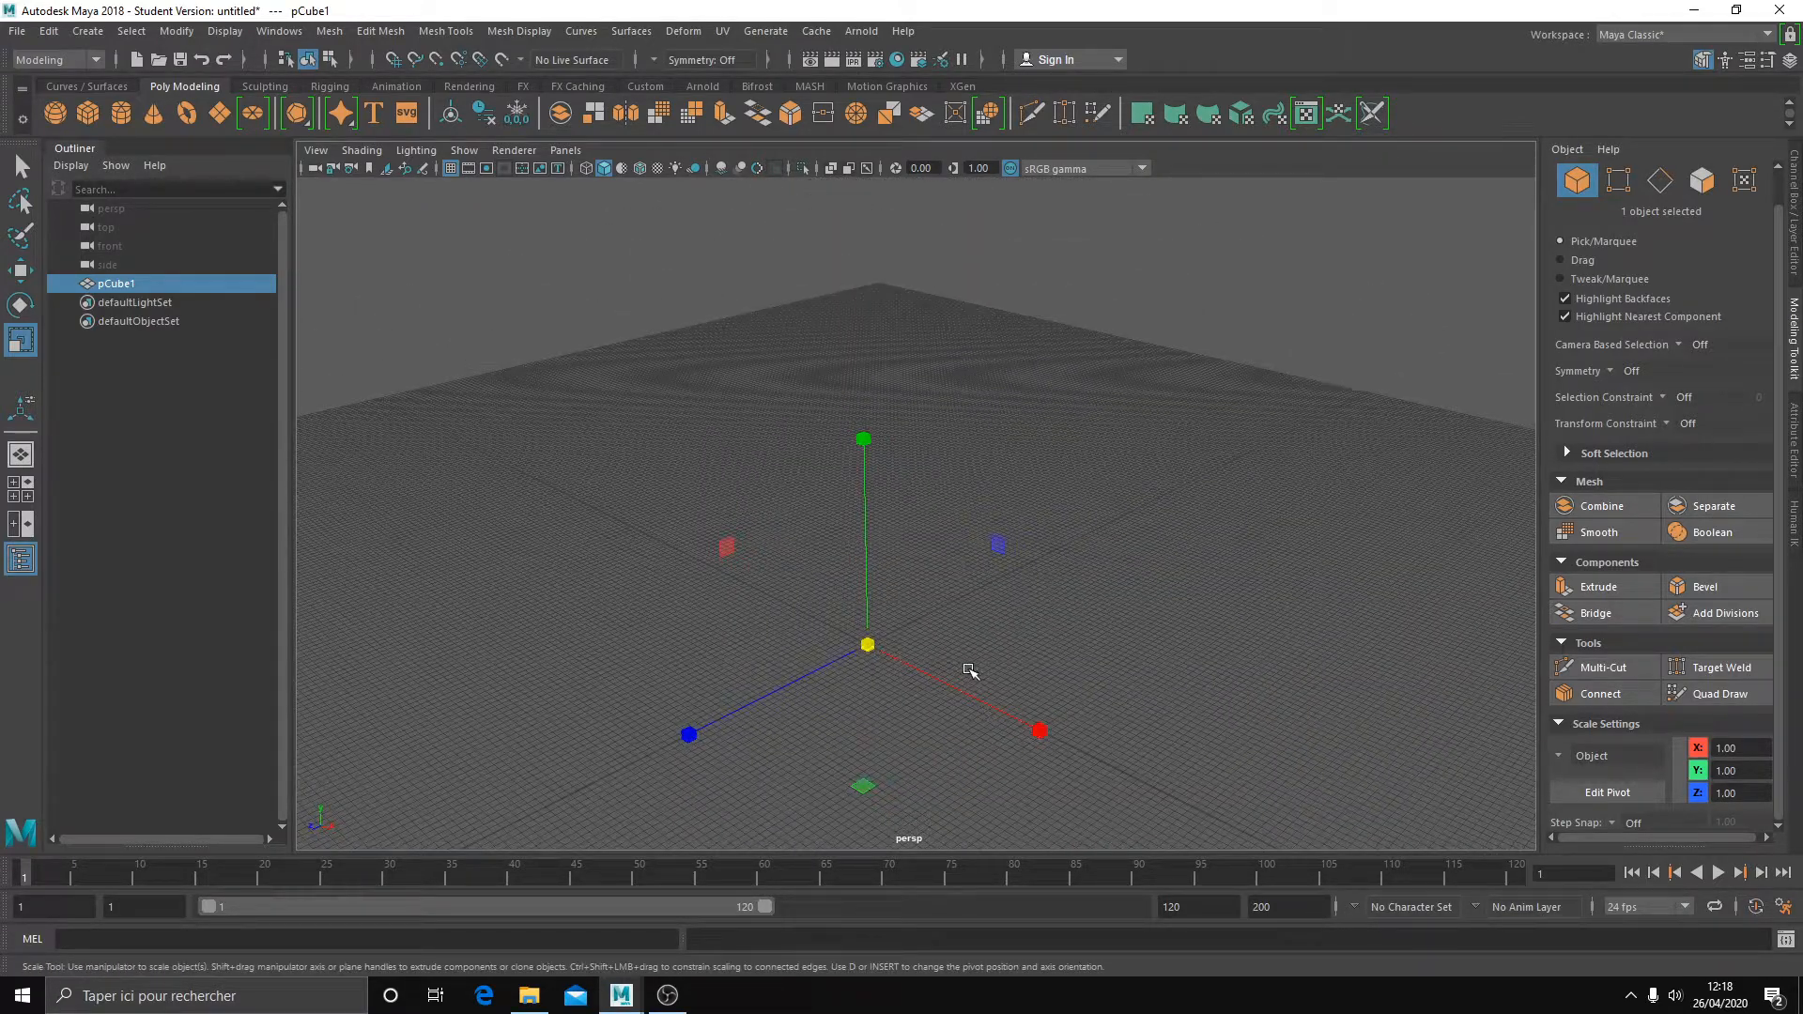
# - Deselect the new cube and select it again through the Outliner
pyautogui.click(1206, 662)
pyautogui.click(738, 612)
pyautogui.moveTo(747, 501); pyautogui.dragTo(909, 632)
pyautogui.click(110, 291)
pyautogui.keyDown('ctrl'); pyautogui.click(122, 287); pyautogui.keyUp('ctrl')
pyautogui.click(122, 288)
# - Cycle through the Move, Rotate and Scale tools, try scaling the cube uniformly, and undo the scaling
pyautogui.click(22, 274)
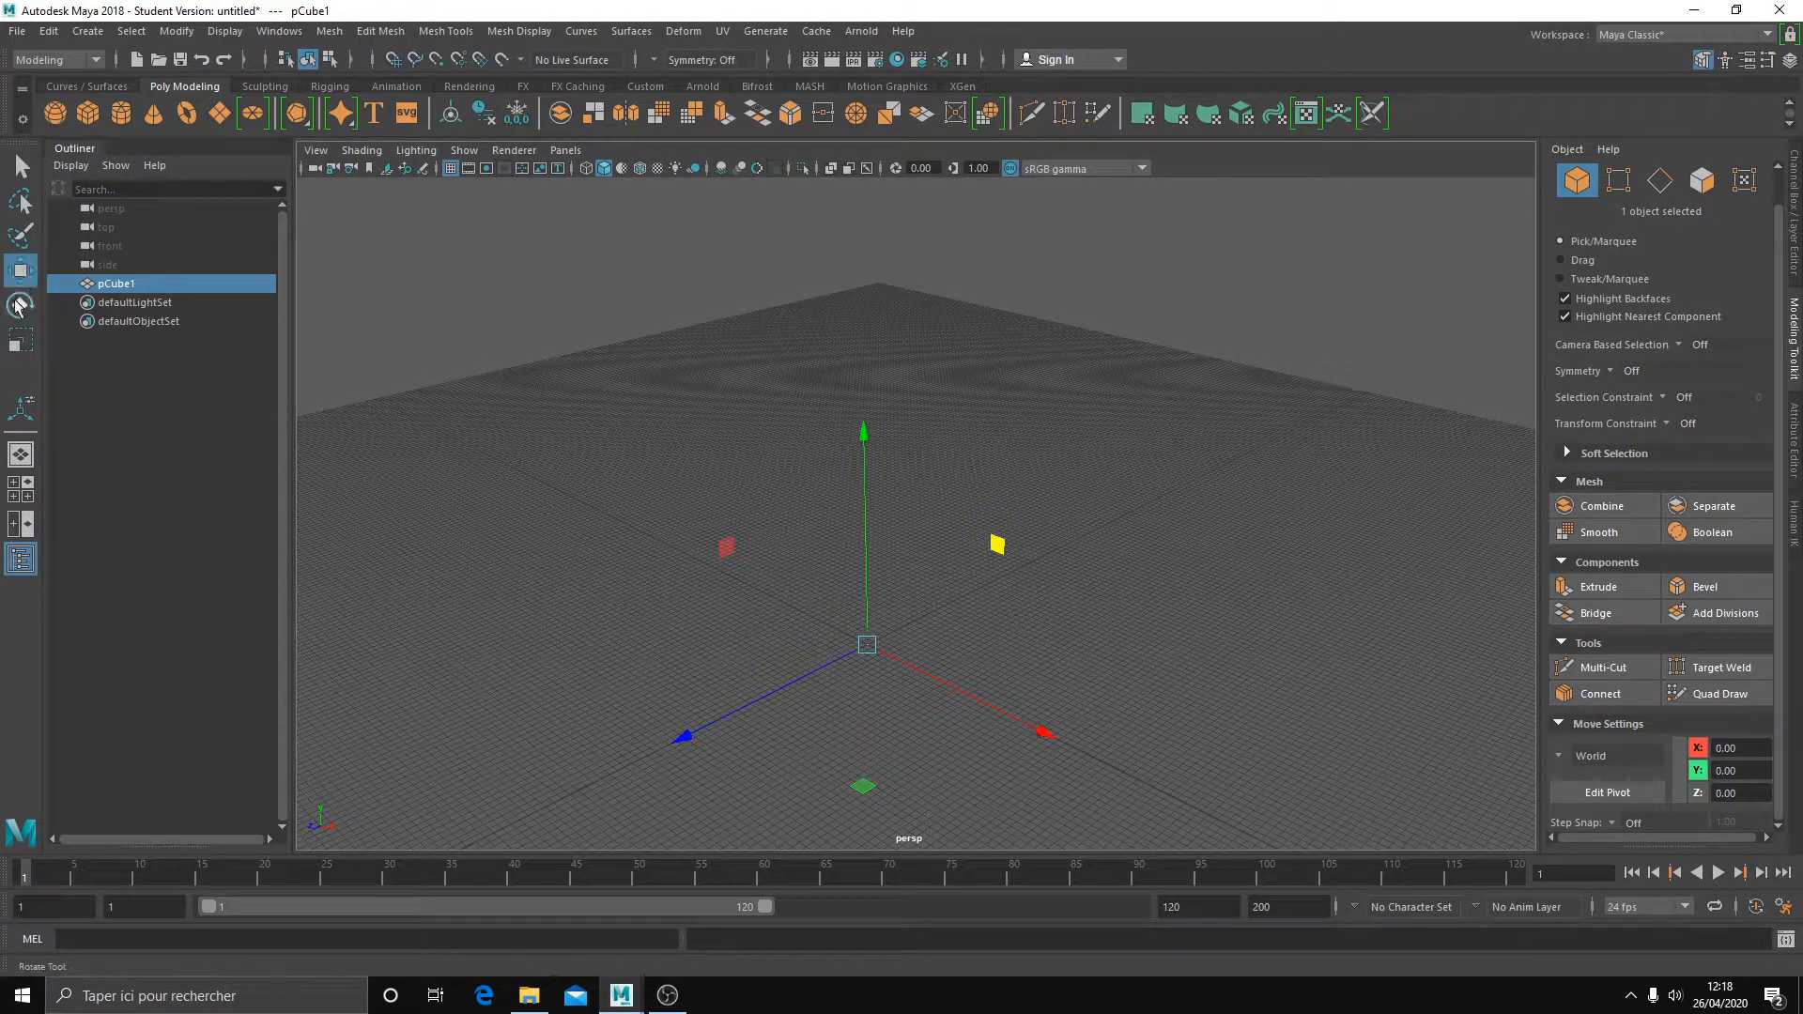
pyautogui.click(16, 310)
pyautogui.click(20, 340)
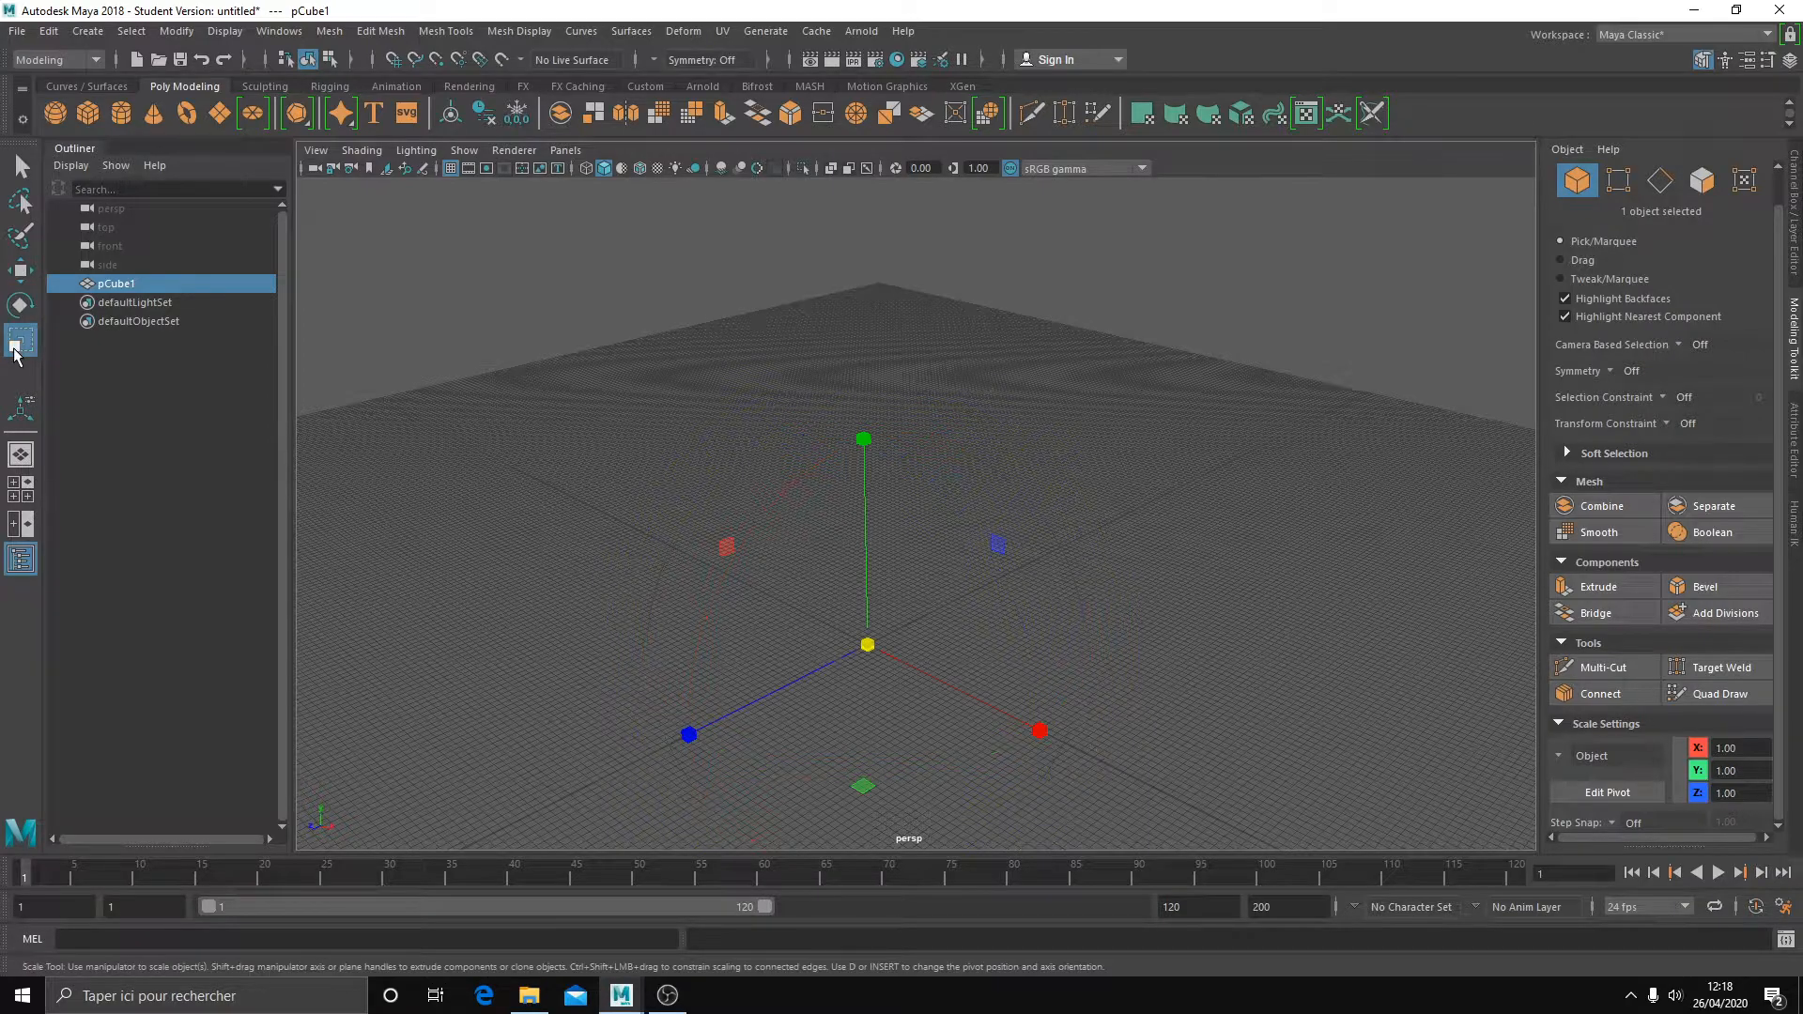
pyautogui.press('w')
pyautogui.press('e')
pyautogui.press('r')
pyautogui.moveTo(870, 647); pyautogui.dragTo(1067, 591)
pyautogui.hotkey('ctrl', 'z')
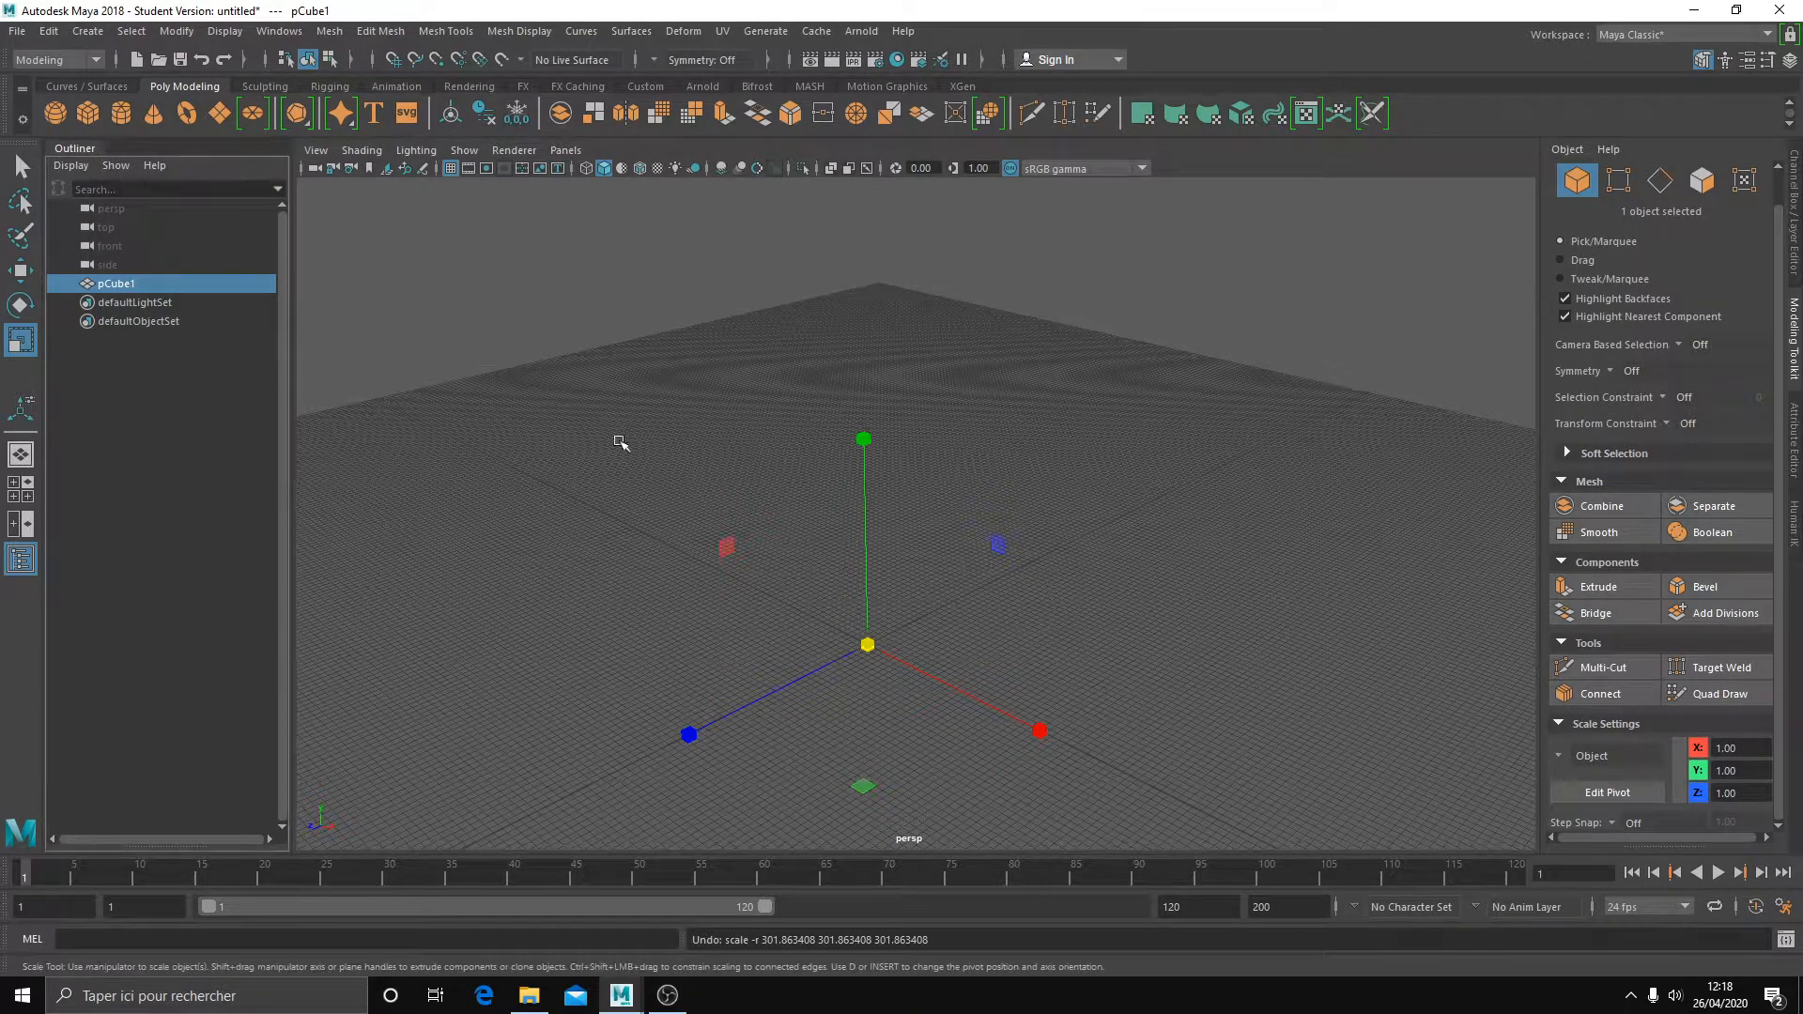
# - Frame the tiny cube and scale it uniformly to about 238.67
pyautogui.moveTo(819, 572)
pyautogui.keyDown('alt'); pyautogui.mouseDown()
pyautogui.moveTo(821, 531)
pyautogui.moveTo(800, 575)
pyautogui.mouseUp(); pyautogui.keyUp('alt')
pyautogui.press('f')
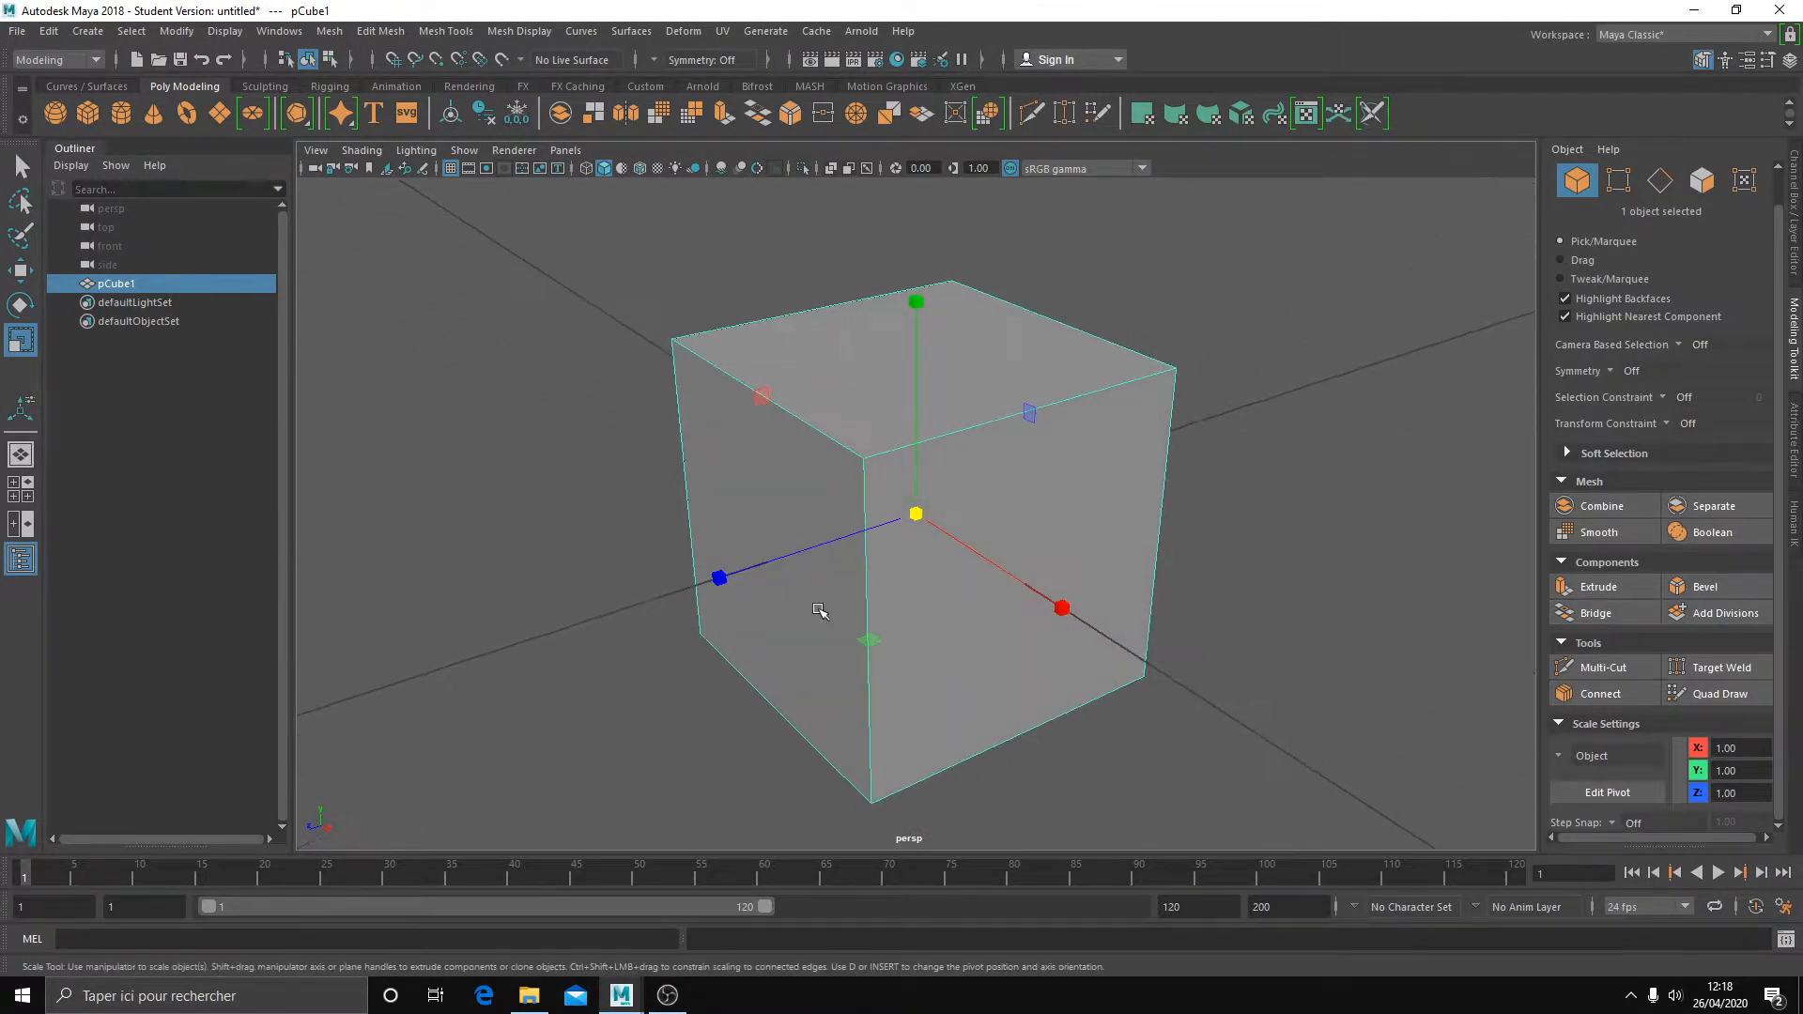
pyautogui.scroll(-5, 713, 617)
pyautogui.scroll(-10, 873, 616)
pyautogui.moveTo(918, 515); pyautogui.dragTo(1179, 424)
pyautogui.scroll(-7, 1180, 424)
pyautogui.scroll(-5, 909, 555)
pyautogui.moveTo(917, 515); pyautogui.dragTo(1009, 477)
# - Examine the cube from different angles and distances by orbiting, panning and zooming the perspective view
pyautogui.keyDown('alt'); pyautogui.moveTo(780, 676); pyautogui.dragTo(1122, 689); pyautogui.keyUp('alt')
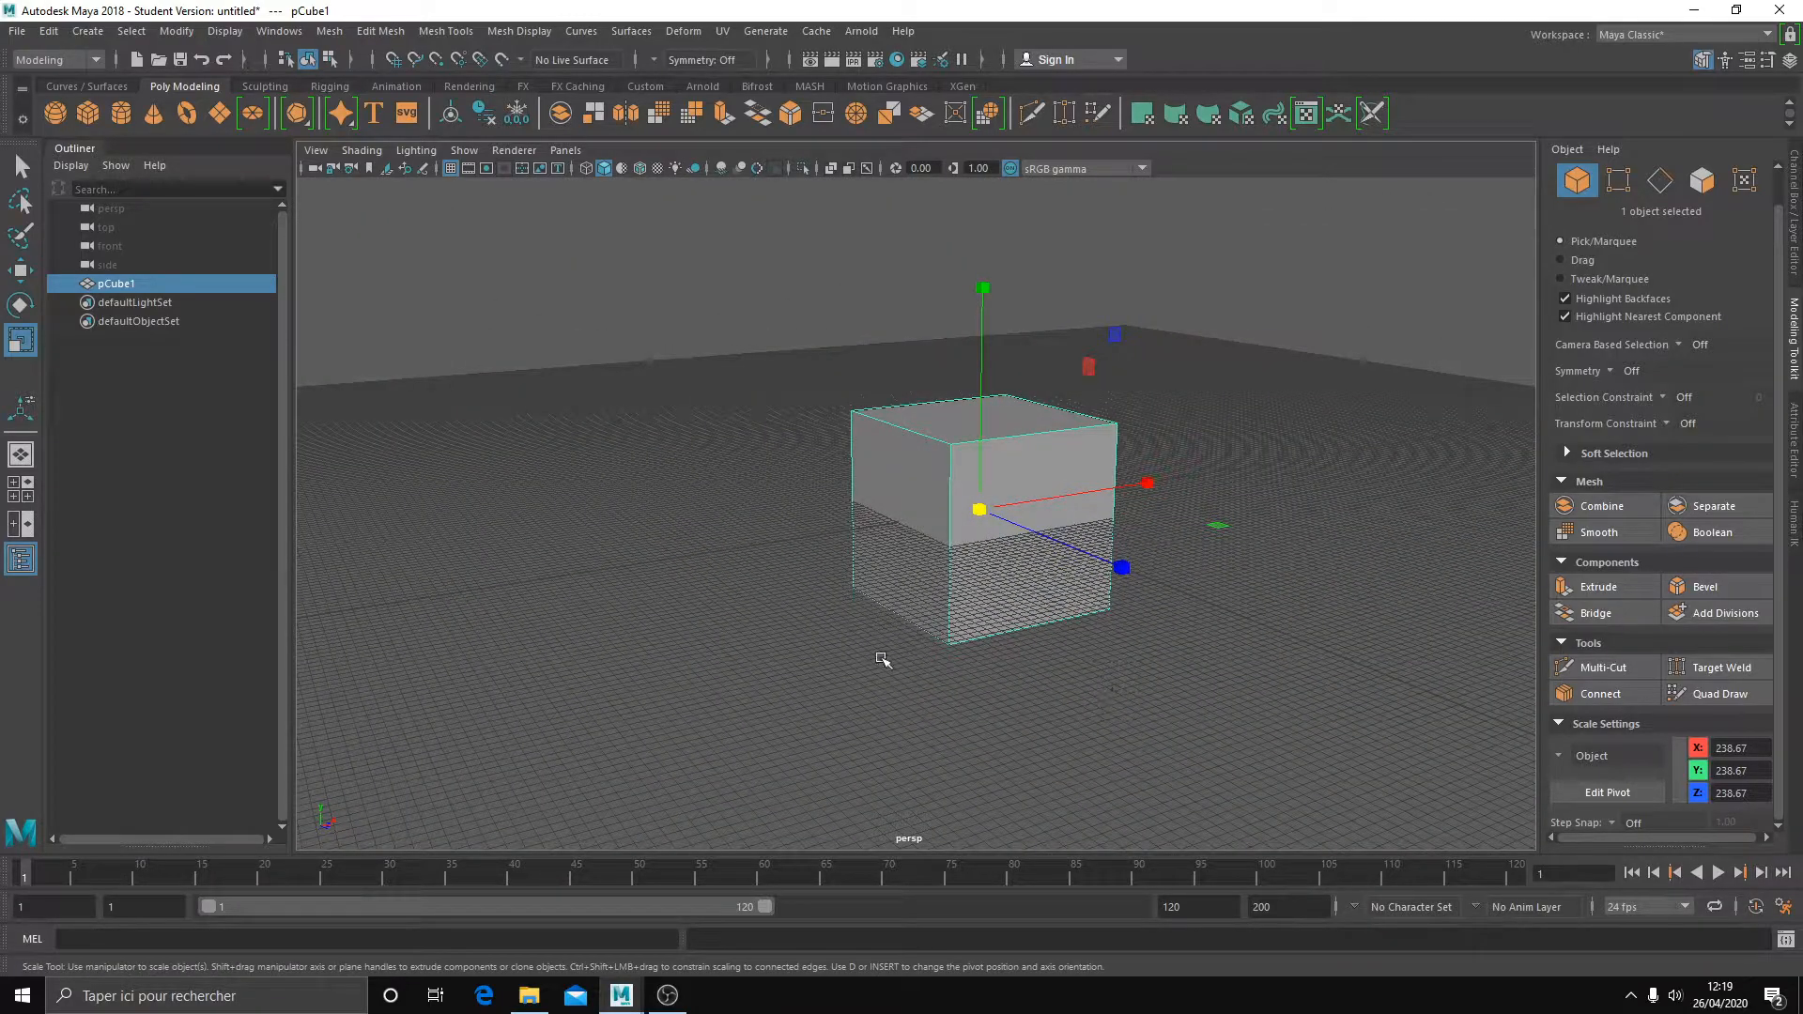
pyautogui.keyDown('alt'); pyautogui.moveTo(917, 659); pyautogui.dragTo(633, 728, button='middle'); pyautogui.keyUp('alt')
pyautogui.keyDown('alt'); pyautogui.moveTo(881, 639); pyautogui.dragTo(635, 713, button='middle'); pyautogui.keyUp('alt')
pyautogui.keyDown('alt'); pyautogui.moveTo(634, 713); pyautogui.dragTo(772, 692); pyautogui.keyUp('alt')
pyautogui.keyDown('alt'); pyautogui.moveTo(772, 692); pyautogui.dragTo(888, 1003, button='right'); pyautogui.keyUp('alt')
pyautogui.keyDown('alt'); pyautogui.moveTo(864, 627); pyautogui.dragTo(970, 676); pyautogui.keyUp('alt')
pyautogui.keyDown('alt'); pyautogui.moveTo(970, 676); pyautogui.dragTo(974, 683, button='right'); pyautogui.keyUp('alt')
pyautogui.scroll(5, 974, 682)
pyautogui.scroll(-2, 974, 683)
pyautogui.scroll(3, 973, 682)
pyautogui.scroll(-5, 974, 683)
pyautogui.scroll(5, 974, 682)
pyautogui.keyDown('alt'); pyautogui.moveTo(973, 683); pyautogui.dragTo(942, 616, button='middle'); pyautogui.keyUp('alt')
pyautogui.scroll(5, 963, 634)
pyautogui.scroll(-3, 966, 632)
pyautogui.scroll(6, 1006, 551)
pyautogui.scroll(-3, 1030, 555)
pyautogui.scroll(2, 1030, 729)
pyautogui.scroll(-2, 1010, 713)
pyautogui.scroll(2, 1002, 780)
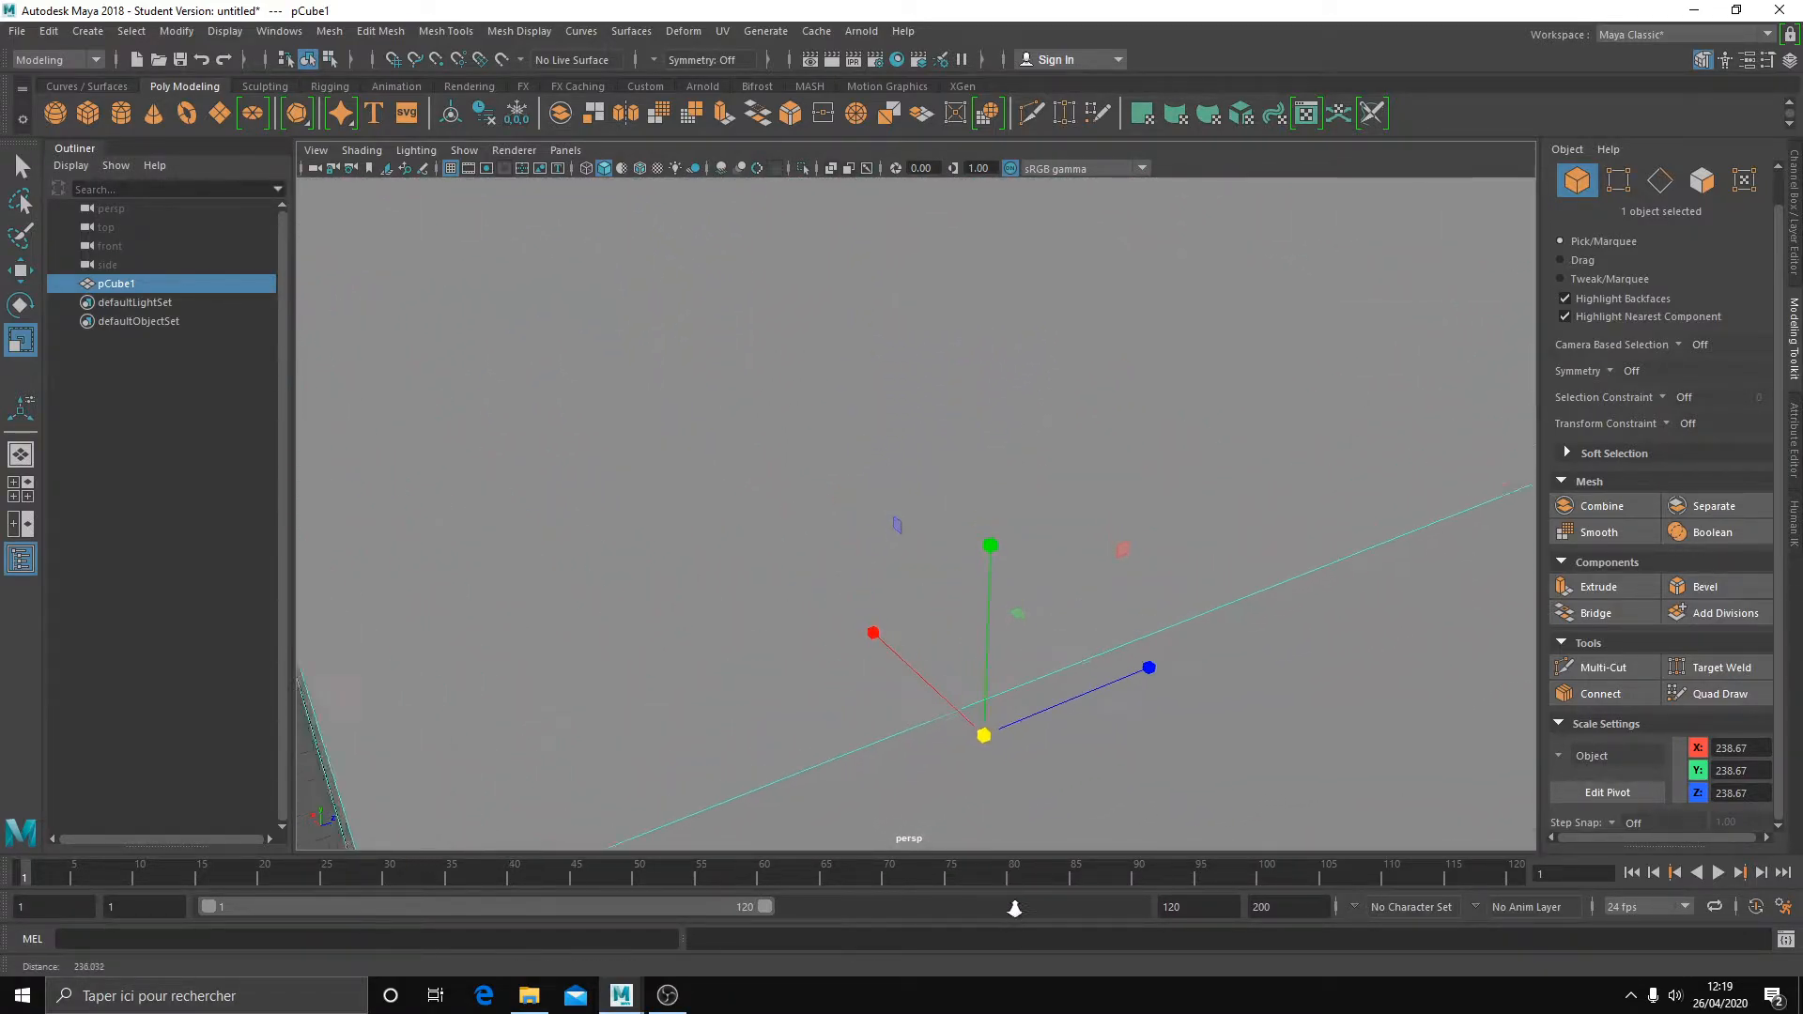
pyautogui.scroll(-3, 1005, 761)
pyautogui.scroll(3, 1005, 798)
pyautogui.scroll(-8, 984, 756)
pyautogui.keyDown('alt'); pyautogui.moveTo(919, 624); pyautogui.dragTo(808, 611); pyautogui.keyUp('alt')
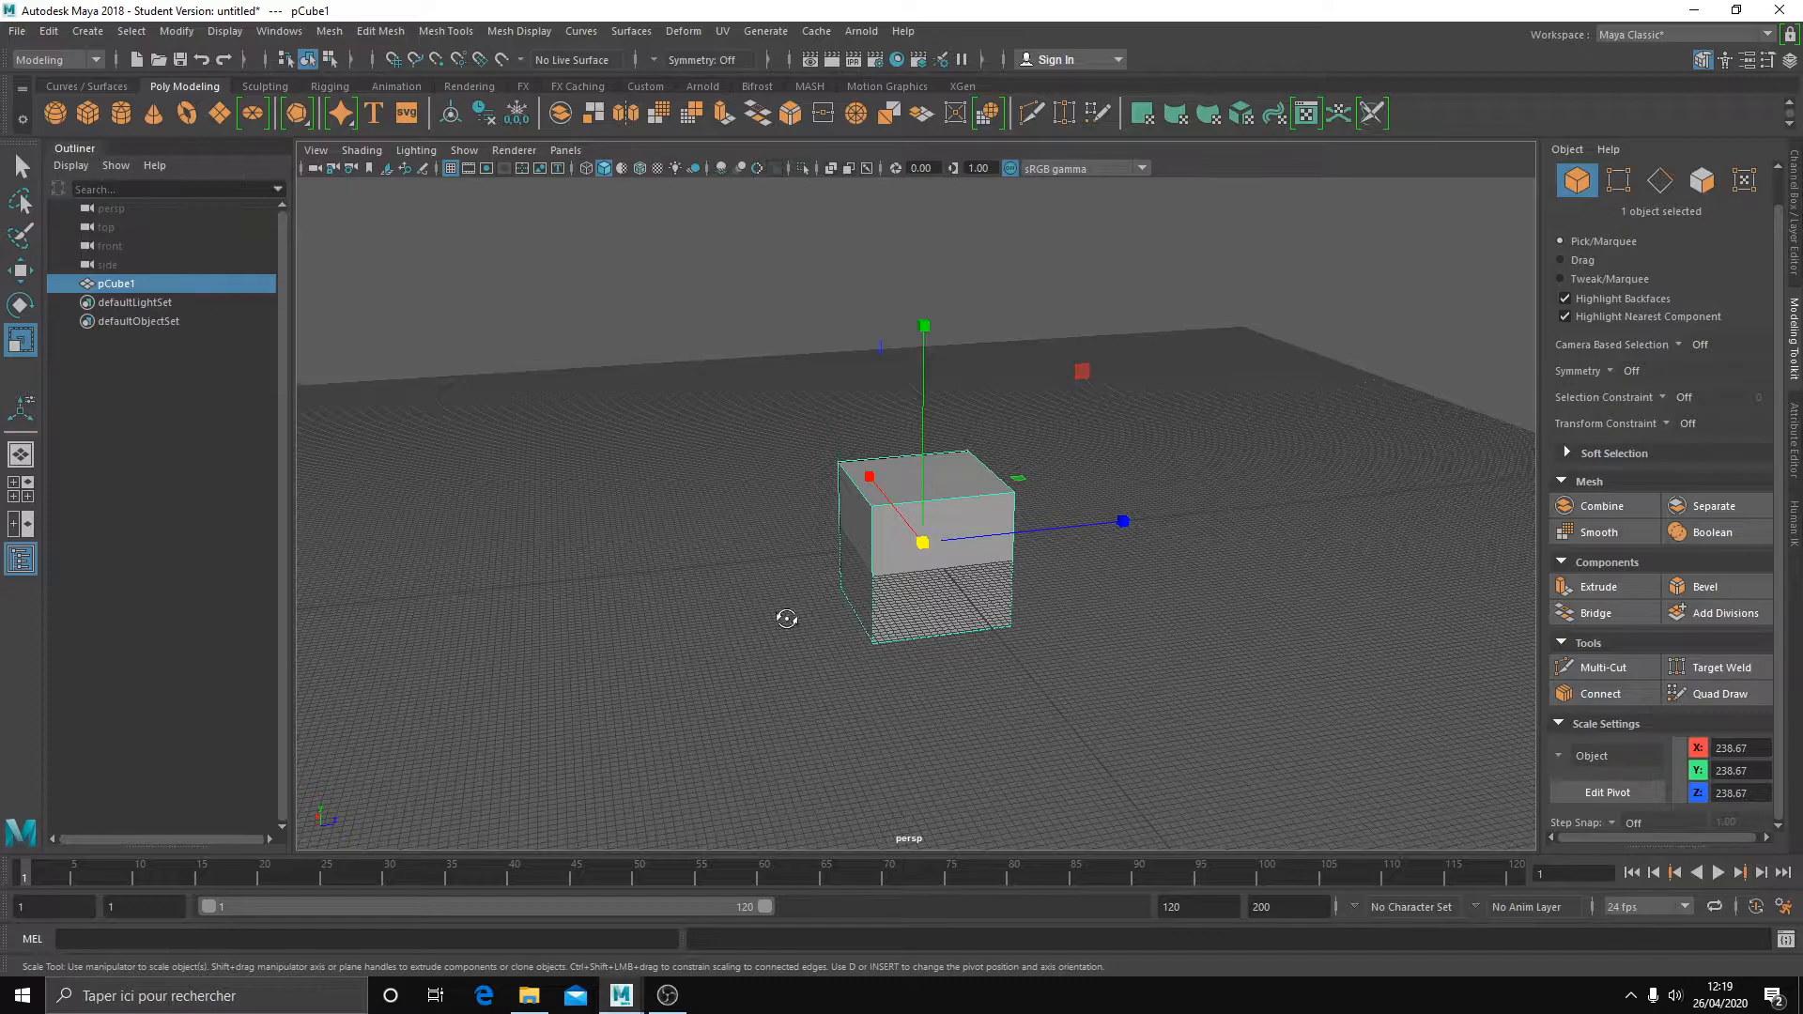
# - Zoom and orbit away from the cube, select it in the Outliner, and frame it in the view
pyautogui.click(787, 615)
pyautogui.scroll(8, 1278, 704)
pyautogui.keyDown('alt'); pyautogui.moveTo(1073, 659); pyautogui.dragTo(656, 576); pyautogui.keyUp('alt')
pyautogui.click(121, 284)
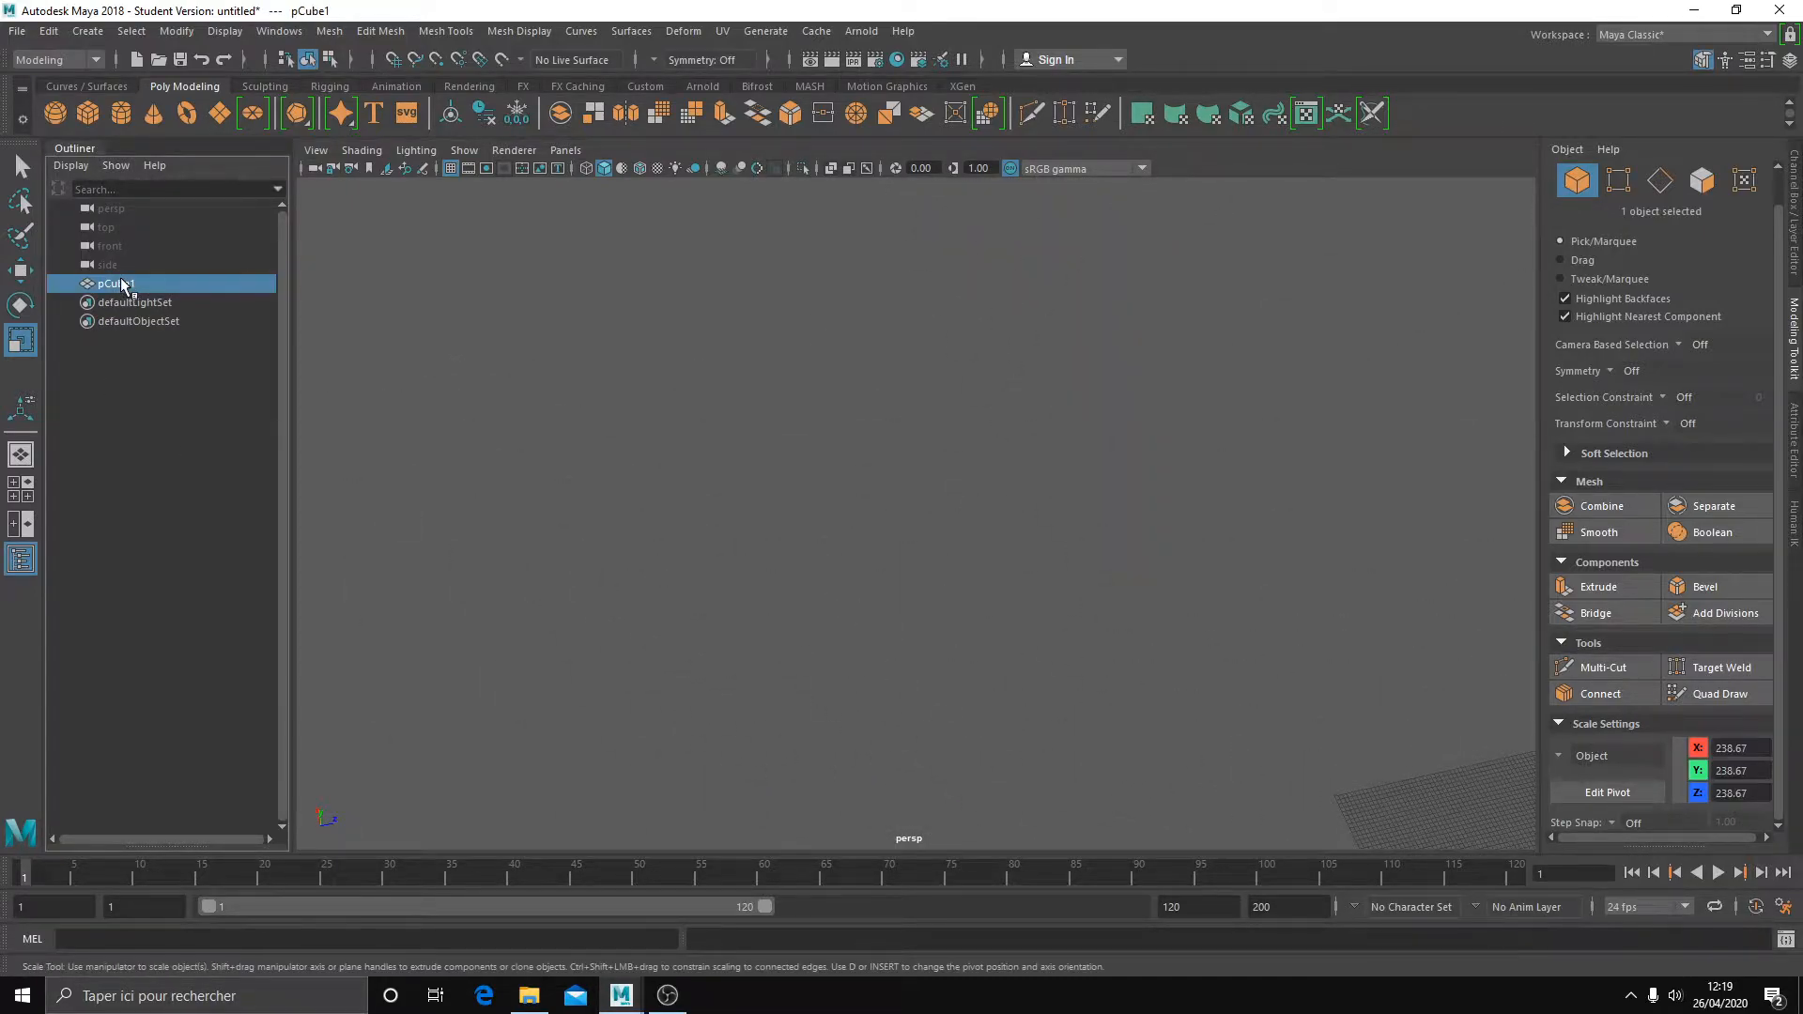
pyautogui.press('f')
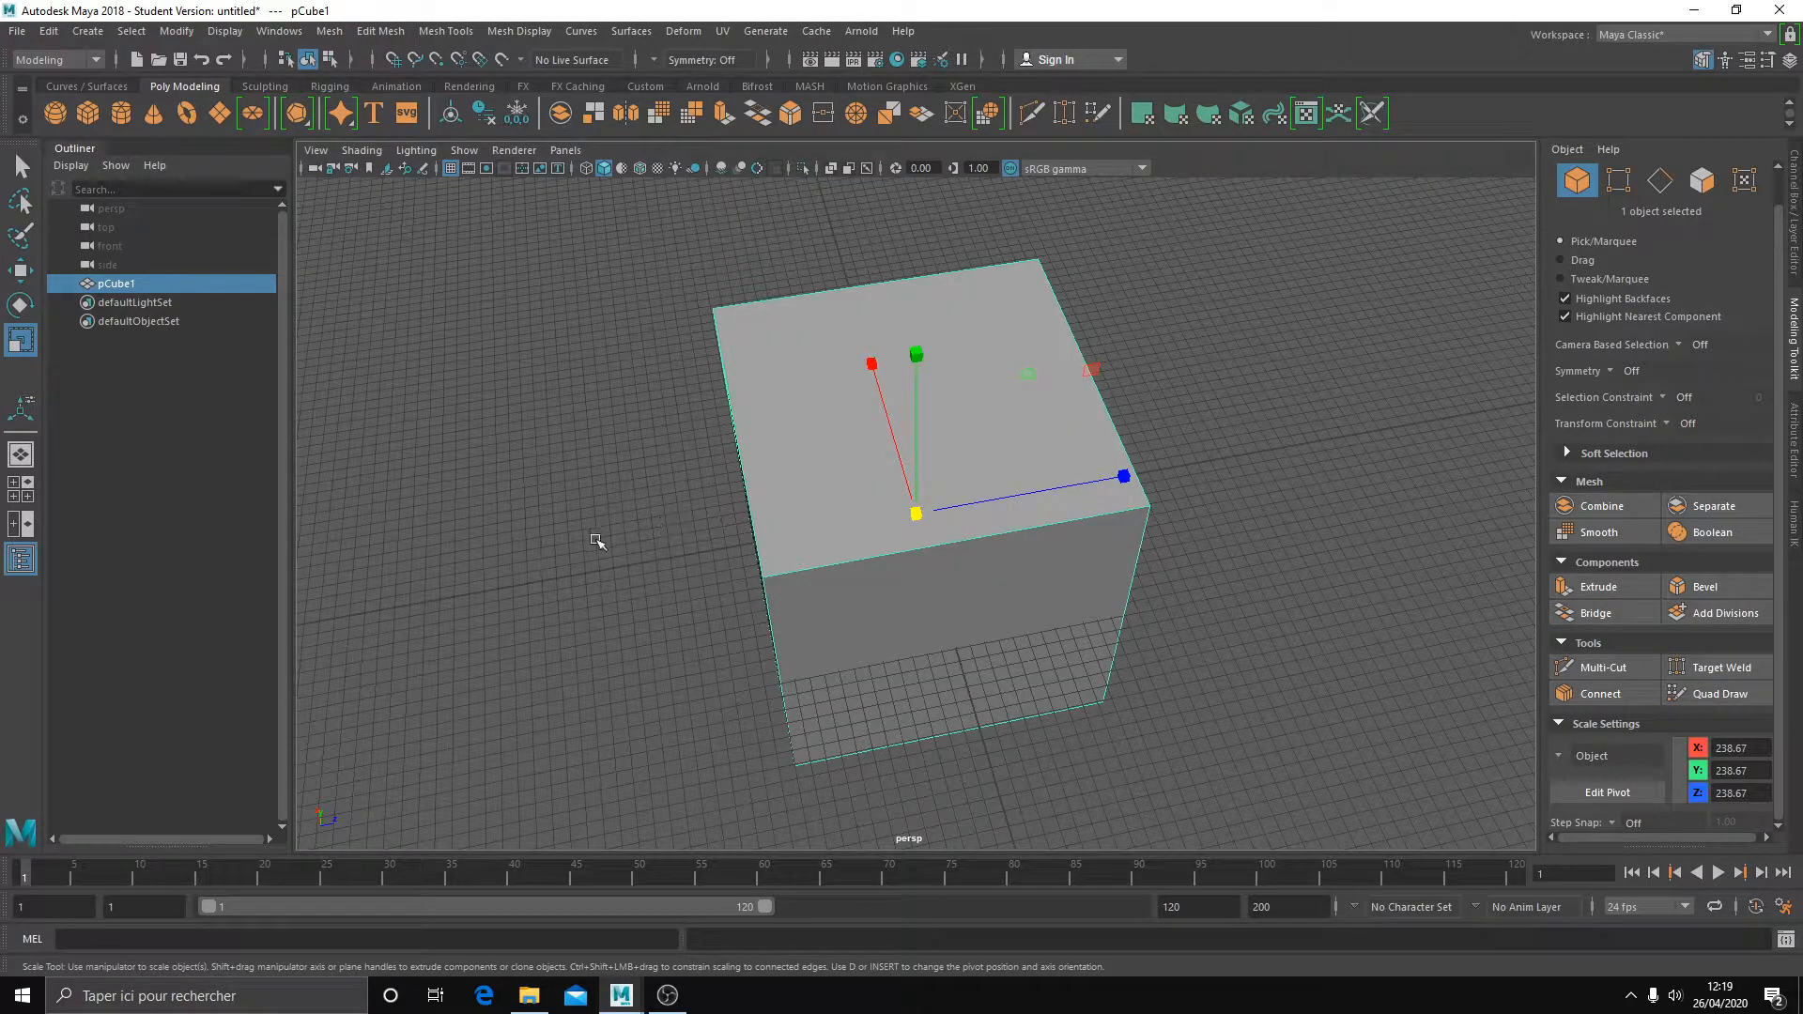
# - Switch from the Select tool to the Move tool and reselect the whole cube
pyautogui.keyDown('alt'); pyautogui.moveTo(644, 535); pyautogui.dragTo(792, 498); pyautogui.keyUp('alt')
pyautogui.press('q')
pyautogui.keyDown('alt'); pyautogui.moveTo(967, 539); pyautogui.dragTo(815, 574); pyautogui.keyUp('alt')
pyautogui.rightClick(882, 470)
pyautogui.scroll(-3, 849, 548)
pyautogui.press('w')
pyautogui.click(713, 601)
pyautogui.click(845, 564)
pyautogui.keyDown('alt'); pyautogui.moveTo(661, 595); pyautogui.dragTo(819, 666); pyautogui.keyUp('alt')
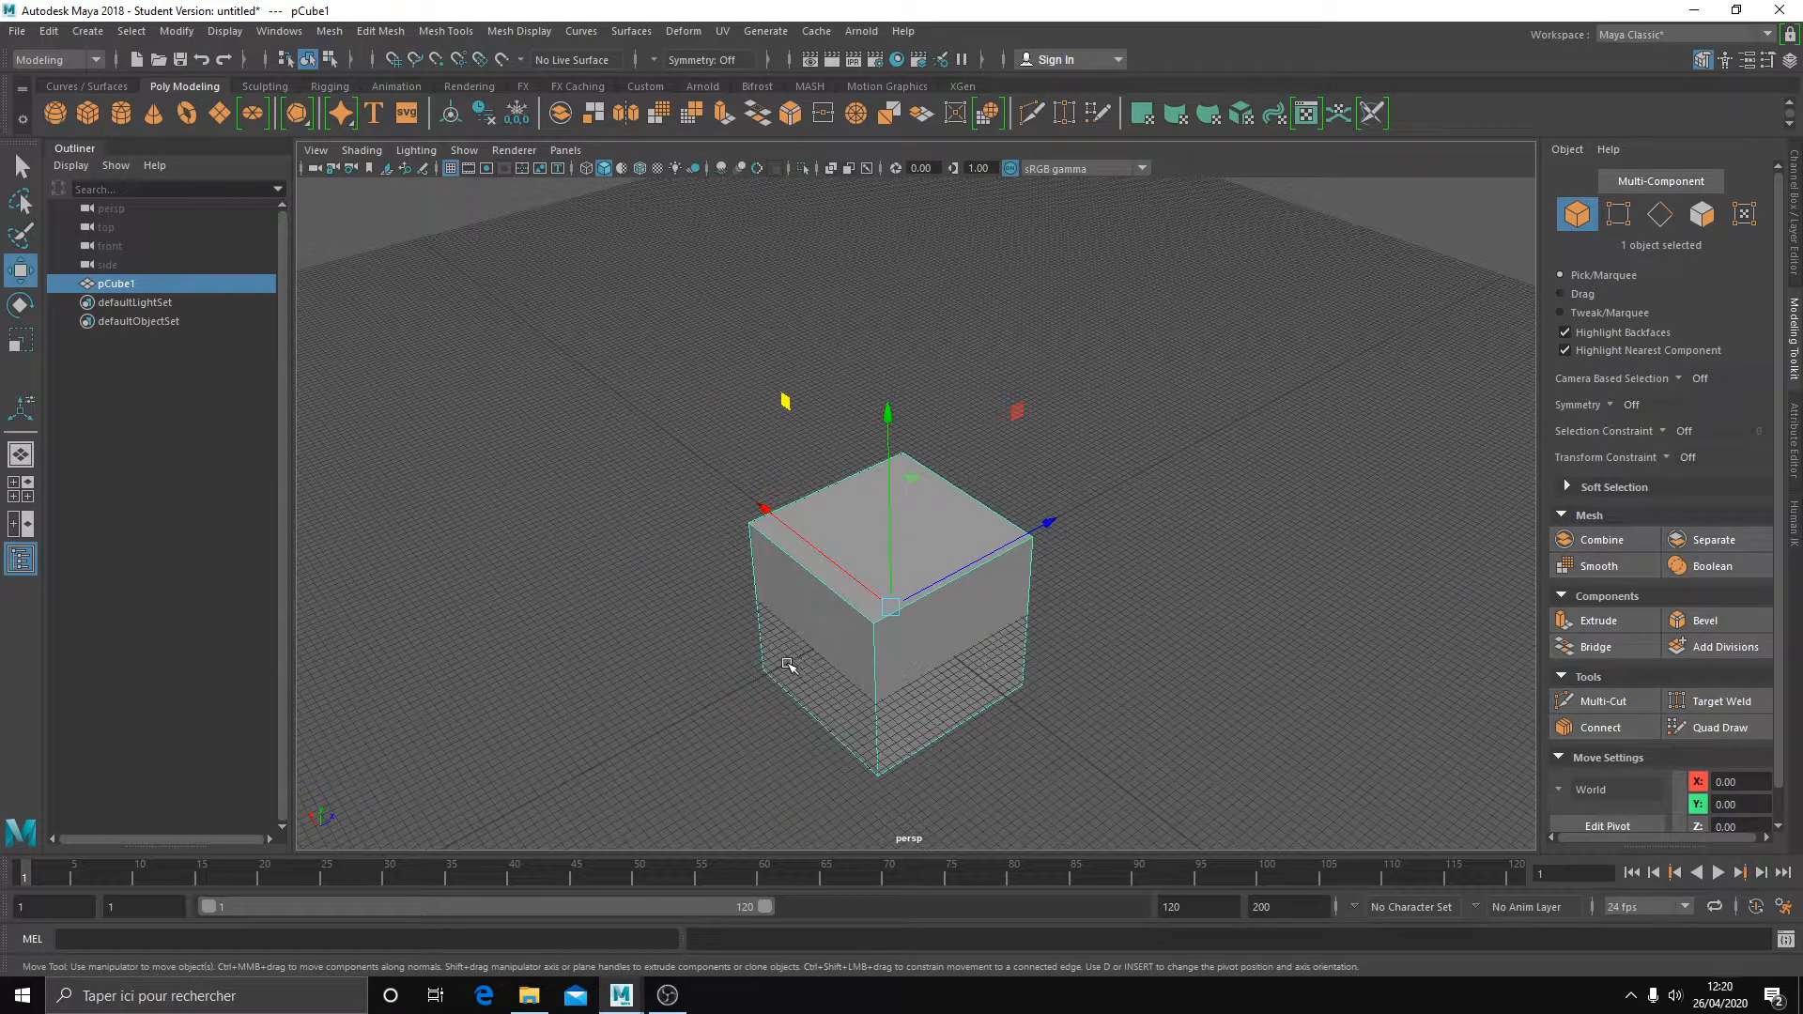
pyautogui.keyDown('alt'); pyautogui.moveTo(772, 664); pyautogui.dragTo(947, 650); pyautogui.keyUp('alt')
pyautogui.keyDown('shift'); pyautogui.click(946, 650); pyautogui.keyUp('shift')
pyautogui.keyDown('shift'); pyautogui.click(946, 650); pyautogui.keyUp('shift')
pyautogui.keyDown('shift'); pyautogui.click(892, 649); pyautogui.keyUp('shift')
pyautogui.keyDown('shift'); pyautogui.click(992, 641); pyautogui.keyUp('shift')
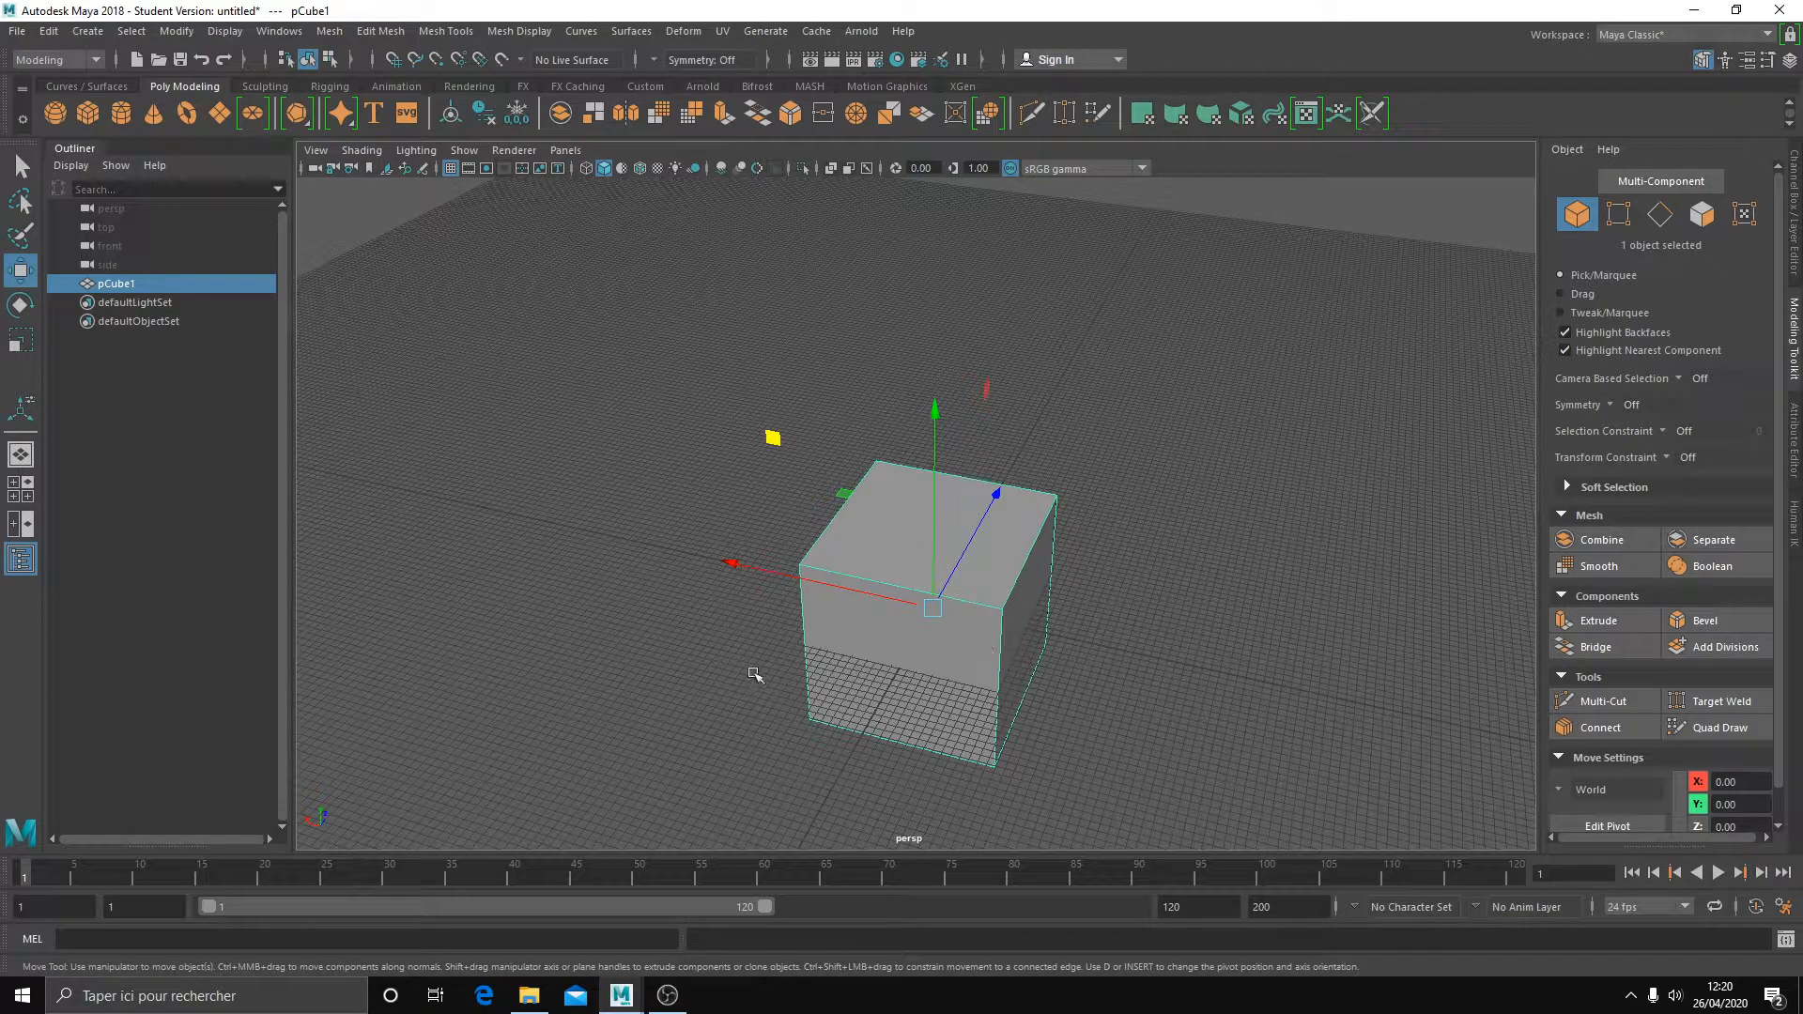
# - Move the cube to about 97.32 on the X axis and -110.49 on the Z axis
pyautogui.keyDown('alt'); pyautogui.moveTo(741, 660); pyautogui.dragTo(808, 580); pyautogui.keyUp('alt')
pyautogui.click(711, 588)
pyautogui.click(888, 584)
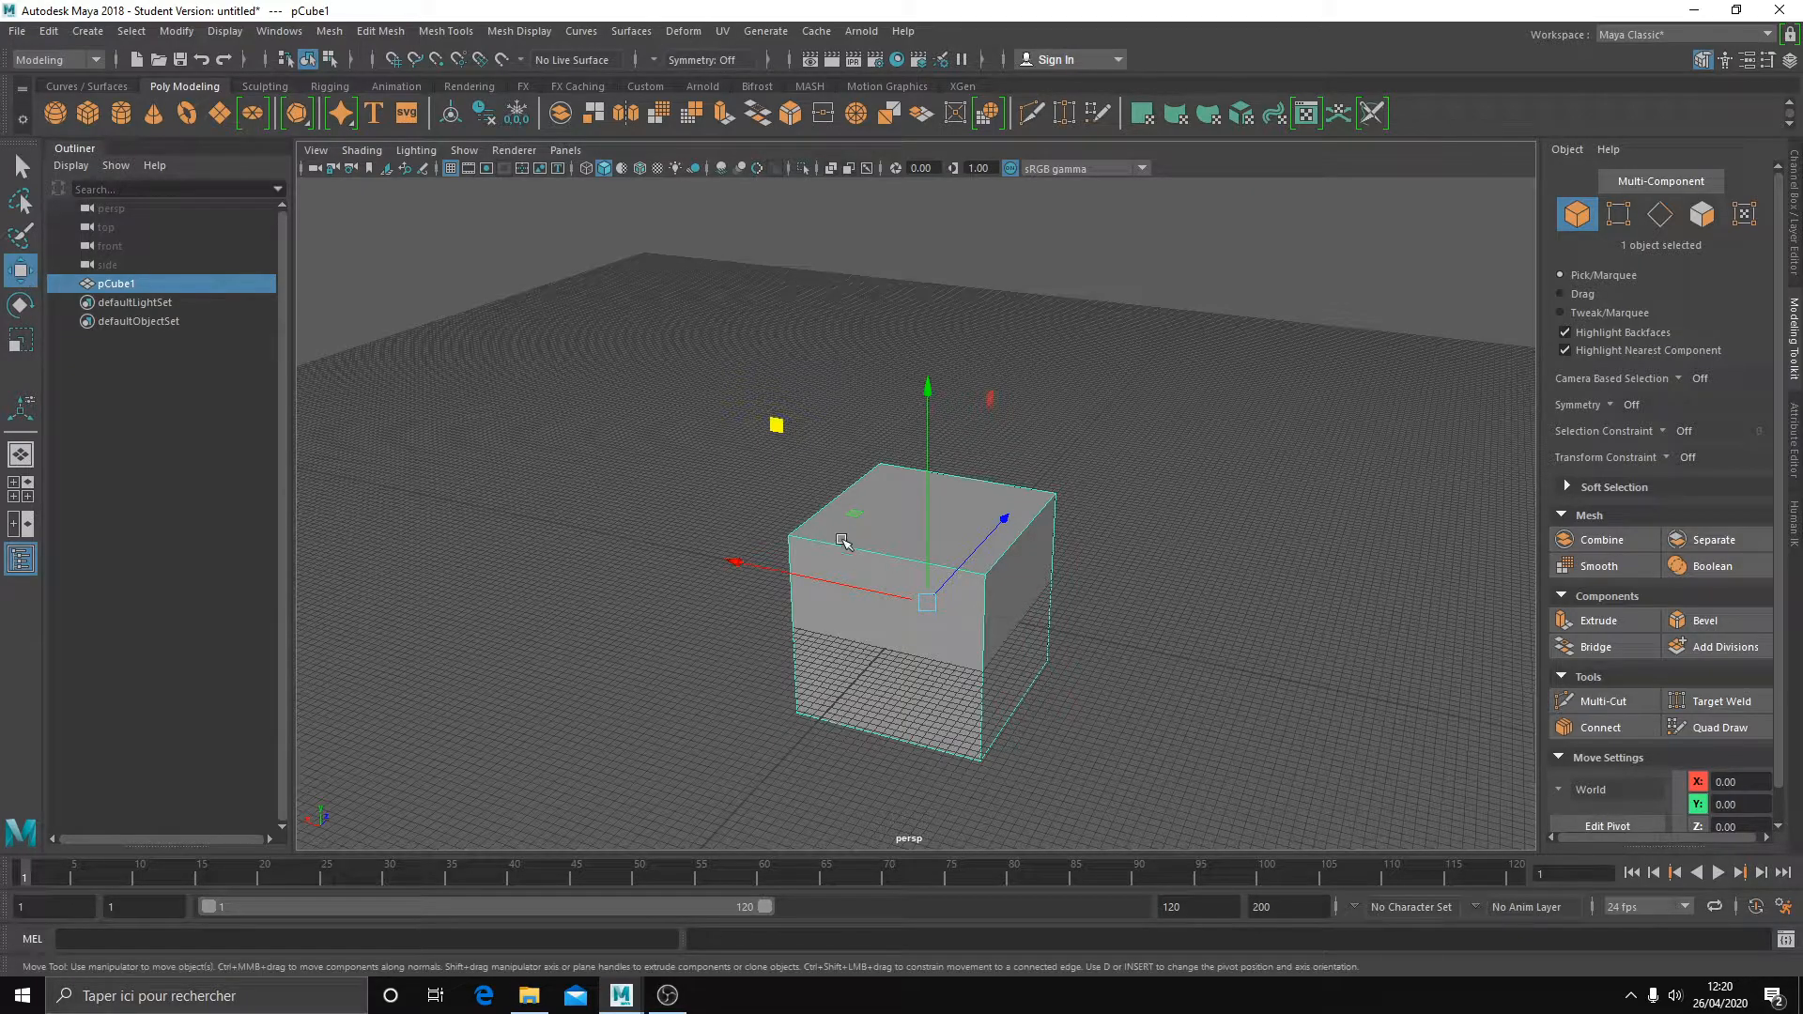
pyautogui.moveTo(780, 566)
pyautogui.mouseDown()
pyautogui.moveTo(827, 622)
pyautogui.moveTo(797, 615)
pyautogui.moveTo(776, 564)
pyautogui.mouseUp()
pyautogui.hotkey('ctrl', 'z')
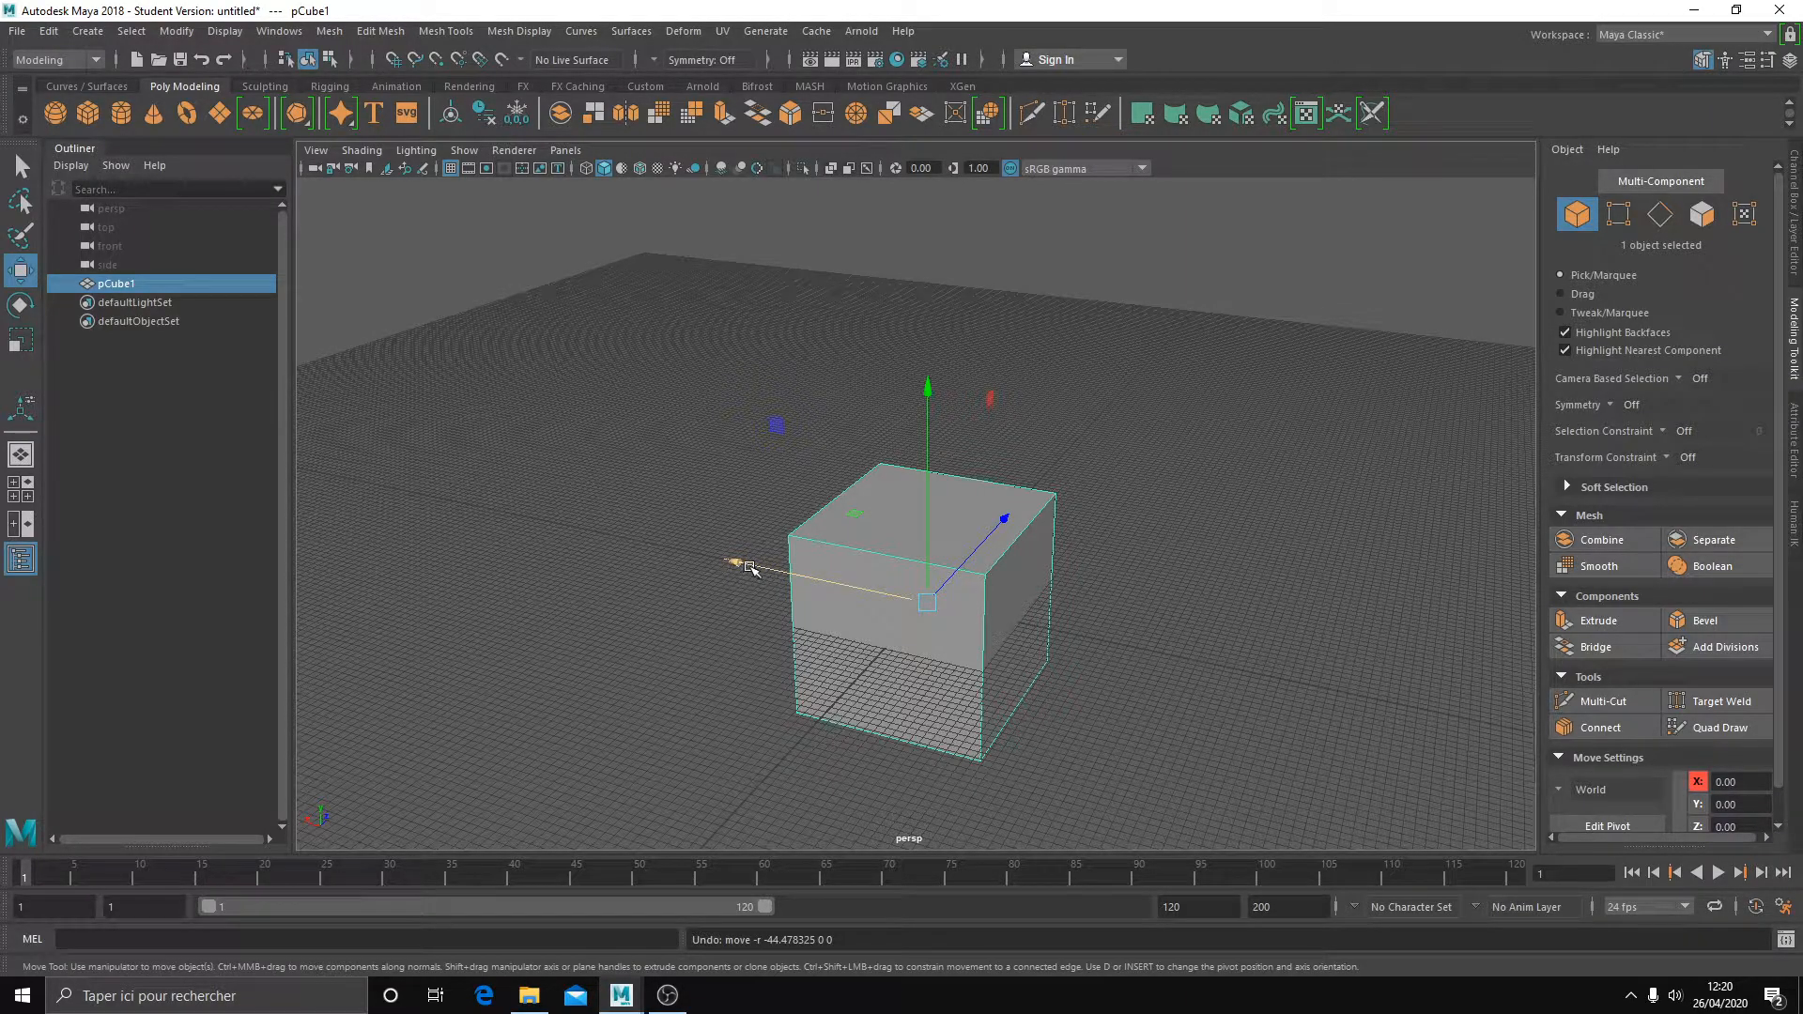
pyautogui.moveTo(757, 568); pyautogui.dragTo(870, 634)
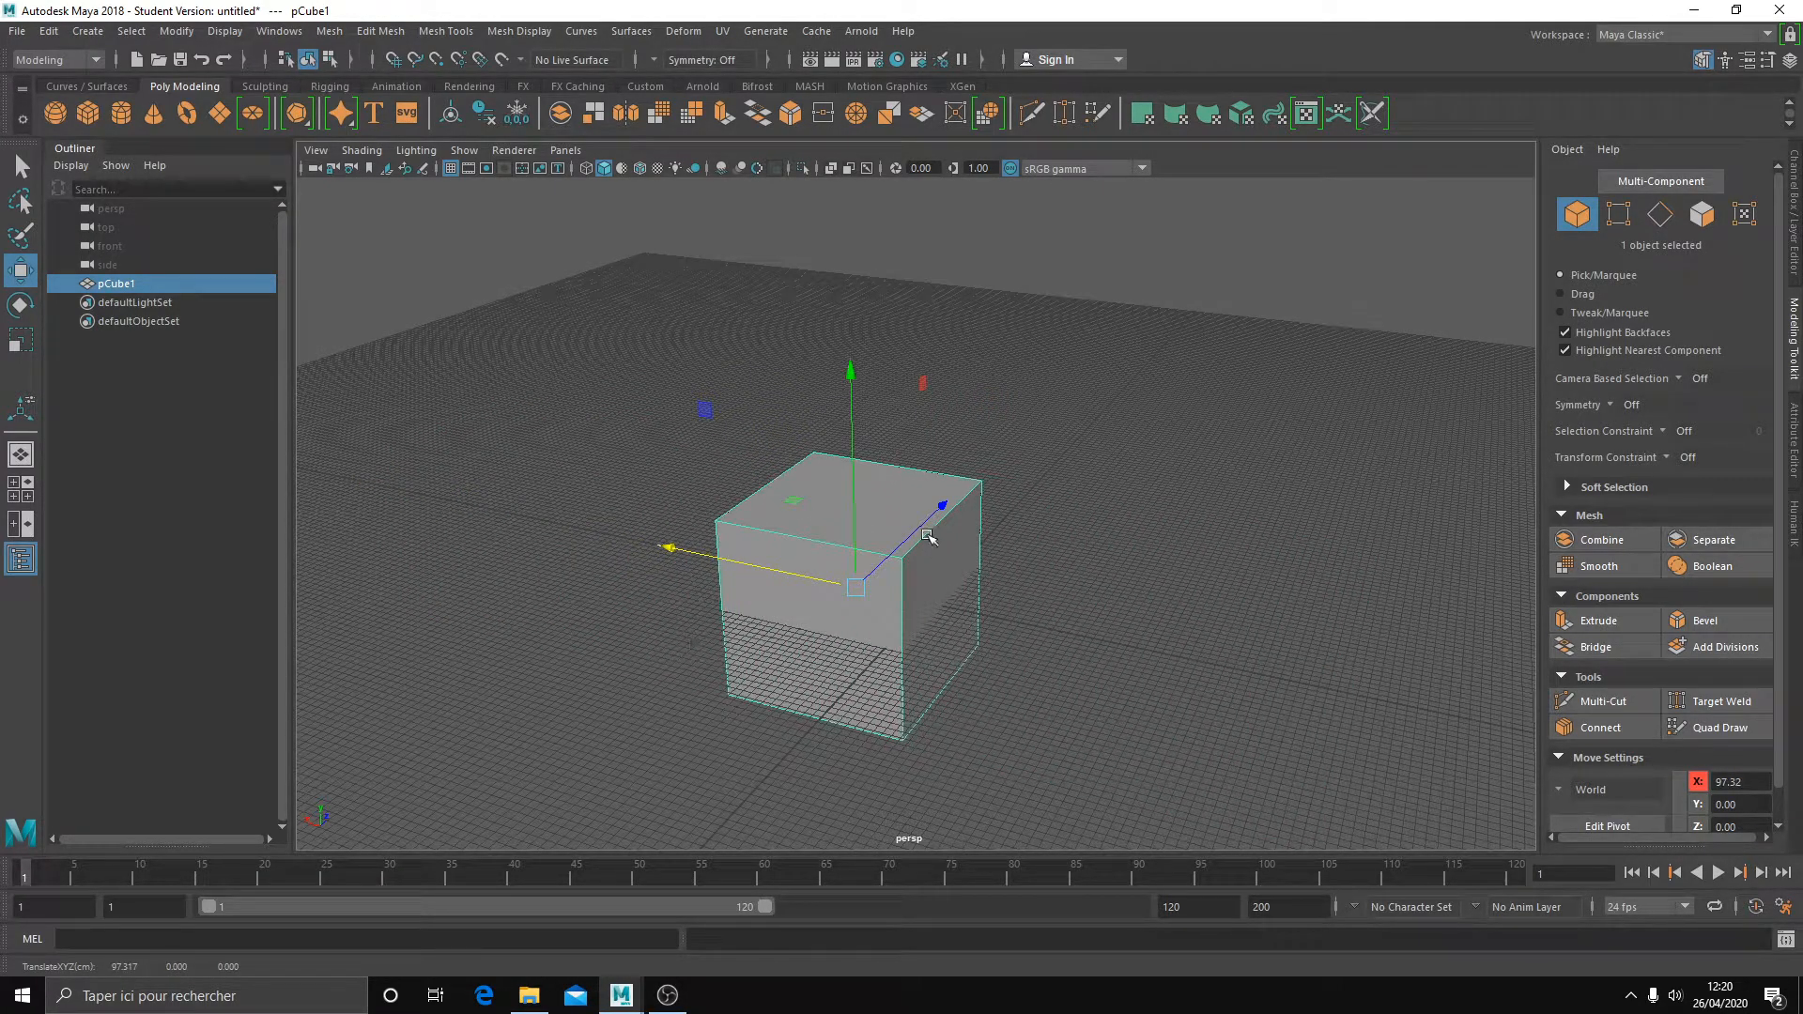
pyautogui.moveTo(902, 538); pyautogui.dragTo(927, 631)
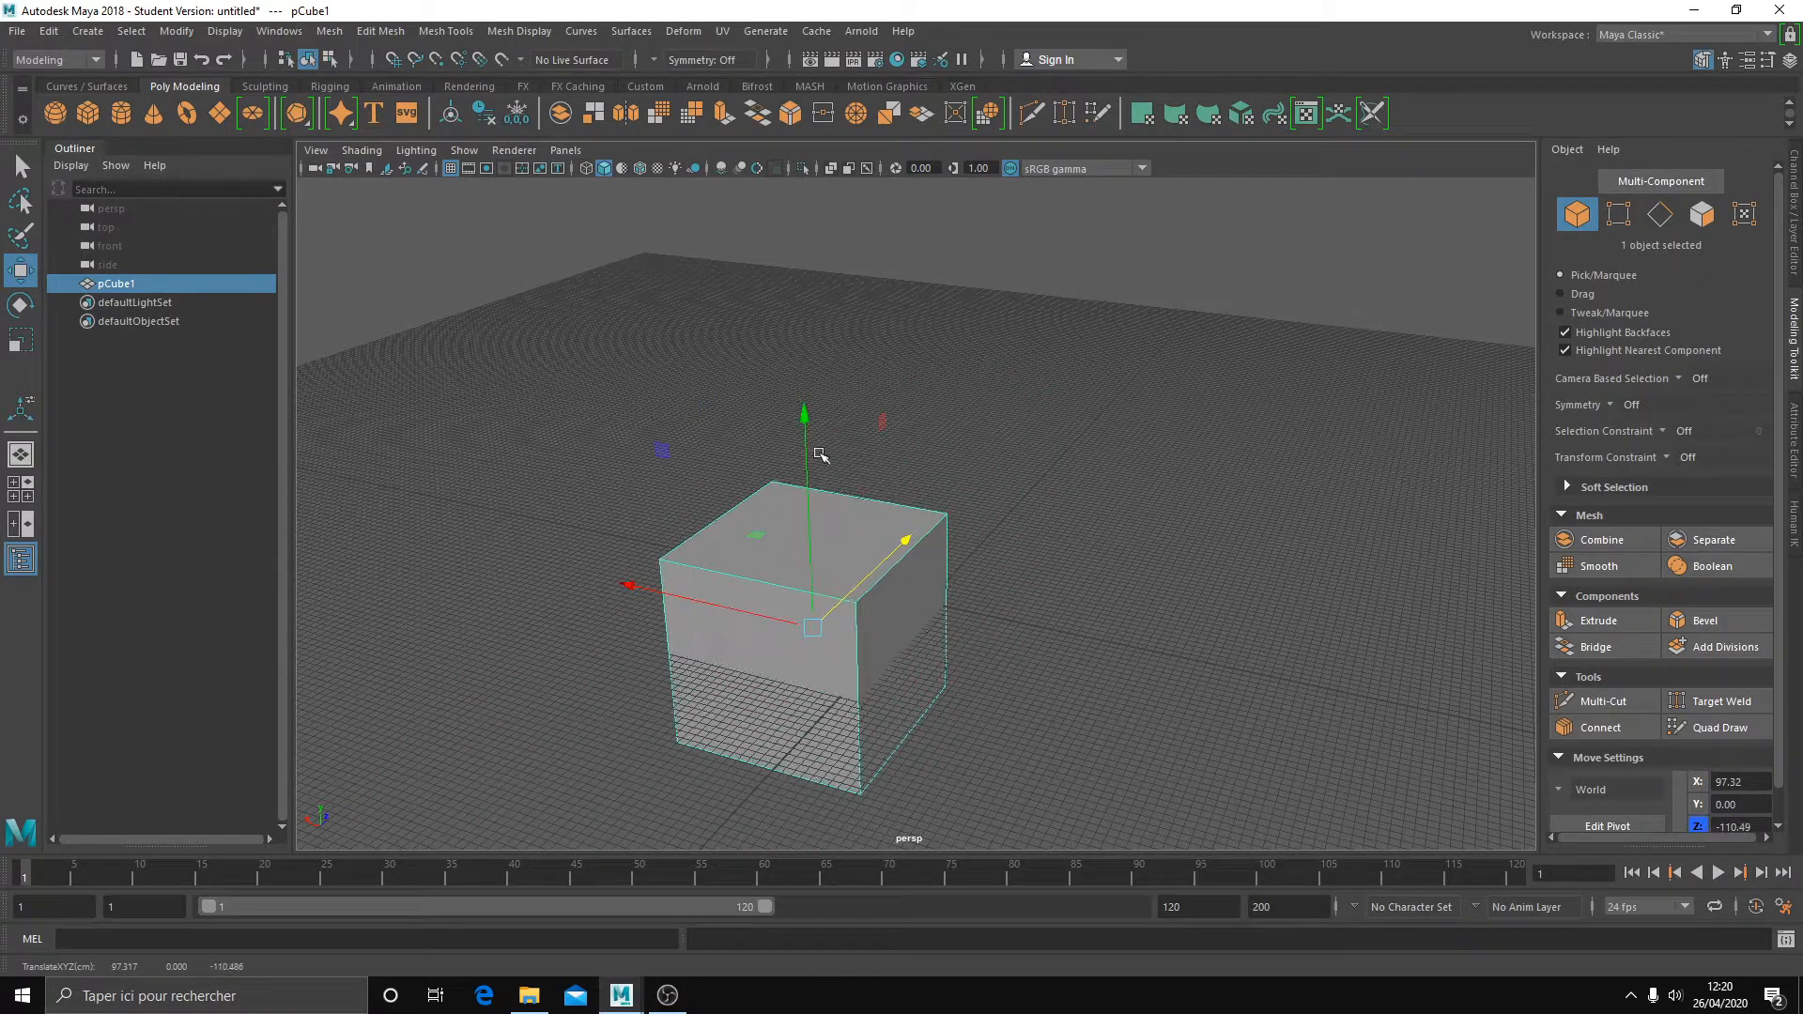
# - Raise the cube along the Y axis, and undo its moves until it is back at the world origin
pyautogui.moveTo(811, 490); pyautogui.dragTo(834, 451)
pyautogui.hotkey('ctrl', 'z')
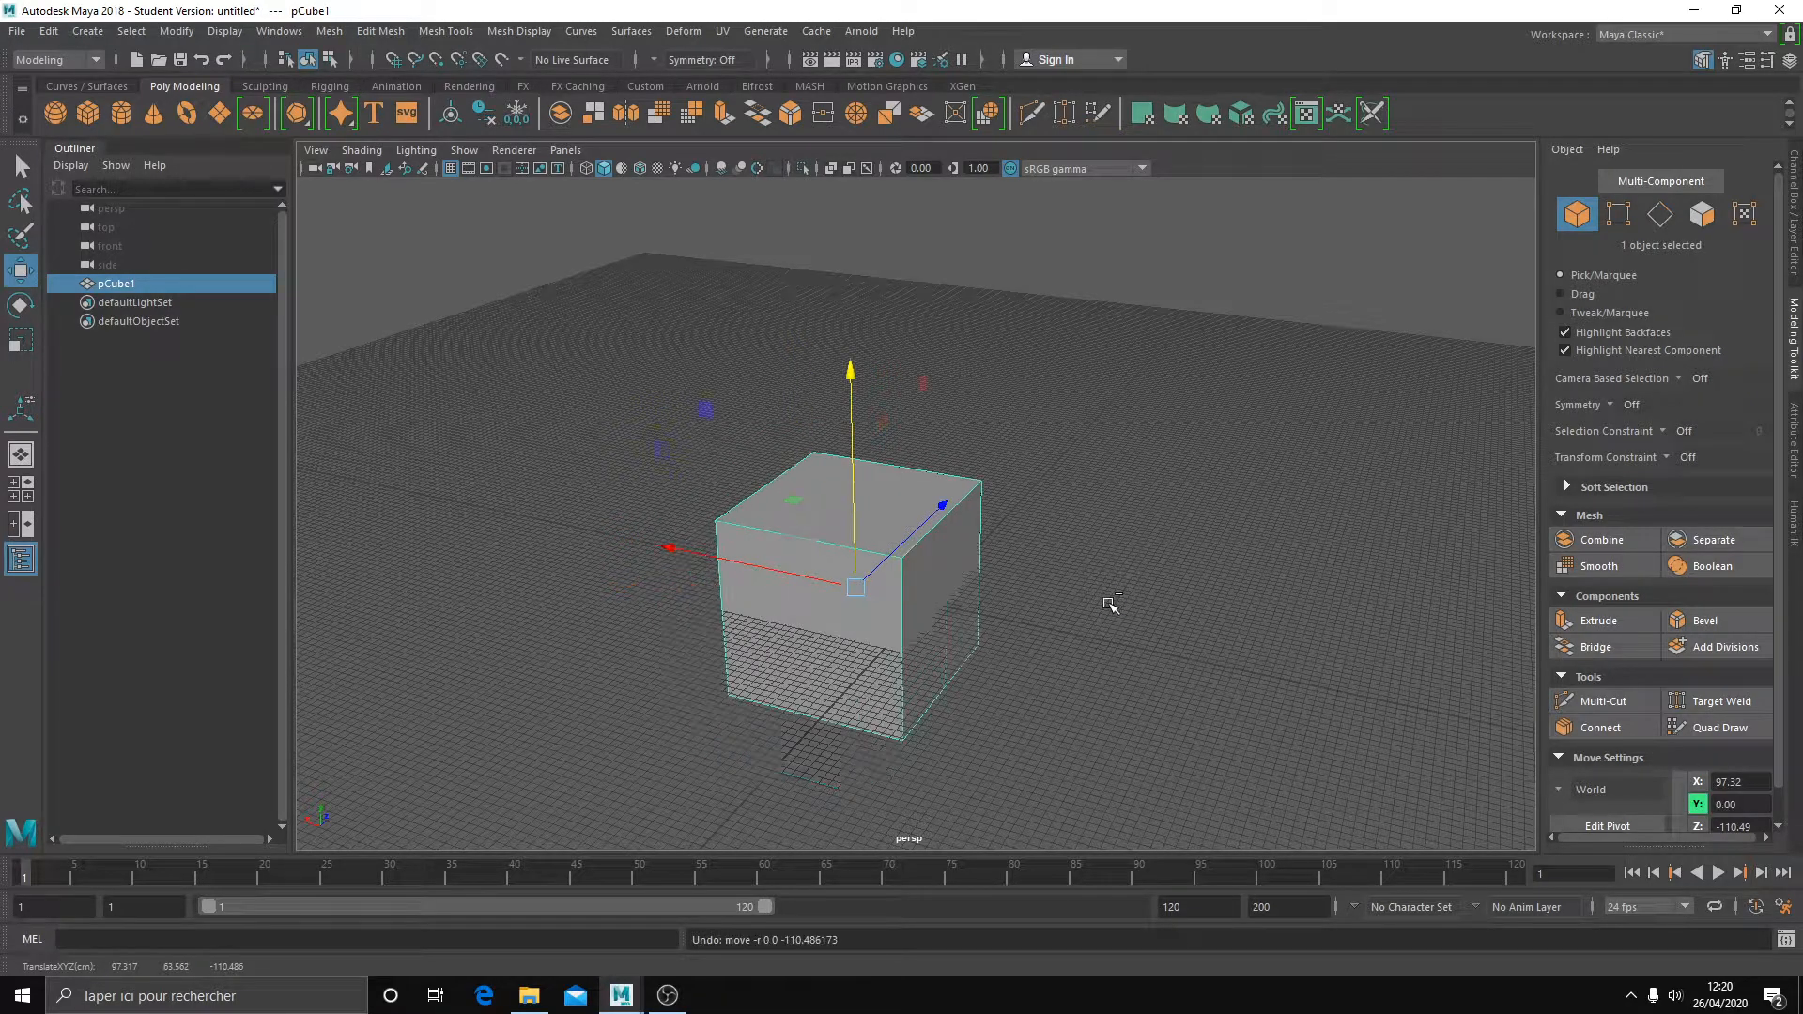
pyautogui.hotkey('ctrl', 'z')
pyautogui.keyDown('alt'); pyautogui.moveTo(1110, 620); pyautogui.dragTo(1148, 615); pyautogui.keyUp('alt')
# - Try moving the cube along single axes and freely to about X 213.30, Y 117.57, Z 194.91, and undo these moves
pyautogui.moveTo(835, 595)
pyautogui.mouseDown()
pyautogui.moveTo(995, 617)
pyautogui.moveTo(821, 608)
pyautogui.mouseUp()
pyautogui.keyDown('alt'); pyautogui.moveTo(1108, 639); pyautogui.dragTo(1139, 647); pyautogui.keyUp('alt')
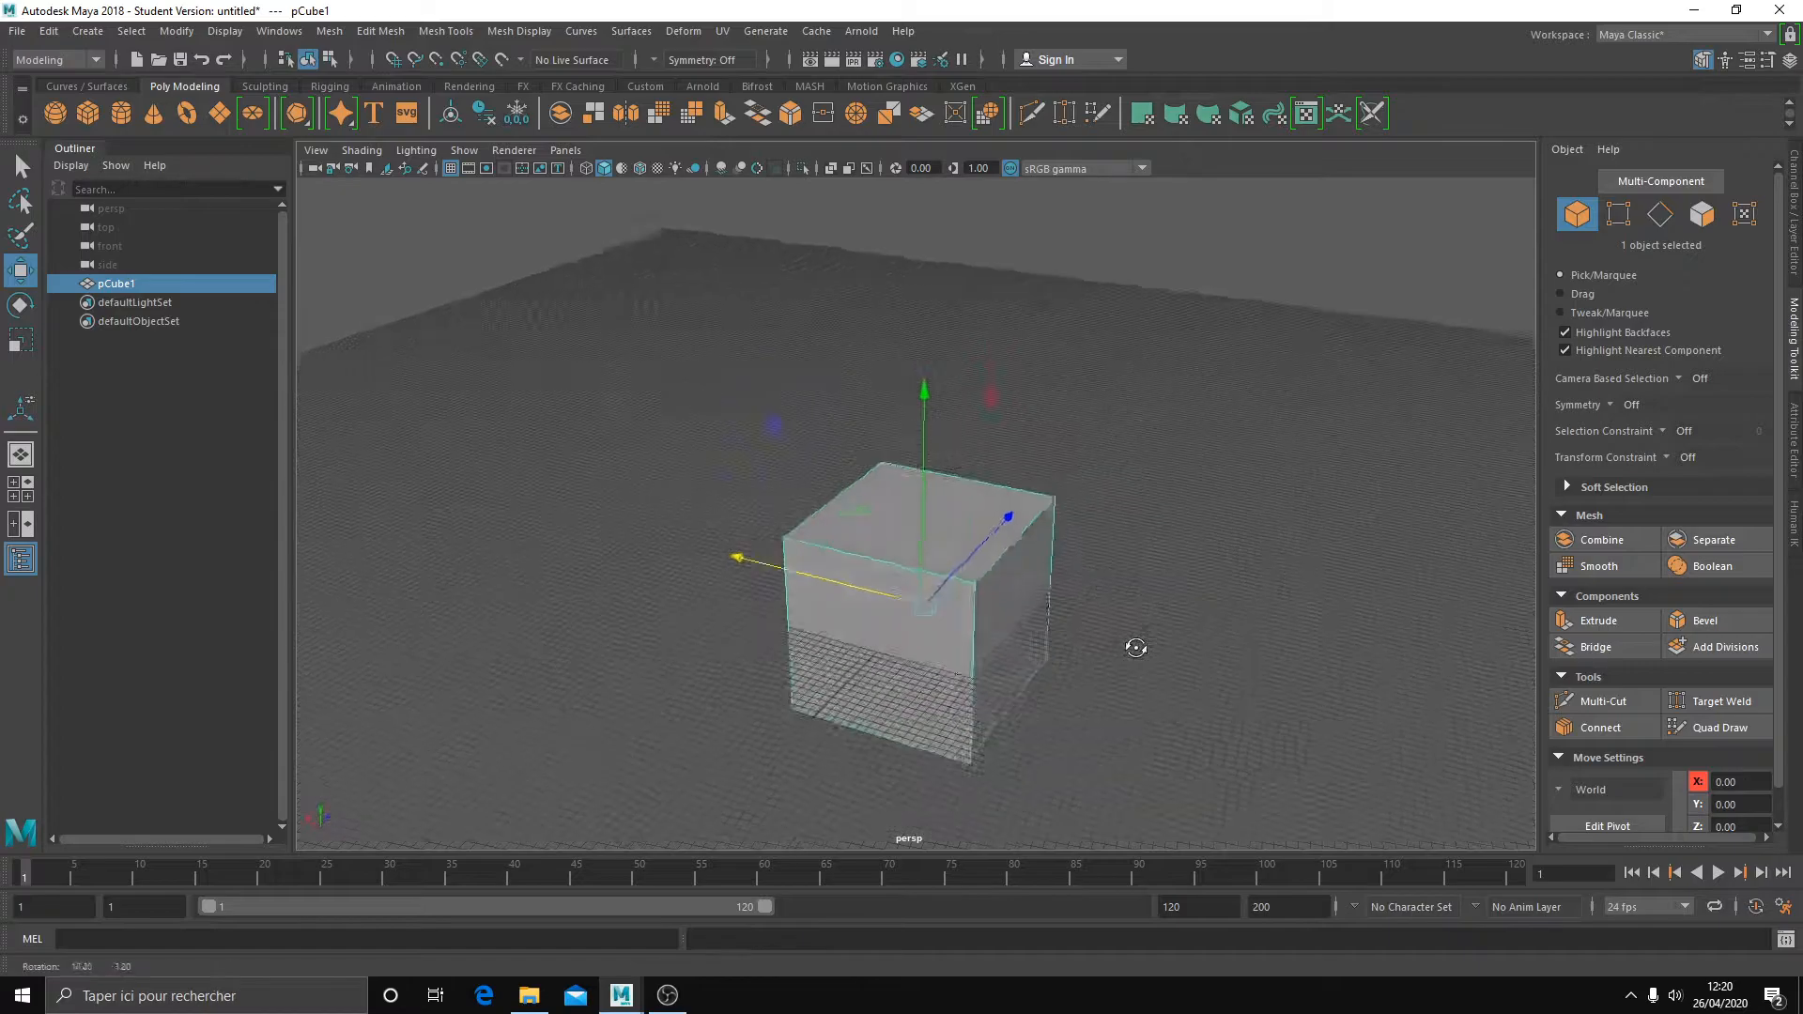
pyautogui.moveTo(917, 606); pyautogui.dragTo(565, 556)
pyautogui.keyDown('alt'); pyautogui.moveTo(967, 577); pyautogui.dragTo(851, 601); pyautogui.keyUp('alt')
pyautogui.moveTo(584, 512); pyautogui.dragTo(968, 422)
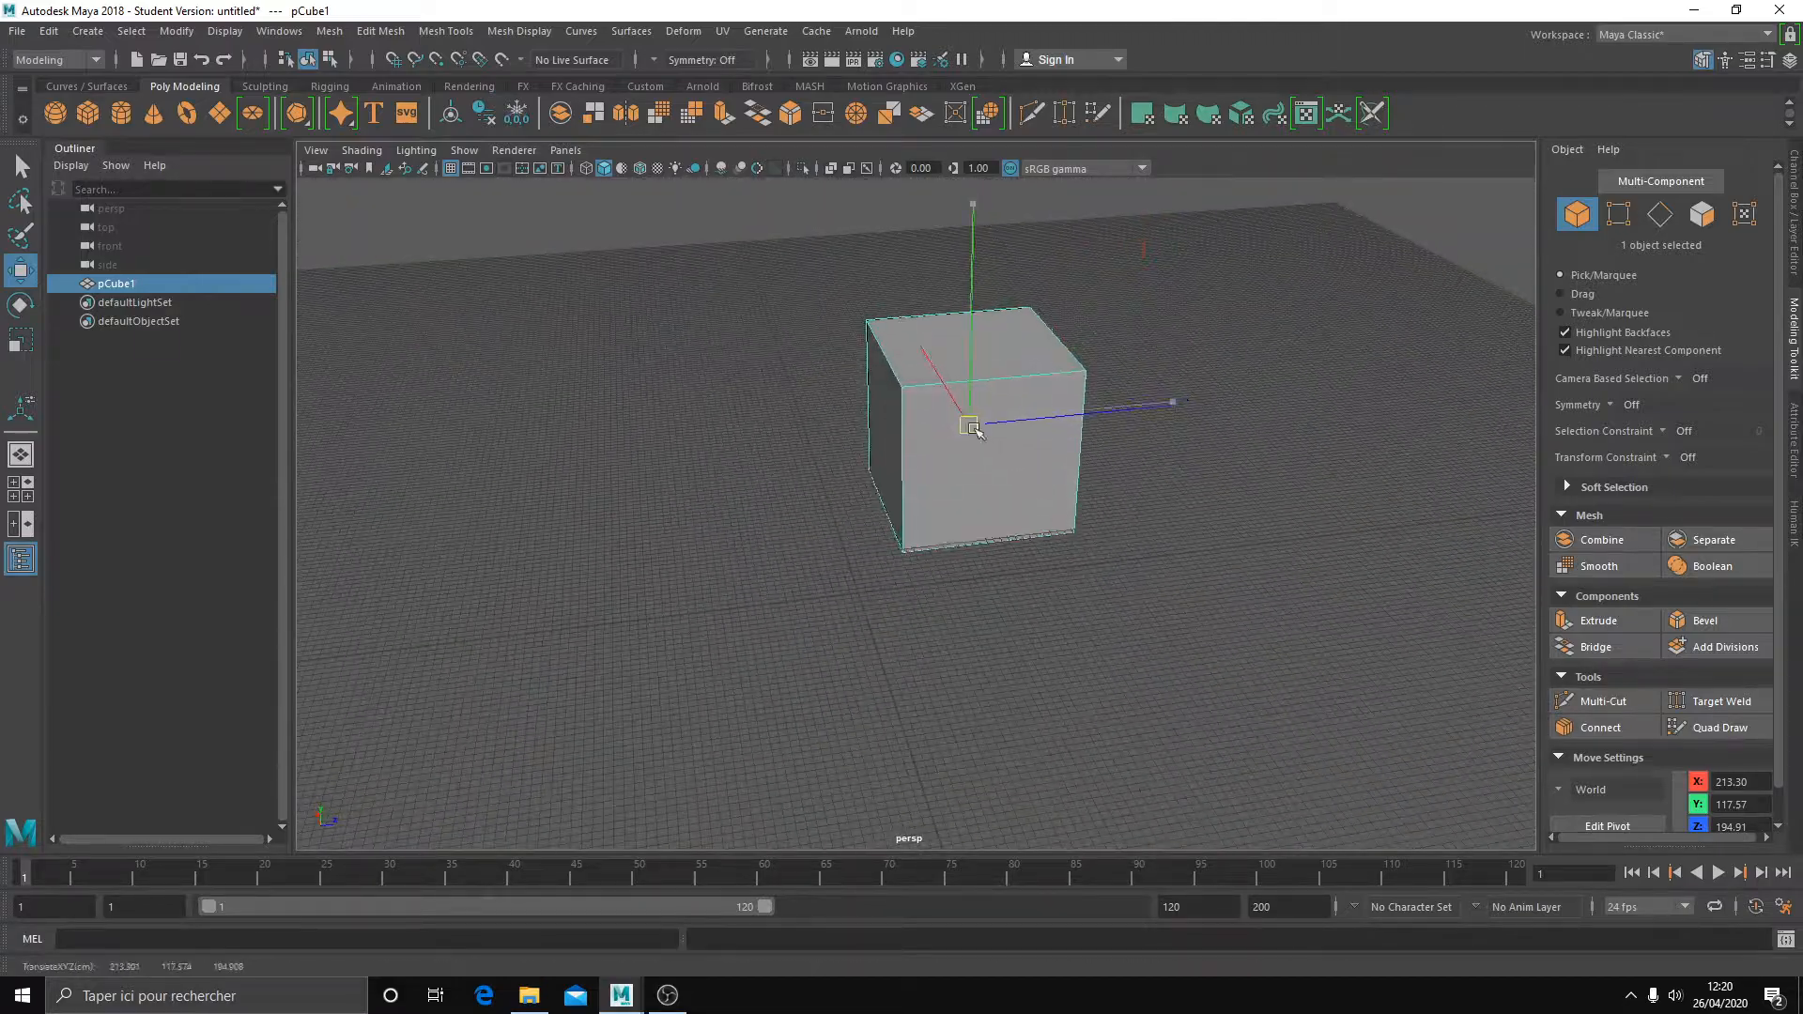
pyautogui.hotkey('ctrl', 'z')
pyautogui.hotkey('ctrl', 'z')
pyautogui.hotkey('ctrl', 'z')
pyautogui.hotkey('ctrl', 'z')
pyautogui.keyDown('alt'); pyautogui.moveTo(1186, 549); pyautogui.dragTo(1077, 558); pyautogui.keyUp('alt')
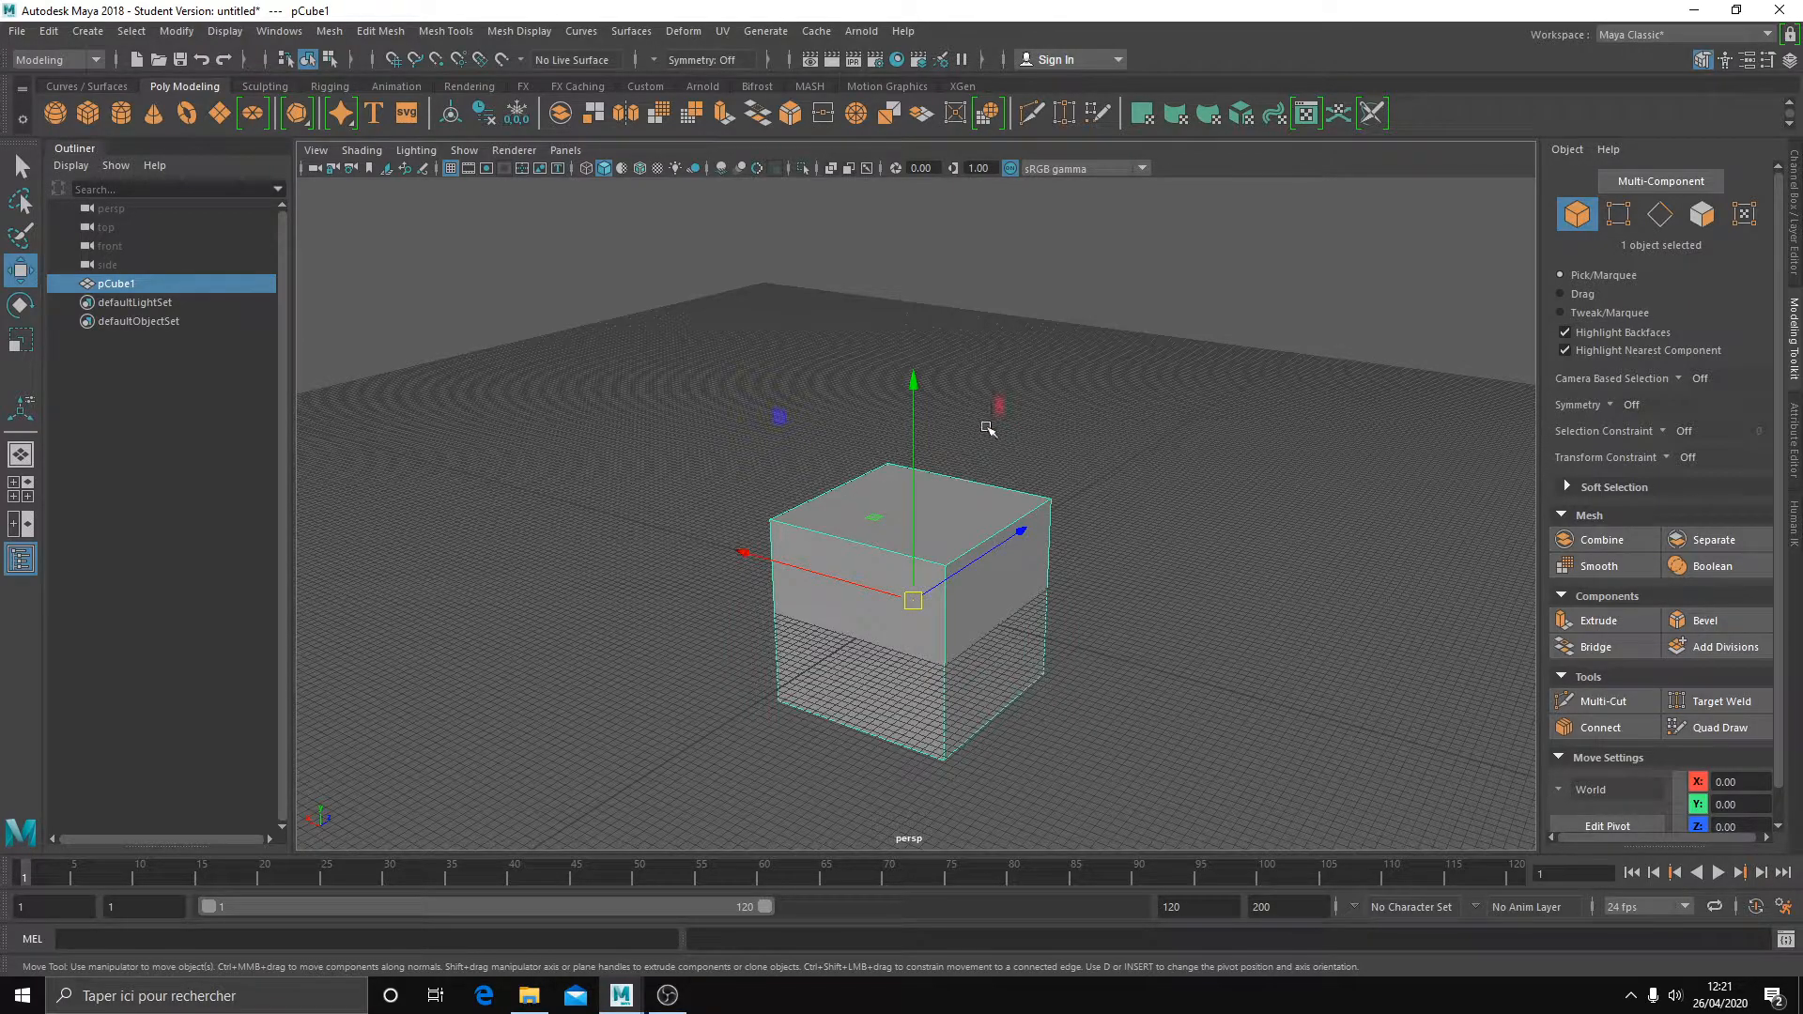
# - Move the cube in the YZ and XY planes and along Z to about X 38.85, Y 76.54 and Z -19.49
pyautogui.moveTo(1005, 402); pyautogui.dragTo(1026, 333, button='middle')
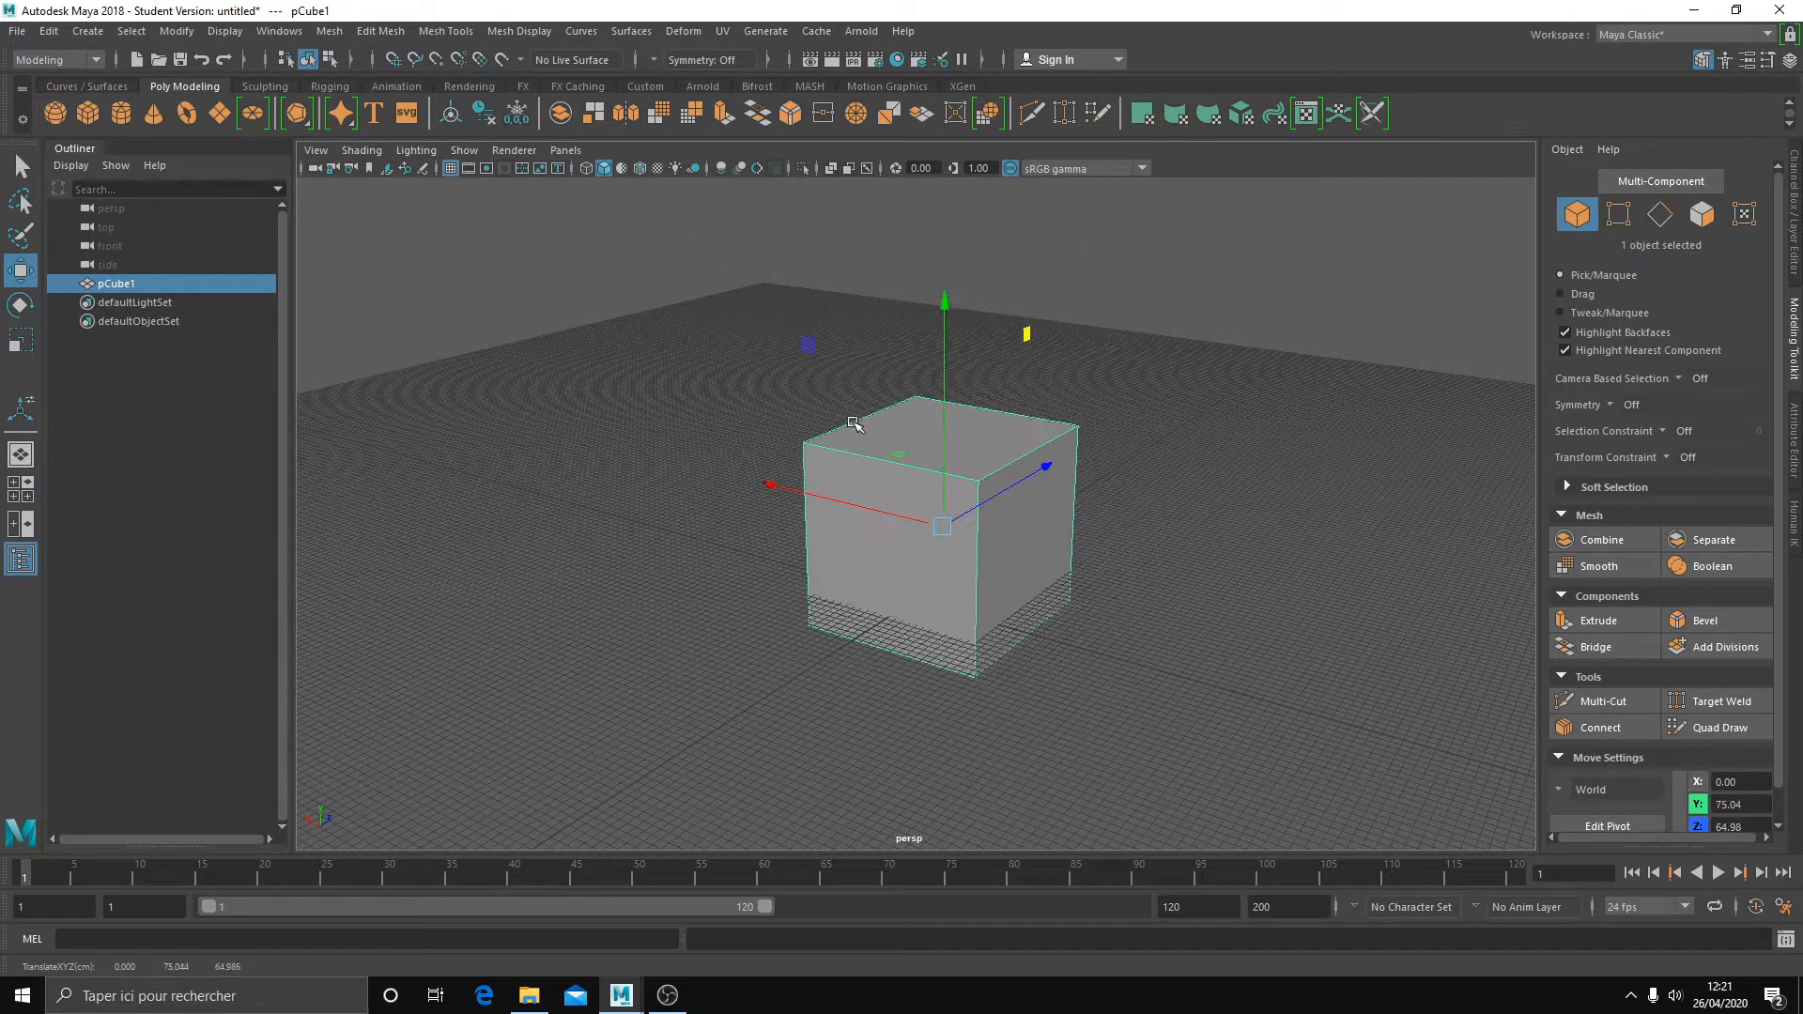
pyautogui.moveTo(807, 348)
pyautogui.mouseDown(button='middle')
pyautogui.moveTo(728, 350)
pyautogui.moveTo(777, 68)
pyautogui.moveTo(637, 393)
pyautogui.moveTo(854, 451)
pyautogui.moveTo(892, 330)
pyautogui.moveTo(648, 338)
pyautogui.moveTo(766, 393)
pyautogui.moveTo(672, 399)
pyautogui.moveTo(854, 273)
pyautogui.moveTo(799, 344)
pyautogui.moveTo(780, 338)
pyautogui.mouseUp(button='middle')
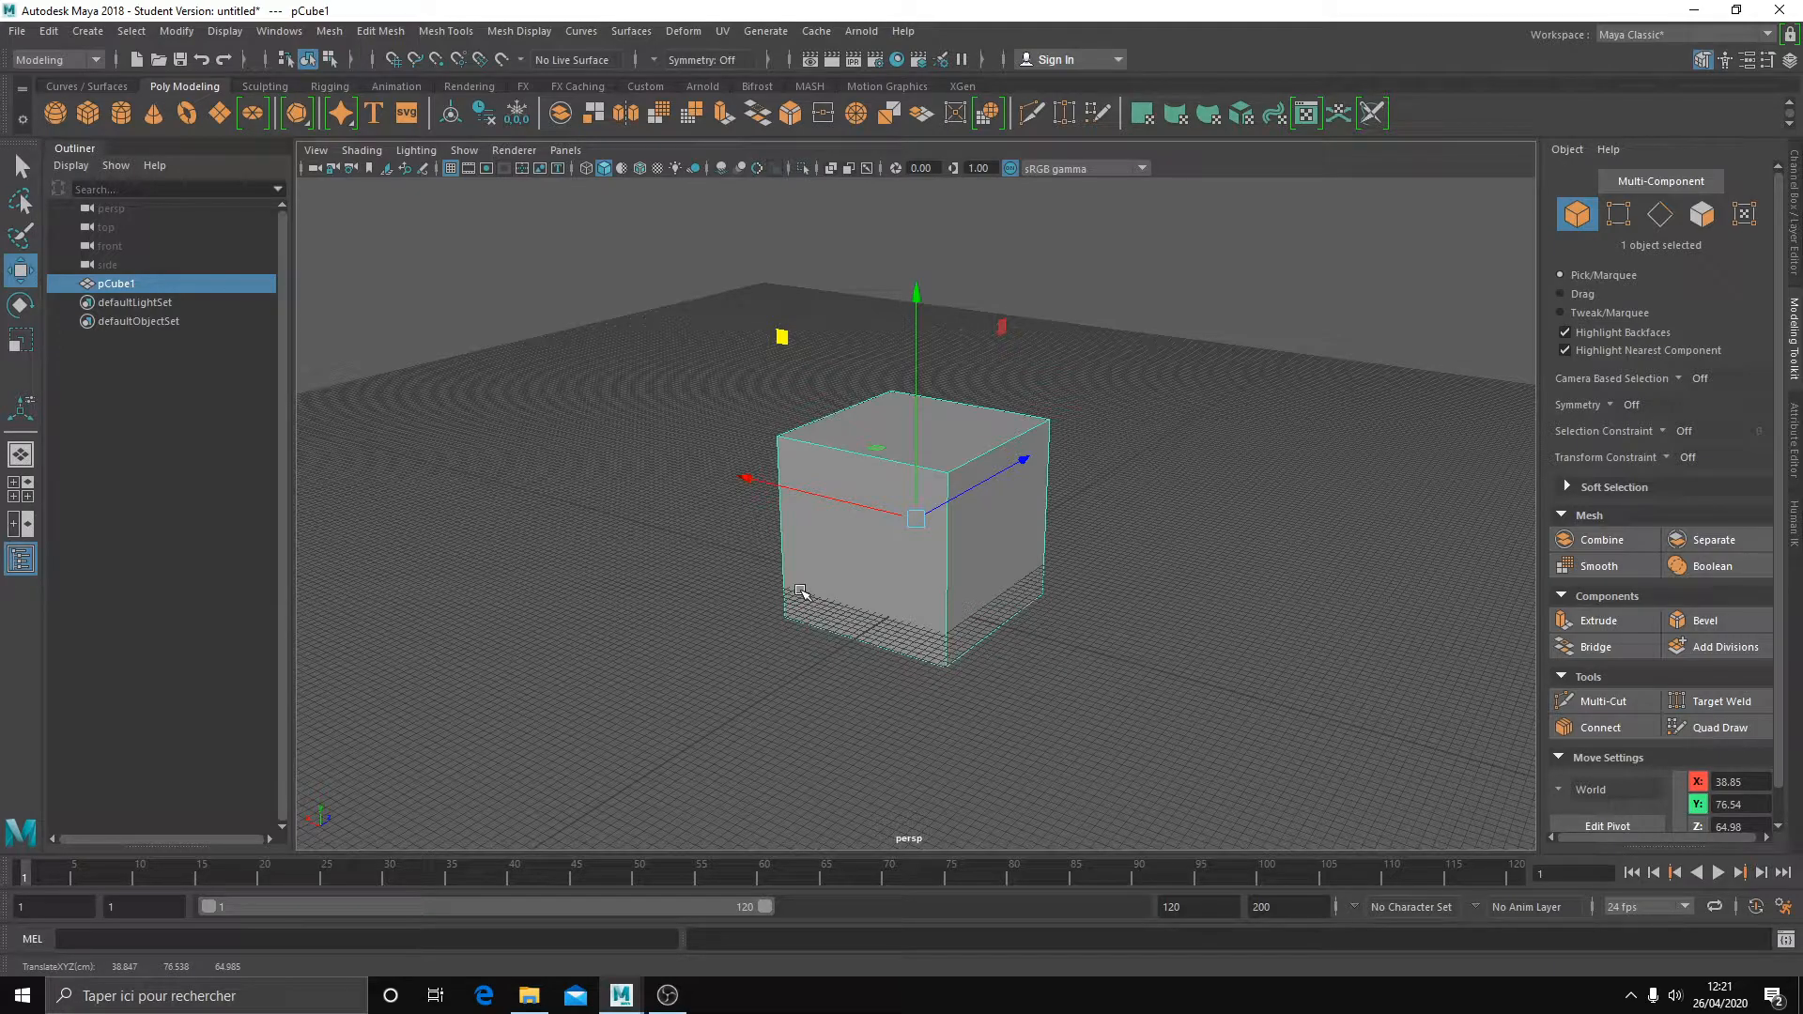
pyautogui.keyDown('alt'); pyautogui.moveTo(805, 637); pyautogui.dragTo(942, 632); pyautogui.keyUp('alt')
pyautogui.press('r')
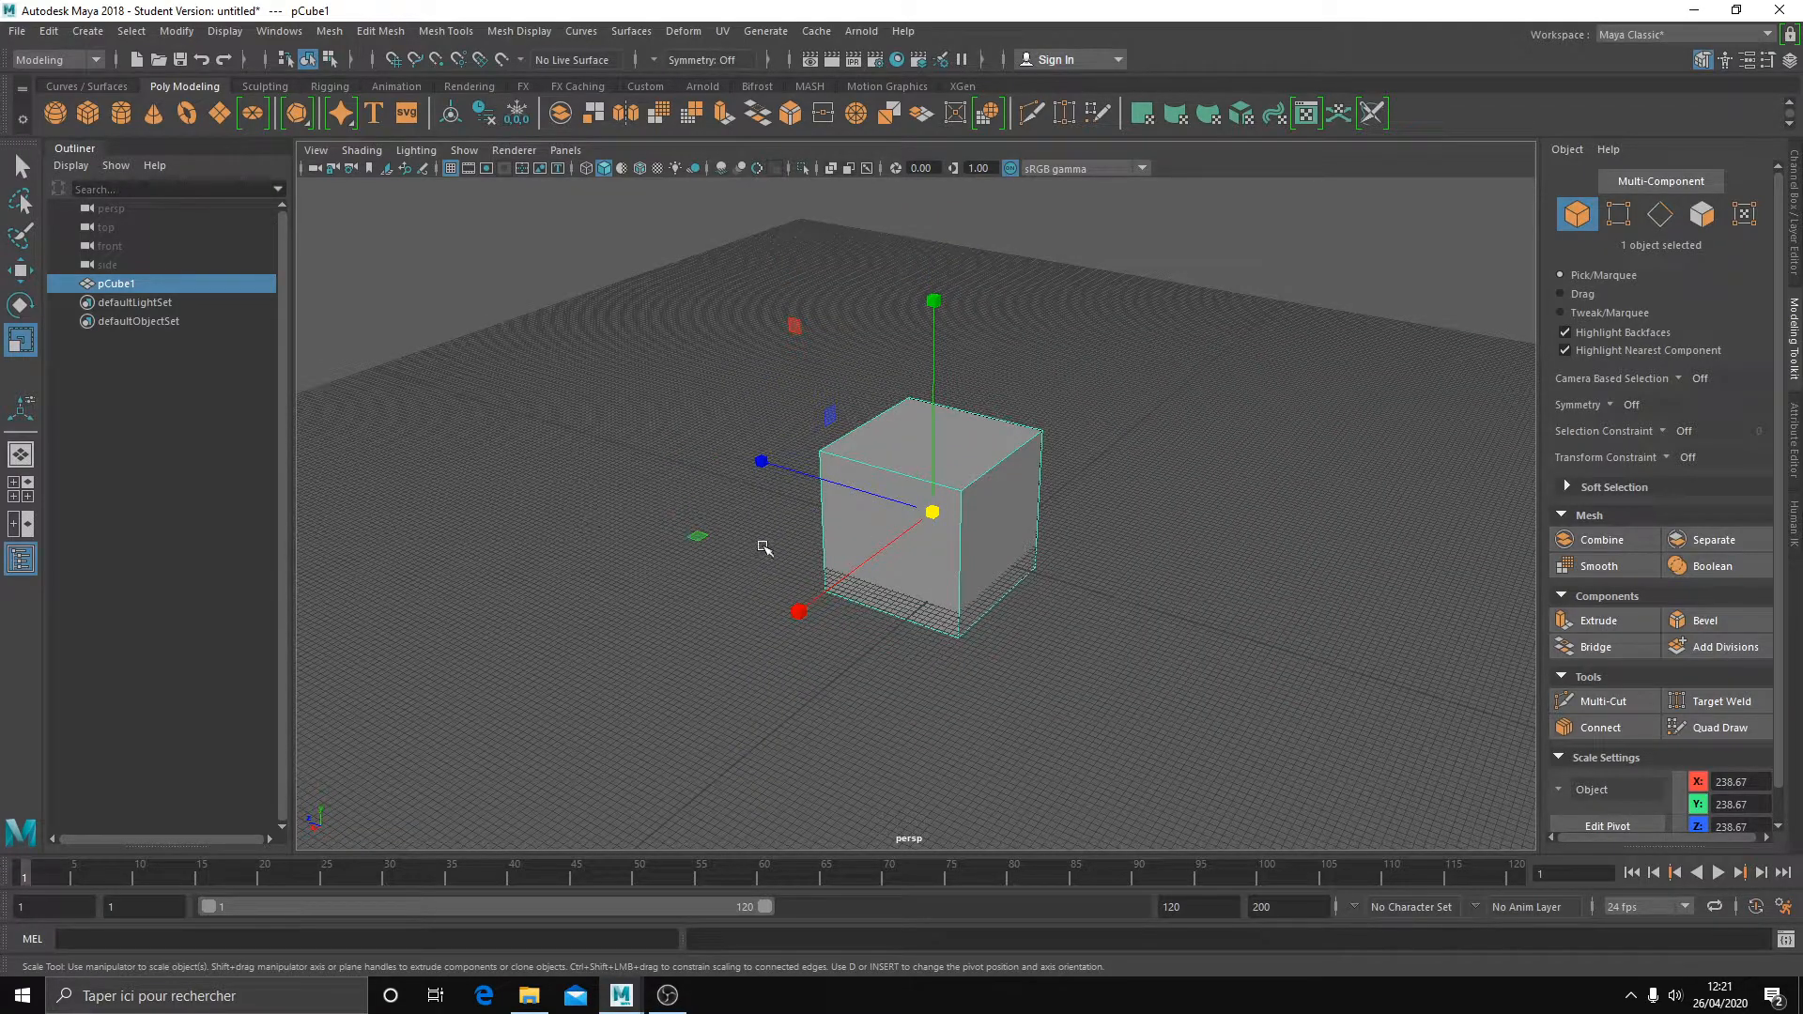
pyautogui.press('w')
pyautogui.keyDown('alt'); pyautogui.moveTo(868, 543); pyautogui.dragTo(765, 502); pyautogui.keyUp('alt')
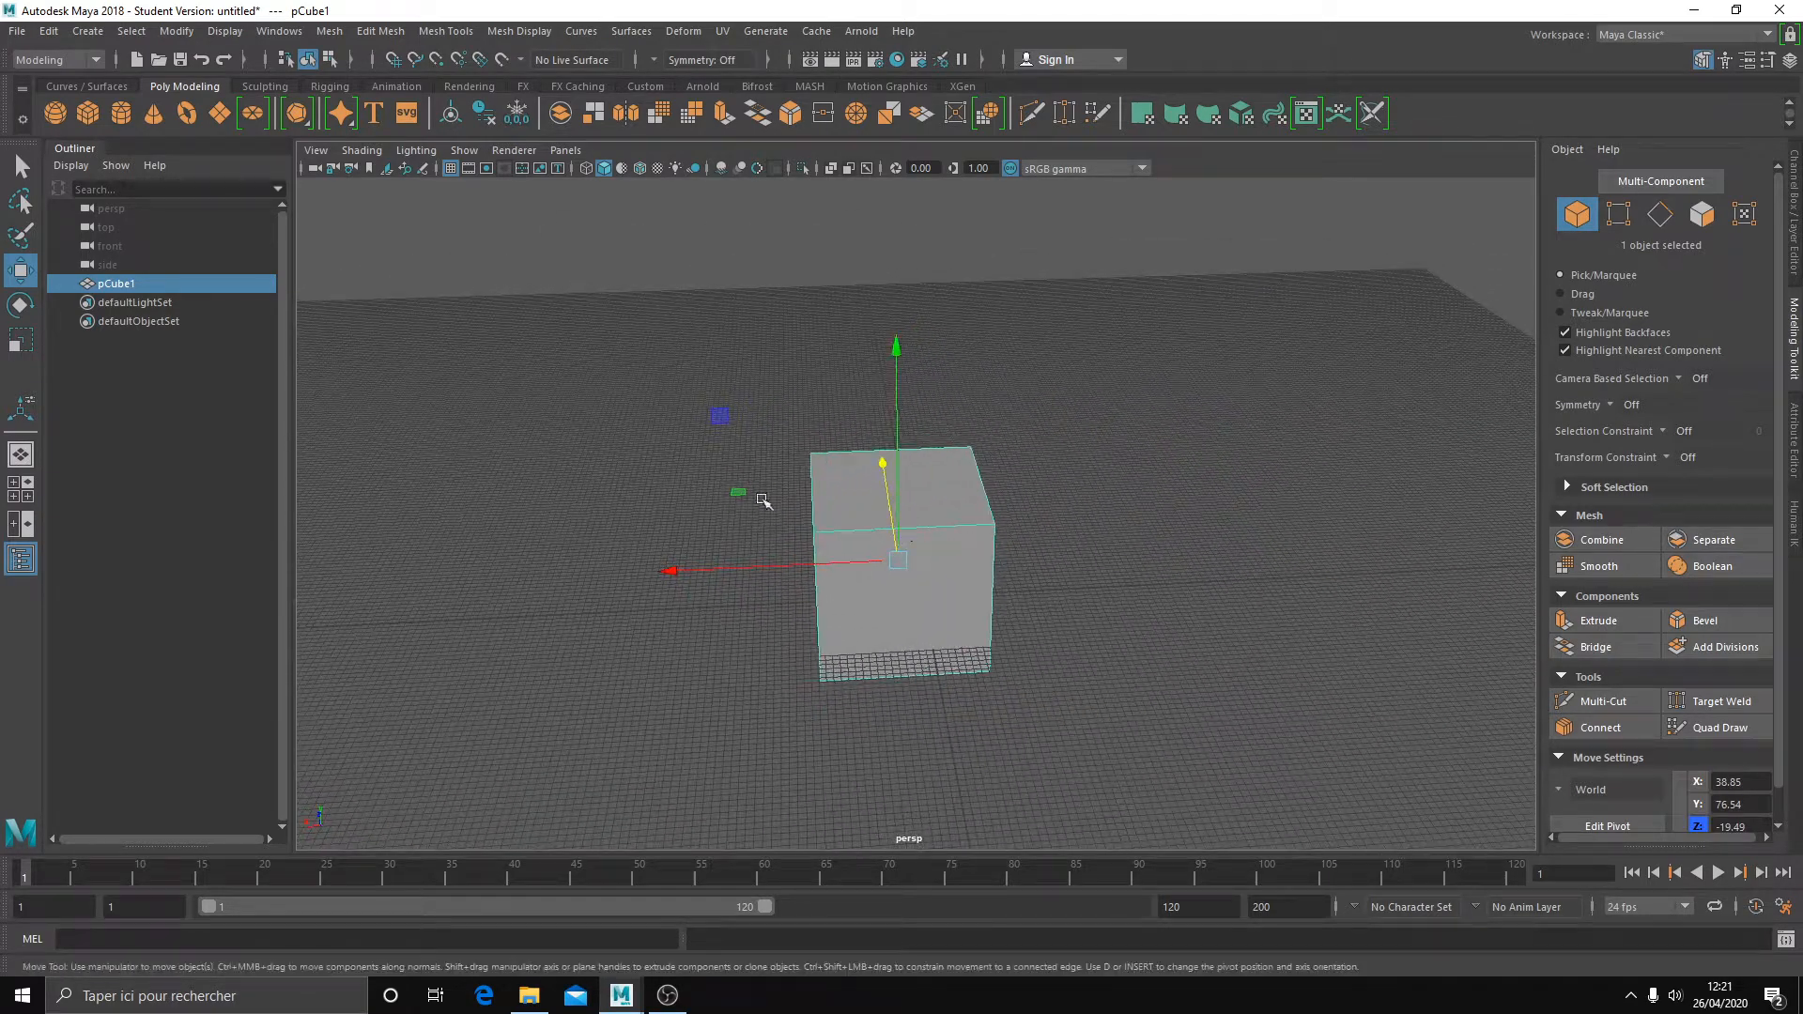
pyautogui.click(22, 274)
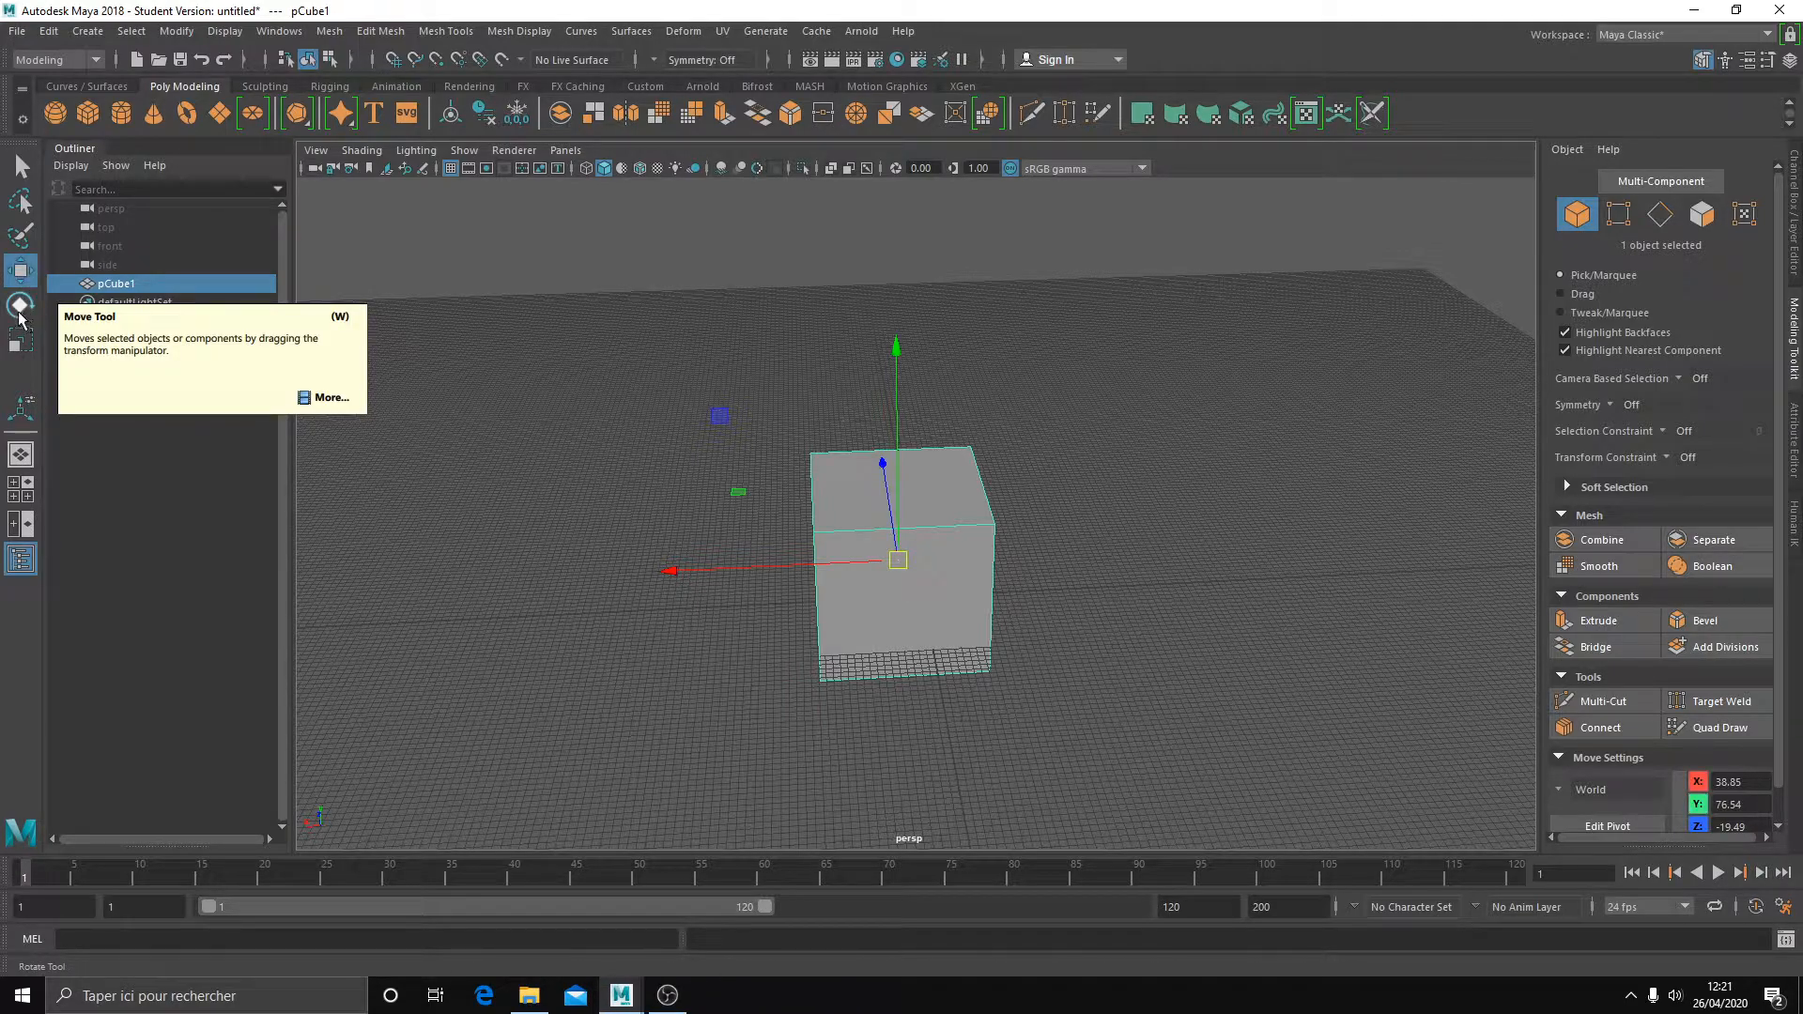
# - Try rotating the cube twice with the Rotate tool, undoing each rotation
pyautogui.click(18, 313)
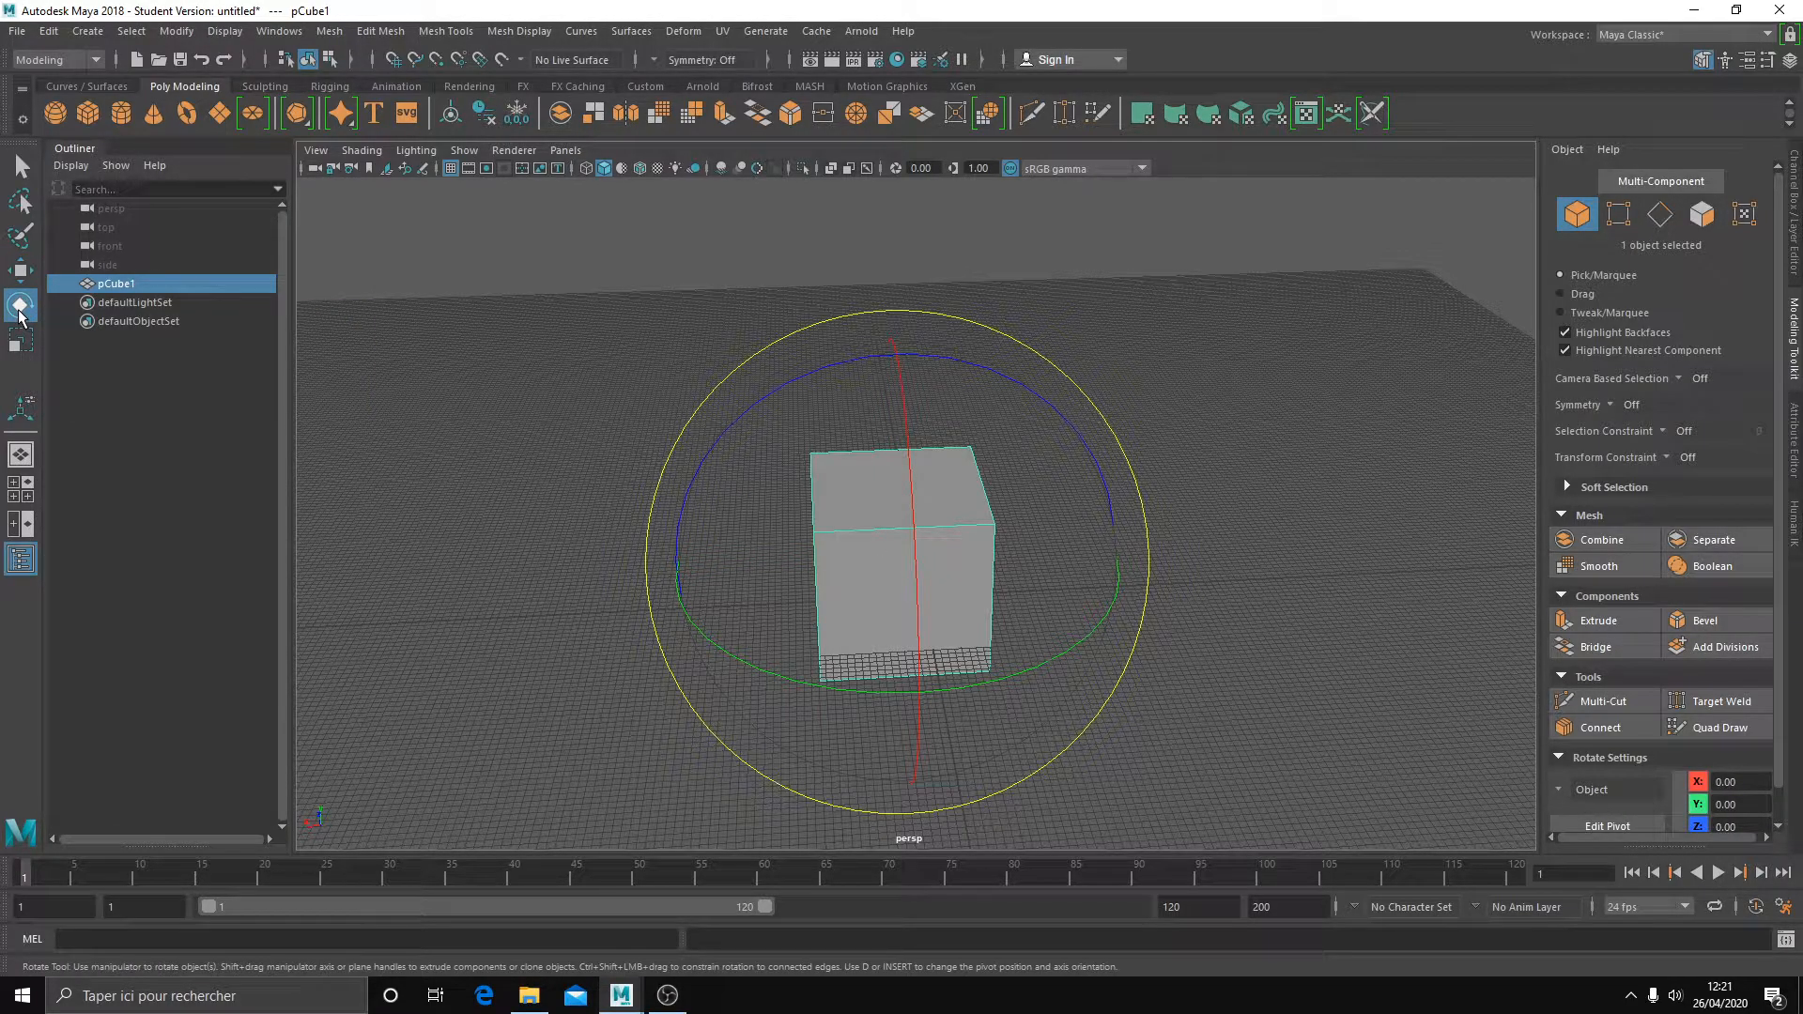
pyautogui.moveTo(826, 535)
pyautogui.keyDown('alt'); pyautogui.mouseDown()
pyautogui.moveTo(878, 538)
pyautogui.moveTo(825, 523)
pyautogui.mouseUp(); pyautogui.keyUp('alt')
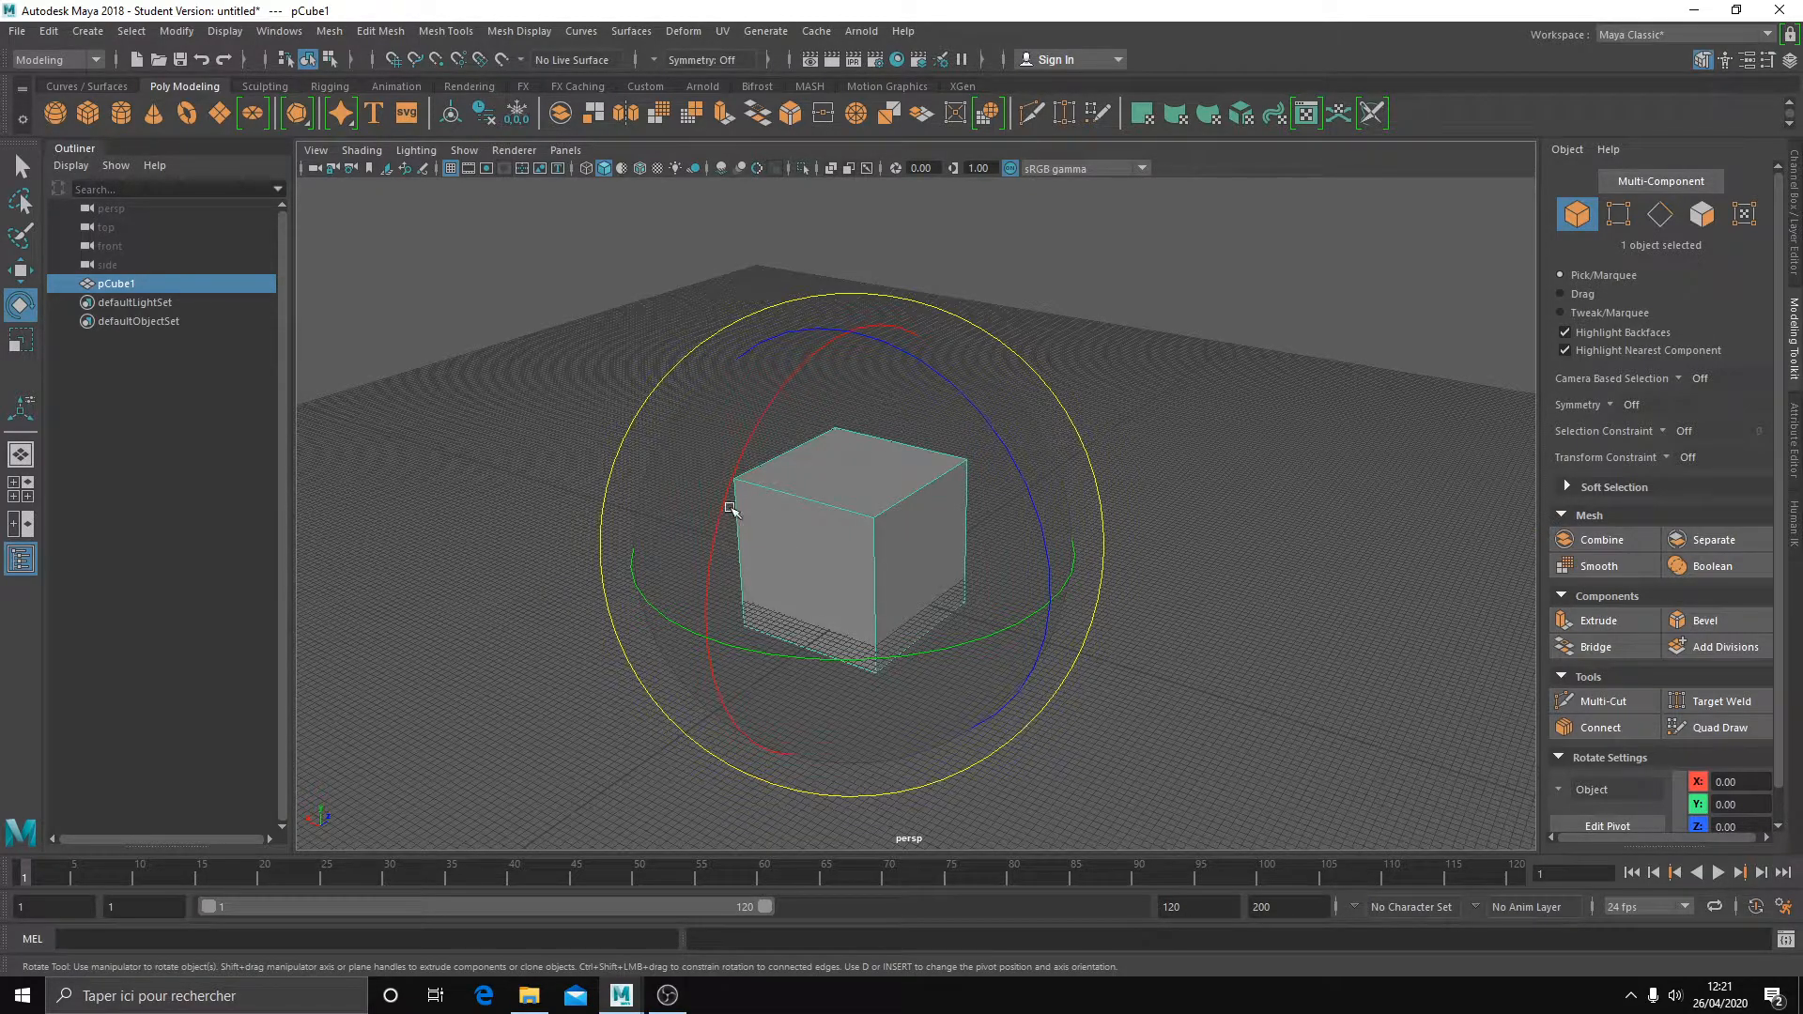
pyautogui.moveTo(789, 391); pyautogui.dragTo(808, 461)
pyautogui.hotkey('ctrl', 'z')
pyautogui.moveTo(927, 525)
pyautogui.mouseDown()
pyautogui.moveTo(980, 546)
pyautogui.moveTo(1052, 638)
pyautogui.moveTo(918, 595)
pyautogui.moveTo(876, 414)
pyautogui.moveTo(885, 491)
pyautogui.moveTo(962, 575)
pyautogui.moveTo(958, 543)
pyautogui.moveTo(864, 379)
pyautogui.moveTo(959, 514)
pyautogui.mouseUp()
pyautogui.hotkey('ctrl', 'z')
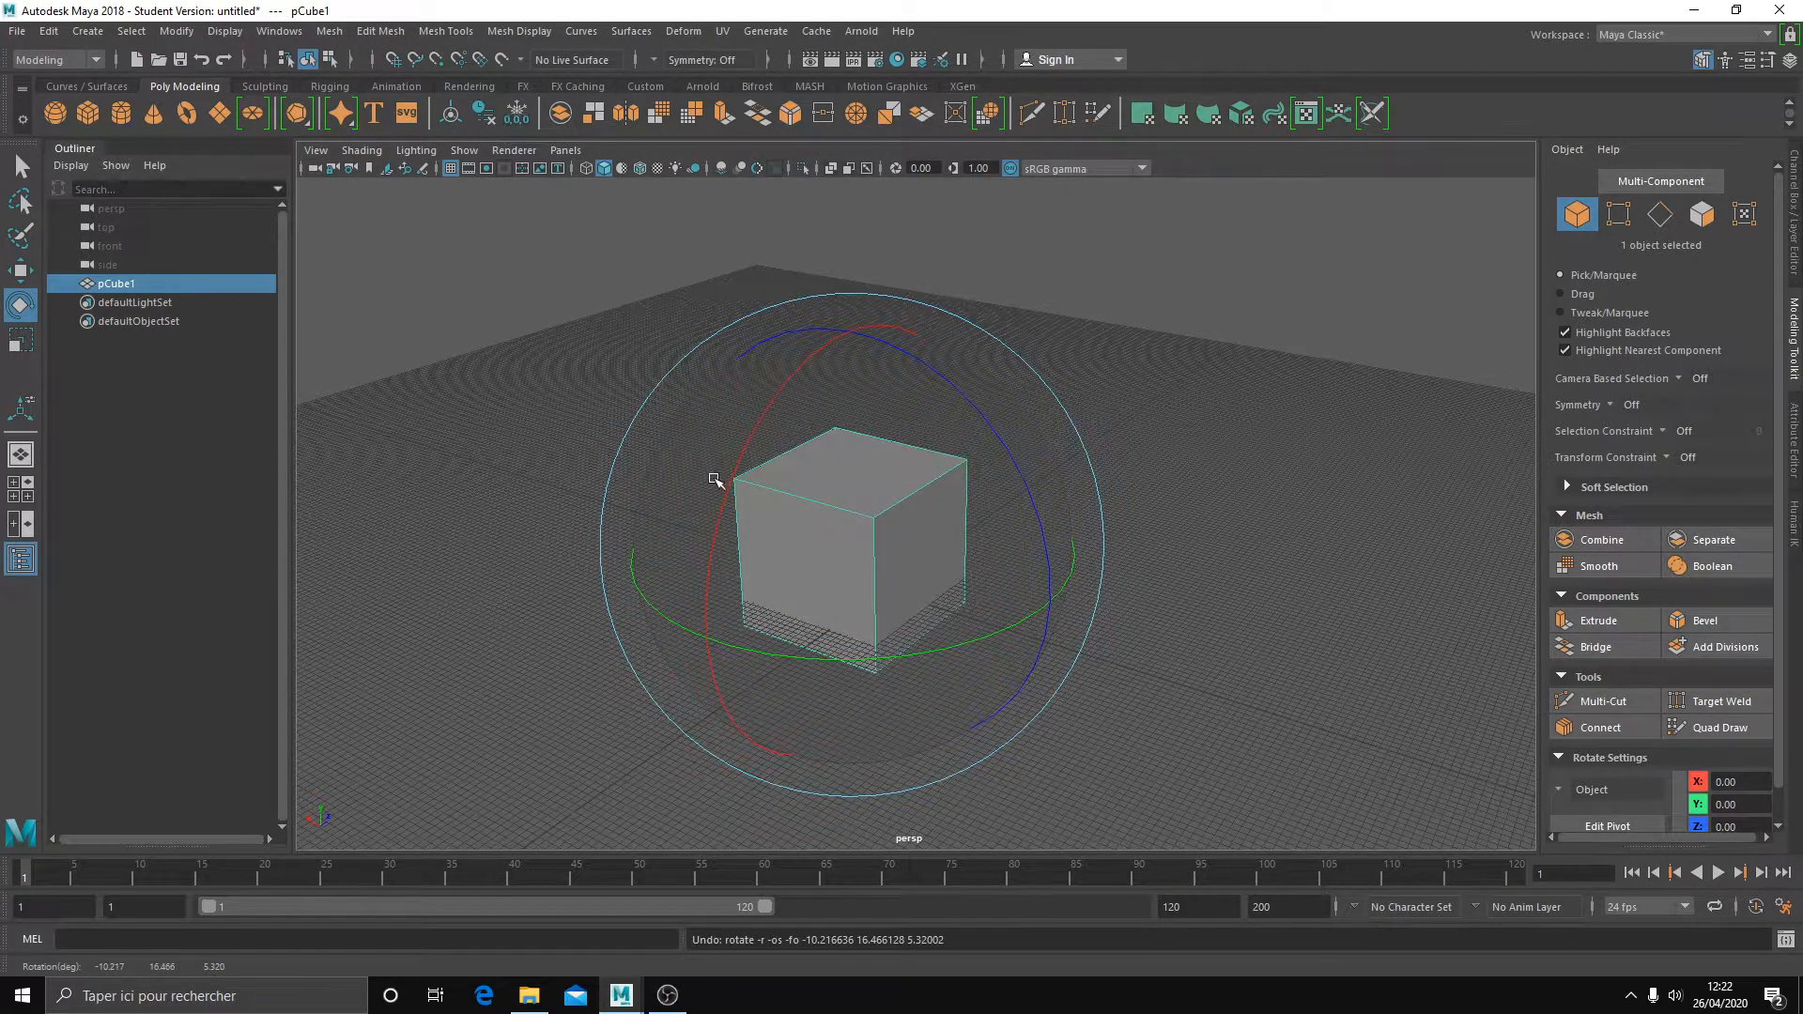
# - Scale the cube uniformly to about 366.26 on all three axes
pyautogui.click(26, 340)
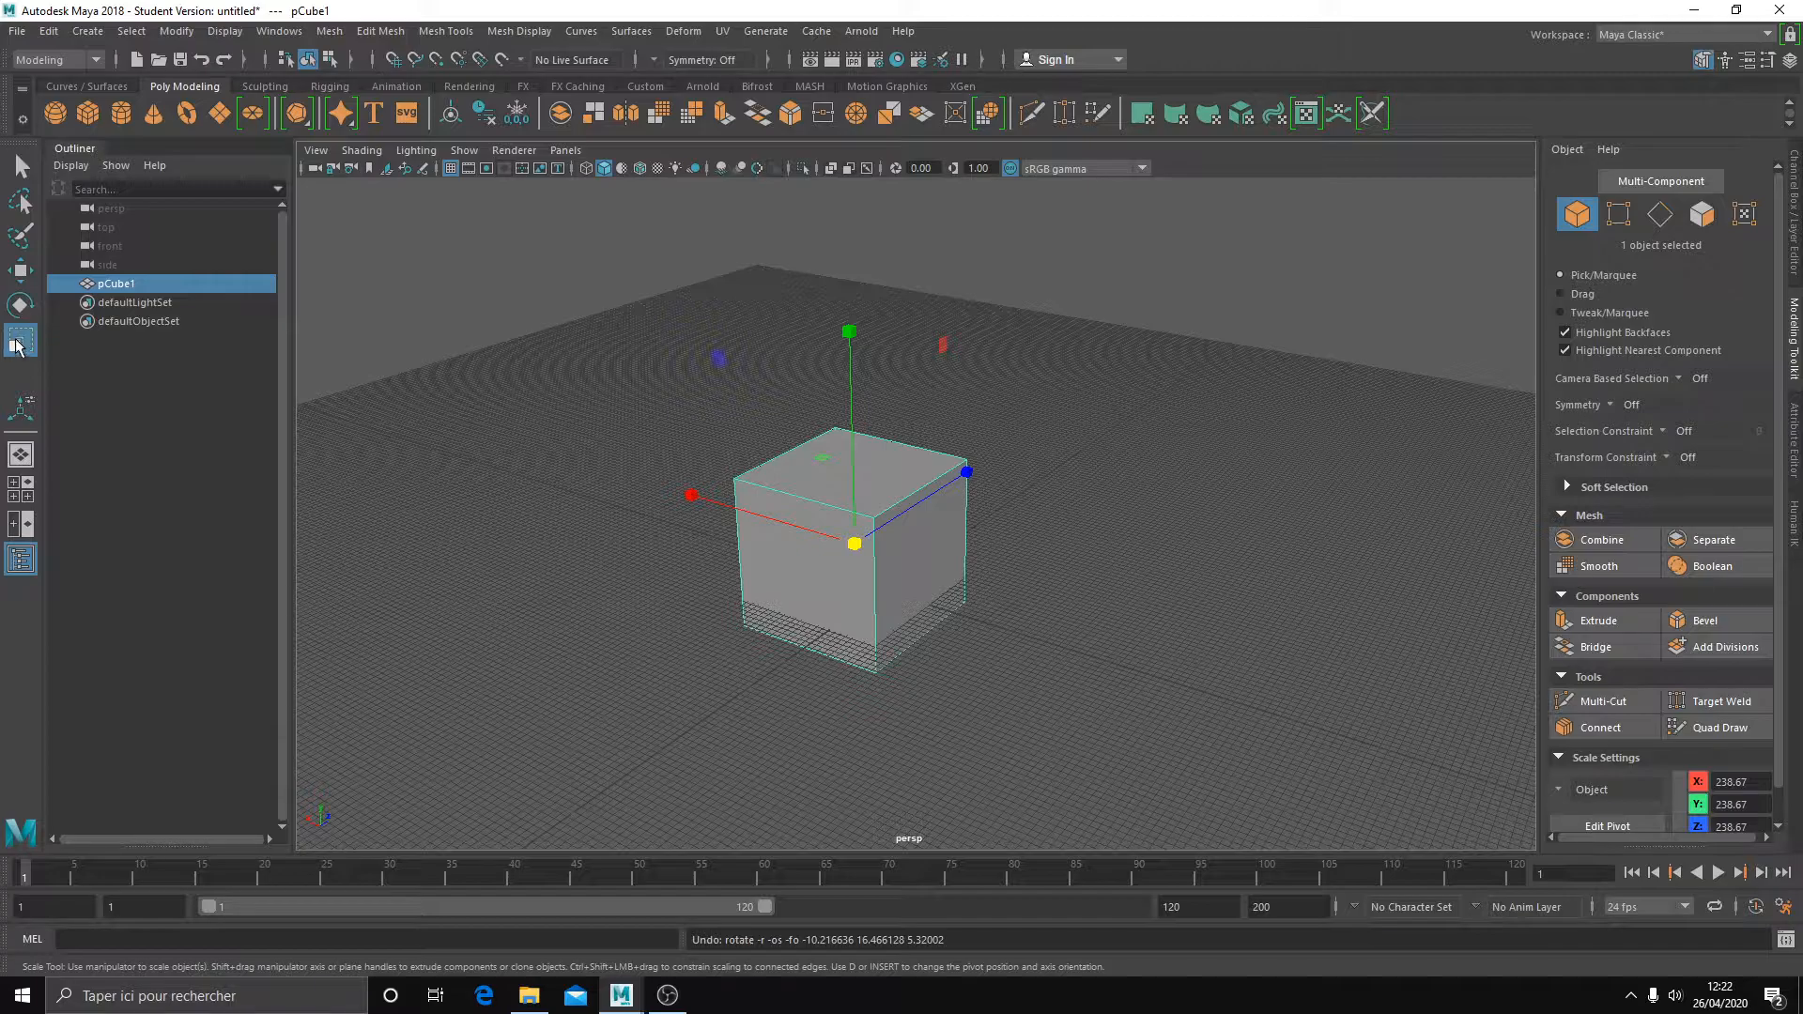
pyautogui.moveTo(749, 362)
pyautogui.keyDown('alt'); pyautogui.mouseDown()
pyautogui.moveTo(813, 356)
pyautogui.moveTo(748, 358)
pyautogui.mouseUp(); pyautogui.keyUp('alt')
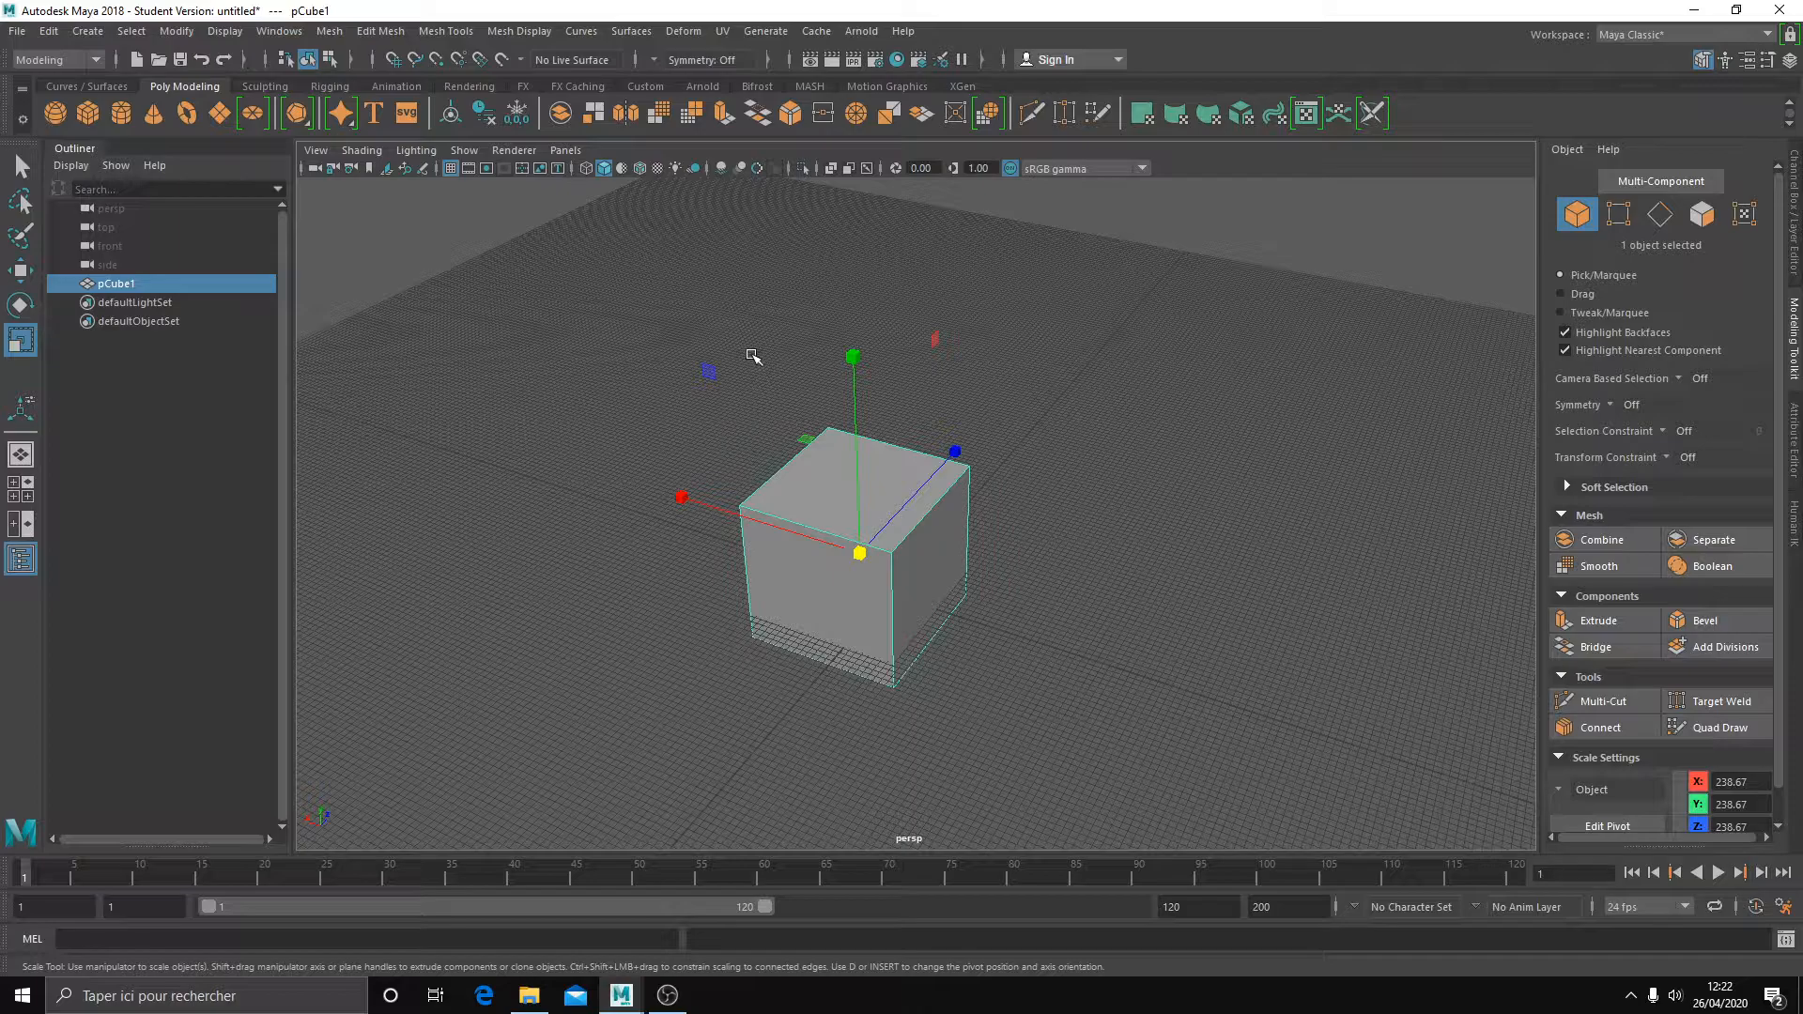
pyautogui.click(997, 449)
pyautogui.hotkey('ctrl', 'z')
pyautogui.keyDown('alt'); pyautogui.moveTo(1002, 475); pyautogui.dragTo(857, 533); pyautogui.keyUp('alt')
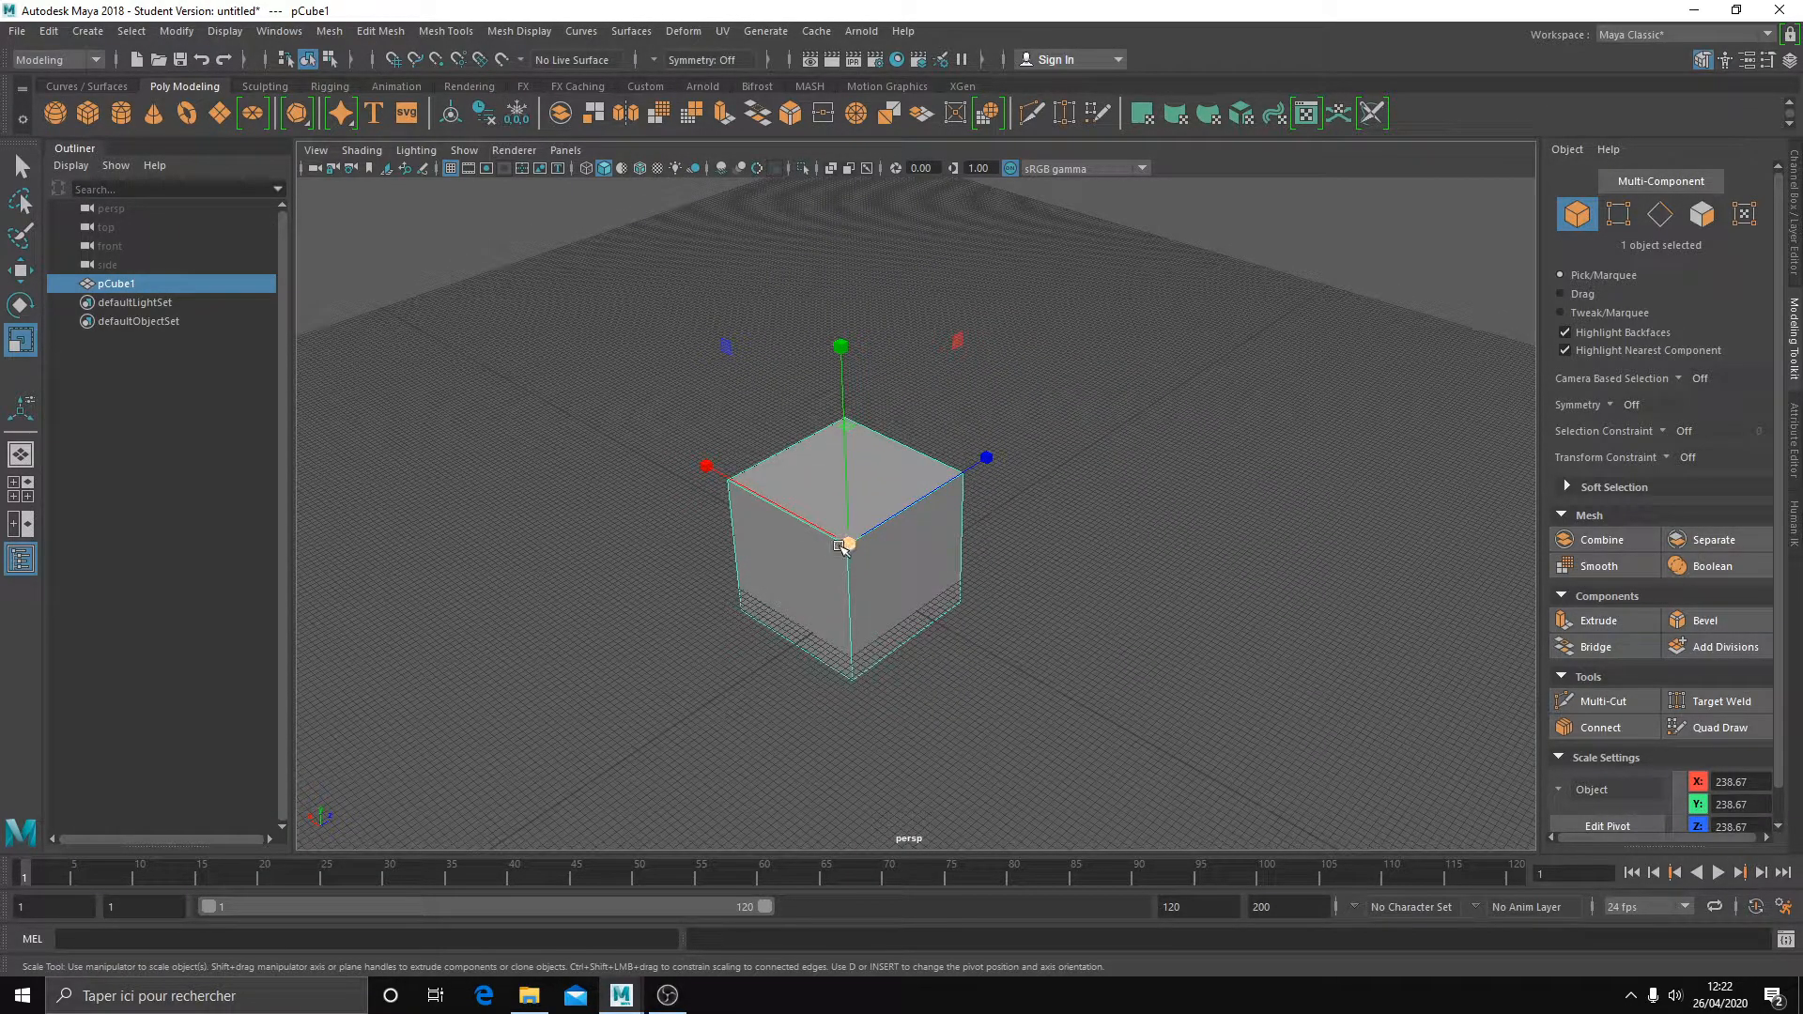
pyautogui.moveTo(846, 550); pyautogui.dragTo(1005, 595)
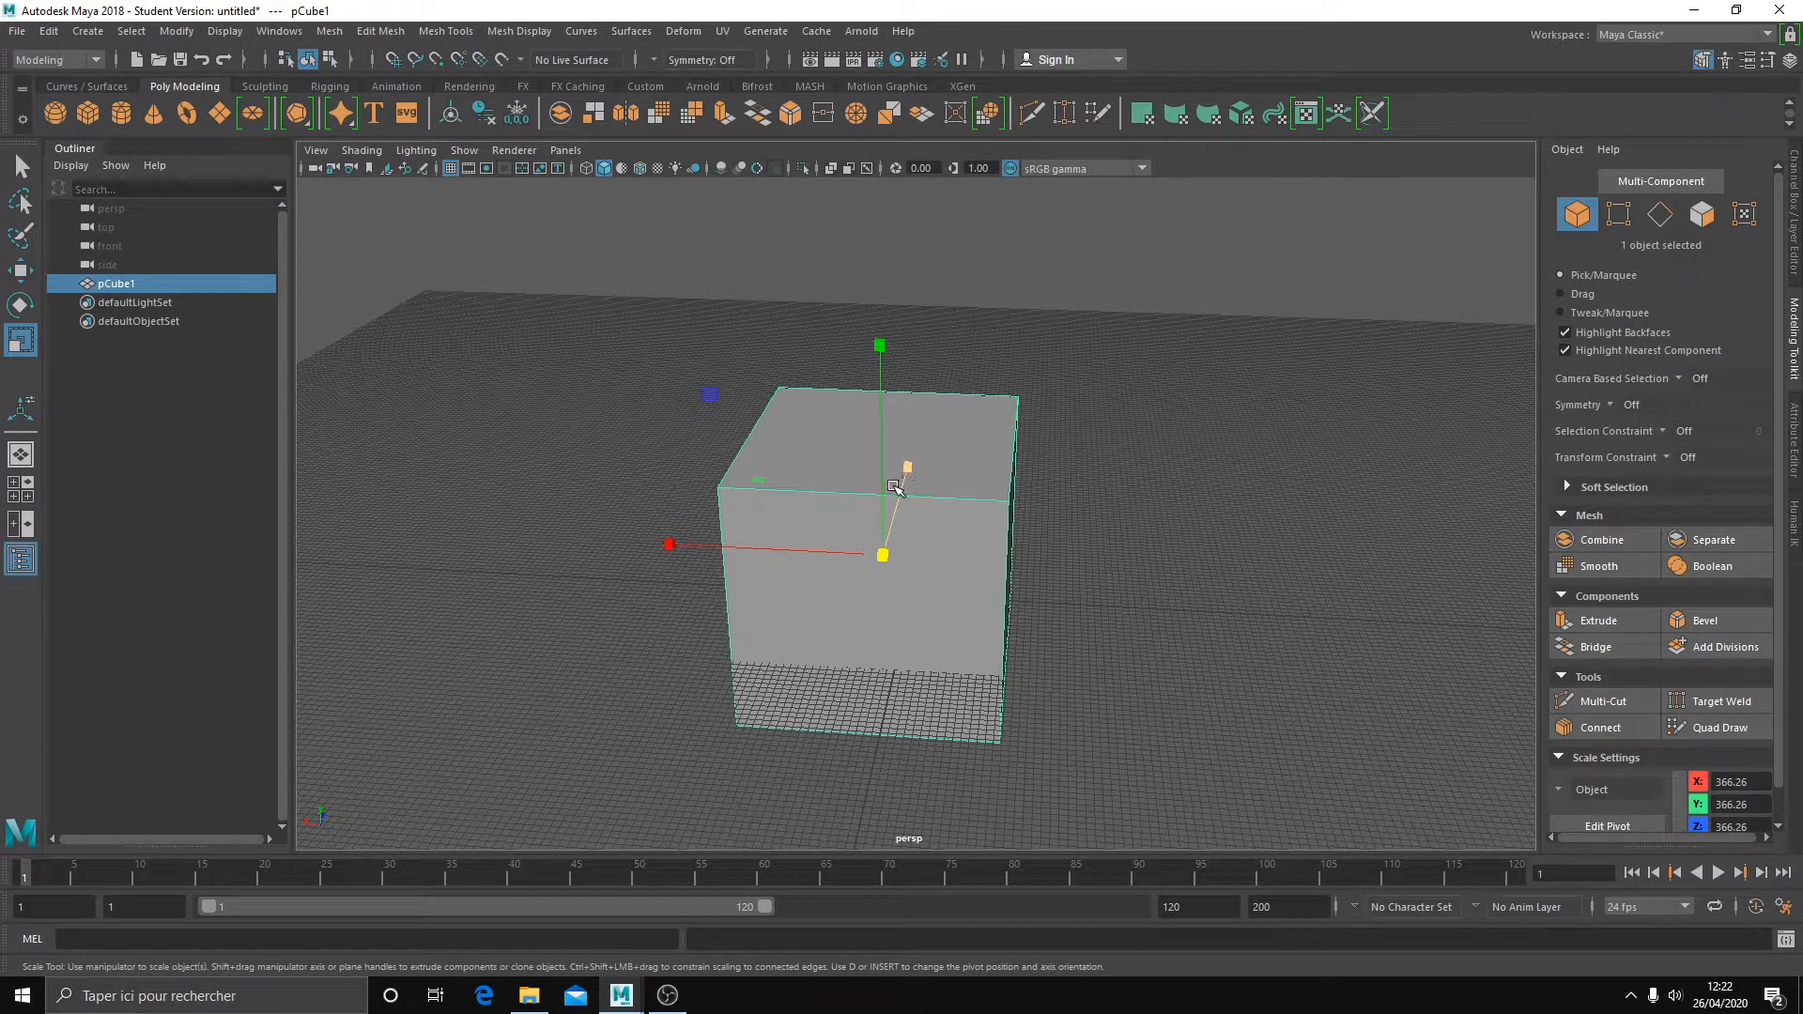
# - Stretch the cube into a box by scaling it to about 621.57 on X and 409.91 on Z
pyautogui.moveTo(817, 560); pyautogui.dragTo(669, 581)
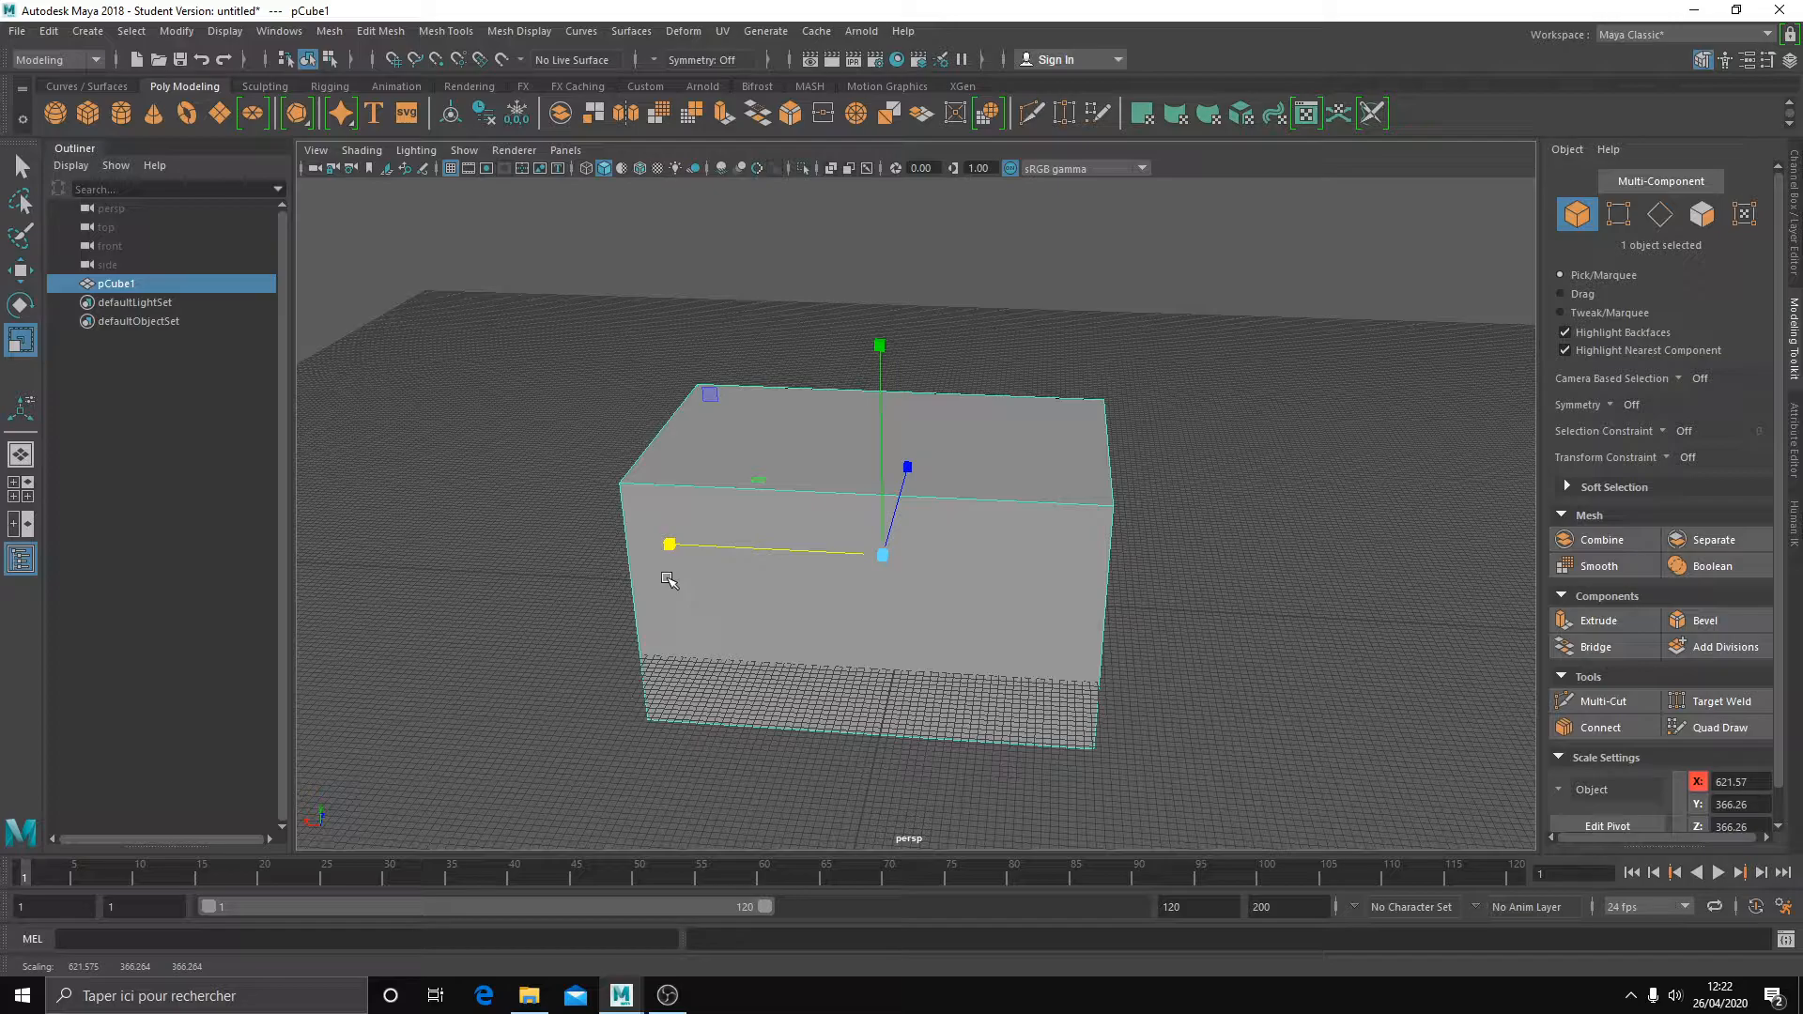
pyautogui.moveTo(676, 577)
pyautogui.keyDown('alt'); pyautogui.mouseDown()
pyautogui.moveTo(592, 583)
pyautogui.moveTo(644, 575)
pyautogui.mouseUp(); pyautogui.keyUp('alt')
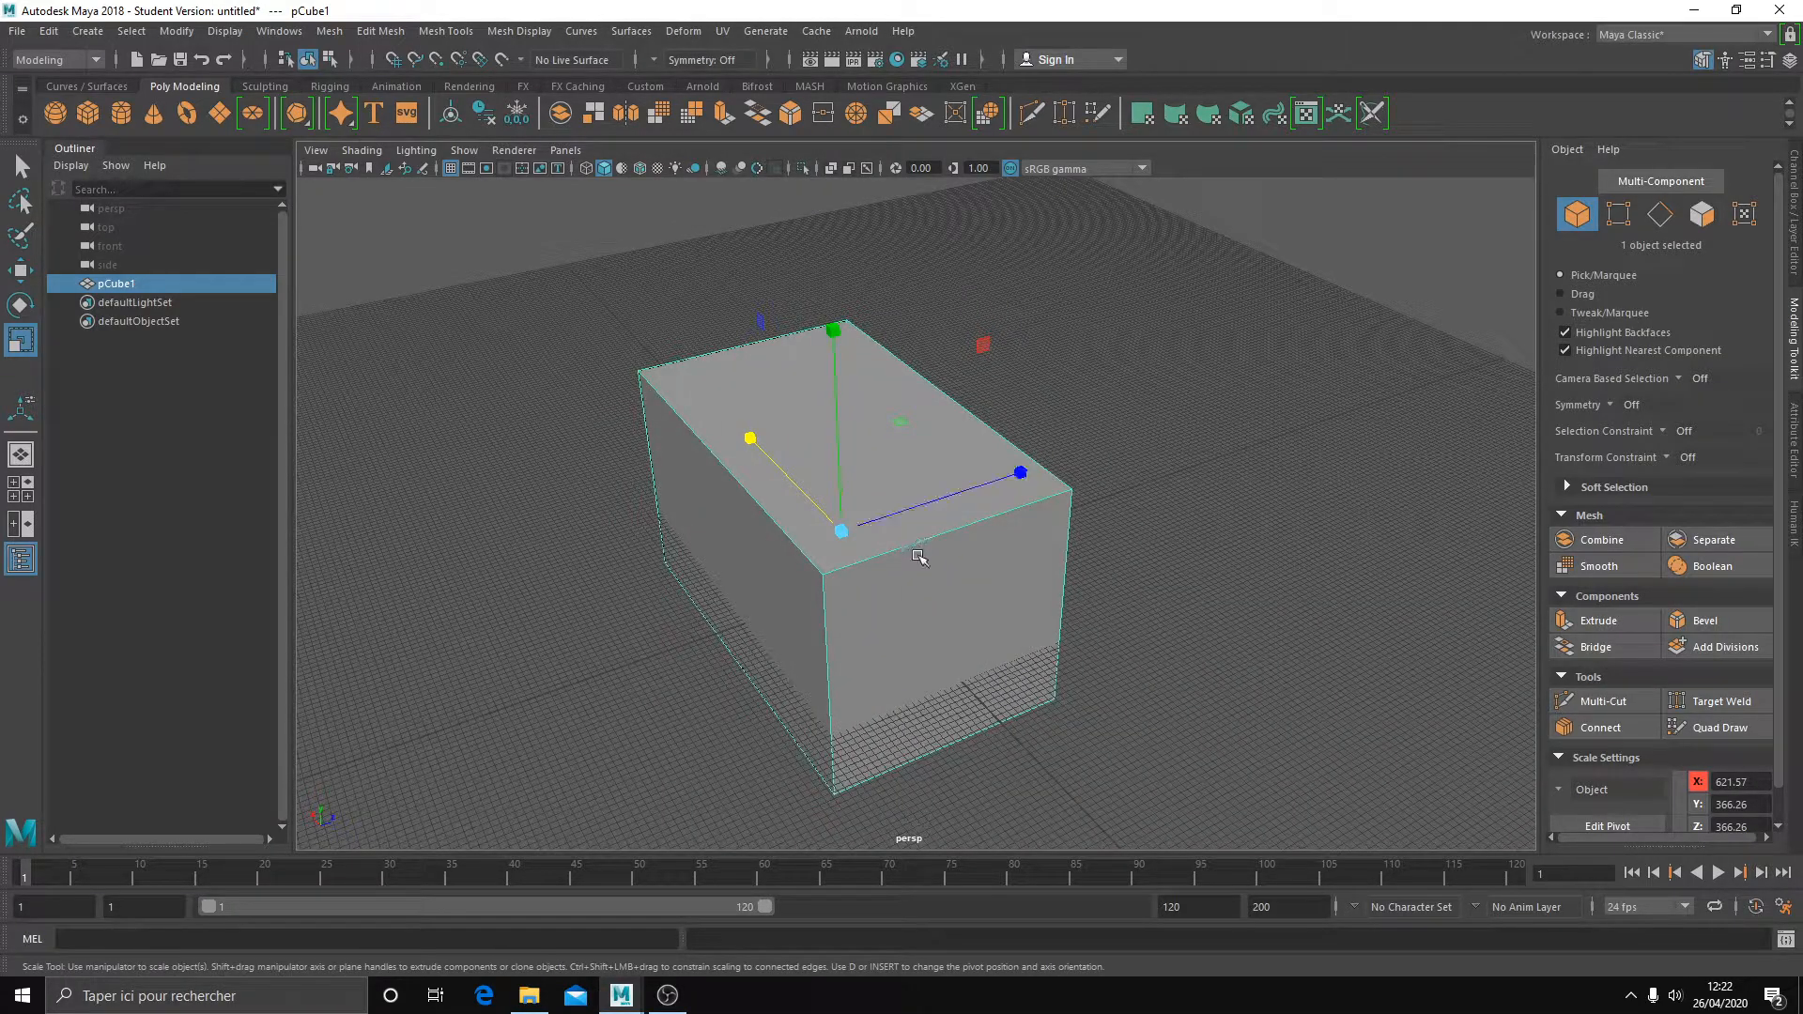
pyautogui.moveTo(913, 555)
pyautogui.keyDown('alt'); pyautogui.mouseDown()
pyautogui.moveTo(1005, 499)
pyautogui.moveTo(855, 507)
pyautogui.moveTo(1019, 501)
pyautogui.mouseUp(); pyautogui.keyUp('alt')
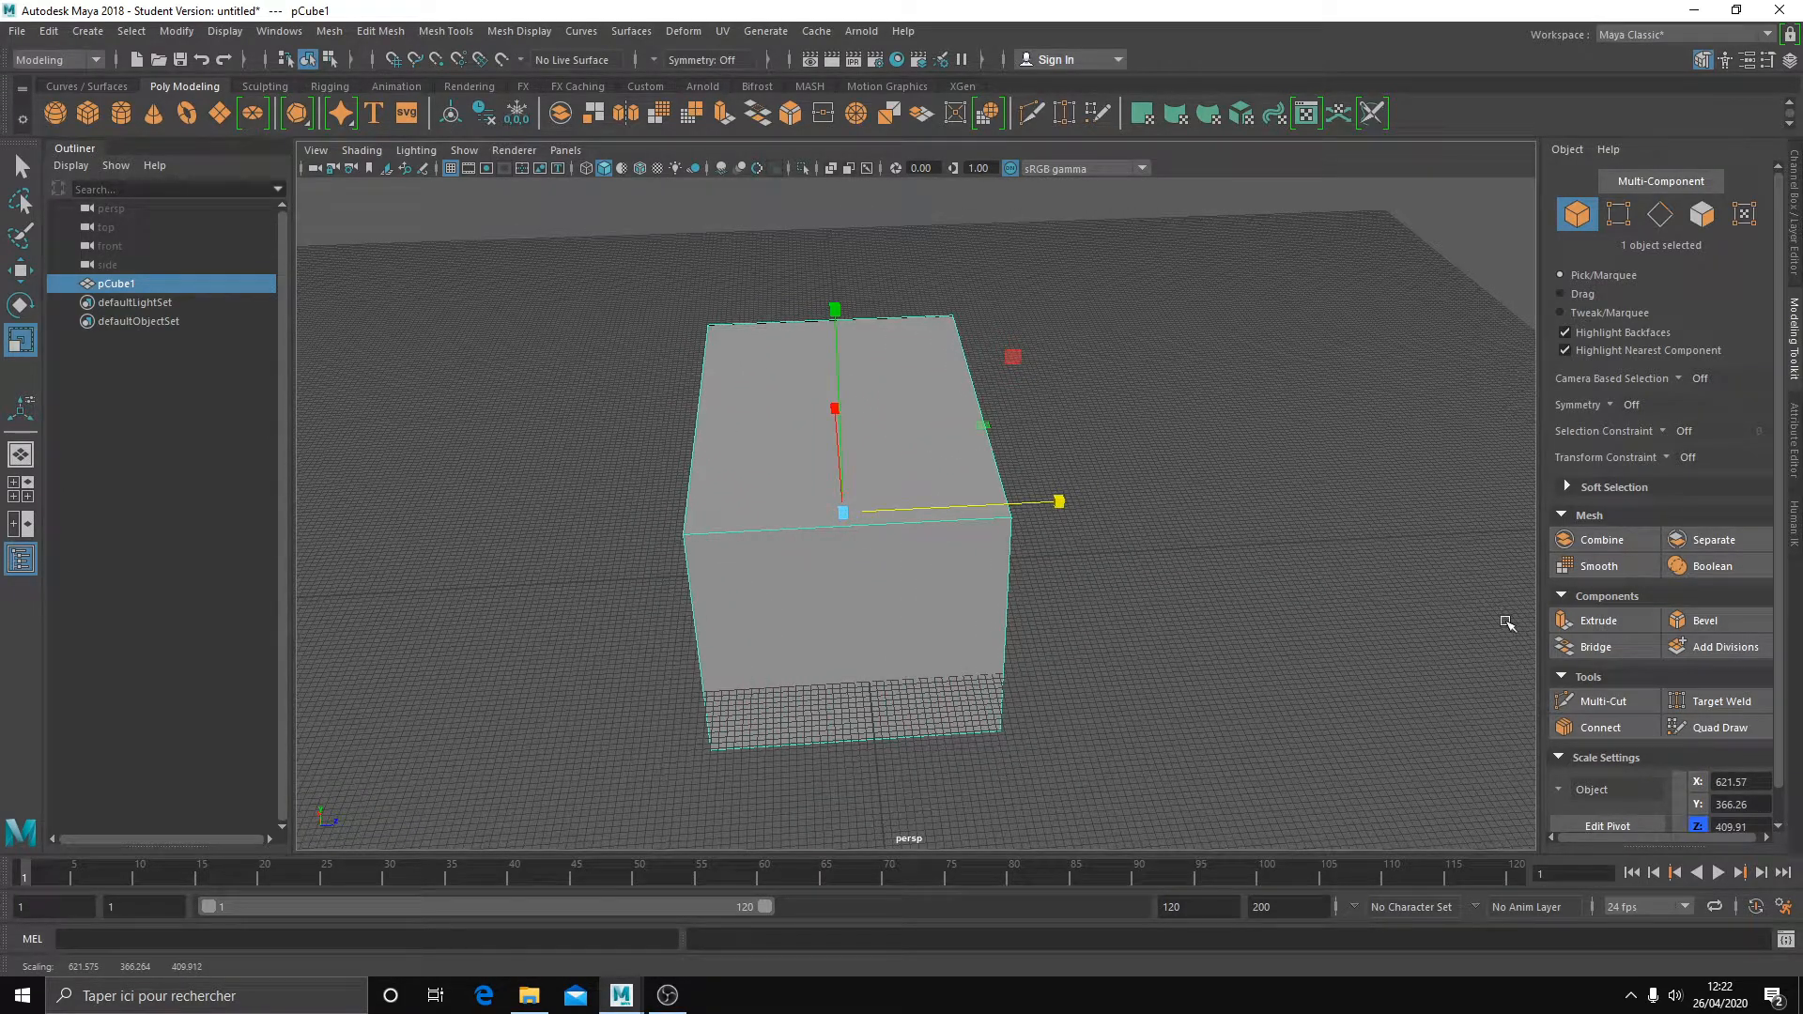
# - Insert three parallel edge loops around the box, and return to selecting the whole object
pyautogui.click(1722, 729)
pyautogui.keyDown('ctrl'); pyautogui.click(928, 507); pyautogui.keyUp('ctrl')
pyautogui.keyDown('ctrl'); pyautogui.click(836, 521); pyautogui.keyUp('ctrl')
pyautogui.keyDown('ctrl'); pyautogui.click(768, 522); pyautogui.keyUp('ctrl')
pyautogui.press('q')
pyautogui.moveTo(920, 454)
pyautogui.mouseDown(button='right')
pyautogui.moveTo(920, 494)
pyautogui.moveTo(981, 428)
pyautogui.mouseUp(button='right')
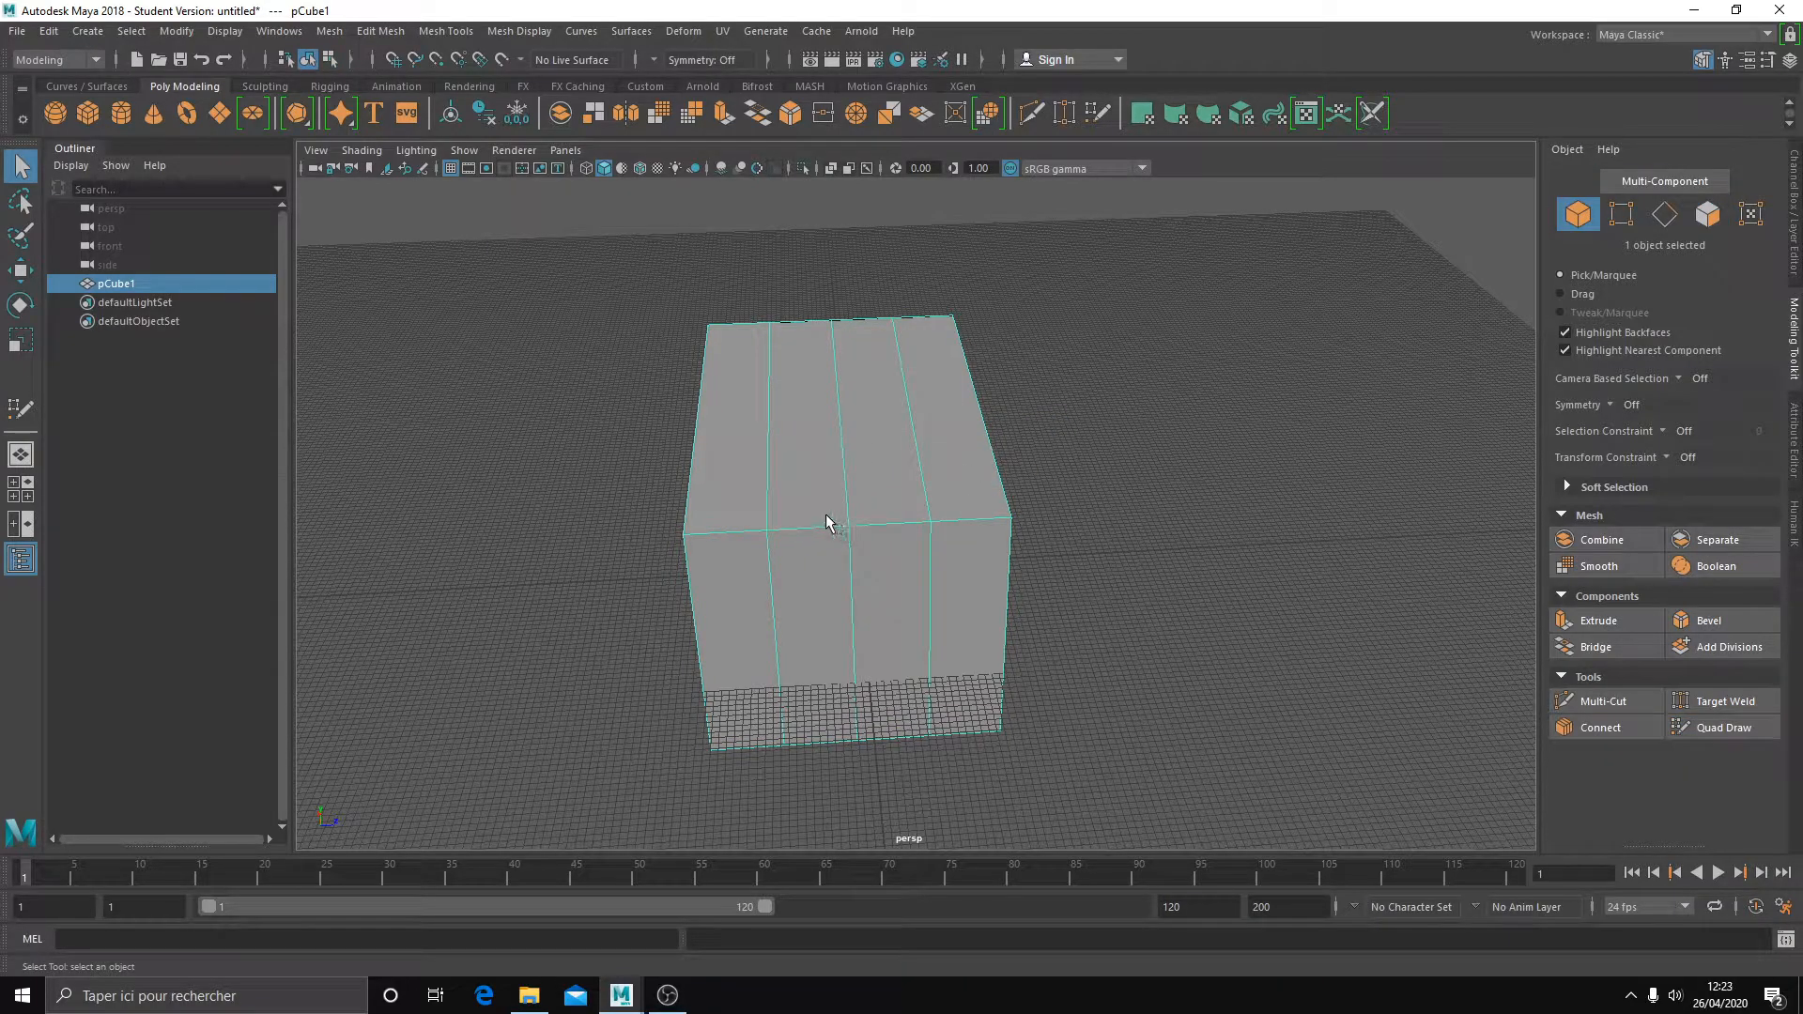
# - Try widening the subdivided box with the Scale tool, and undo the scaling together with the inserted edge loops
pyautogui.press('r')
pyautogui.moveTo(1055, 499); pyautogui.dragTo(1292, 488)
pyautogui.scroll(2, 779, 486)
pyautogui.hotkey('ctrl', 'z')
pyautogui.hotkey('ctrl', 'z')
pyautogui.press('q')
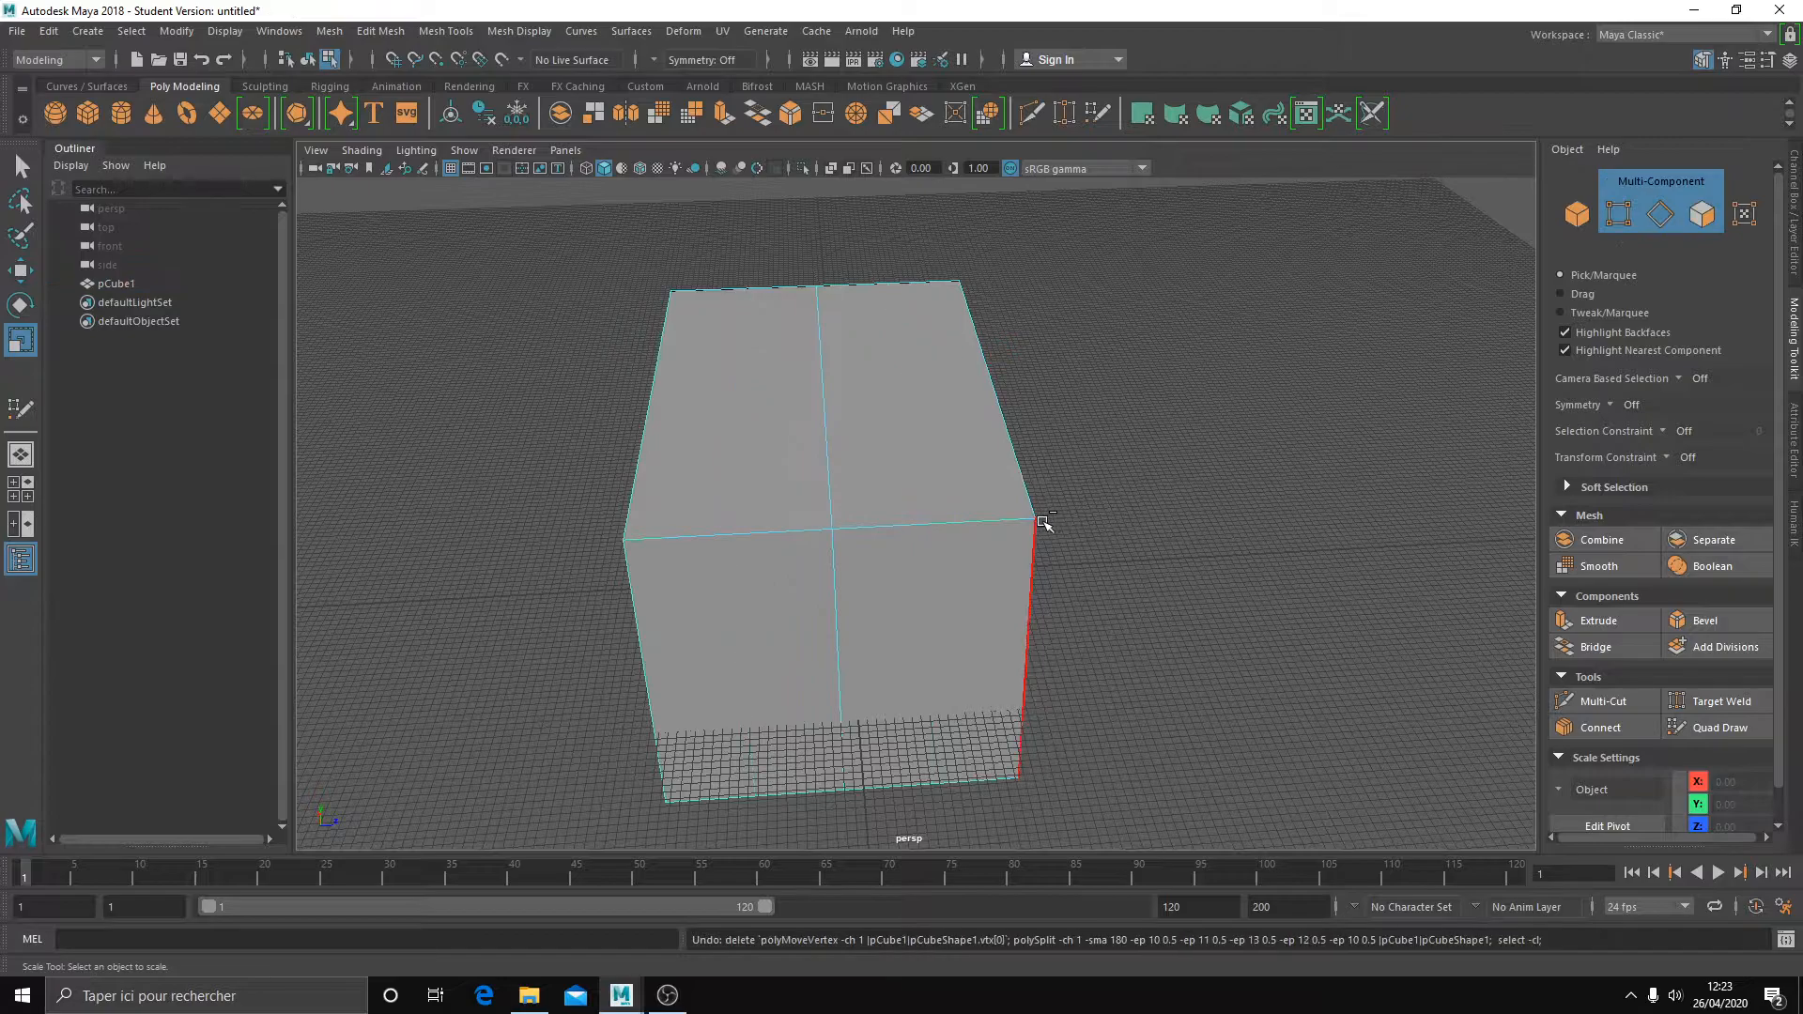
# - Scale the box on its individual axes and uniformly into a large, thin, roughly square slab
pyautogui.moveTo(869, 515)
pyautogui.keyDown('alt'); pyautogui.mouseDown()
pyautogui.moveTo(973, 452)
pyautogui.moveTo(893, 493)
pyautogui.mouseUp(); pyautogui.keyUp('alt')
pyautogui.press('r')
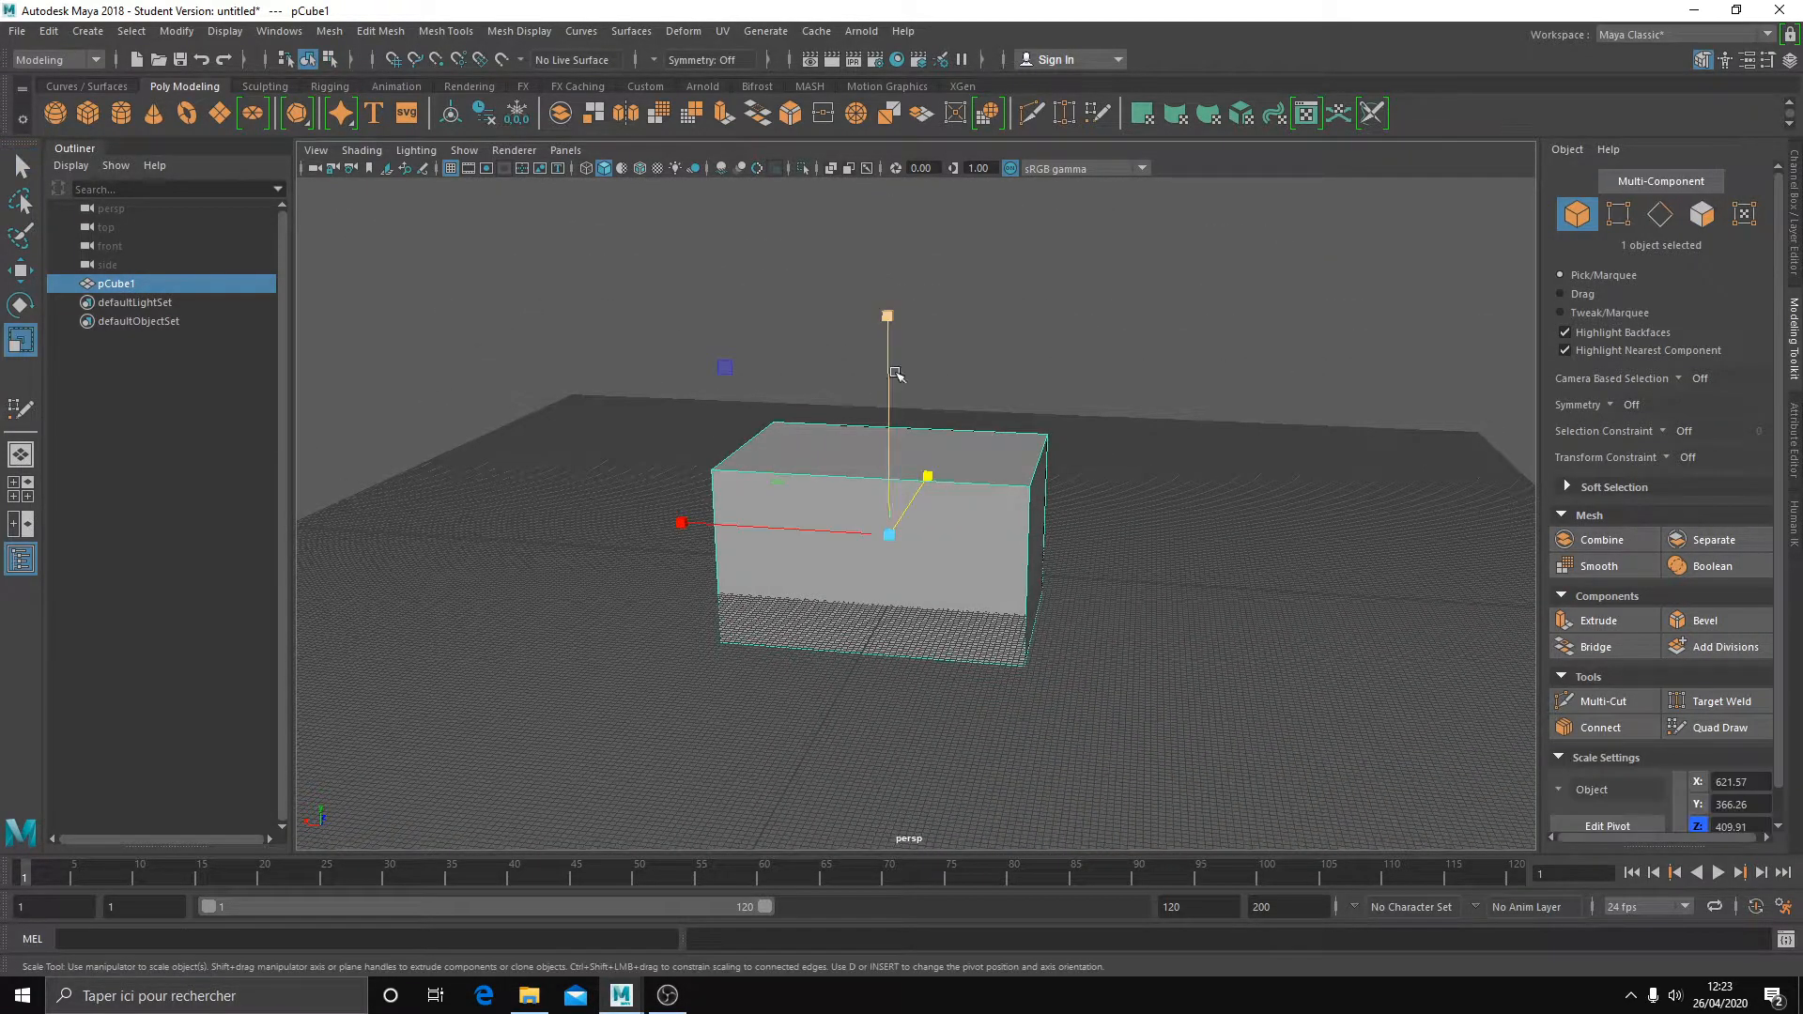
pyautogui.moveTo(888, 317); pyautogui.dragTo(1348, 290)
pyautogui.moveTo(794, 487); pyautogui.dragTo(1019, 463)
pyautogui.press('w')
pyautogui.press('r')
pyautogui.moveTo(886, 536); pyautogui.dragTo(542, 383)
# - Create a second polygon cube at the slab's centre and raise it to about 95.20 on the Y axis
pyautogui.press('w')
pyautogui.click(543, 383)
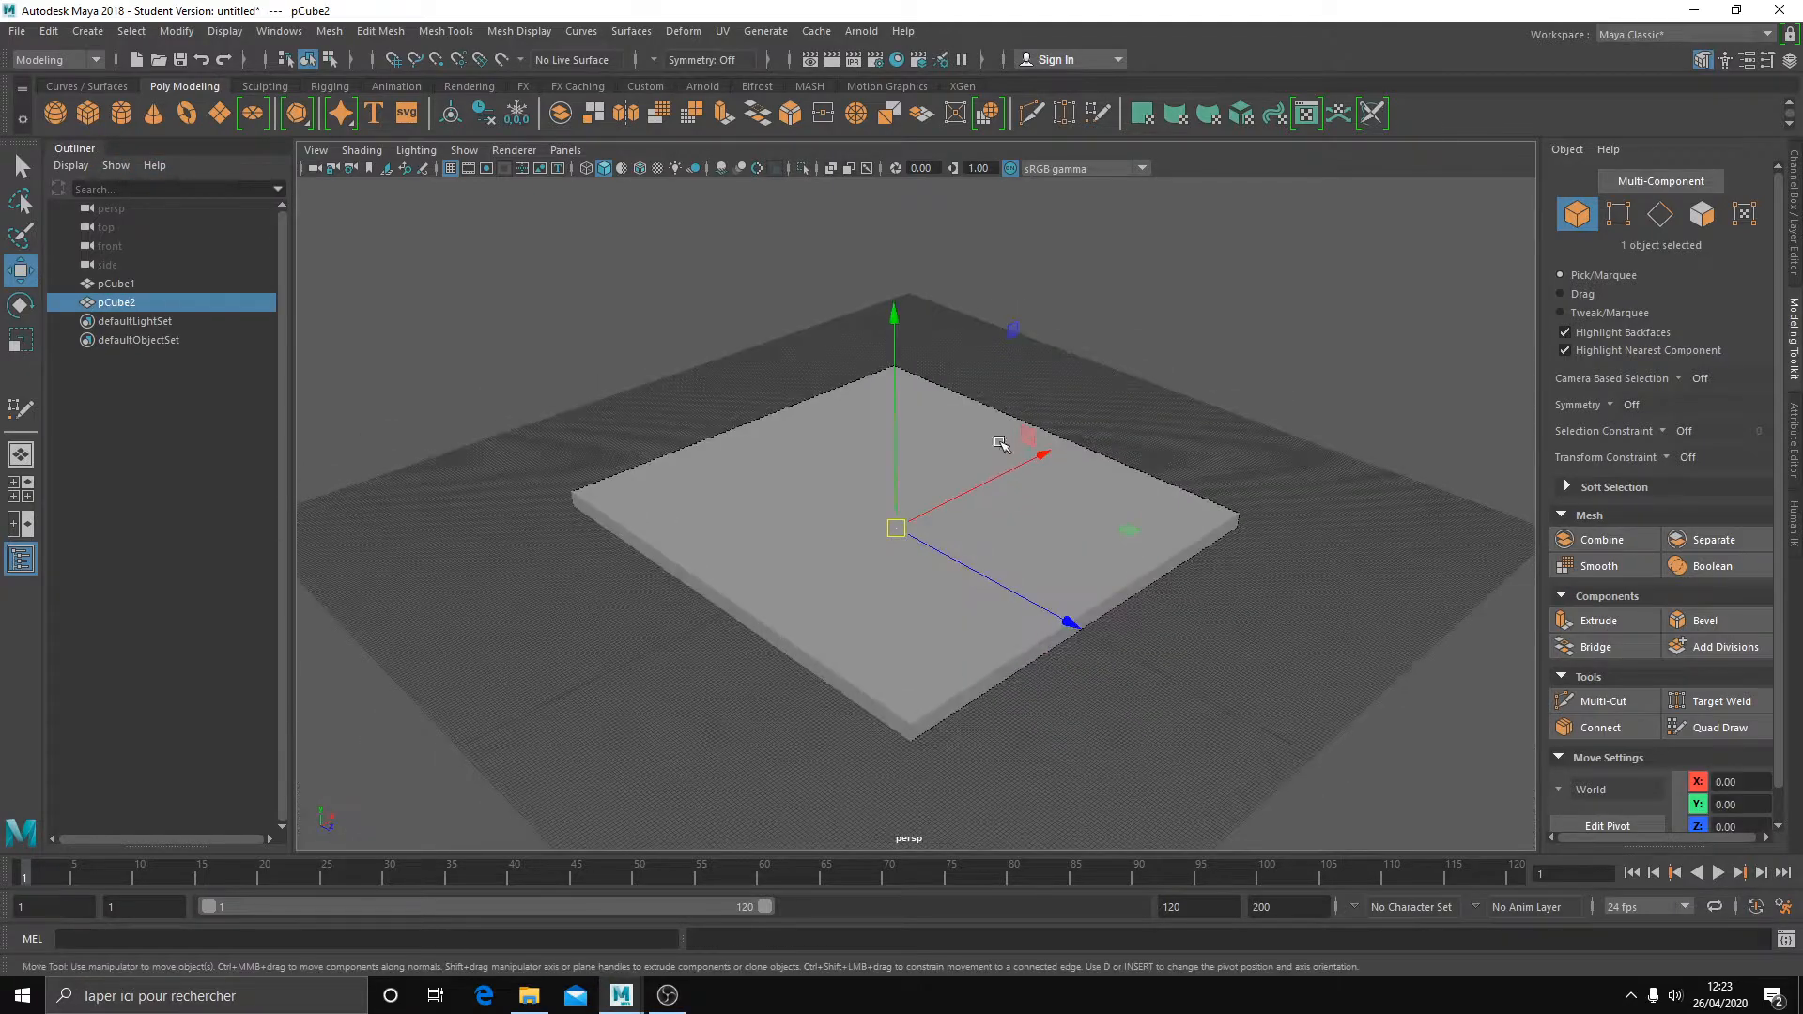
pyautogui.moveTo(899, 458); pyautogui.dragTo(910, 431)
# - Scale the second cube uniformly to about 172.11 and move it to the slab's corner at about X -587.44, Z -698.21
pyautogui.press('r')
pyautogui.scroll(3, 903, 535)
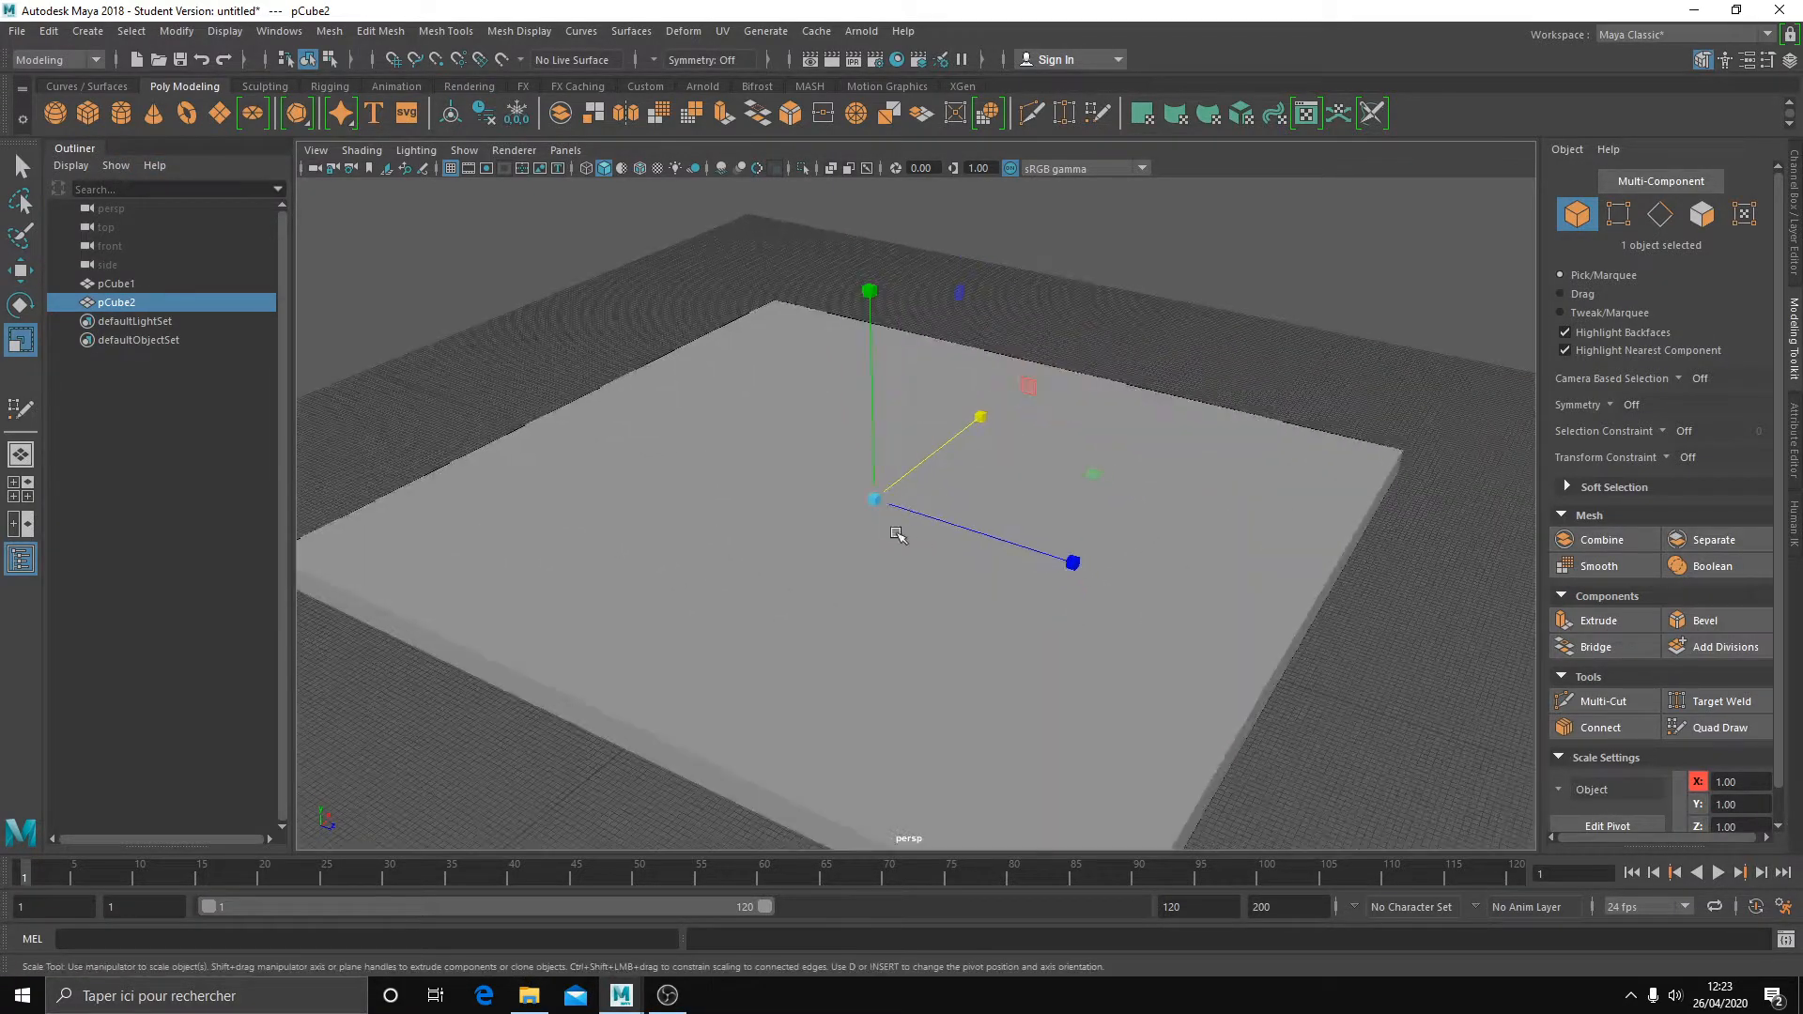
pyautogui.moveTo(872, 496); pyautogui.dragTo(962, 488)
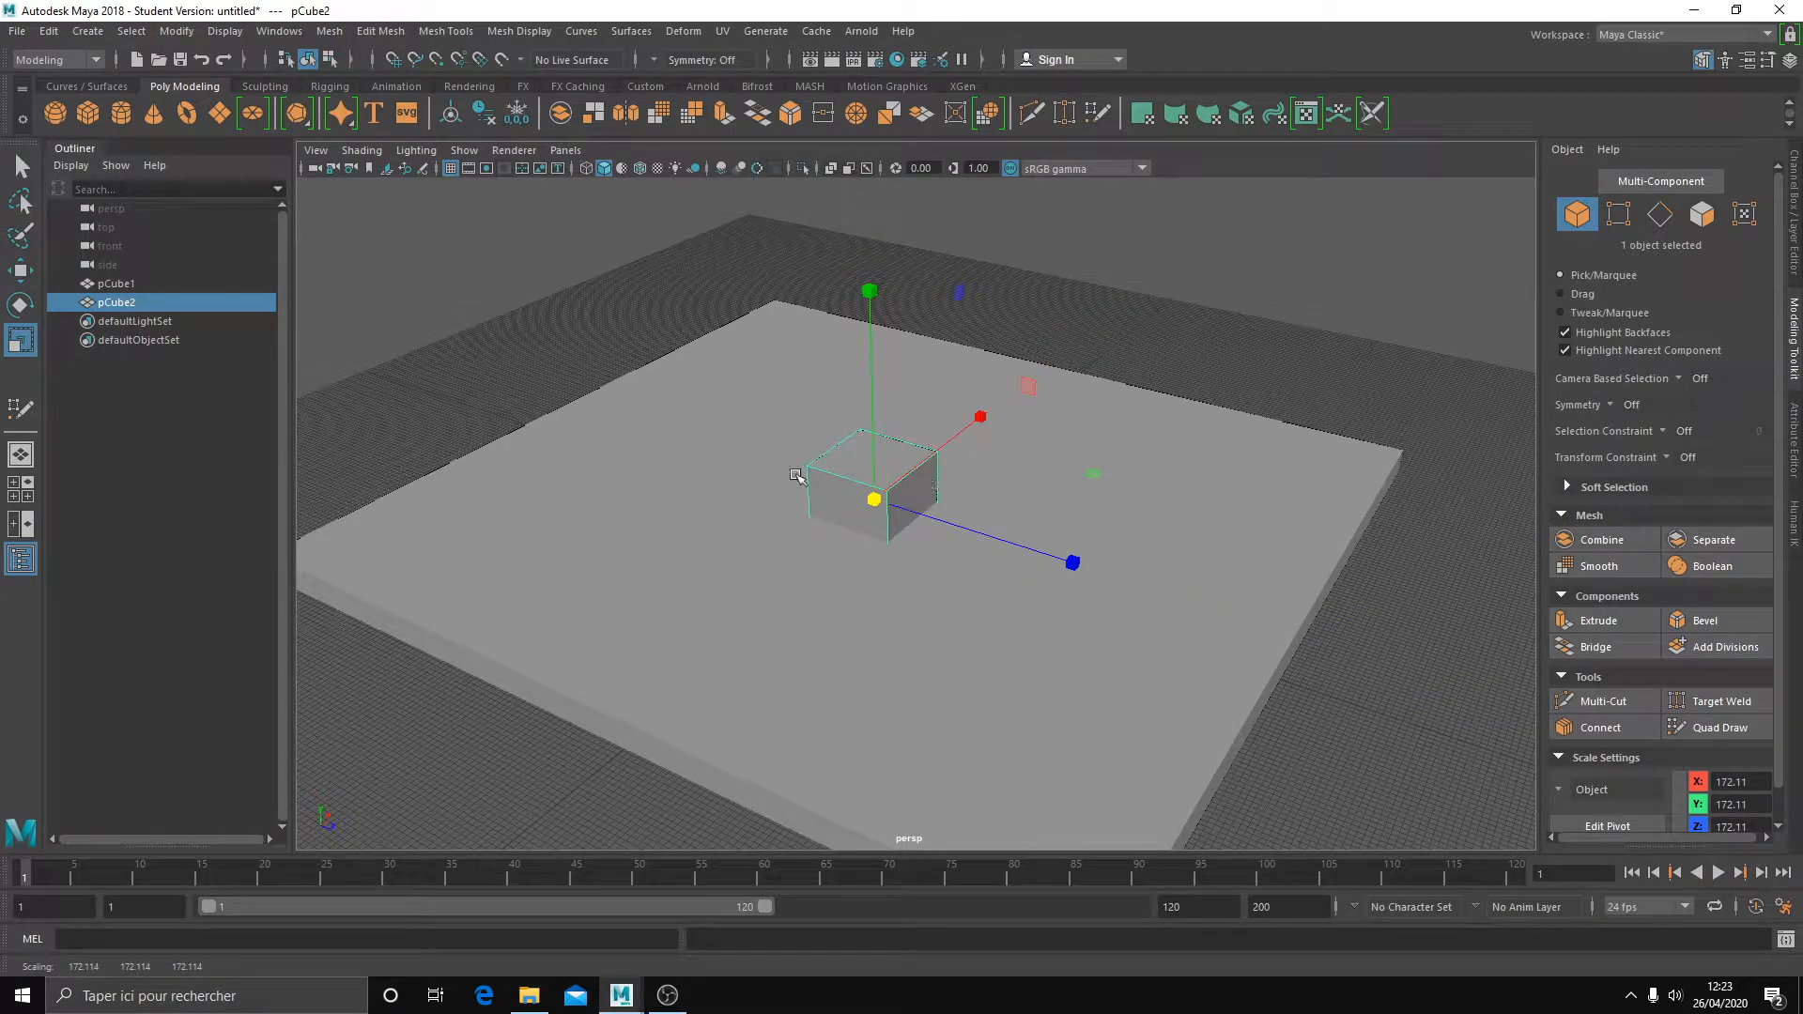
pyautogui.press('w')
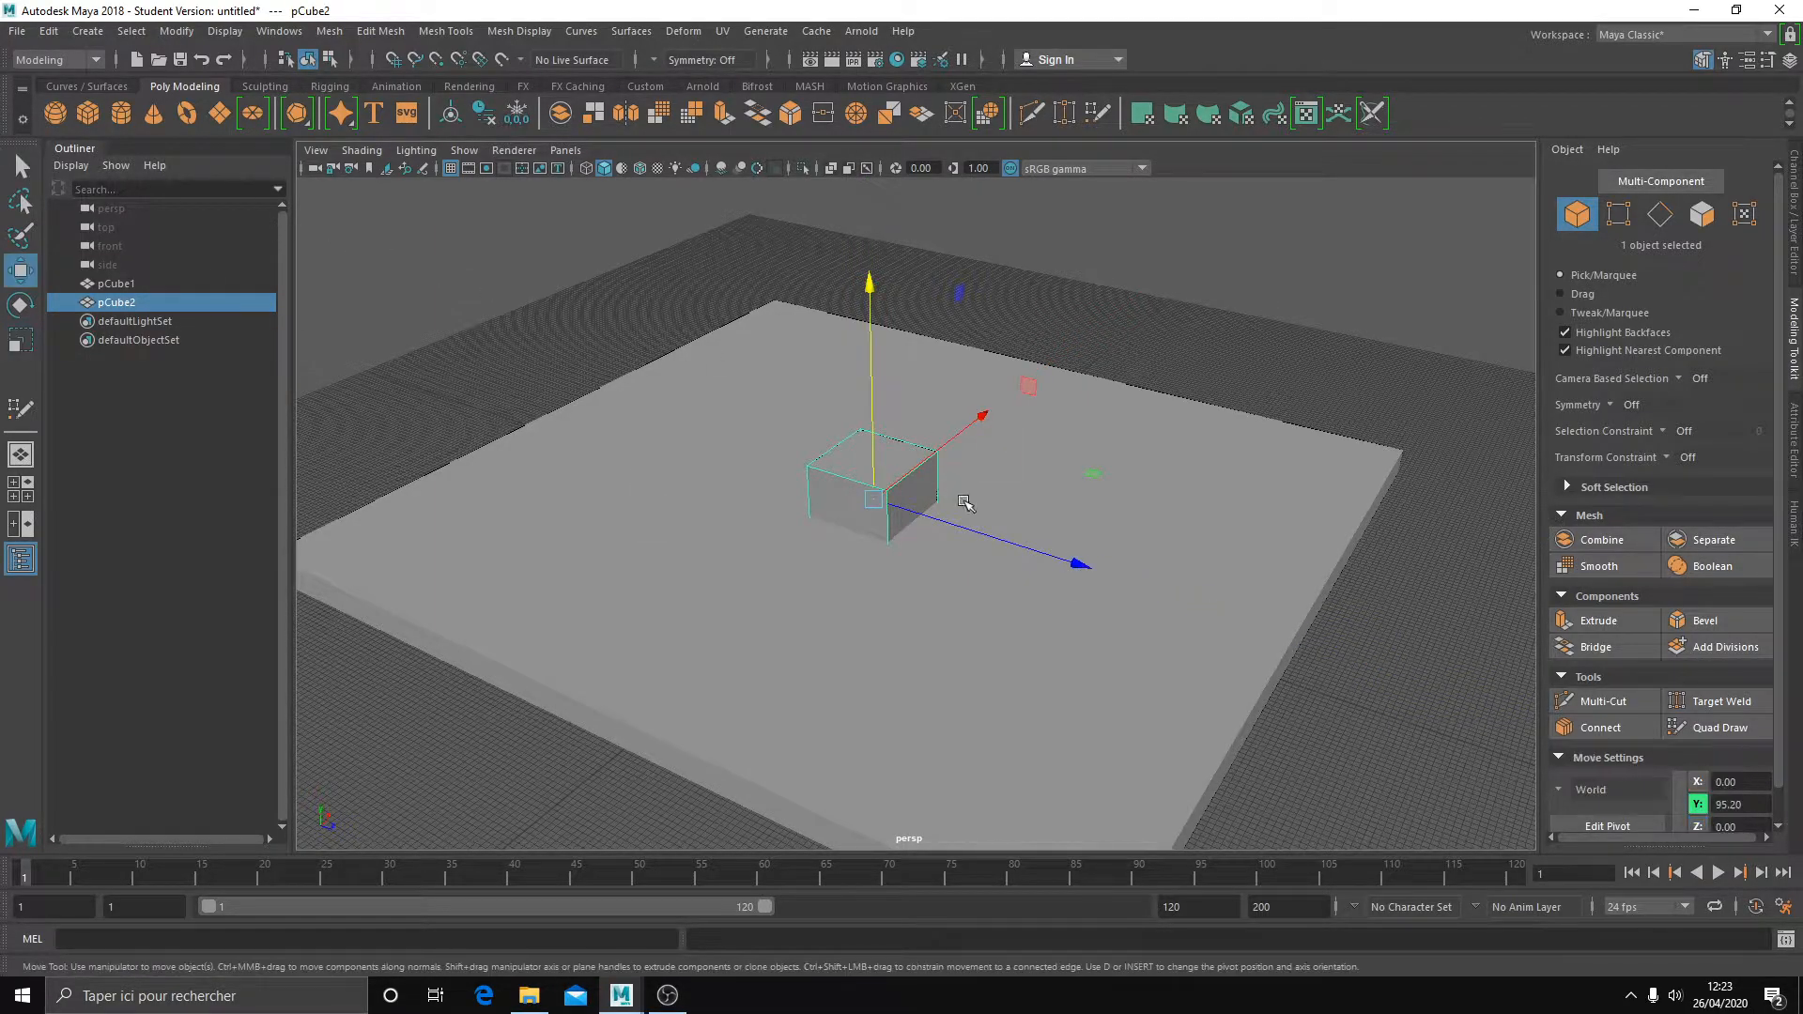
pyautogui.moveTo(1062, 499); pyautogui.dragTo(595, 508)
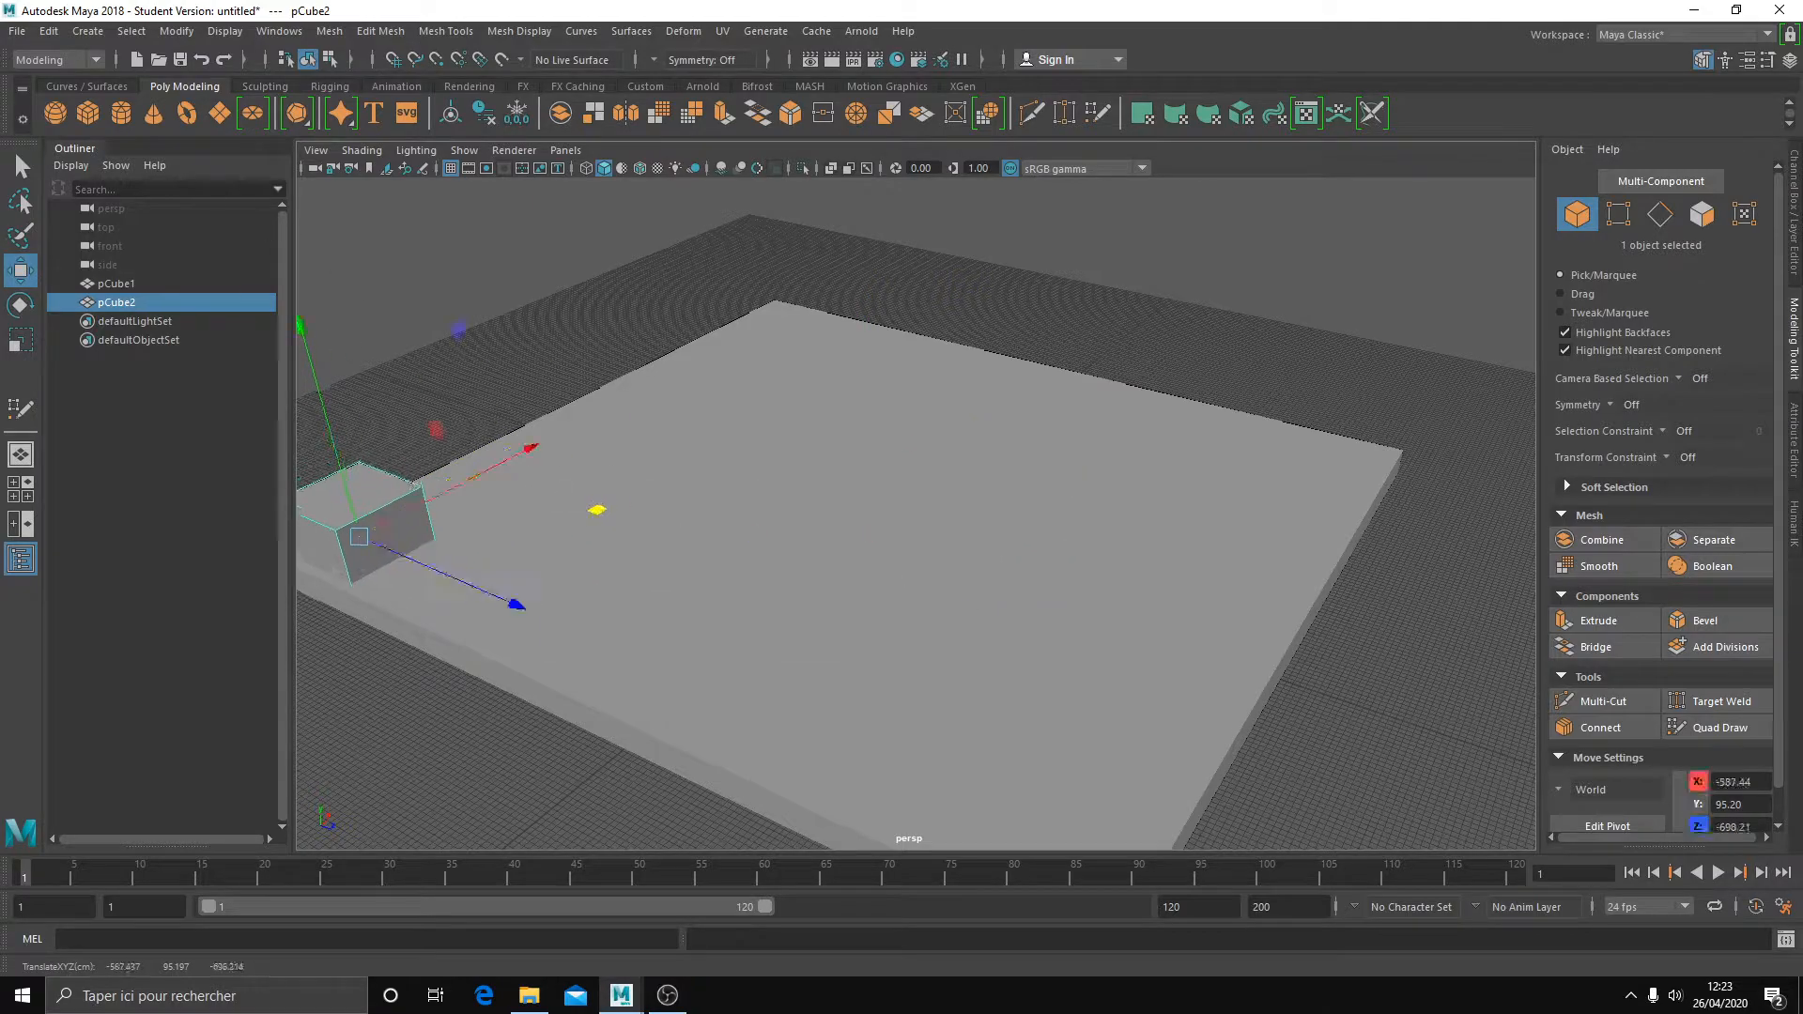
# - Create a third polygon cube and scale it uniformly to about 258.15
pyautogui.click(88, 116)
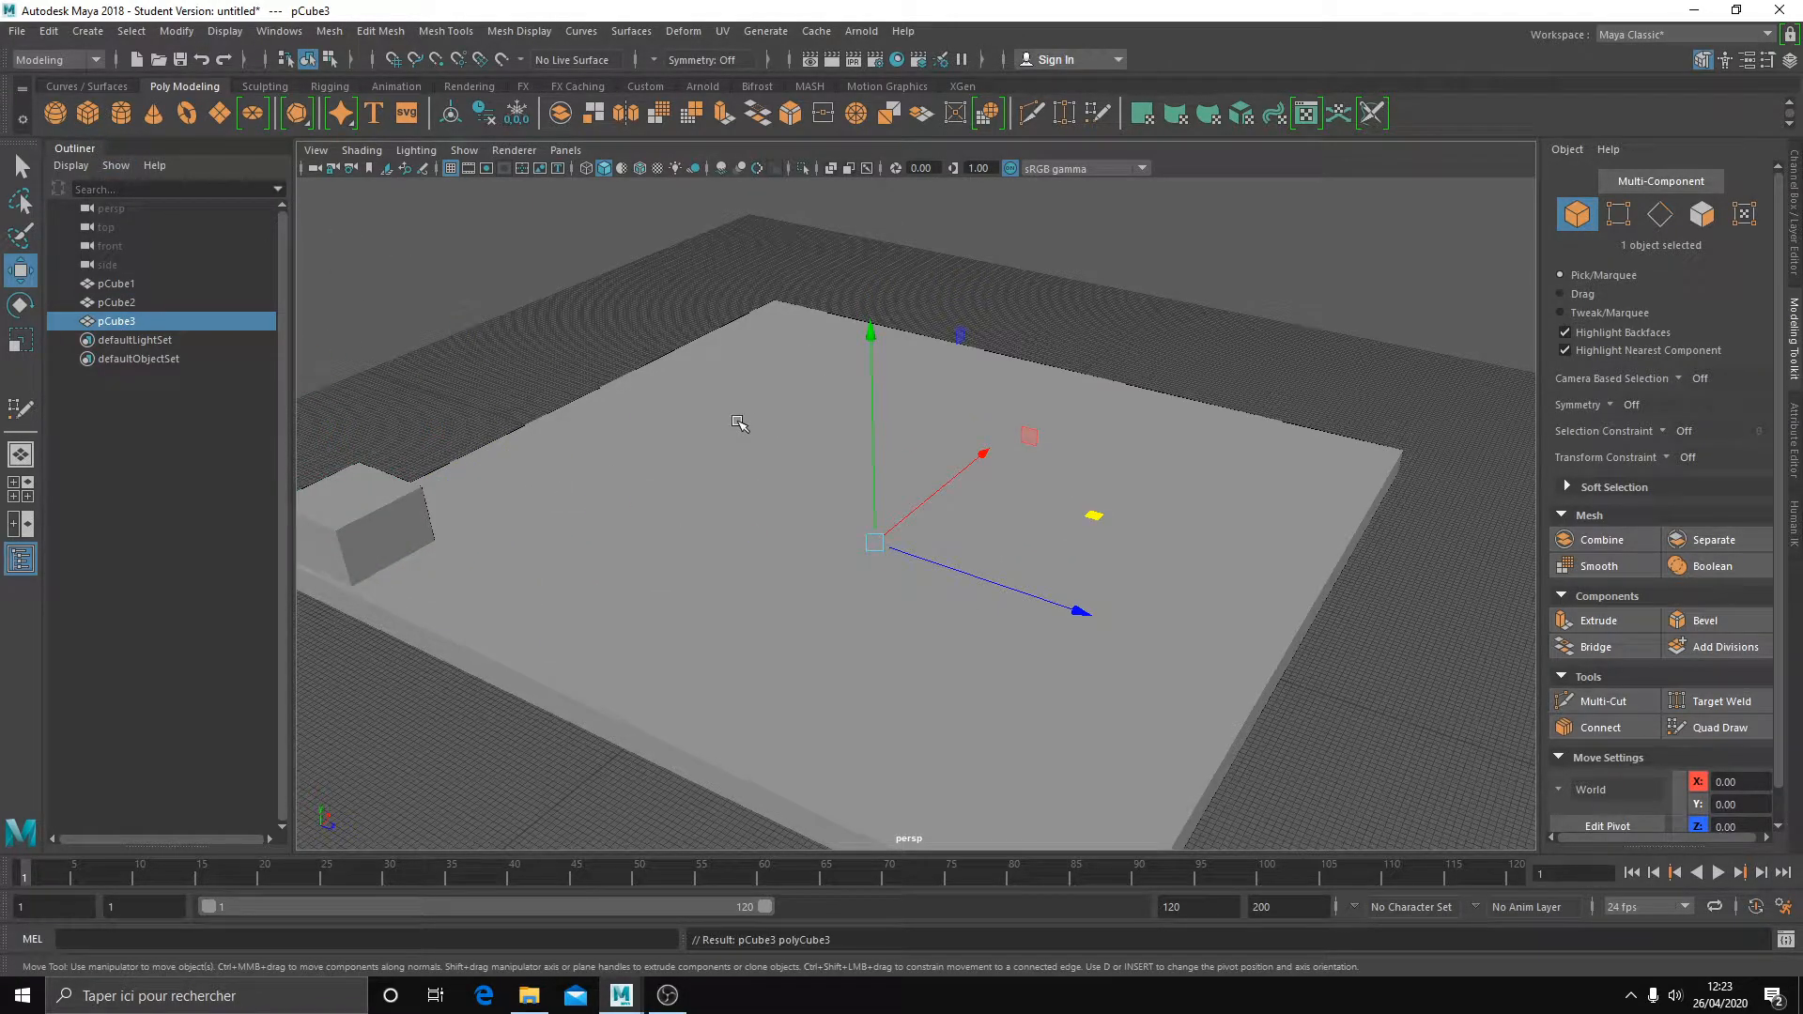
pyautogui.press('r')
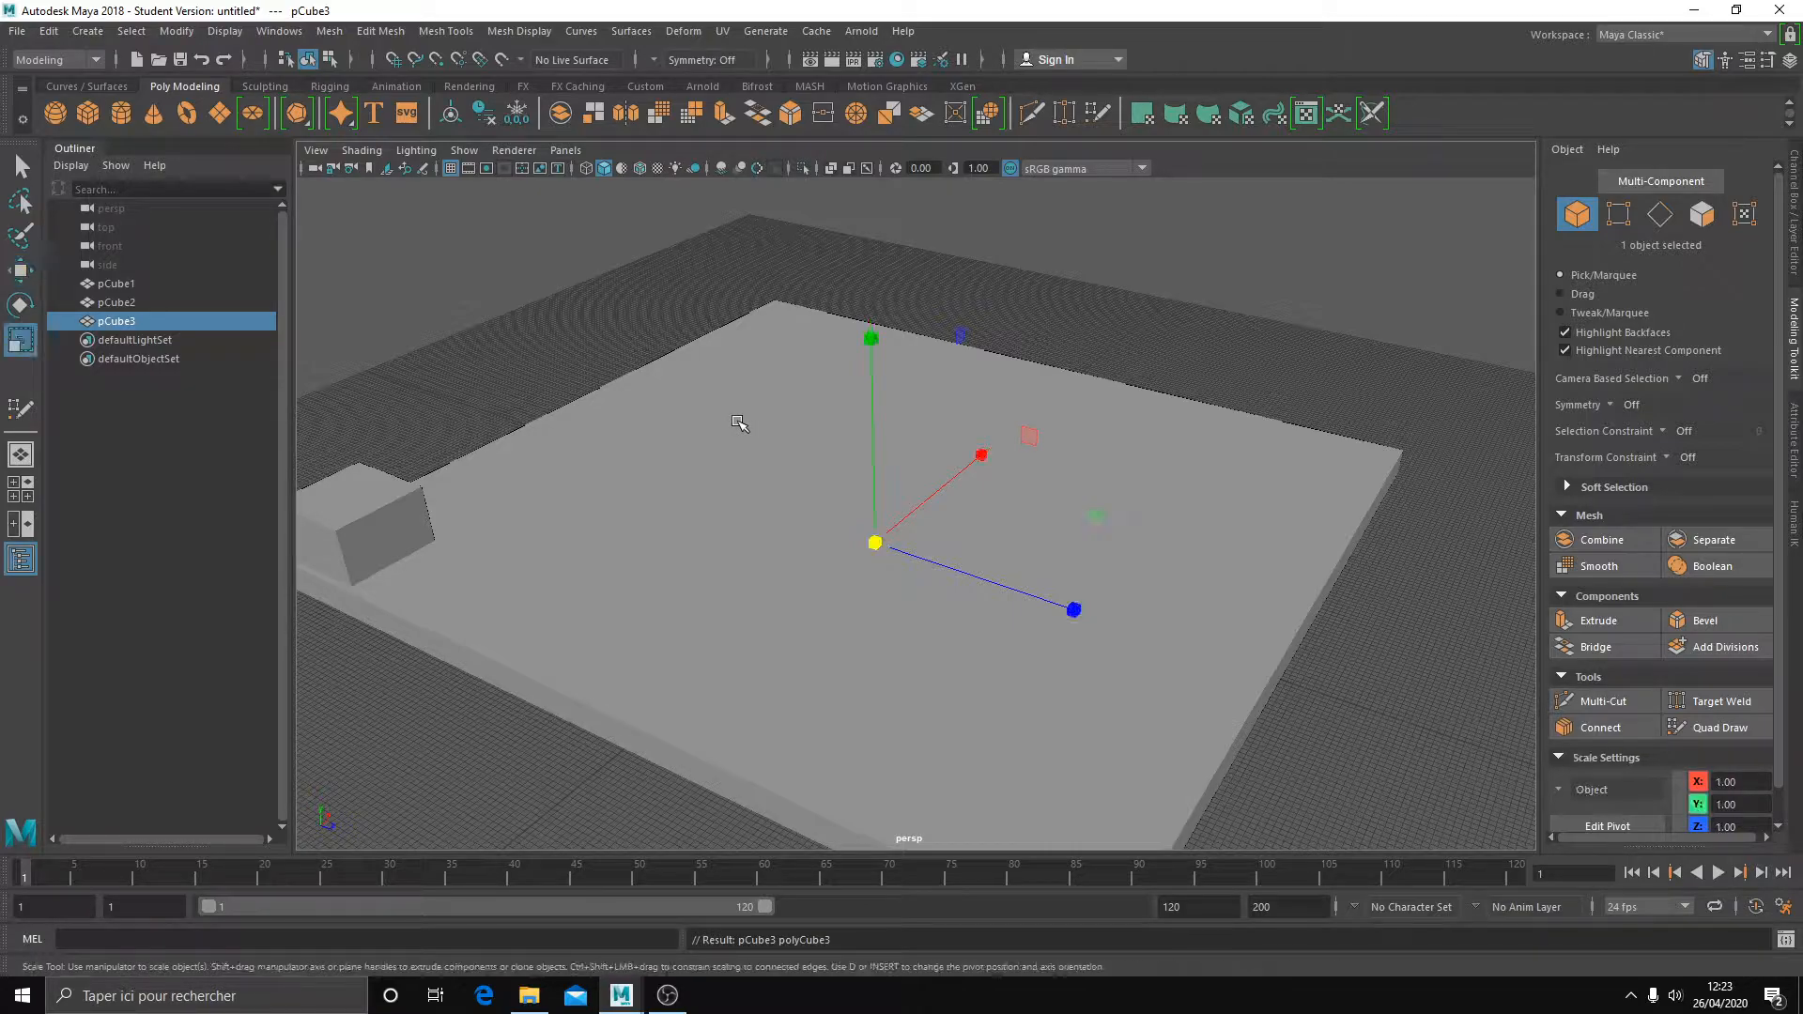
pyautogui.moveTo(875, 542); pyautogui.dragTo(1540, 505)
# - Move the third cube to the slab's opposite corner, at about X 560.88, Y 343.22 and Z 641.46
pyautogui.press('w')
pyautogui.keyDown('alt'); pyautogui.moveTo(1315, 488); pyautogui.dragTo(1080, 437); pyautogui.keyUp('alt')
pyautogui.moveTo(1080, 437); pyautogui.dragTo(1113, 442, button='middle')
# - Narrow the third cube horizontally and stretch it vertically into a thin pillar, and shift it closer to the slab's corner
pyautogui.press('r')
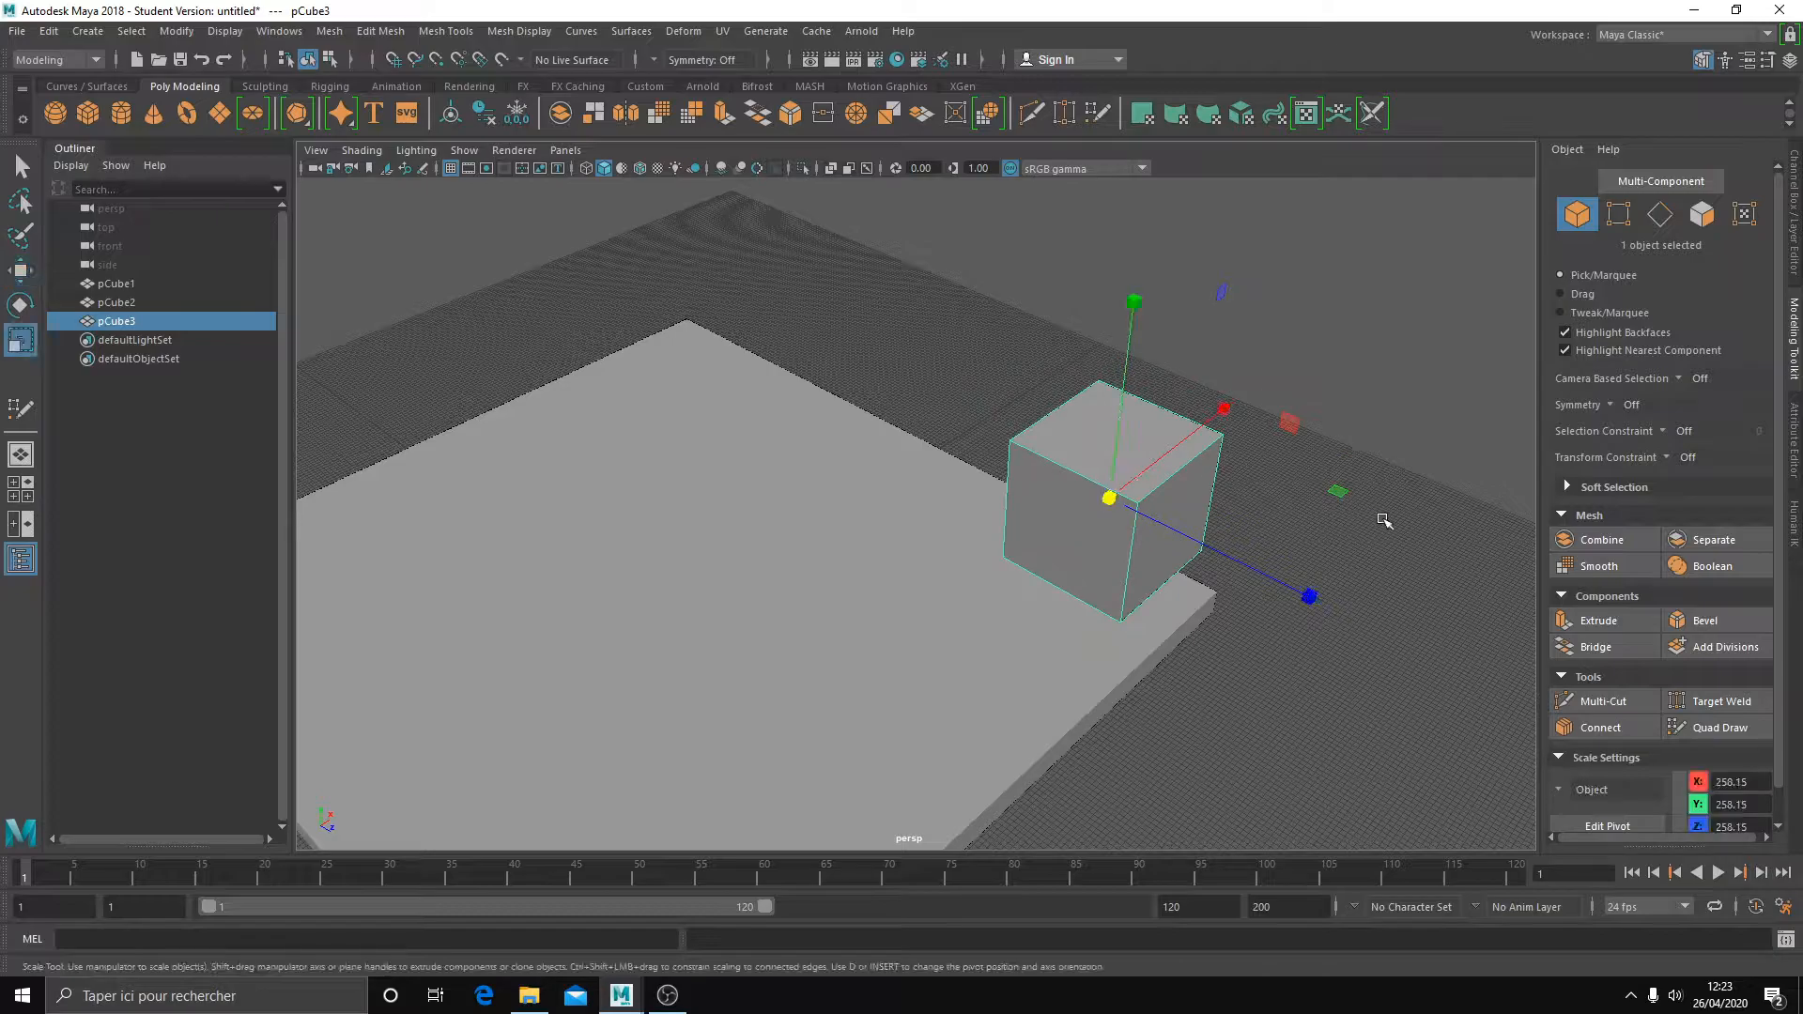
pyautogui.moveTo(1339, 494); pyautogui.dragTo(1263, 488)
pyautogui.moveTo(1134, 302); pyautogui.dragTo(1162, 103)
pyautogui.press('w')
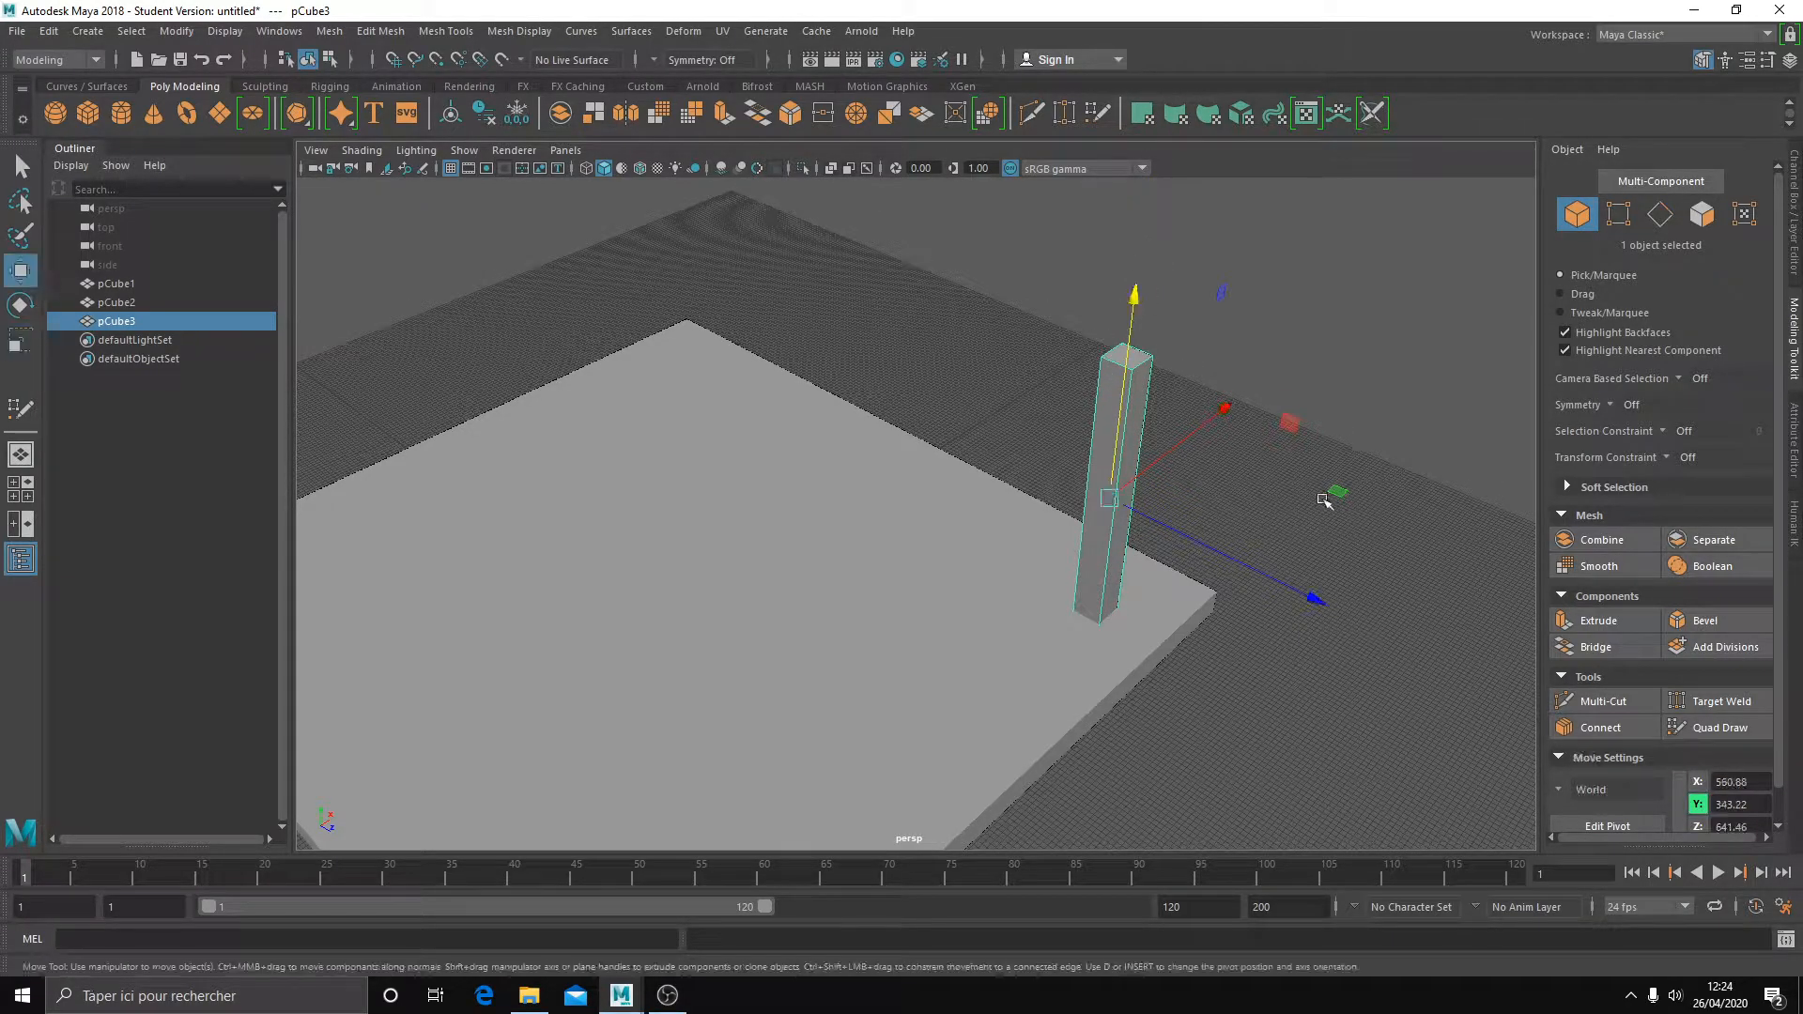
pyautogui.moveTo(1338, 492); pyautogui.dragTo(1413, 480)
# - Select the second cube at the slab's corner, try narrowing it along X and Z together to about 34.69, and undo the change
pyautogui.keyDown('alt'); pyautogui.moveTo(1057, 546); pyautogui.dragTo(1287, 516); pyautogui.keyUp('alt')
pyautogui.click(518, 508)
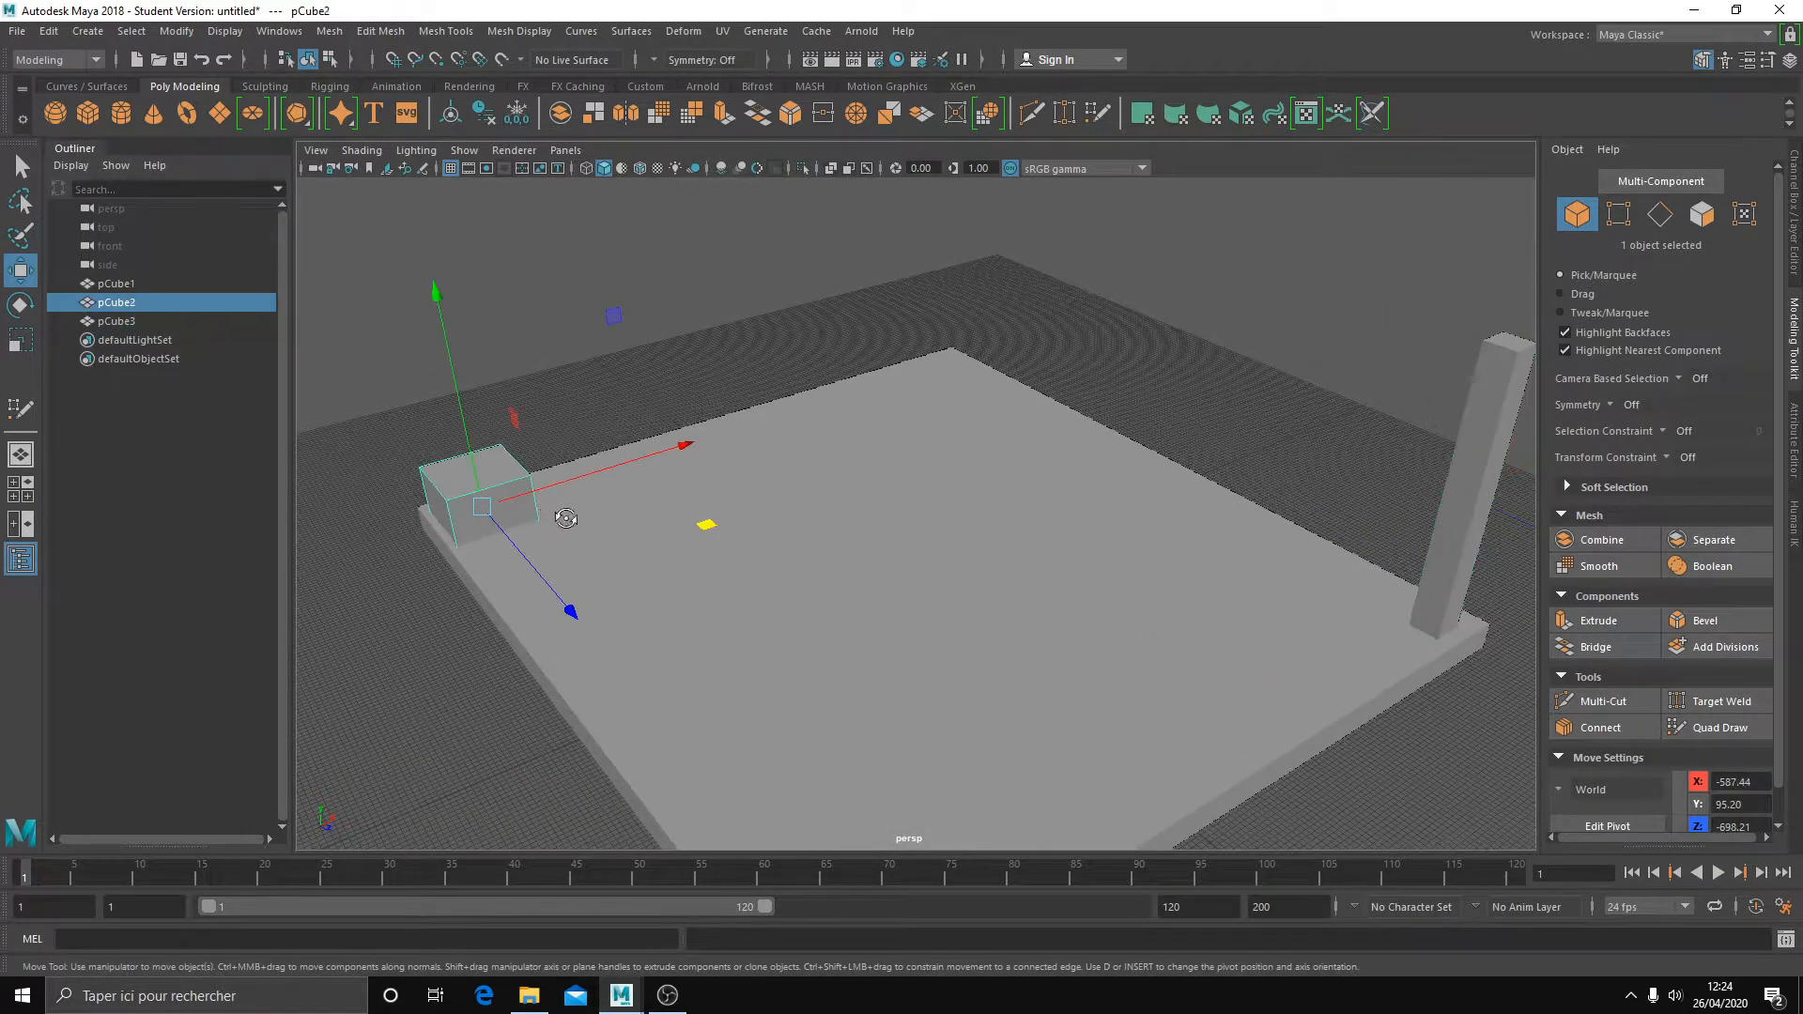
pyautogui.keyDown('alt'); pyautogui.moveTo(551, 516); pyautogui.dragTo(820, 516); pyautogui.keyUp('alt')
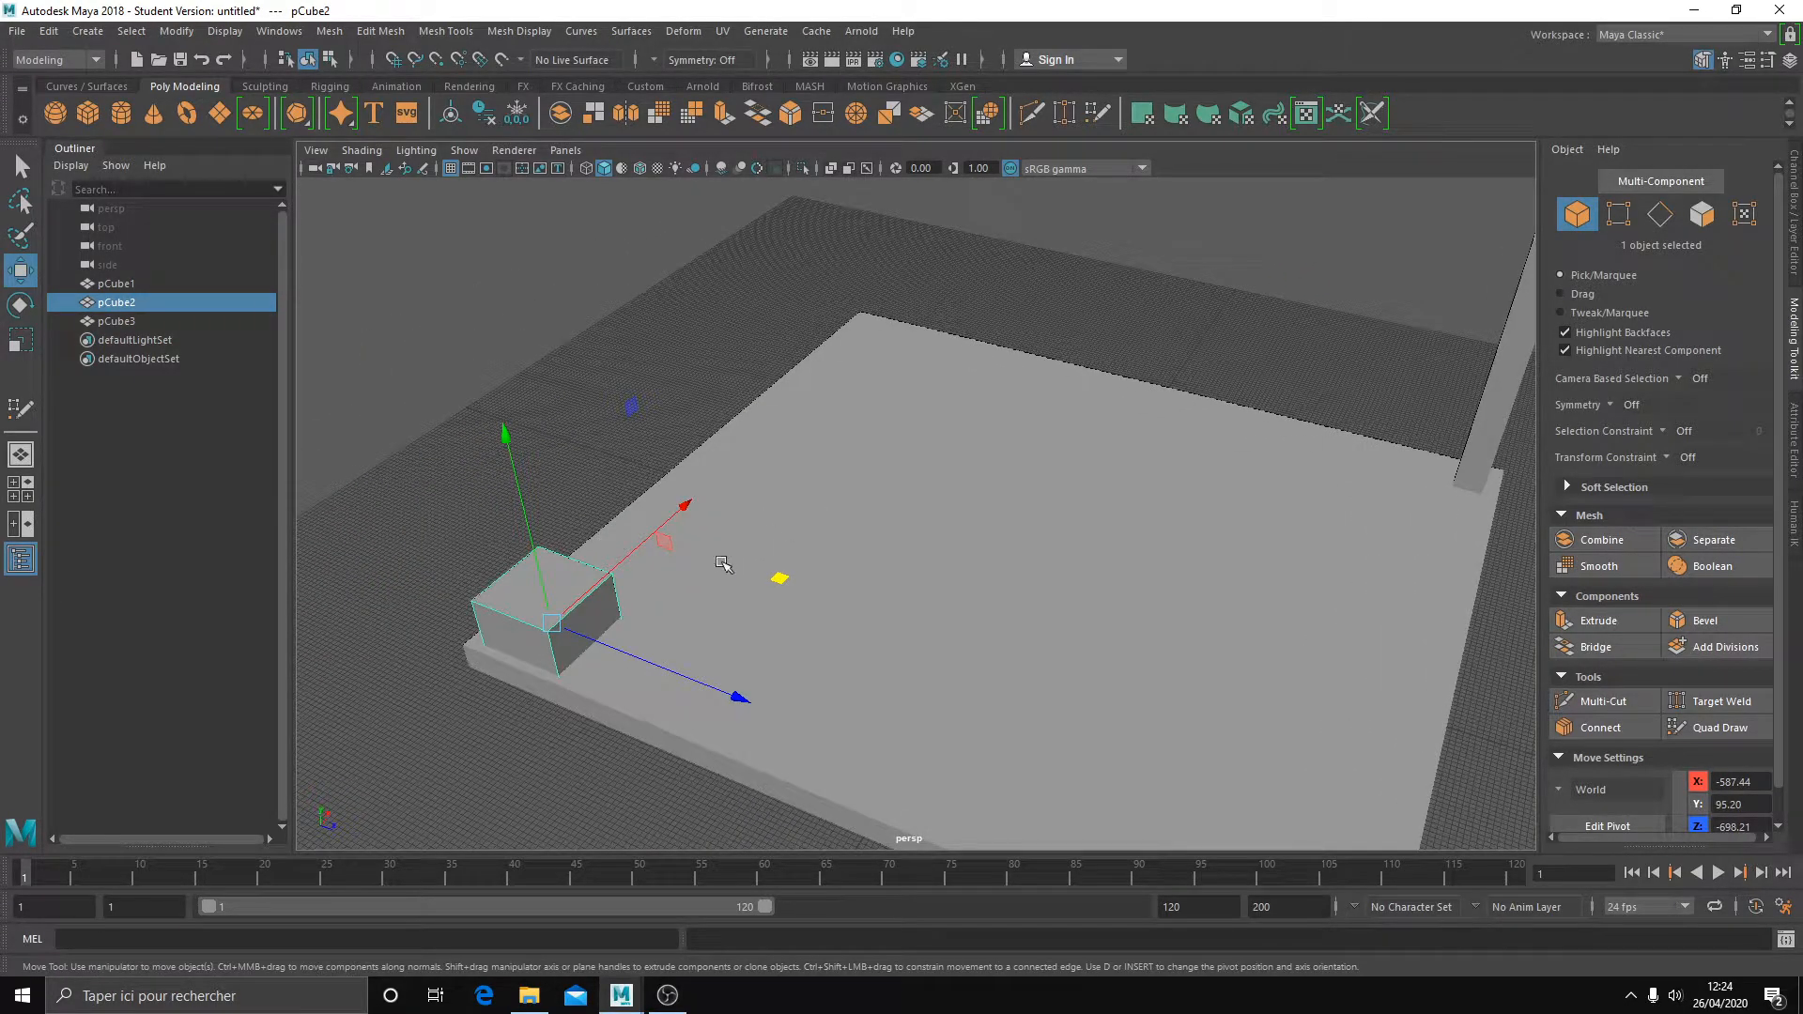
pyautogui.keyDown('alt'); pyautogui.moveTo(721, 563); pyautogui.dragTo(908, 507, button='middle'); pyautogui.keyUp('alt')
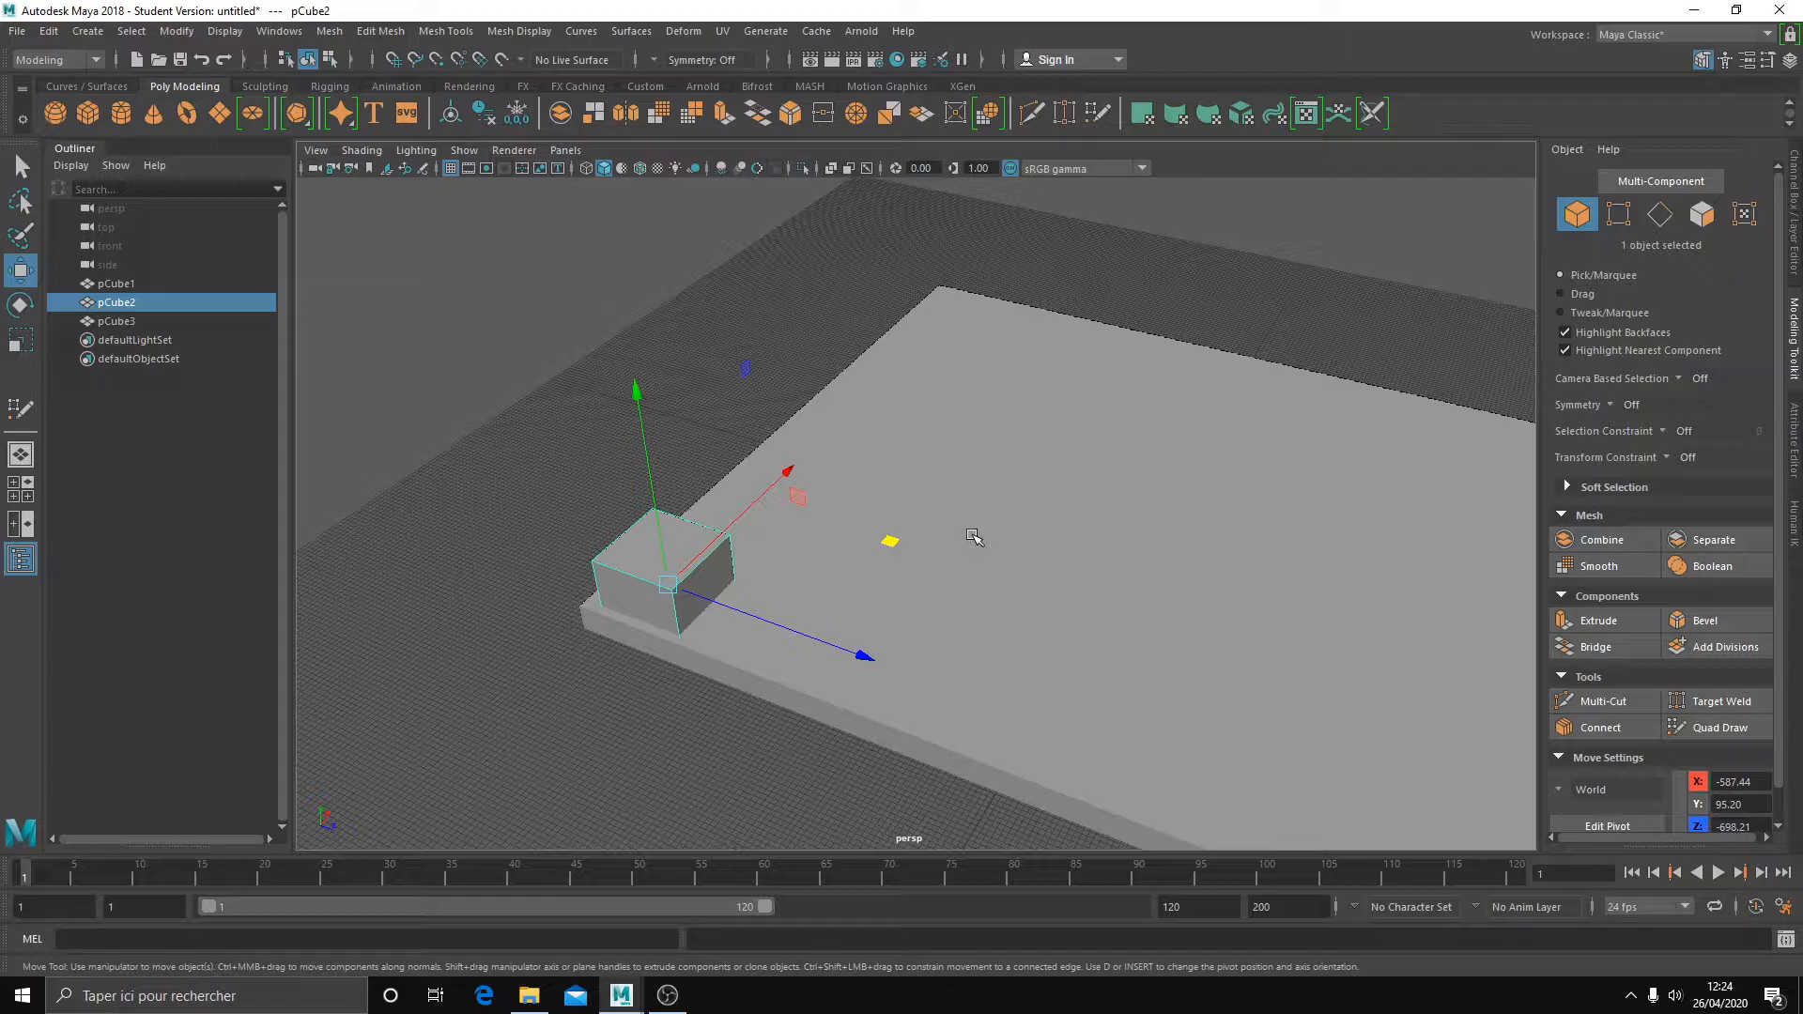
pyautogui.press('r')
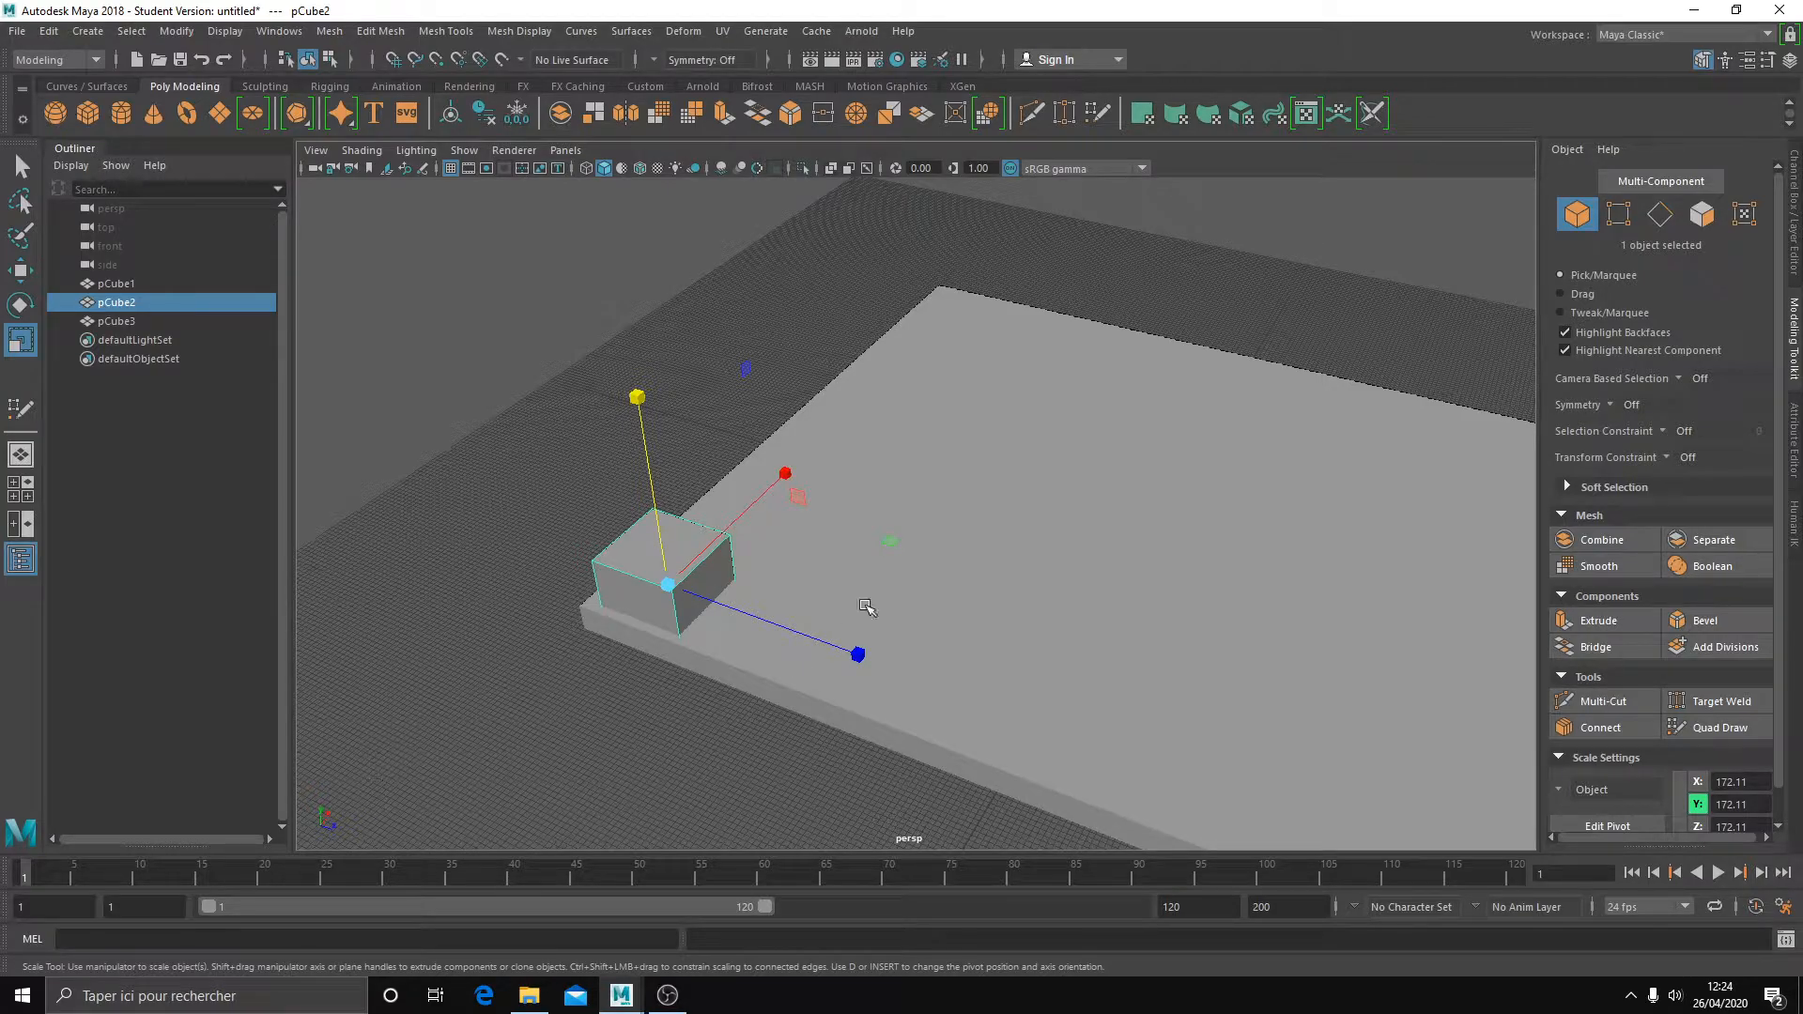
pyautogui.moveTo(890, 541); pyautogui.dragTo(819, 548)
pyautogui.hotkey('ctrl', 'z')
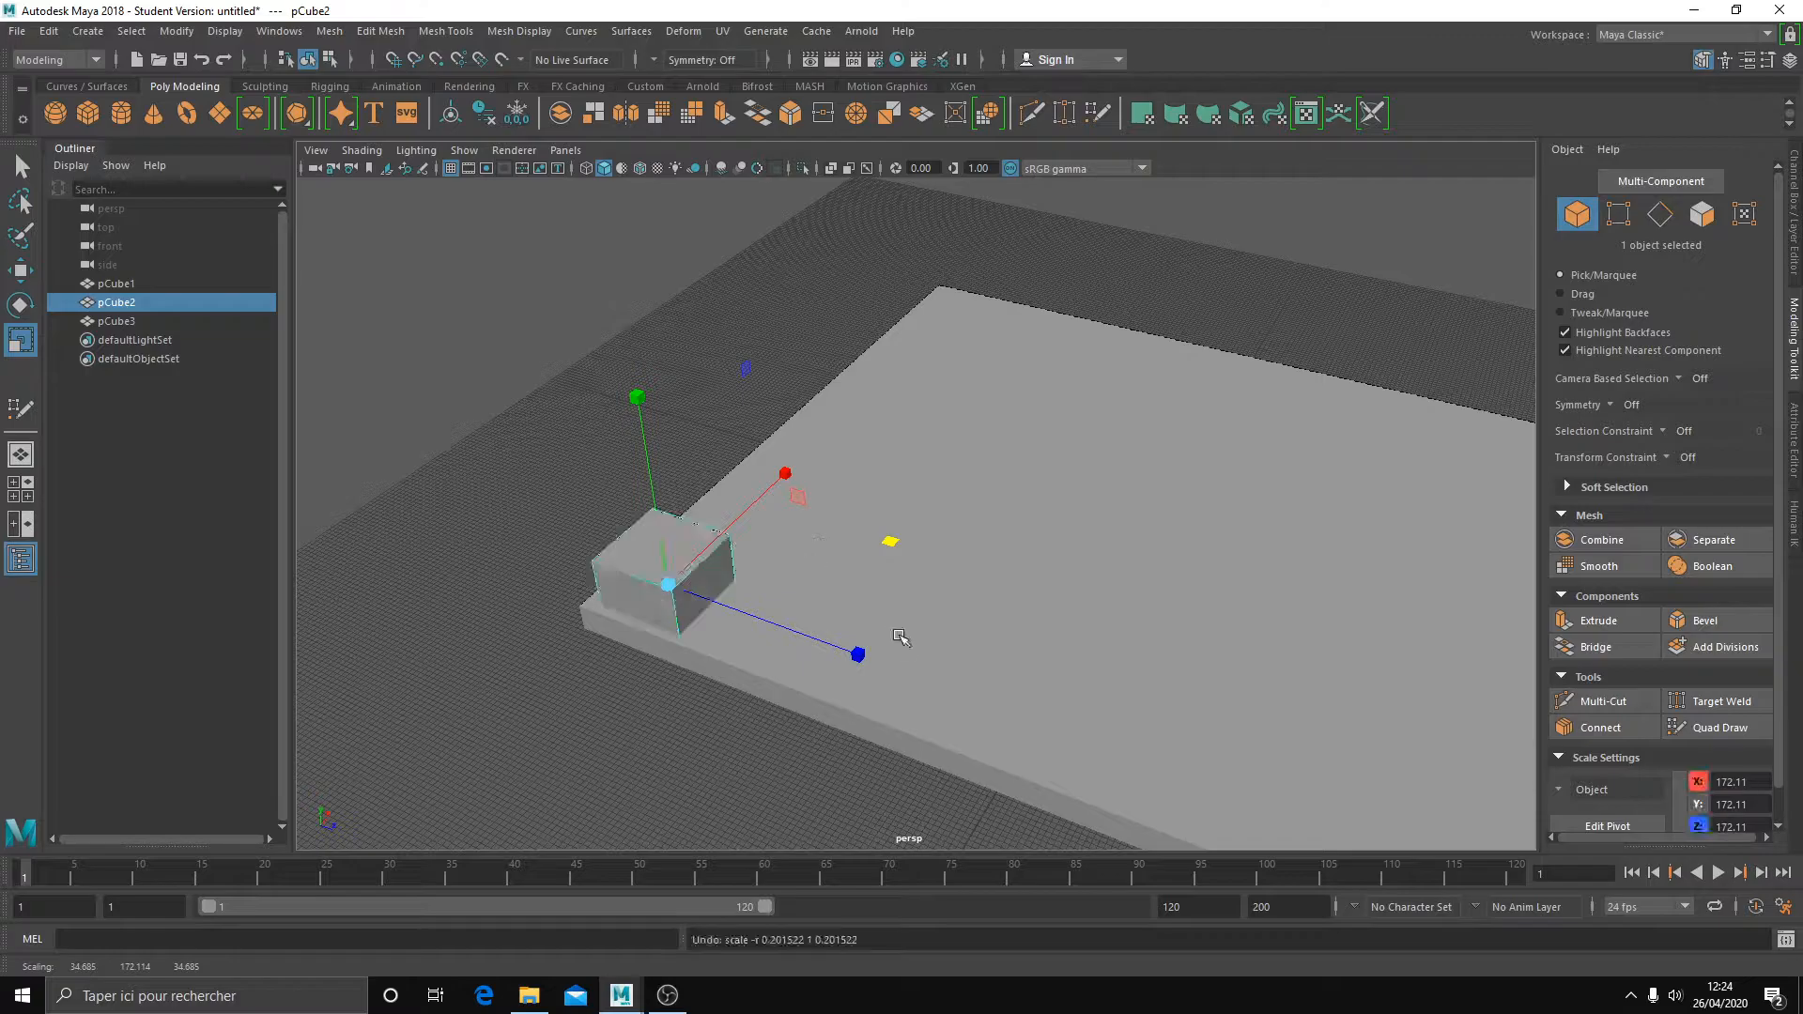
# - Try narrowing the second cube along one horizontal axis at a time, to about 56.89 in Z and 63.20 in X, and undo both changes
pyautogui.moveTo(857, 655); pyautogui.dragTo(703, 631)
pyautogui.moveTo(785, 473); pyautogui.dragTo(688, 561)
pyautogui.hotkey('ctrl', 'z')
pyautogui.hotkey('ctrl', 'z')
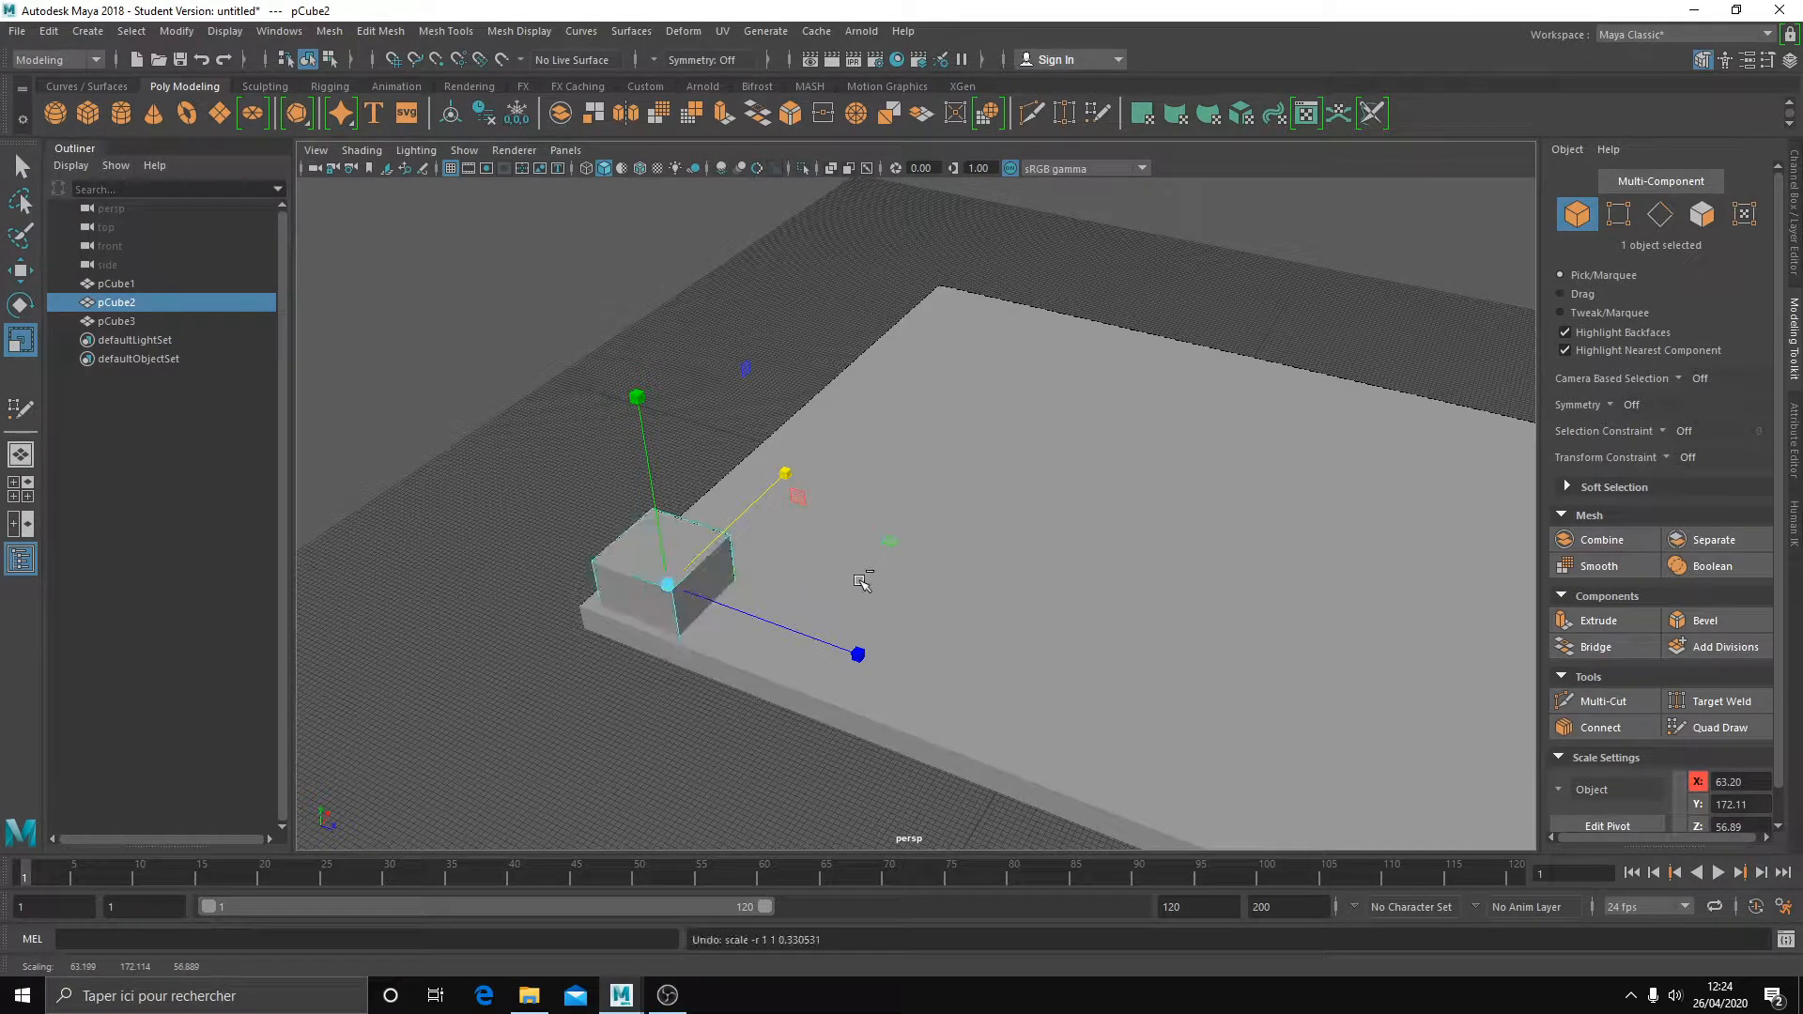
# - Reshape the second cube into a thin, tall pillar and move it to the slab's corner at about X -625.66, Y 325.99 and Z -731.68
pyautogui.moveTo(892, 545); pyautogui.dragTo(817, 561, button='middle')
pyautogui.press('w')
pyautogui.press('r')
pyautogui.moveTo(653, 519); pyautogui.dragTo(642, 329)
pyautogui.press('w')
pyautogui.moveTo(633, 396); pyautogui.dragTo(620, 290)
pyautogui.scroll(-2, 724, 388)
pyautogui.scroll(-3, 725, 387)
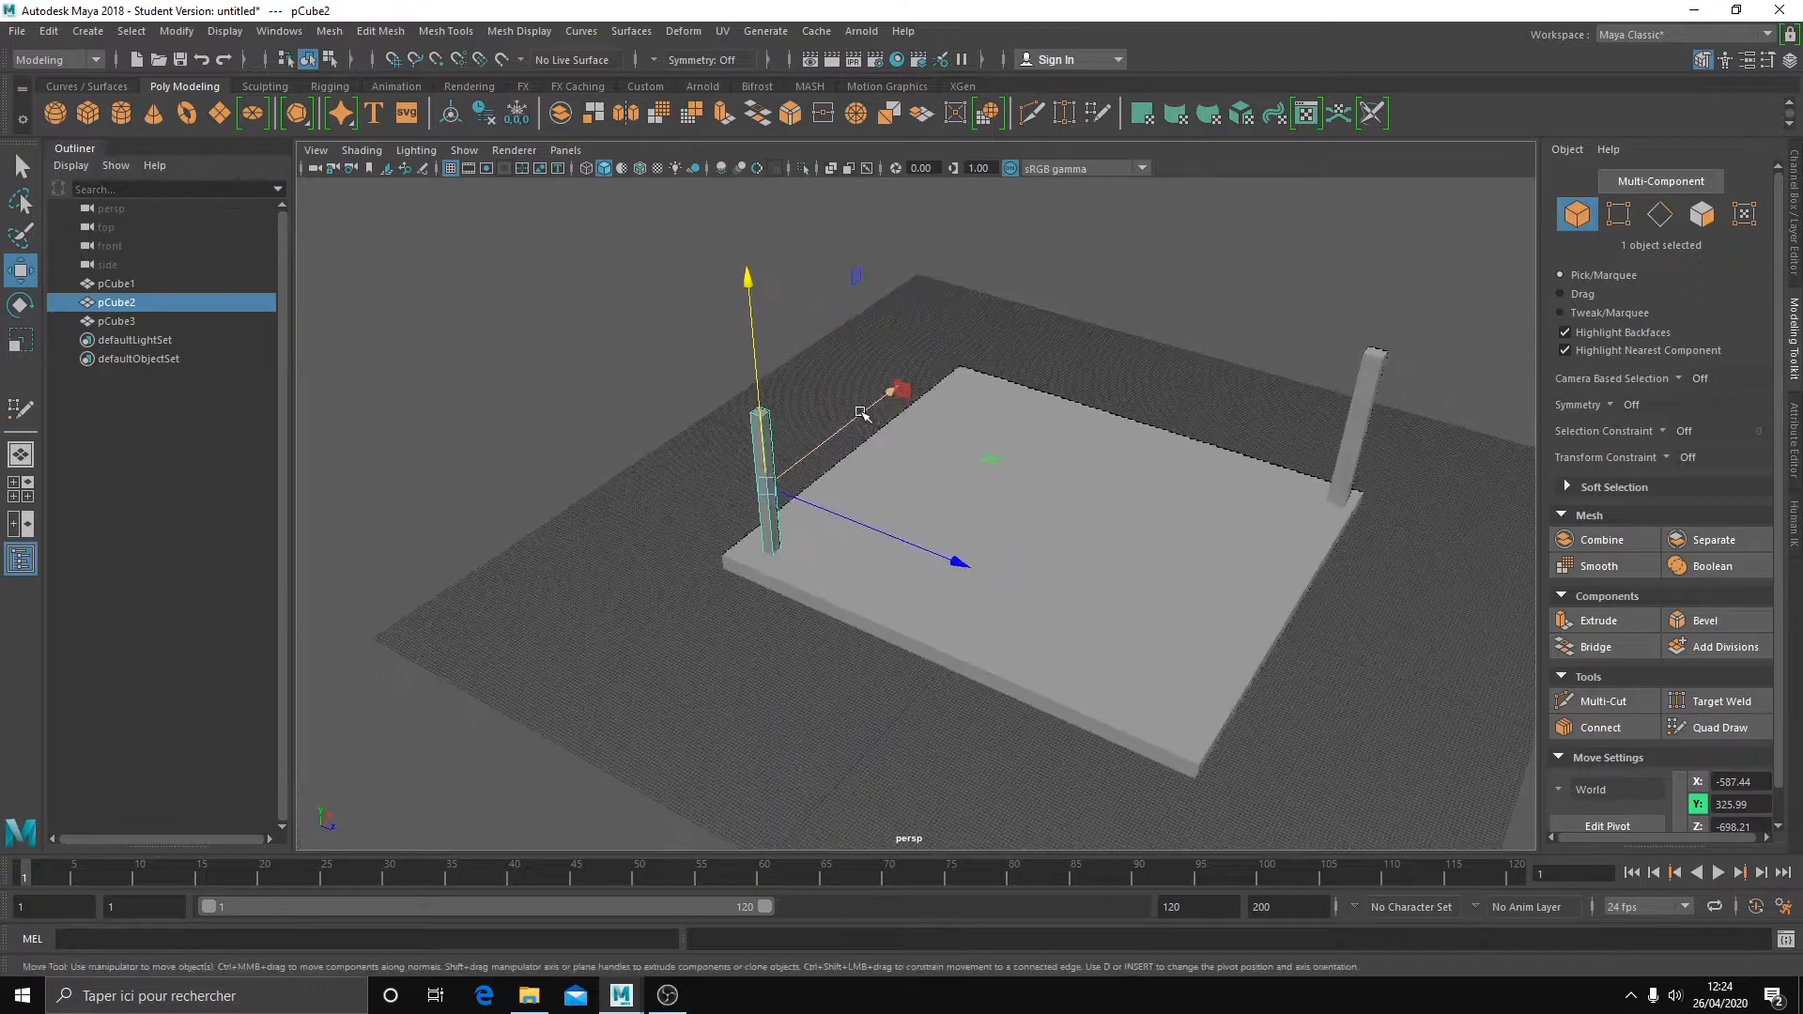
pyautogui.scroll(3, 860, 415)
pyautogui.moveTo(918, 454); pyautogui.dragTo(899, 507)
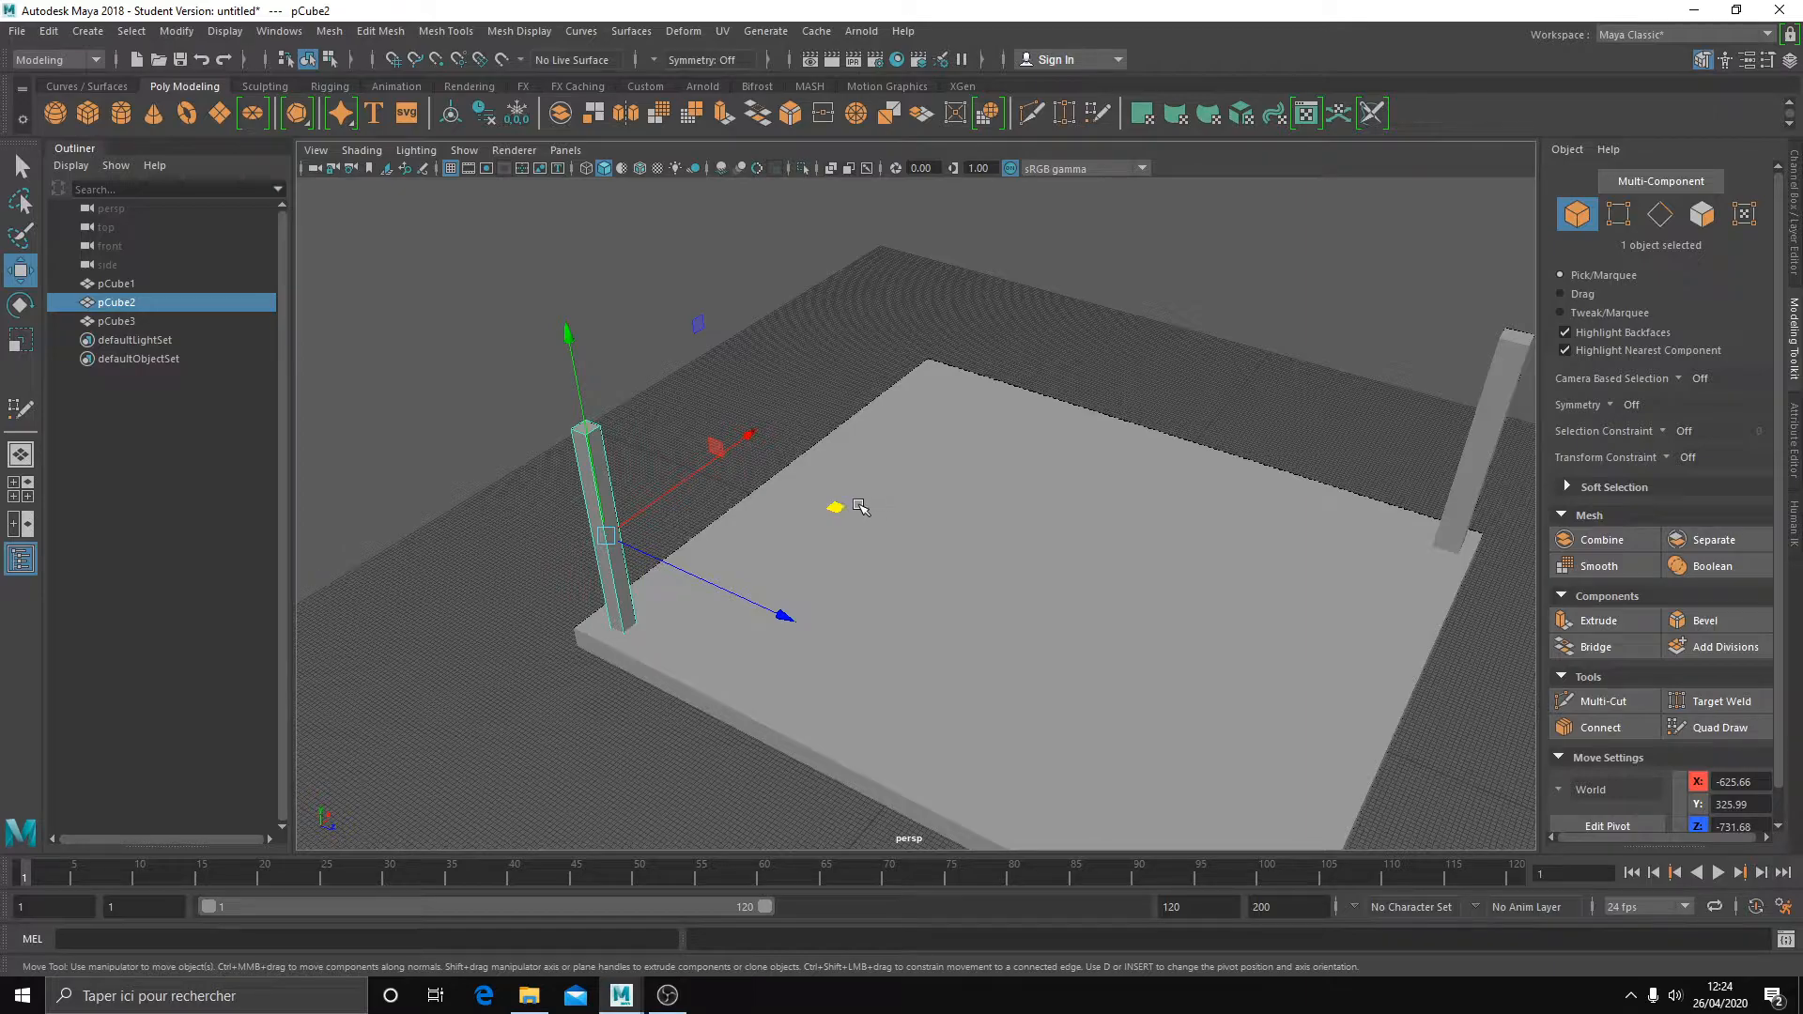
# - Delete the pillar made from the second cube
pyautogui.press('Delete')
pyautogui.hotkey('ctrl', 'z')
pyautogui.click(752, 407)
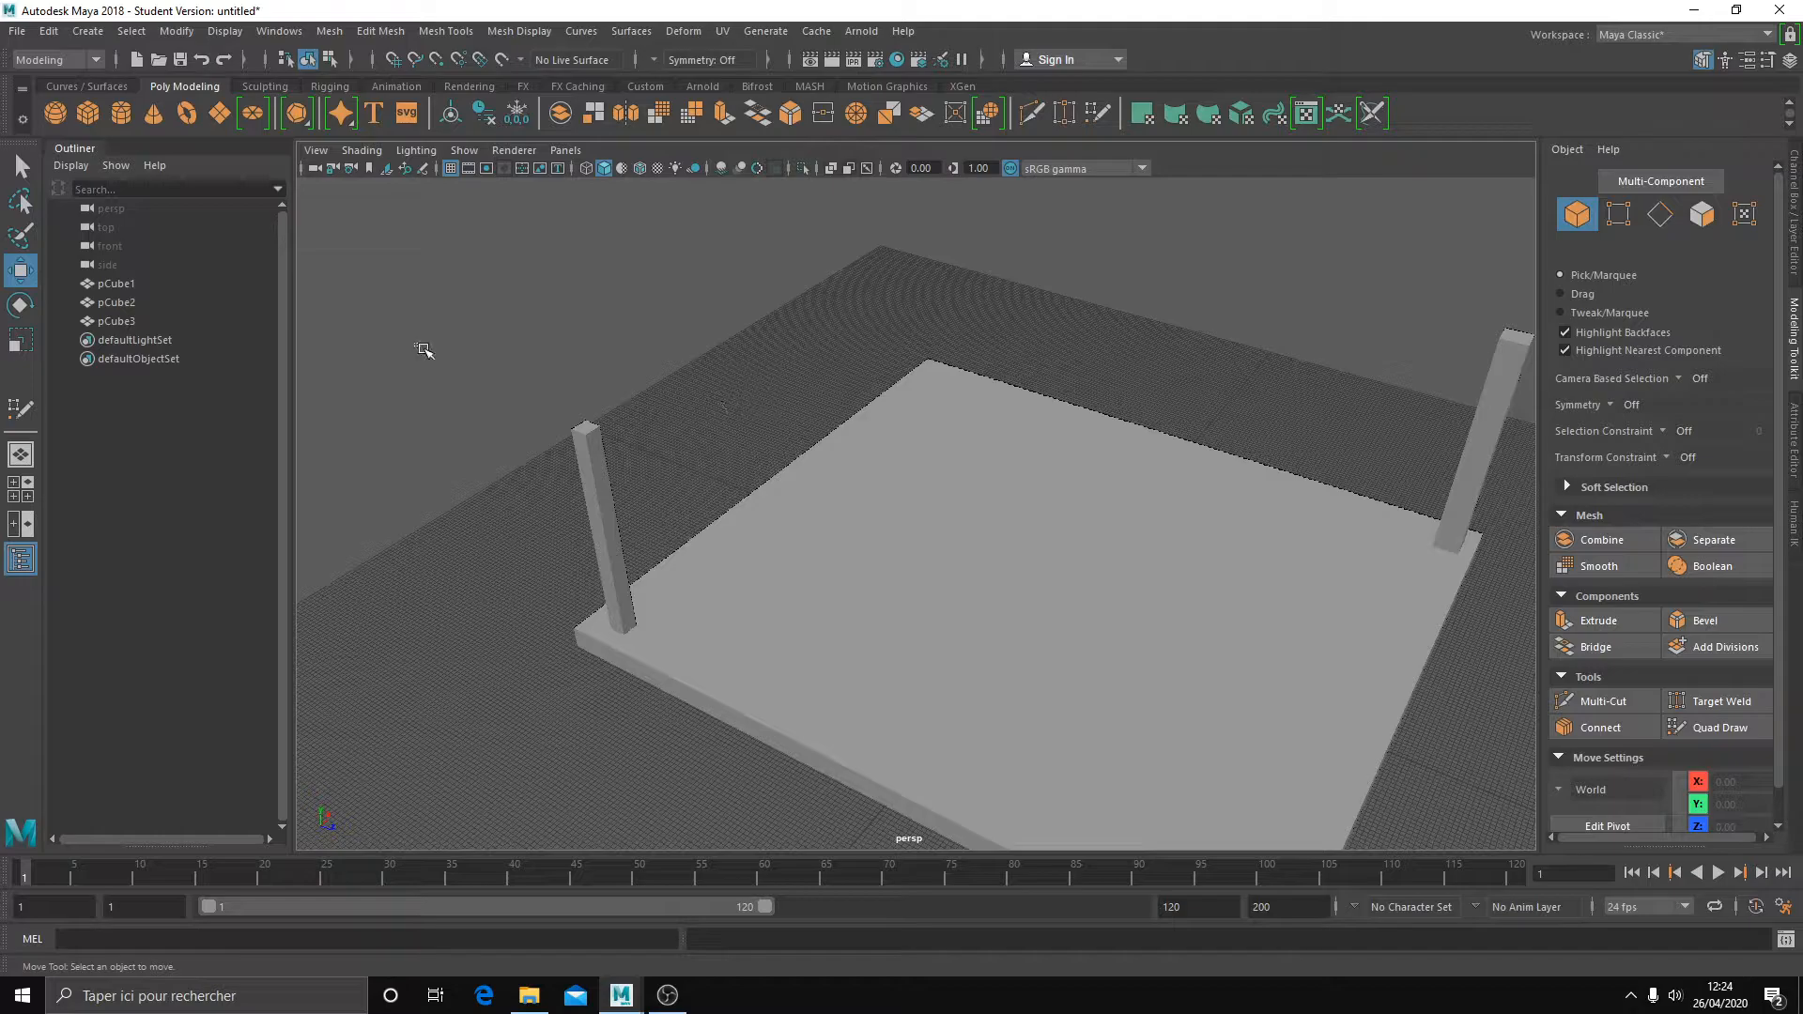
pyautogui.click(590, 484)
pyautogui.click(701, 304)
pyautogui.click(609, 476)
pyautogui.click(624, 309)
pyautogui.click(601, 480)
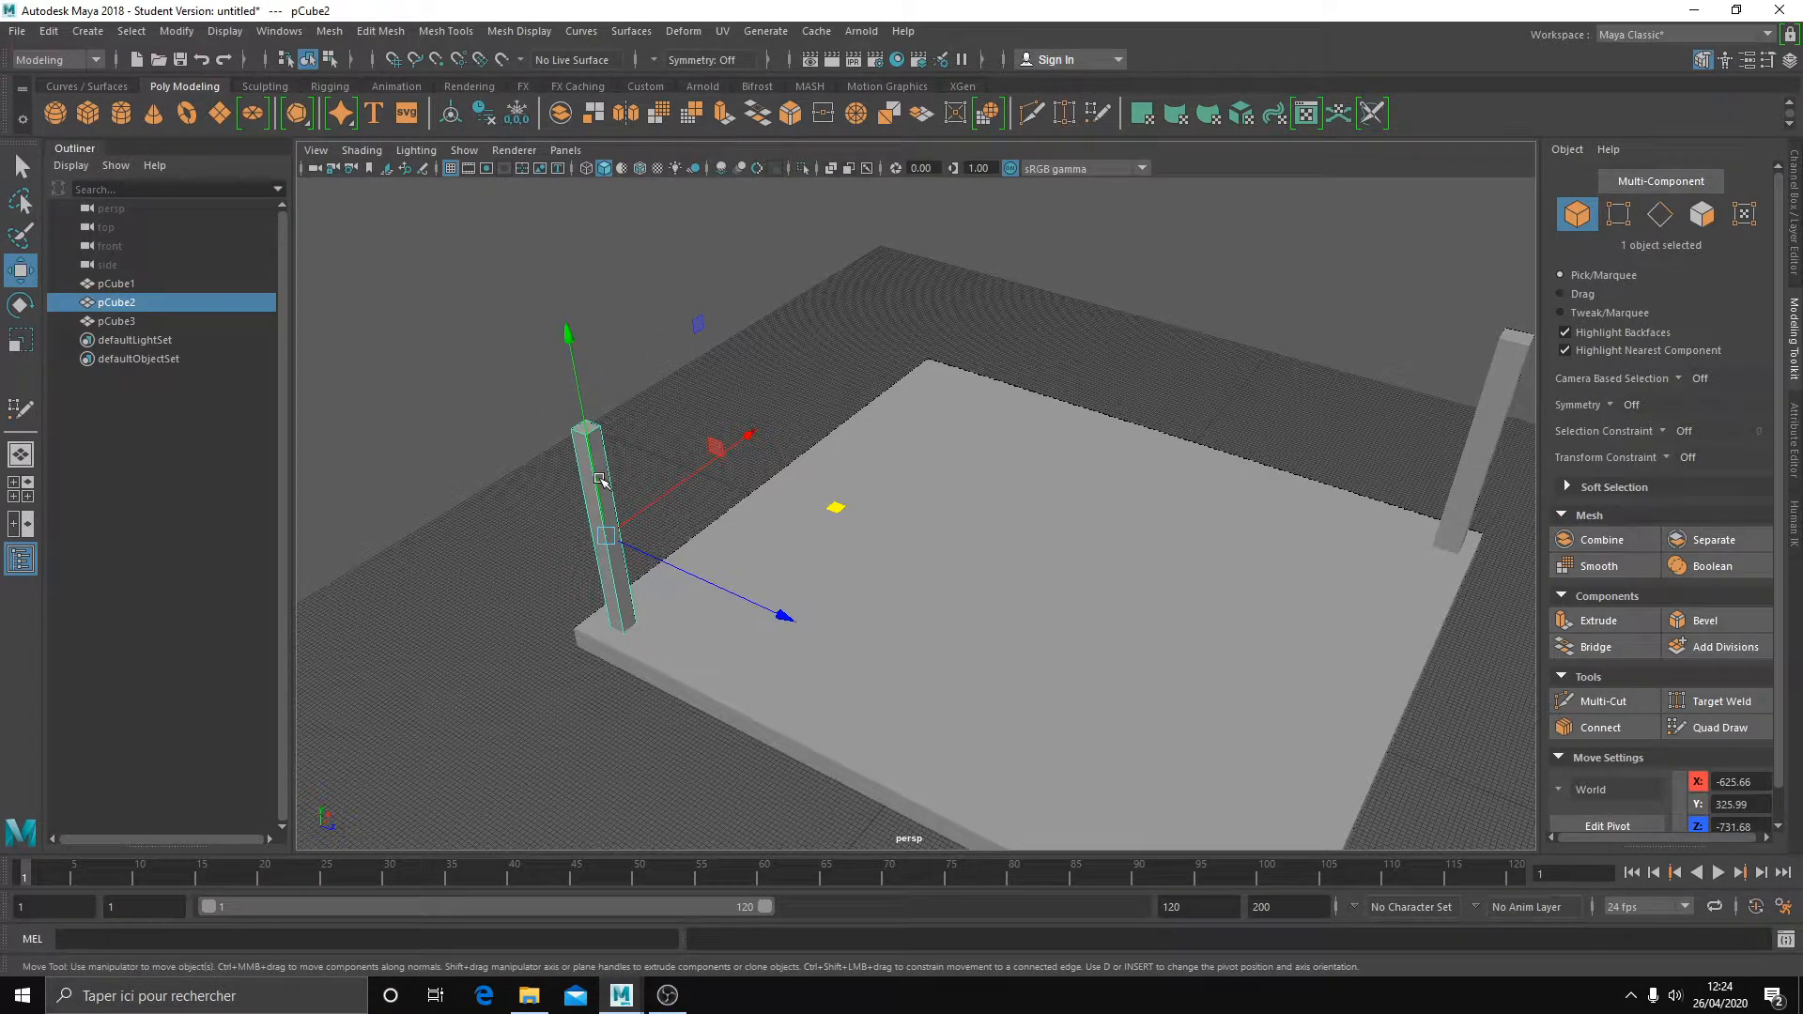
pyautogui.press('Delete')
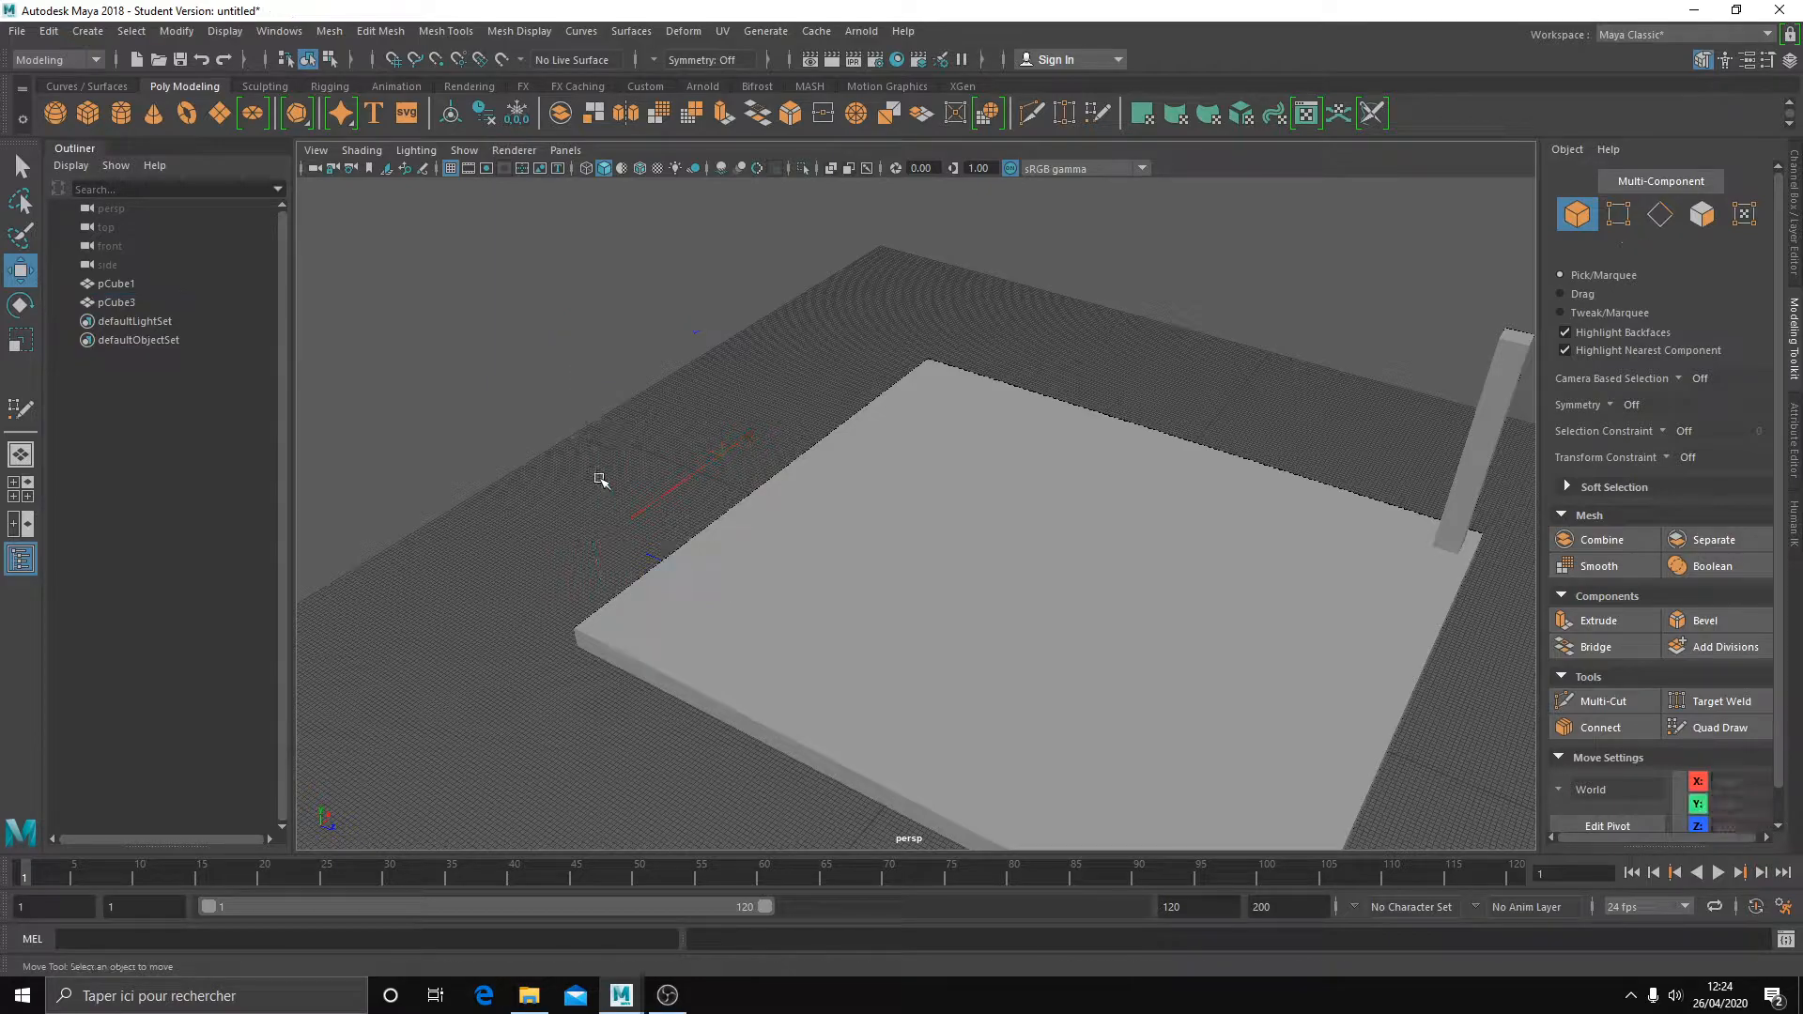
pyautogui.keyDown('alt'); pyautogui.moveTo(1126, 575); pyautogui.dragTo(972, 601, button='middle'); pyautogui.keyUp('alt')
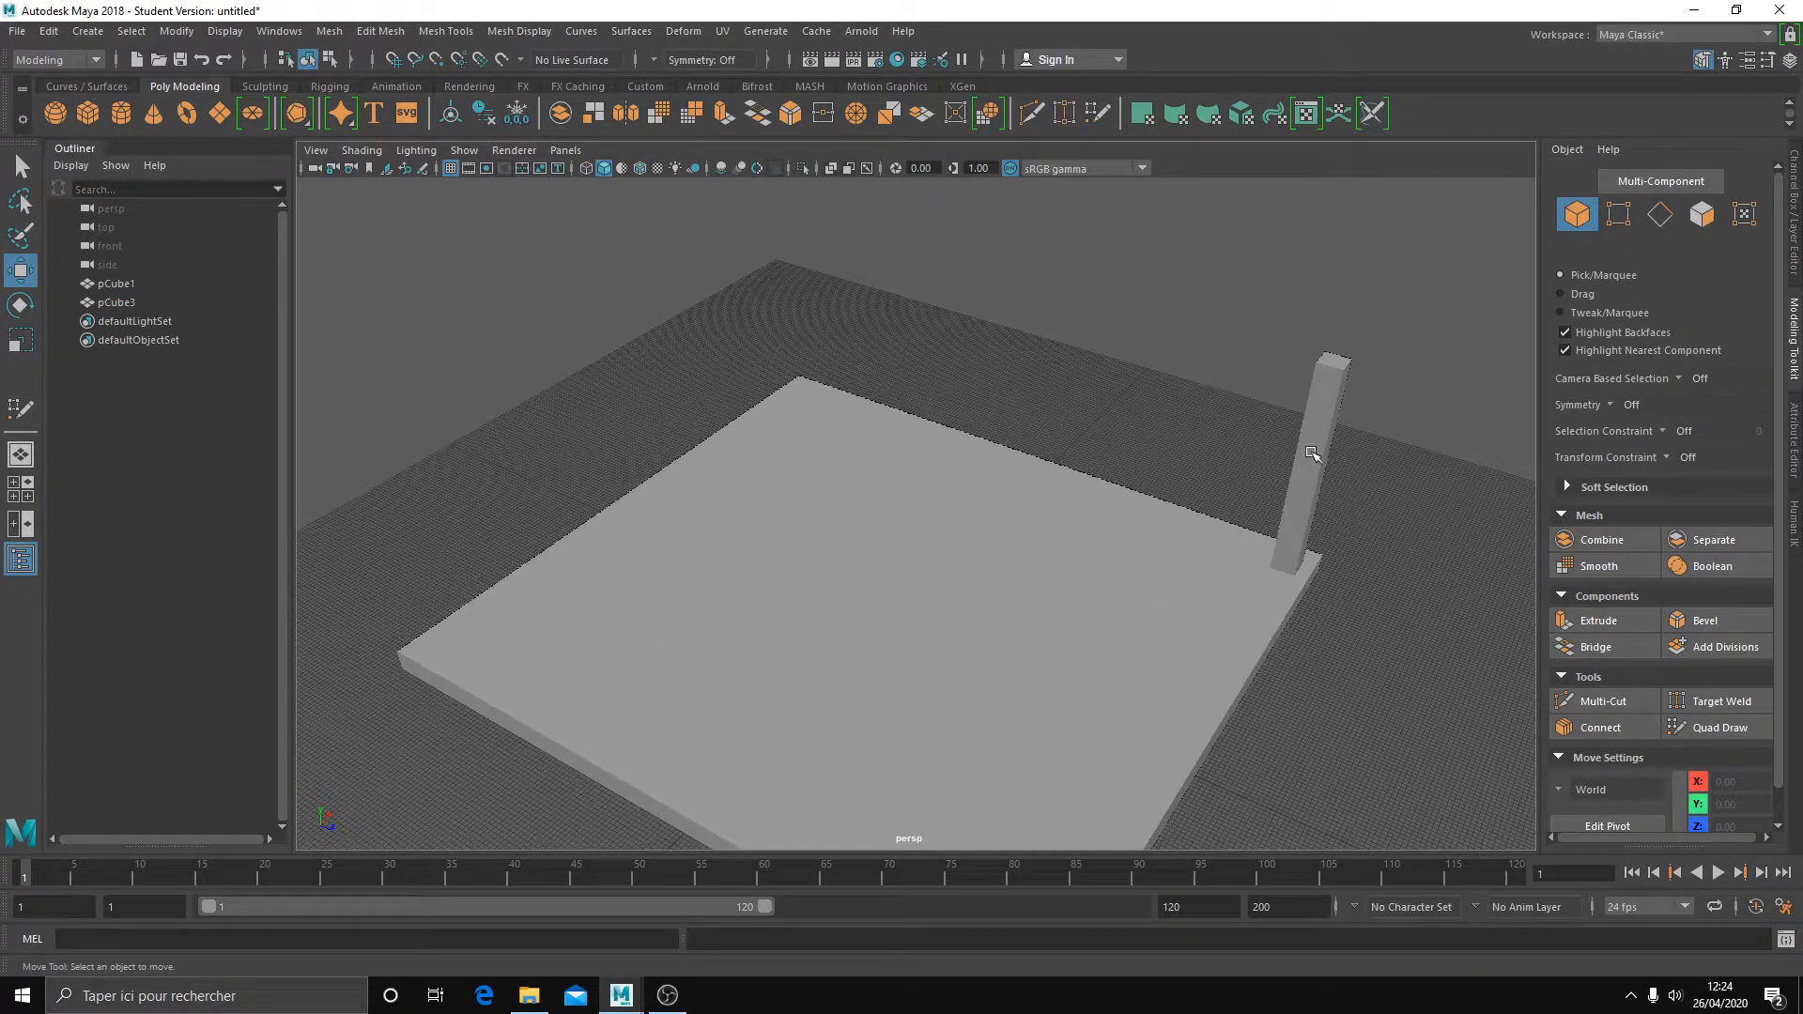
pyautogui.click(1312, 454)
pyautogui.click(1227, 464)
pyautogui.click(1310, 451)
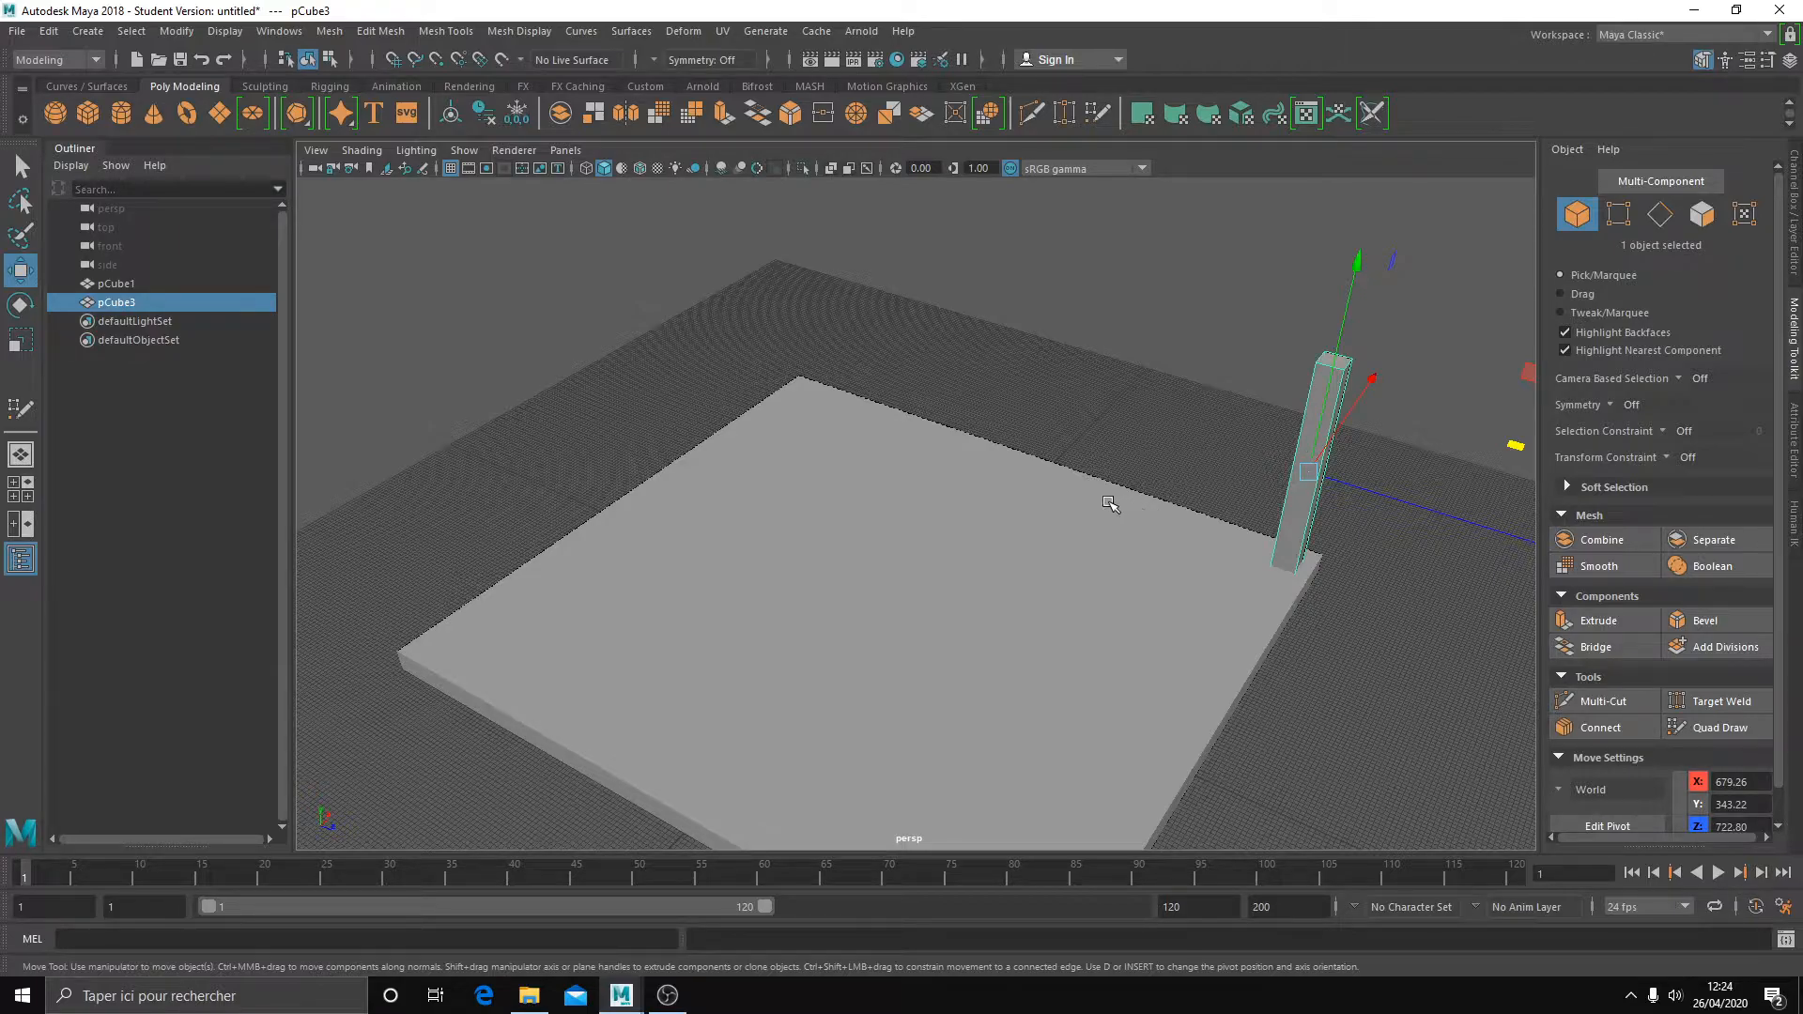
pyautogui.keyDown('alt'); pyautogui.moveTo(885, 555); pyautogui.dragTo(901, 538); pyautogui.keyUp('alt')
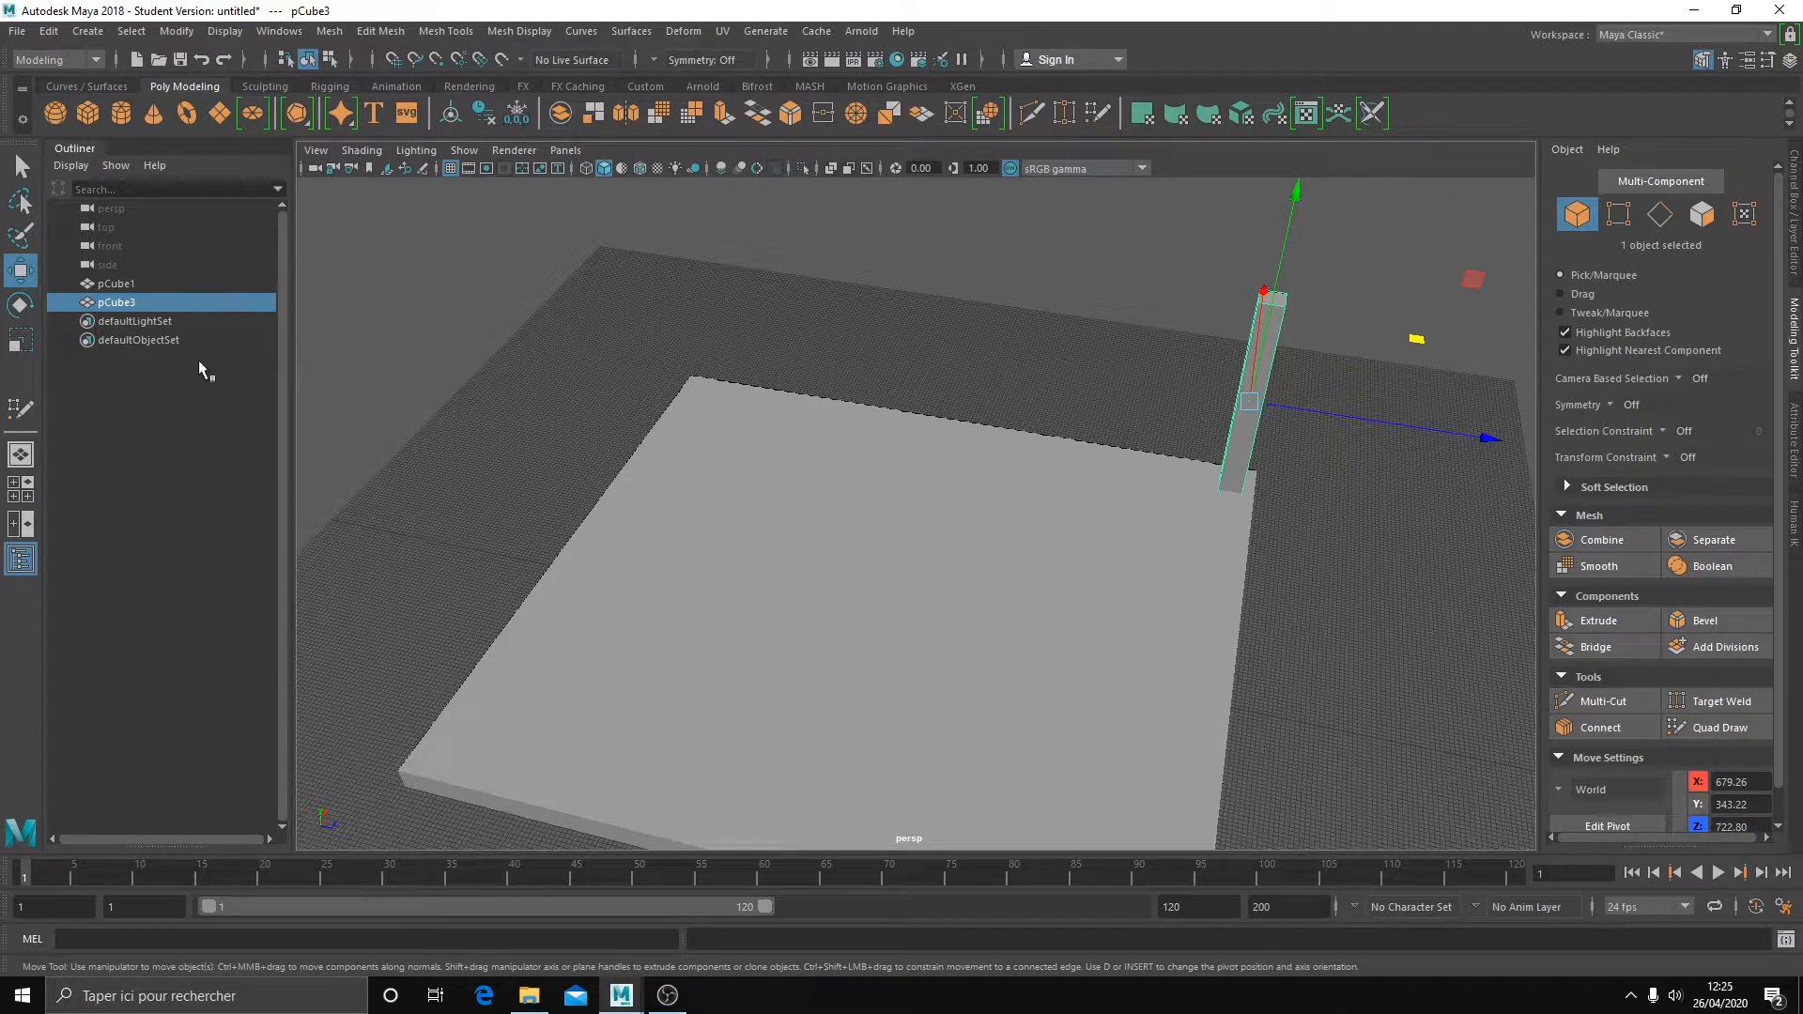
# - Rename the slab as sol in the object list
pyautogui.click(668, 459)
pyautogui.click(580, 406)
pyautogui.click(795, 460)
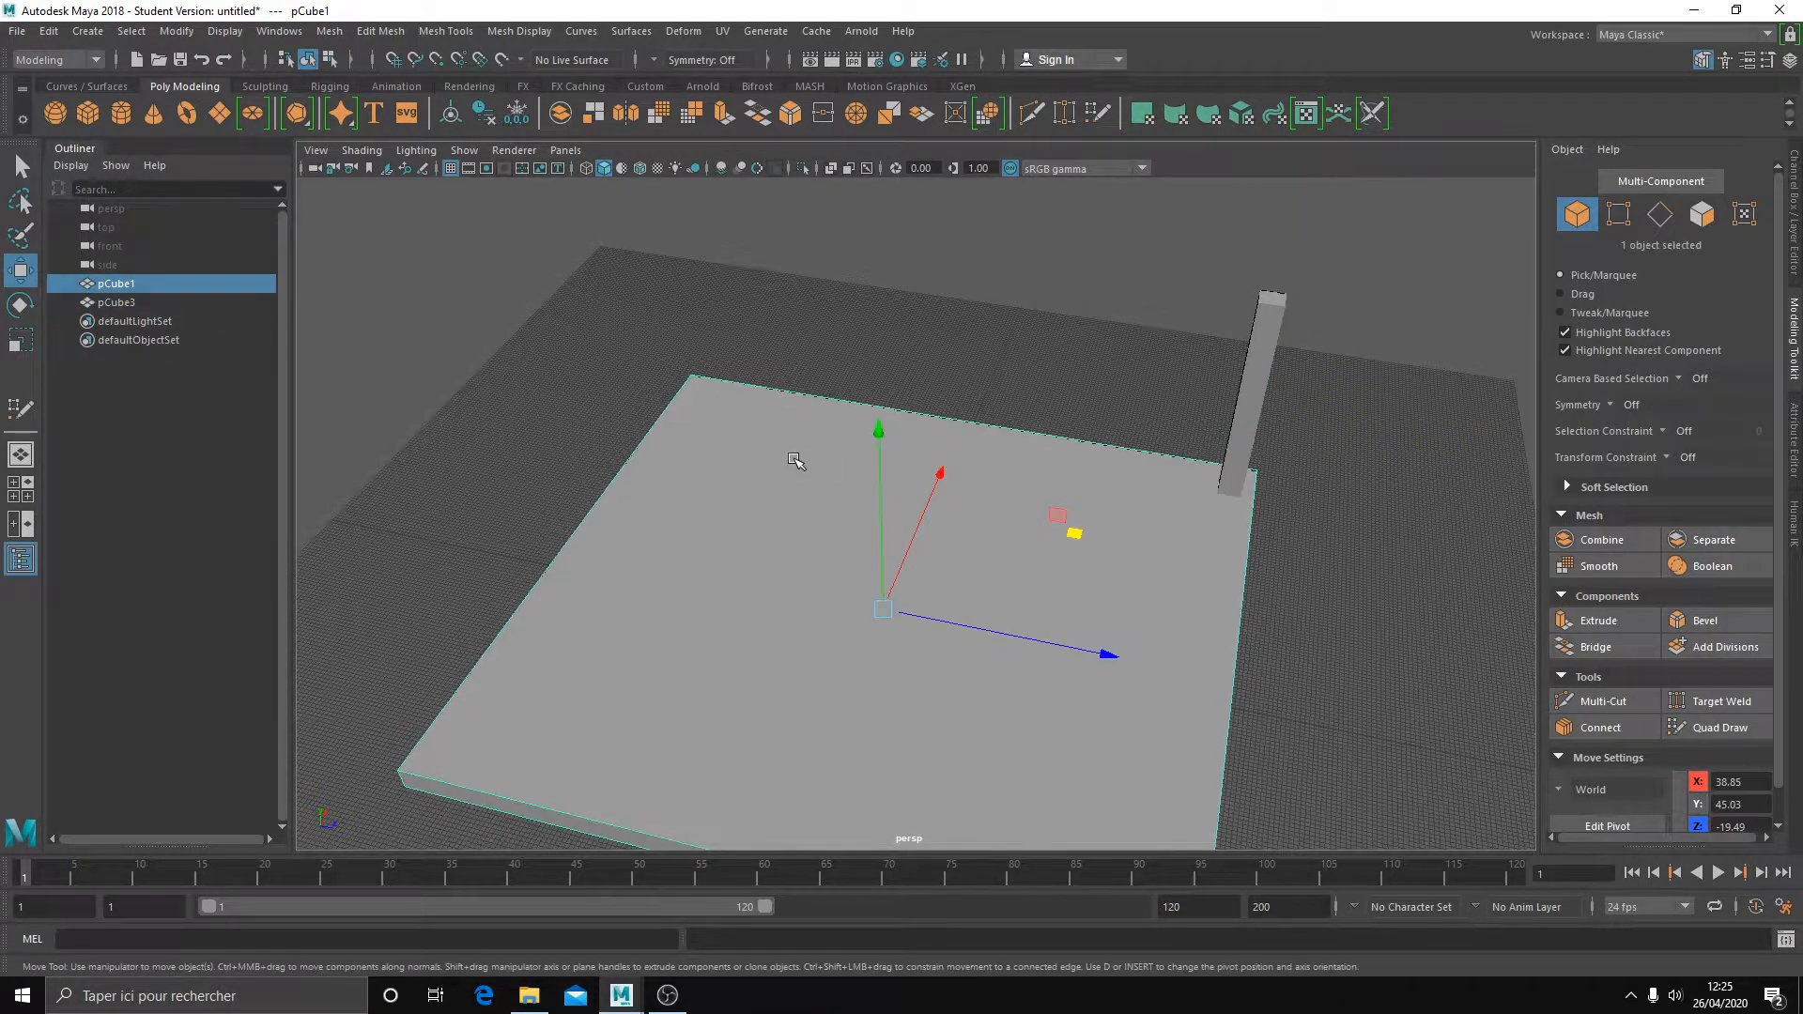
pyautogui.doubleClick(122, 285)
pyautogui.write('sol')
pyautogui.press('Return')
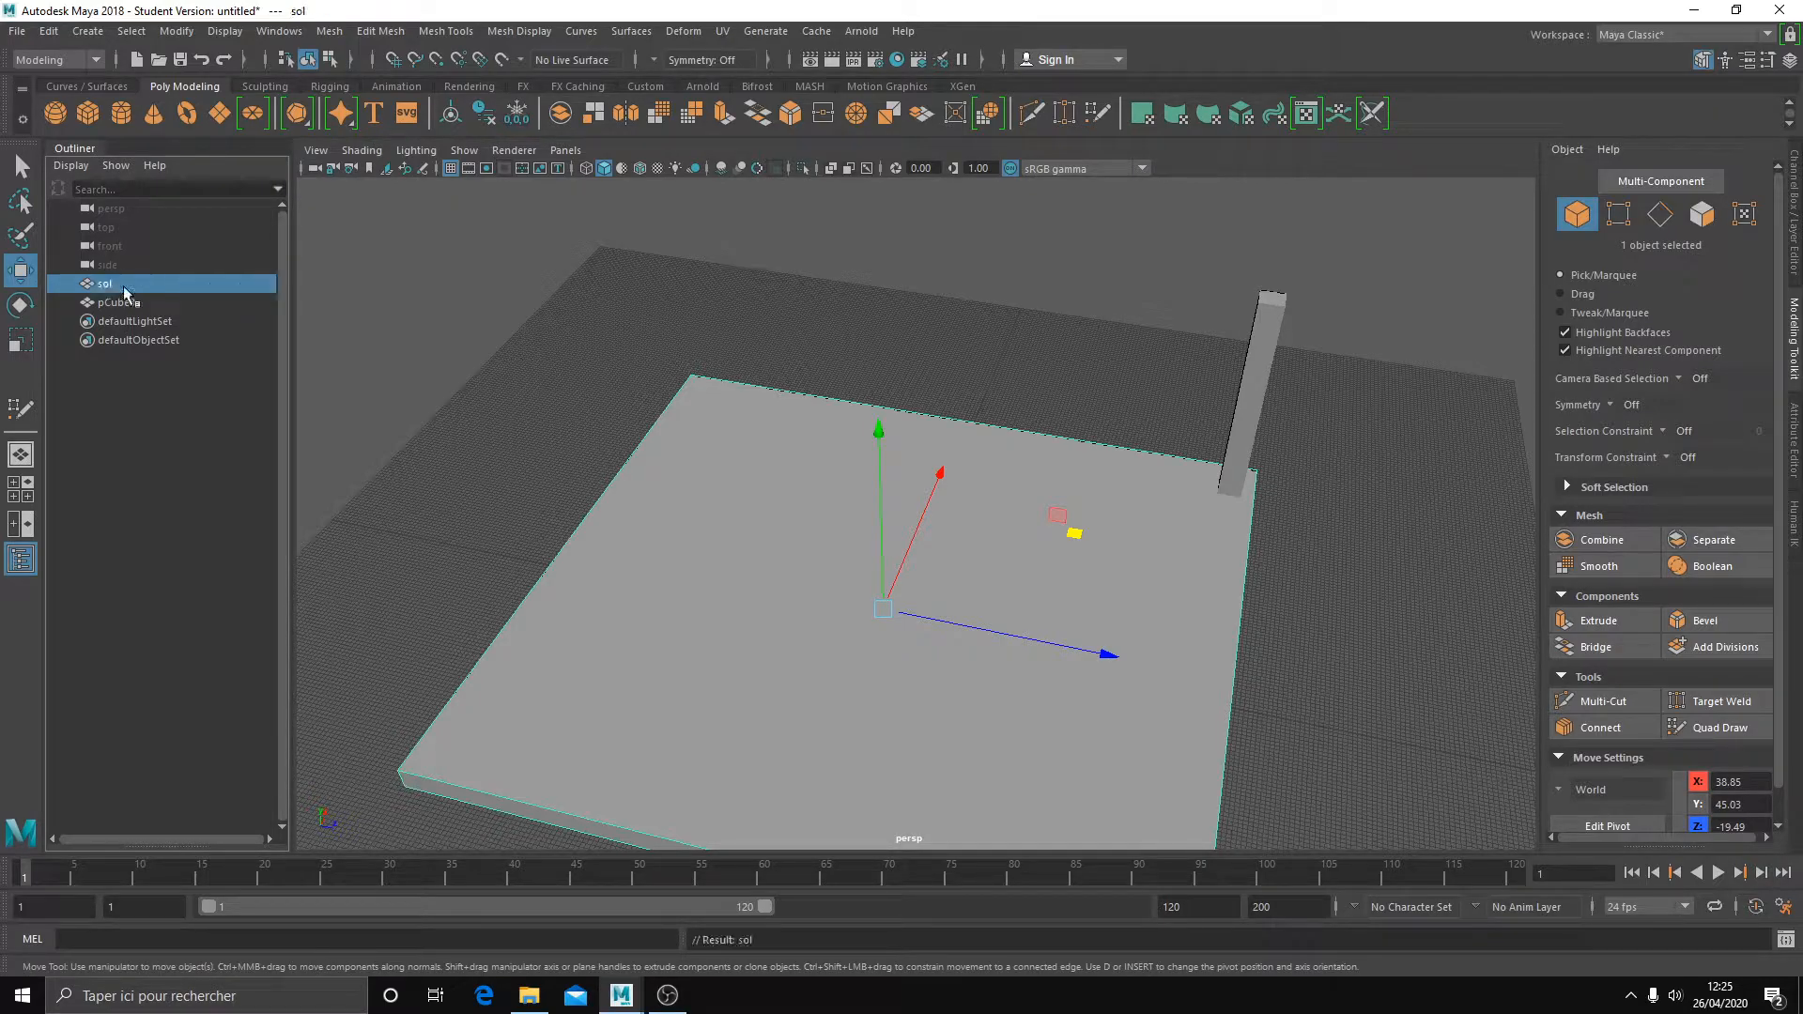
# - Rename the remaining pillar as Pillier_A in the object list
pyautogui.click(1262, 324)
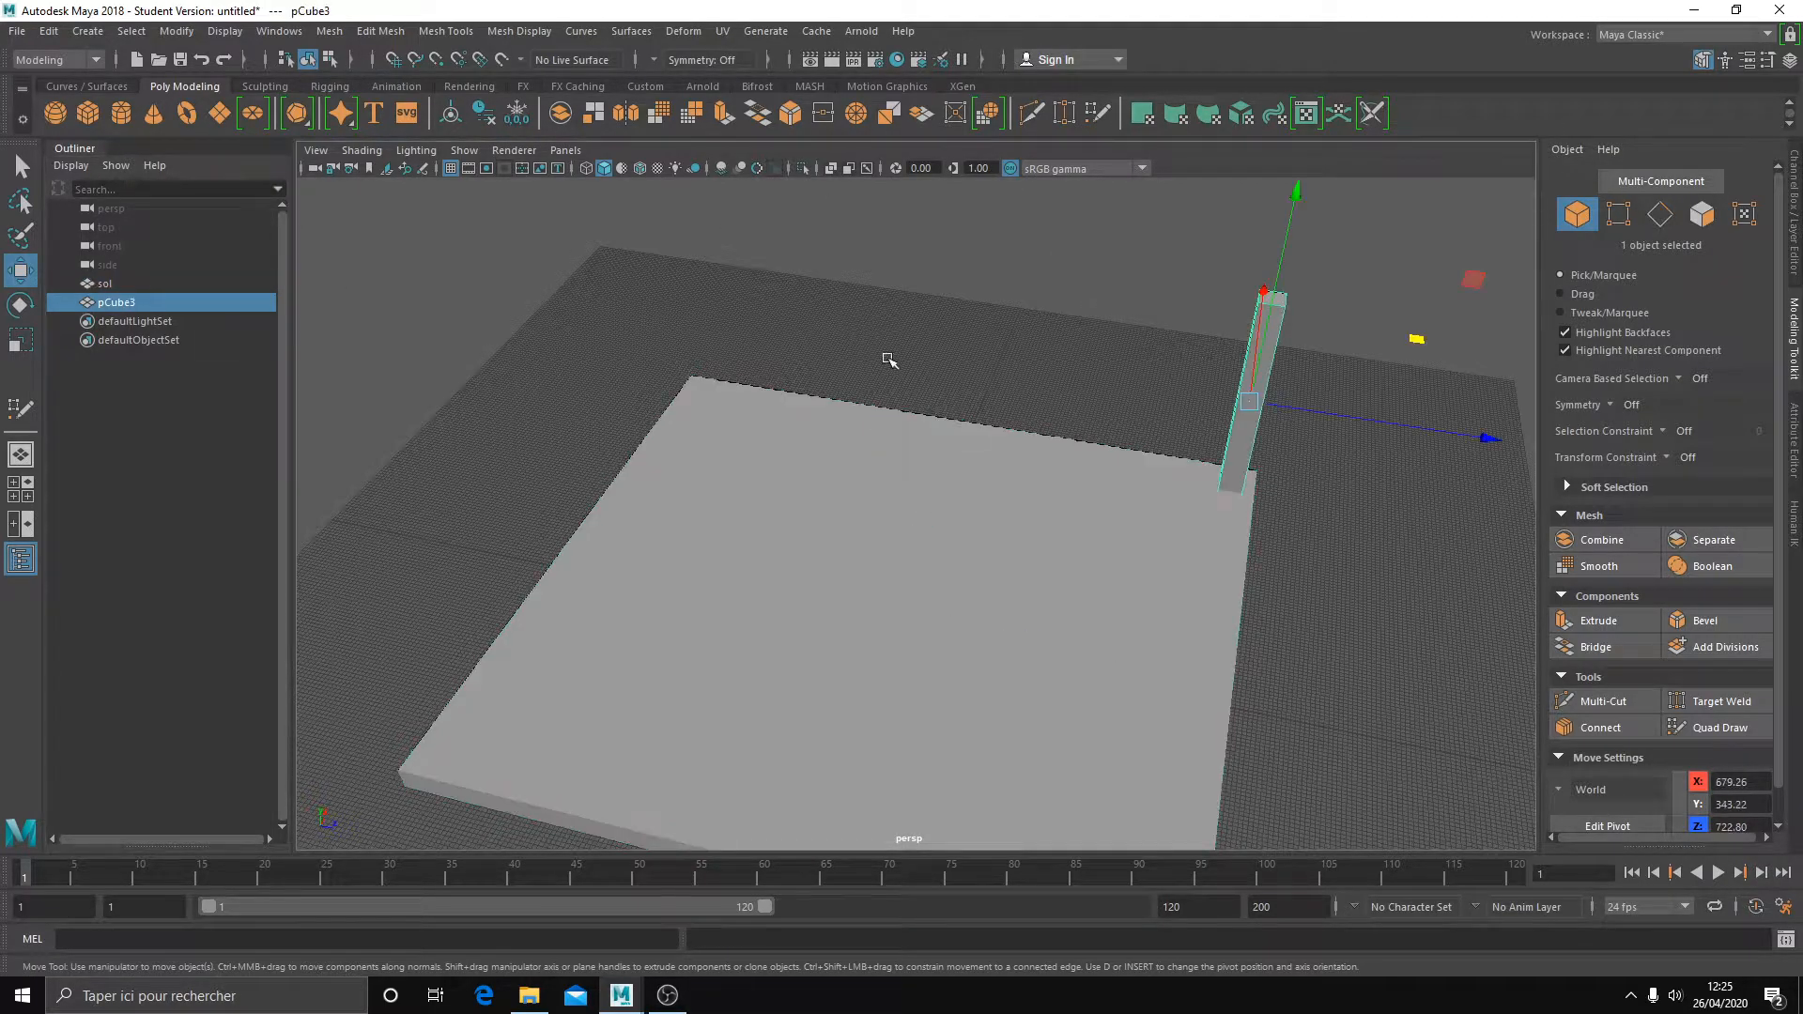
pyautogui.doubleClick(116, 303)
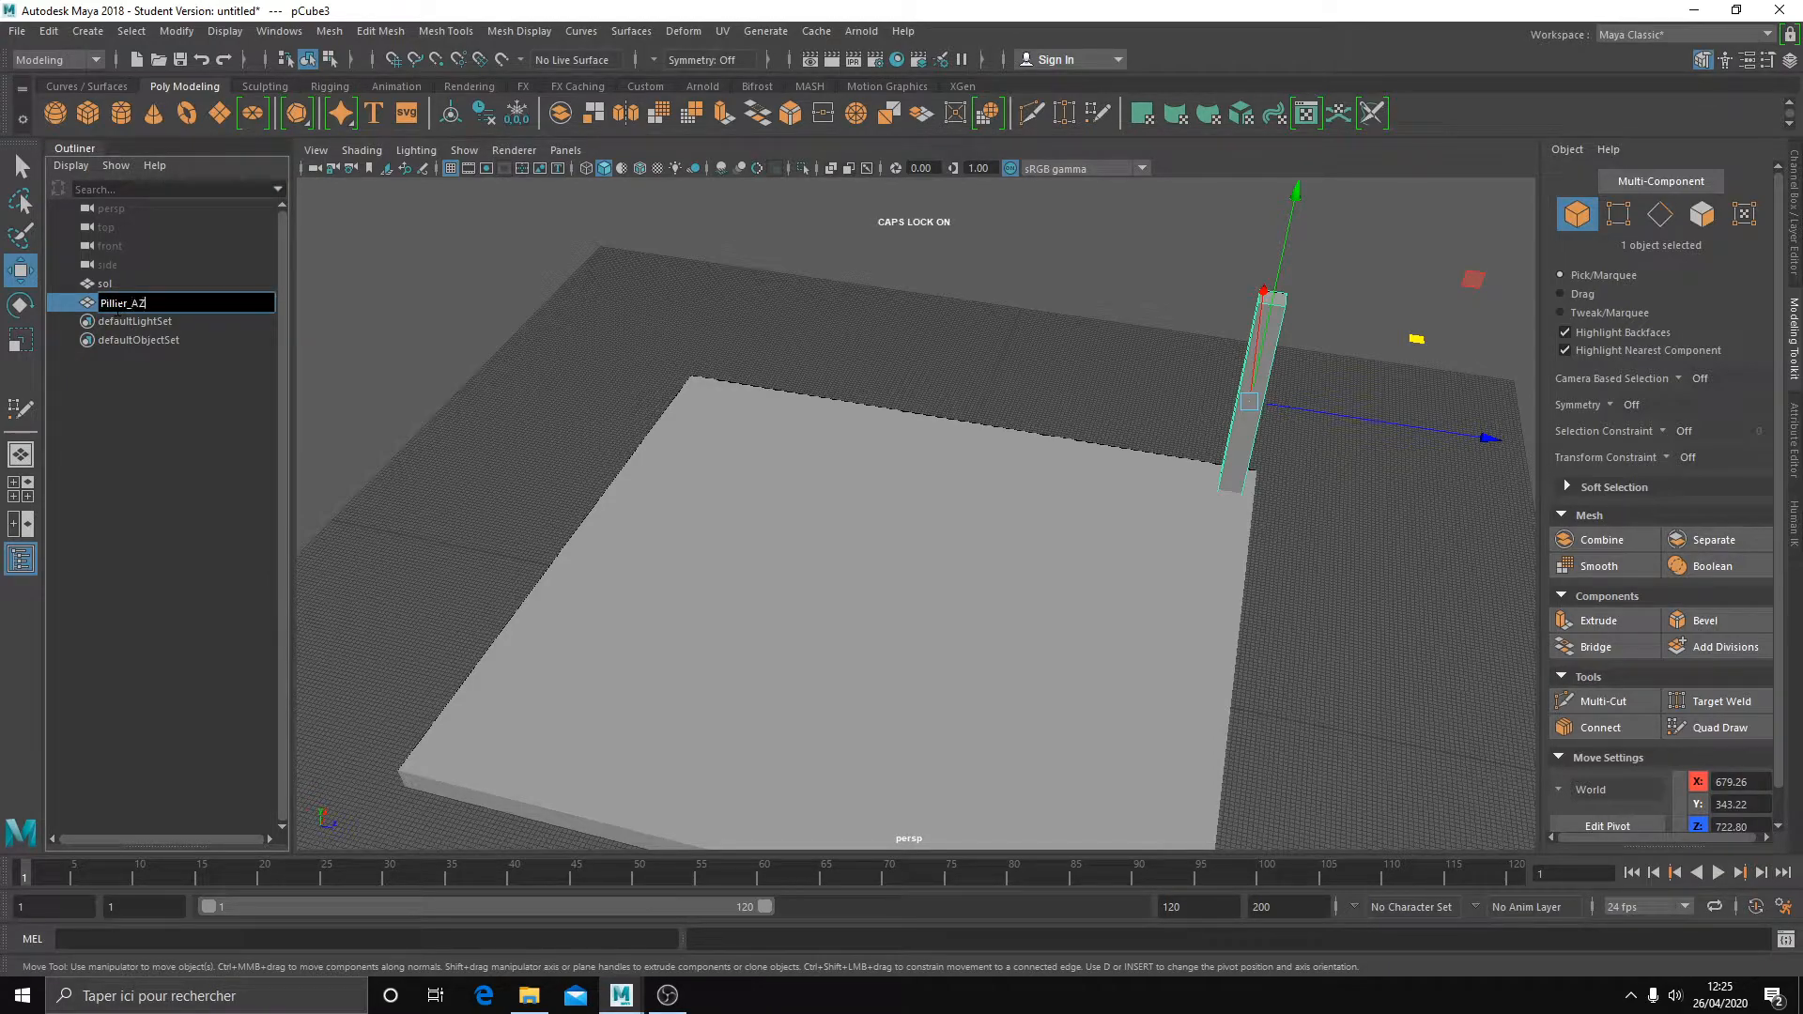
pyautogui.write('Pillier_A')
pyautogui.click(542, 303)
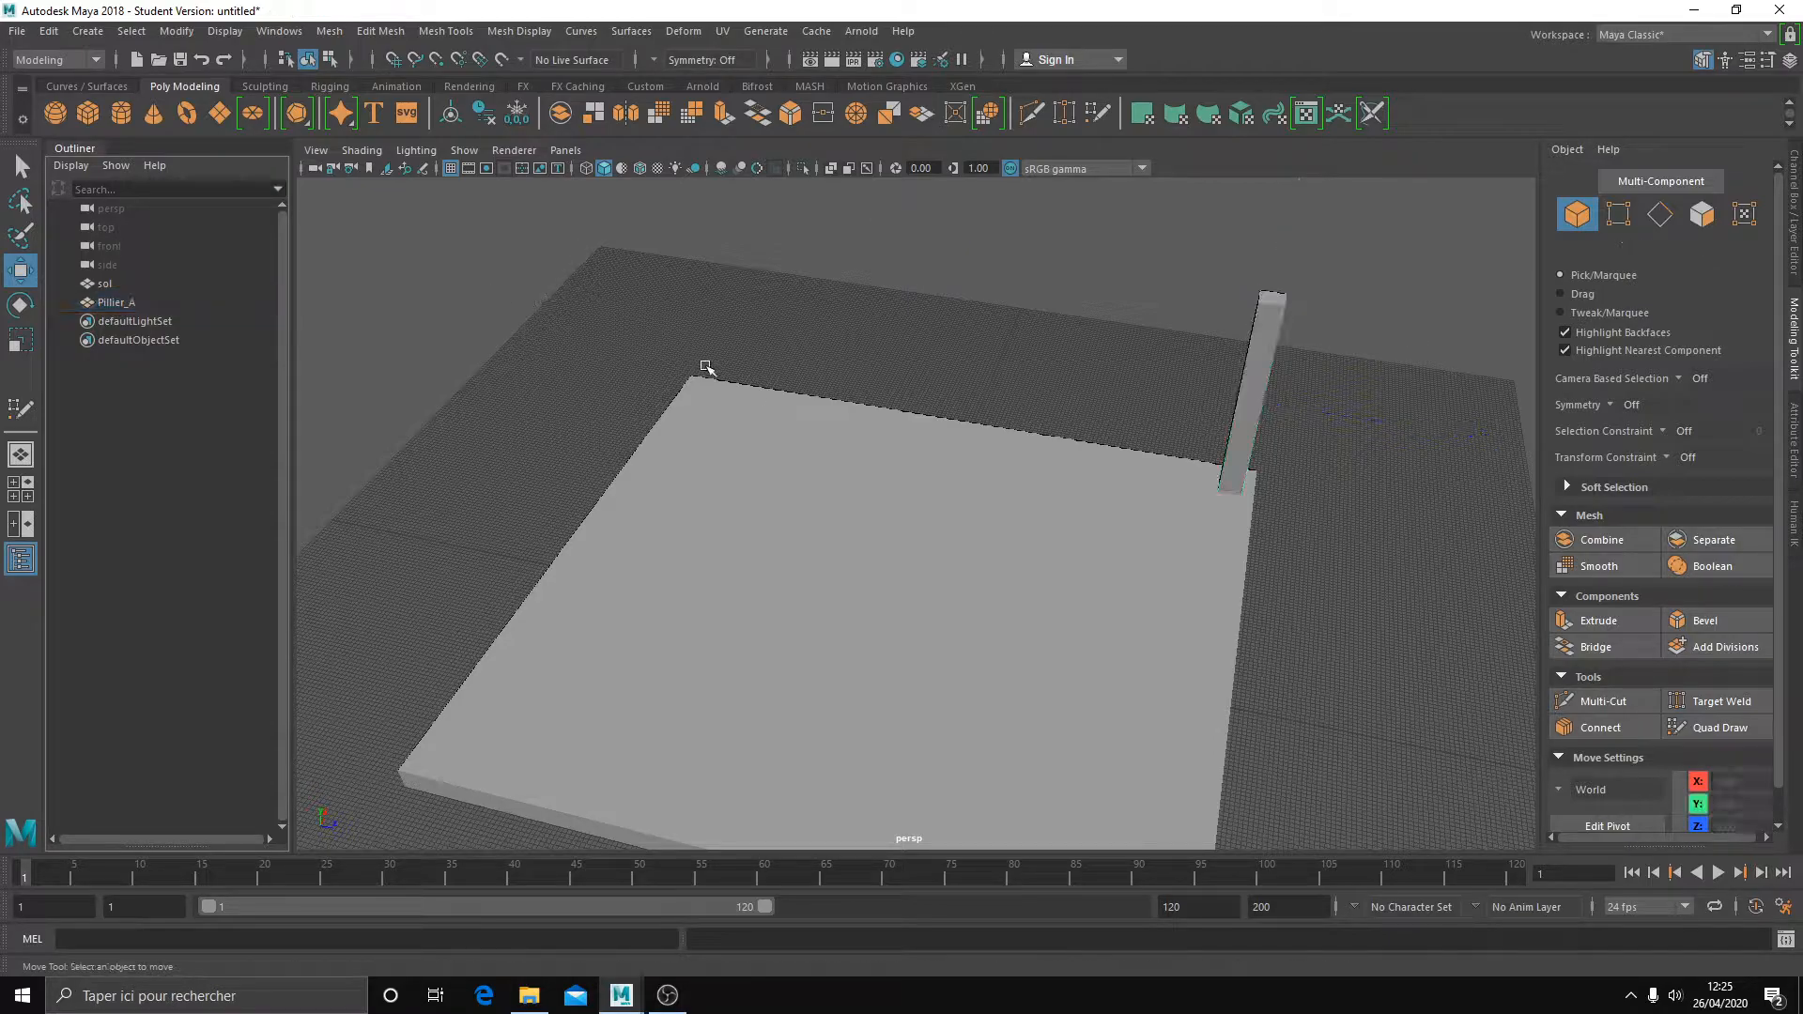
pyautogui.doubleClick(120, 302)
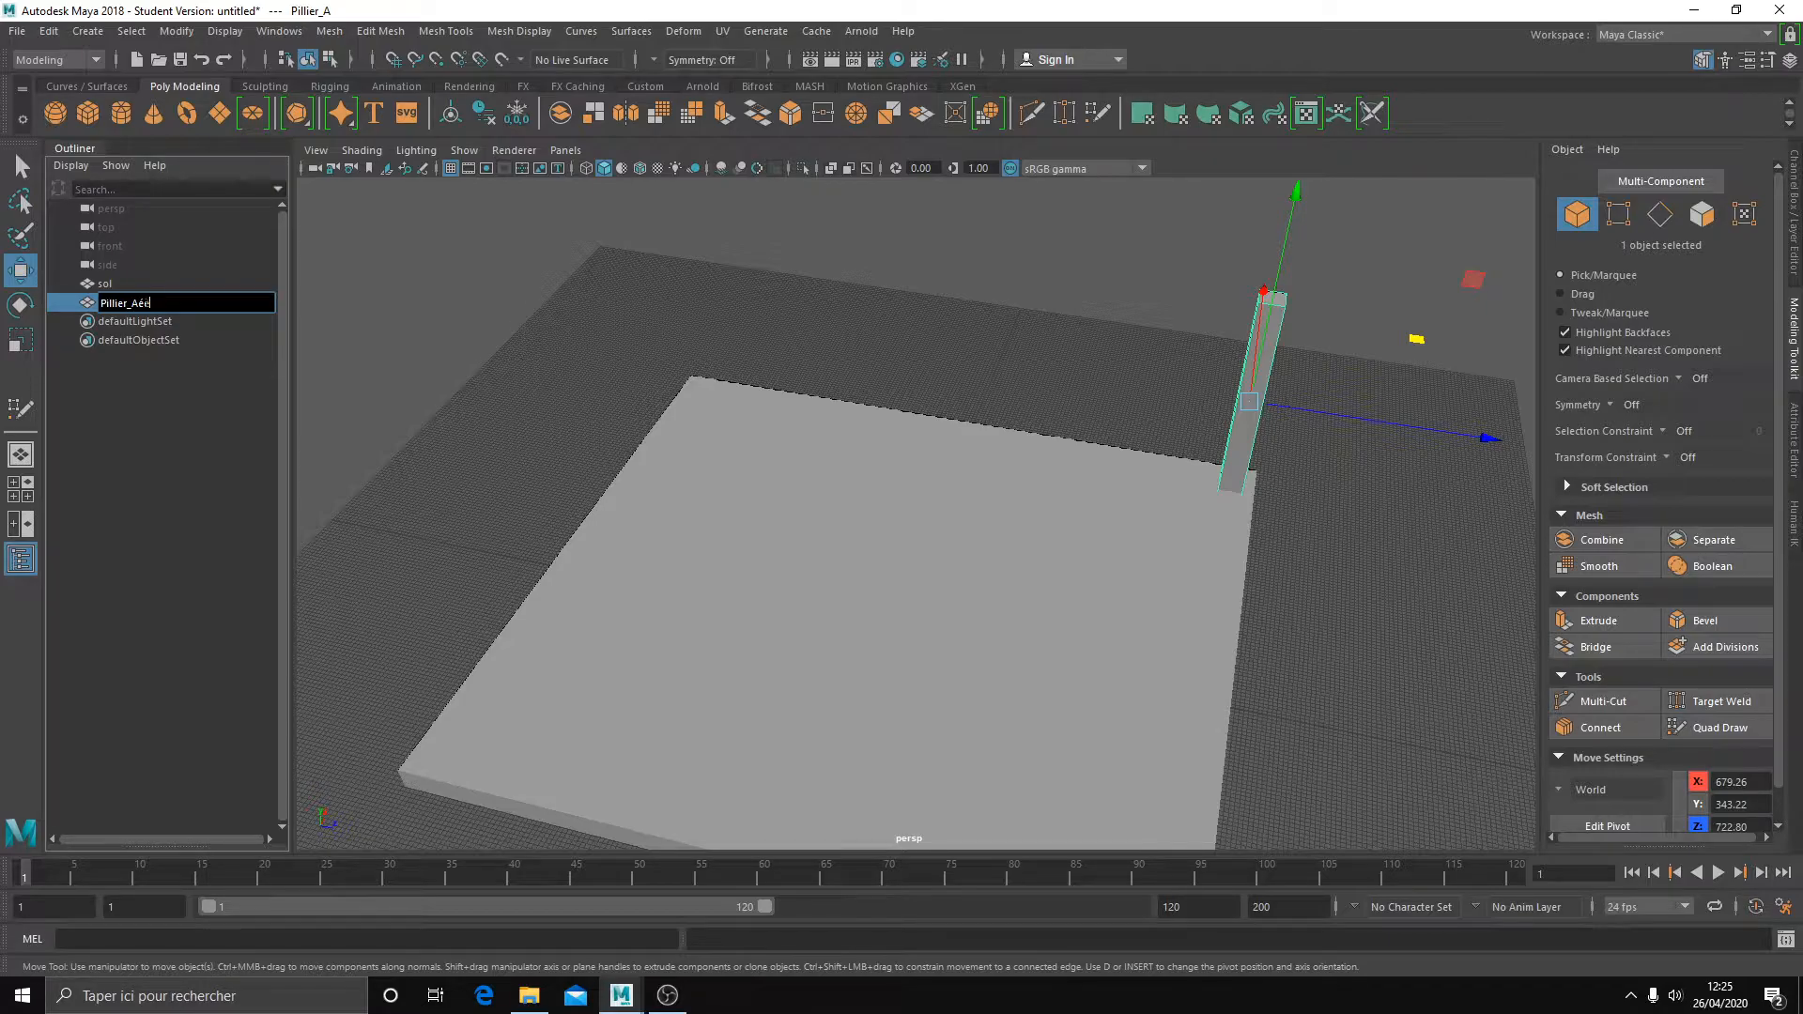
pyautogui.click(867, 443)
# - Duplicate Pillier_A and move the copy along Z on the same edge of the slab
pyautogui.keyDown('alt'); pyautogui.moveTo(909, 378); pyautogui.dragTo(733, 425); pyautogui.keyUp('alt')
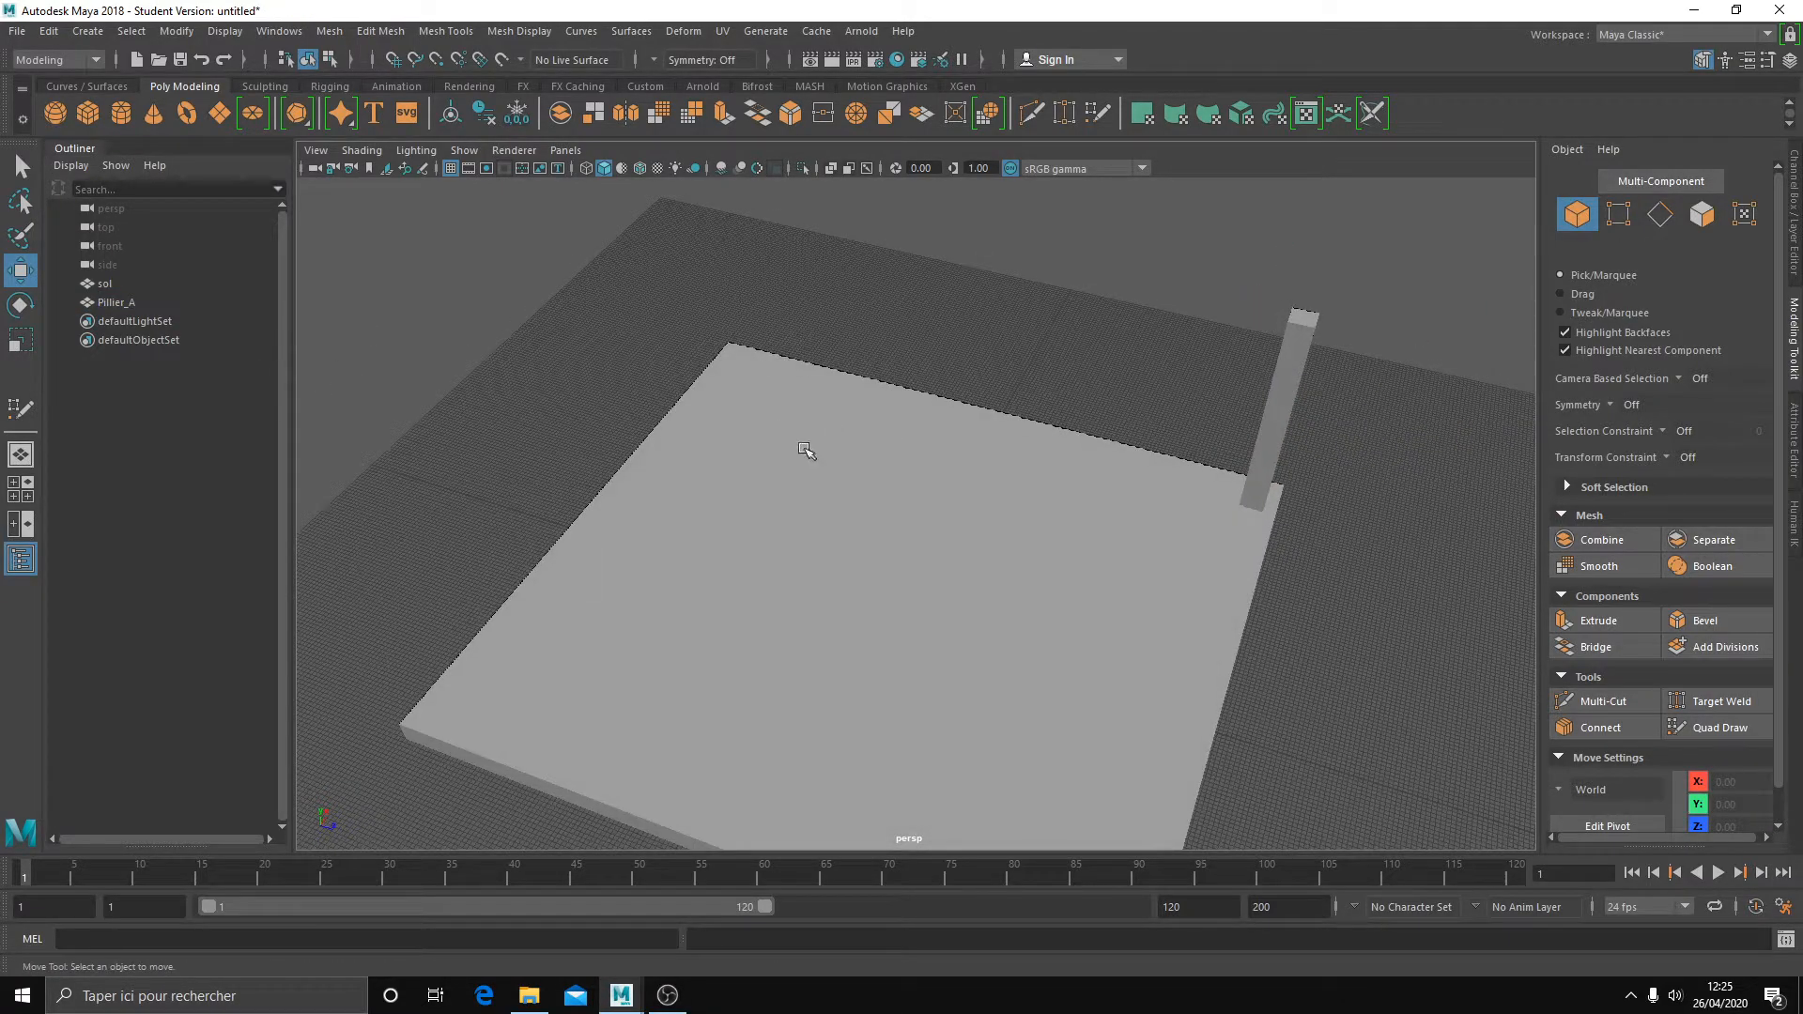
pyautogui.keyDown('alt'); pyautogui.moveTo(1001, 462); pyautogui.dragTo(920, 422); pyautogui.keyUp('alt')
pyautogui.click(1237, 420)
pyautogui.keyDown('alt'); pyautogui.moveTo(1085, 446); pyautogui.dragTo(1078, 437, button='middle'); pyautogui.keyUp('alt')
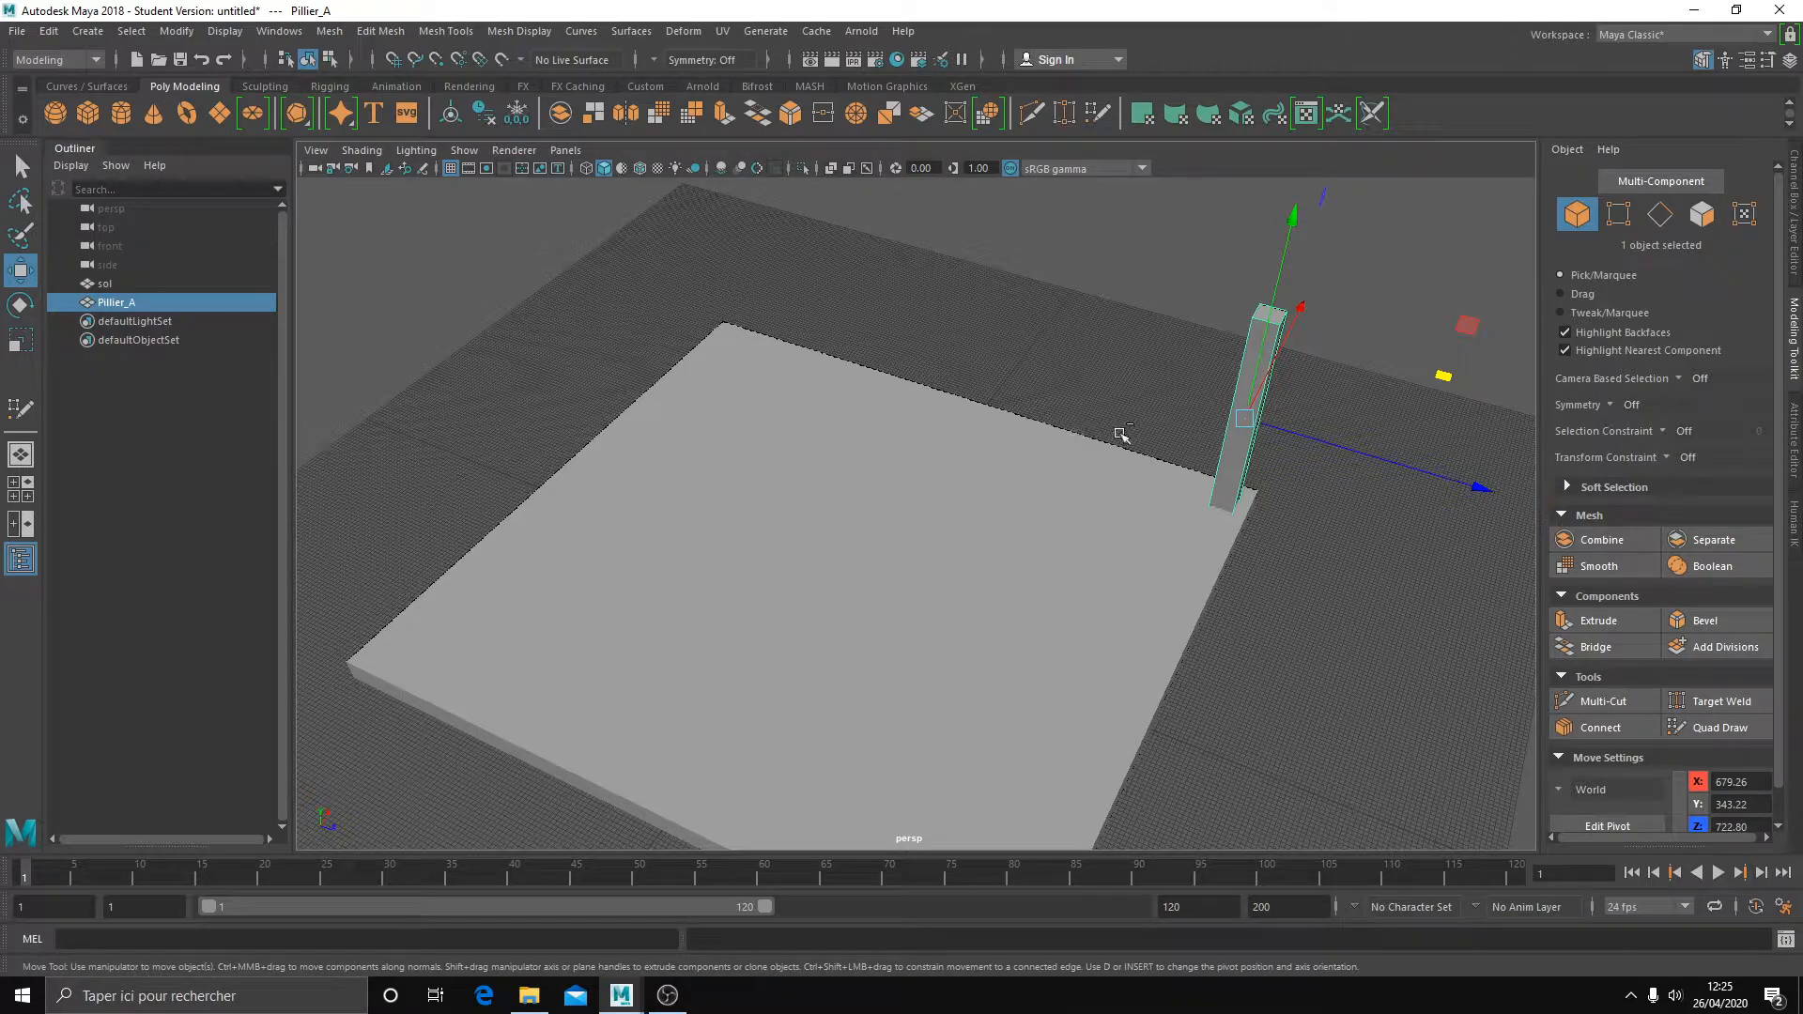
pyautogui.hotkey('ctrl', 'd')
pyautogui.moveTo(1368, 452); pyautogui.dragTo(546, 437)
# - Add five more copies of the pillar, spaced along the same slab edge to form a row of seven
pyautogui.hotkey('ctrl', 'd')
pyautogui.hotkey('ctrl', 'd')
pyautogui.hotkey('ctrl', 'd')
pyautogui.hotkey('ctrl', 'd')
pyautogui.scroll(-3, 925, 334)
pyautogui.hotkey('ctrl', 'd')
# - Duplicate the whole row of seven pillars, move the copies to the slab's opposite edge, and clear the selection
pyautogui.keyDown('alt'); pyautogui.moveTo(977, 434); pyautogui.dragTo(865, 498); pyautogui.keyUp('alt')
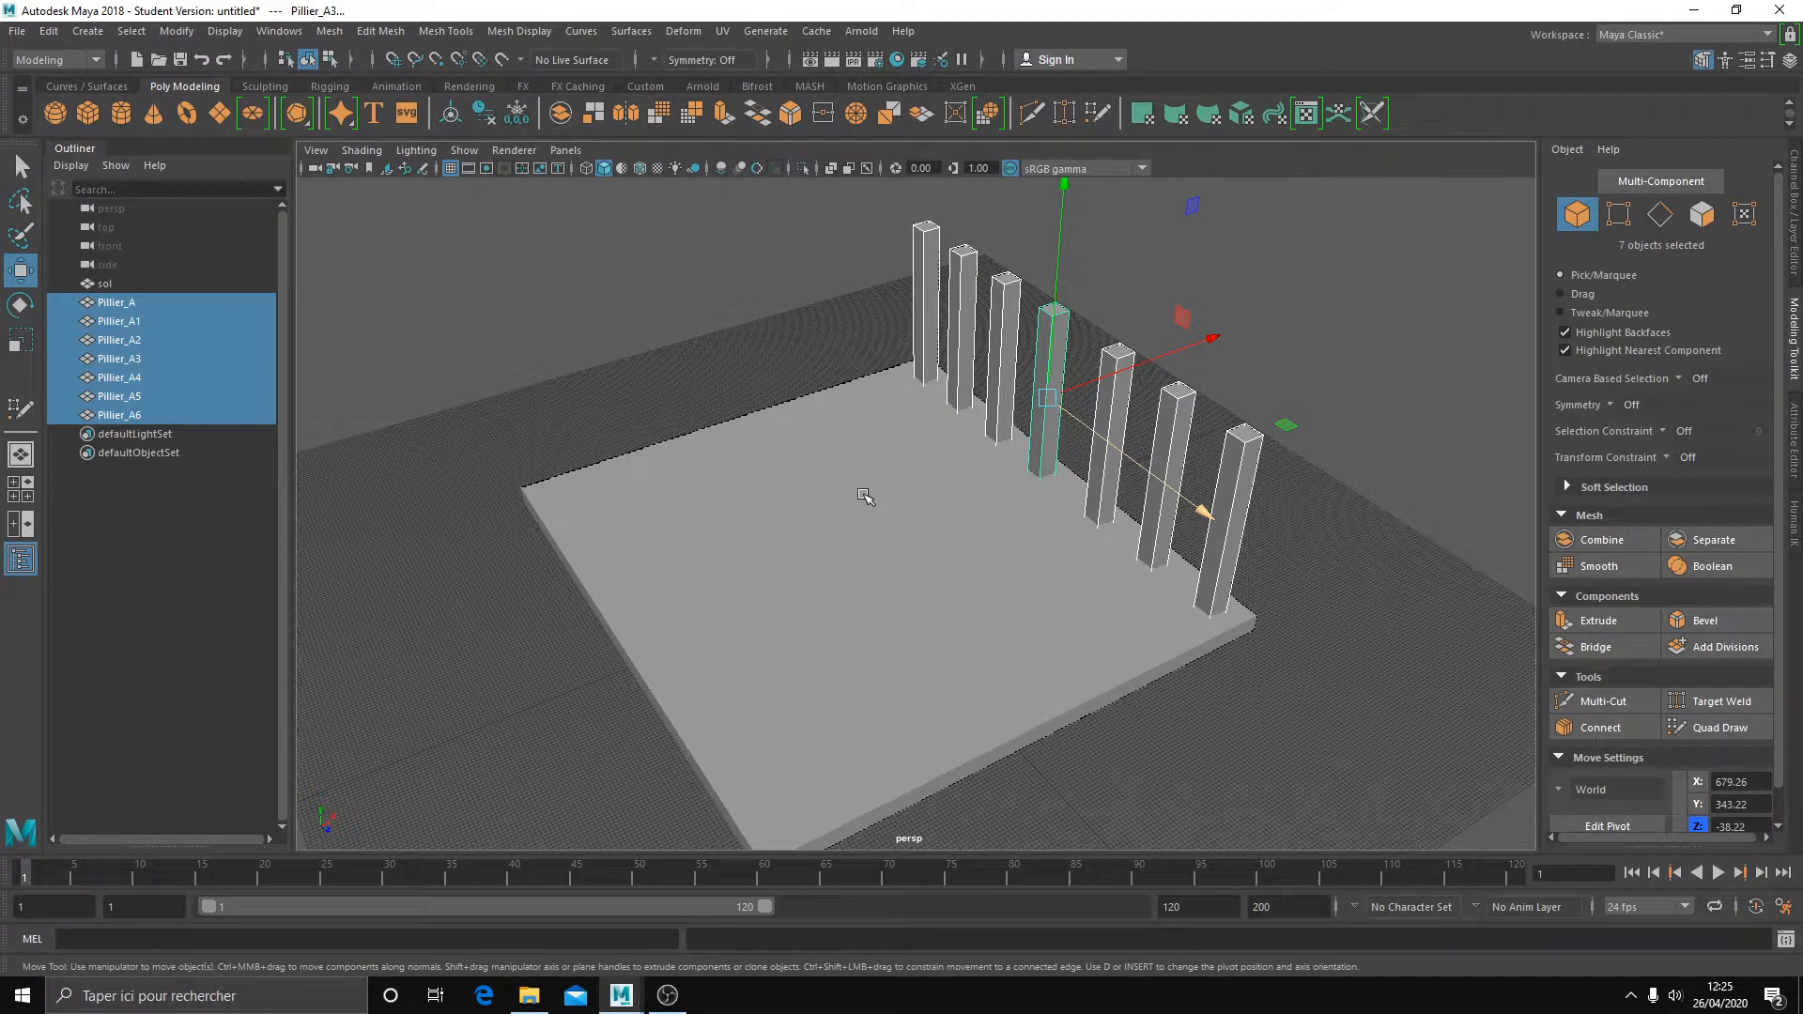
pyautogui.keyDown('alt'); pyautogui.moveTo(1071, 389); pyautogui.dragTo(957, 497); pyautogui.keyUp('alt')
pyautogui.hotkey('ctrl', 'd')
pyautogui.click(894, 459)
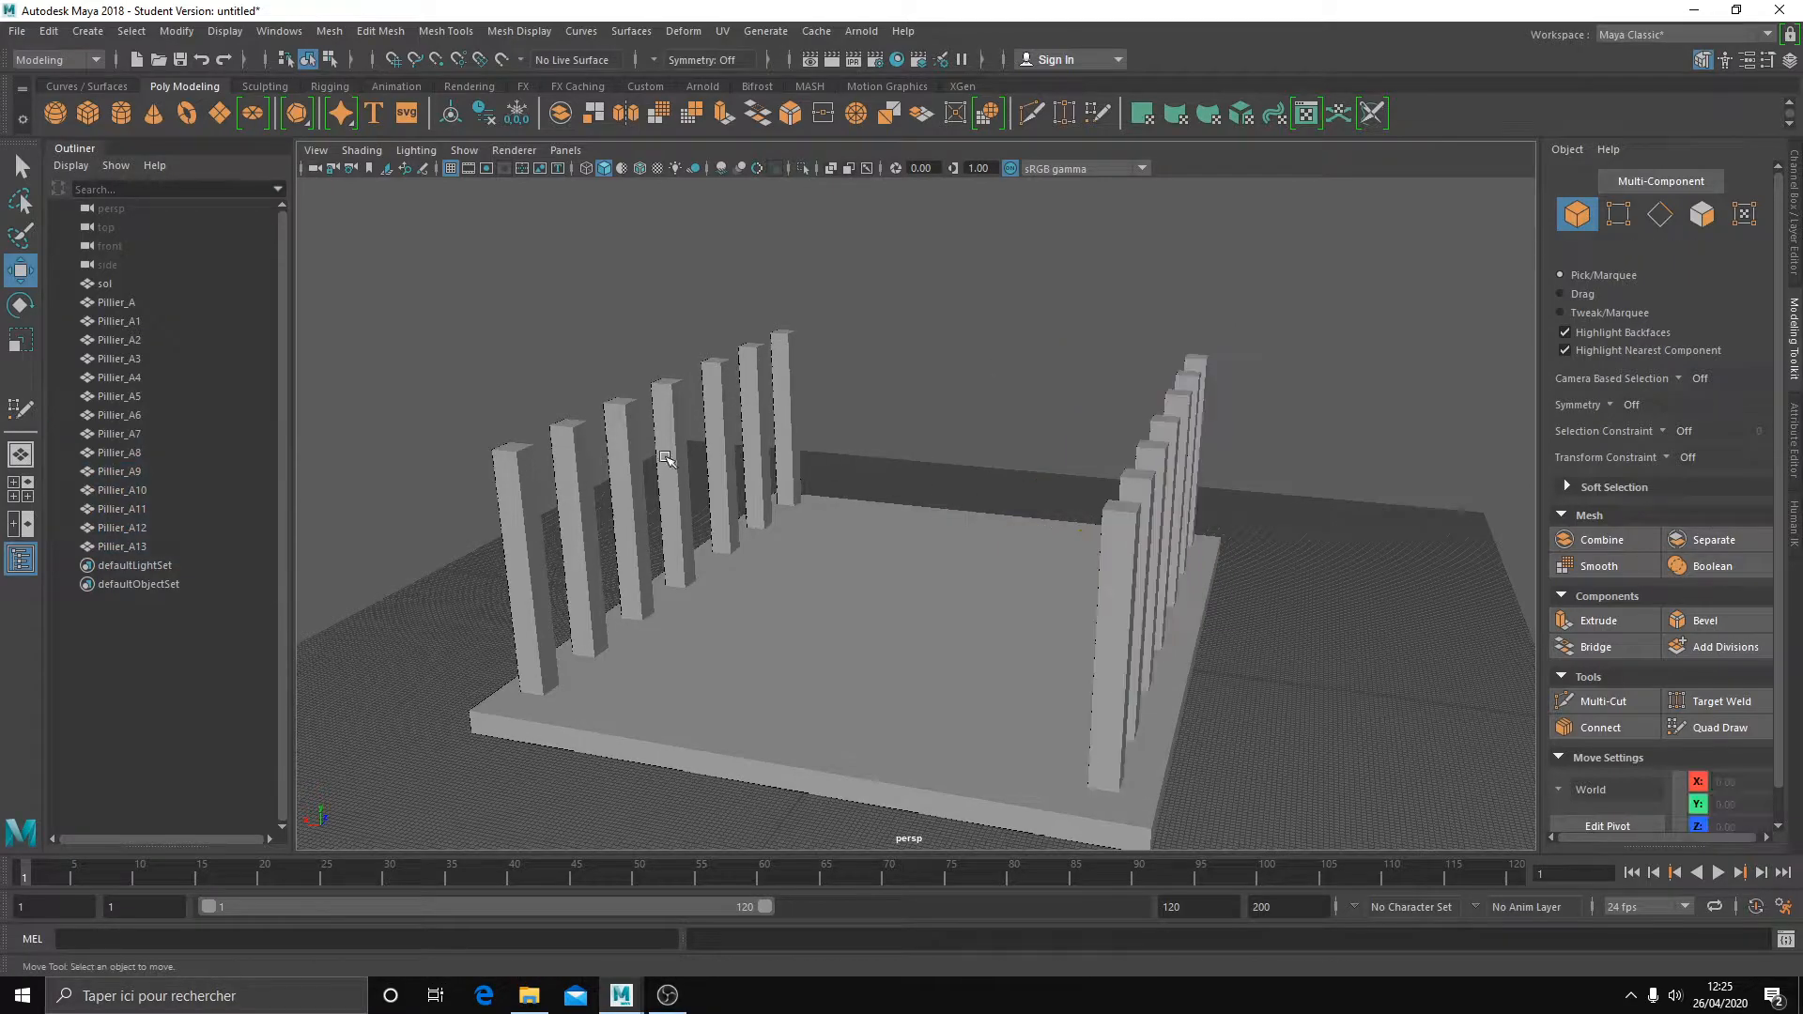
# - Duplicate the slab, raise the copy to about Y 633.89, narrow it into a plank, and place it over the end pillars at about Z -691.03
pyautogui.click(892, 625)
pyautogui.moveTo(891, 602)
pyautogui.keyDown('alt'); pyautogui.mouseDown()
pyautogui.moveTo(907, 602)
pyautogui.moveTo(892, 598)
pyautogui.mouseUp(); pyautogui.keyUp('alt')
pyautogui.hotkey('ctrl', 'd')
pyautogui.moveTo(907, 532); pyautogui.dragTo(944, 336)
pyautogui.press('r')
pyautogui.keyDown('alt'); pyautogui.moveTo(1079, 362); pyautogui.dragTo(761, 400); pyautogui.keyUp('alt')
pyautogui.press('w')
pyautogui.hotkey('ctrl', 'd')
pyautogui.click(141, 583)
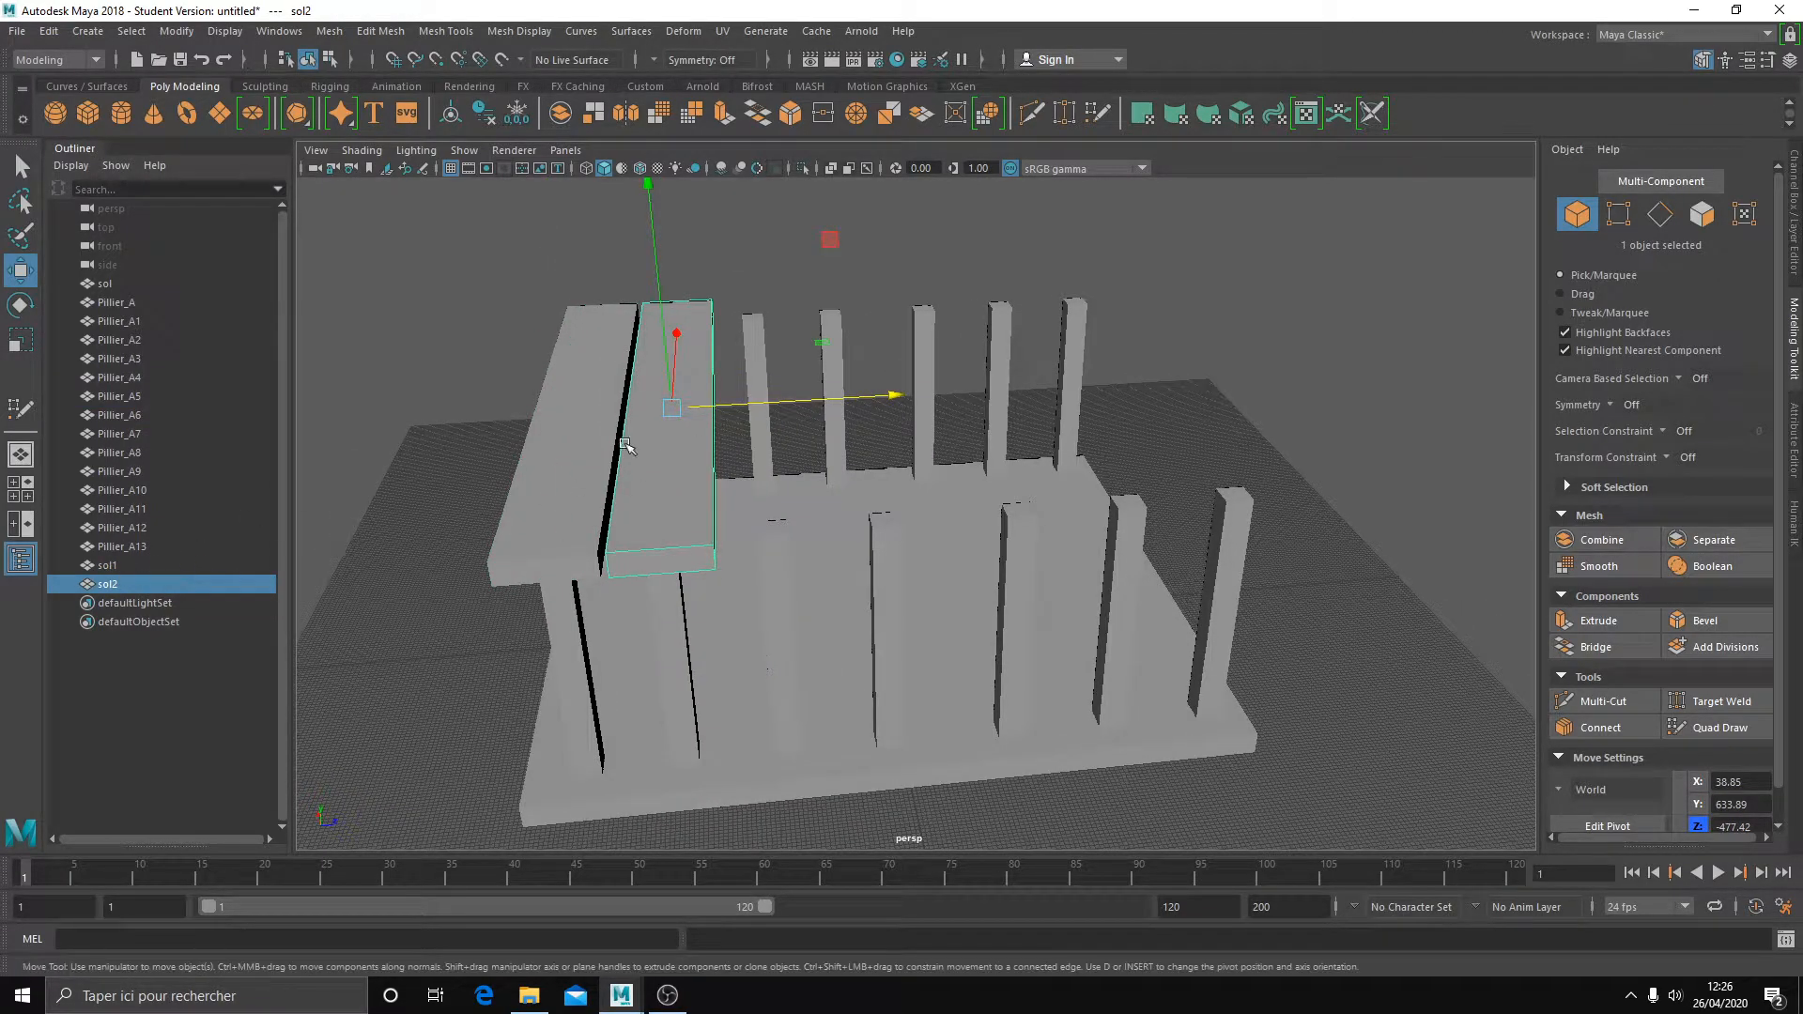
pyautogui.press('Delete')
# - Rename the plank on top of the end pillars as Plaque
pyautogui.click(110, 565)
pyautogui.doubleClick(110, 565)
pyautogui.write('Plaque')
pyautogui.press('Return')
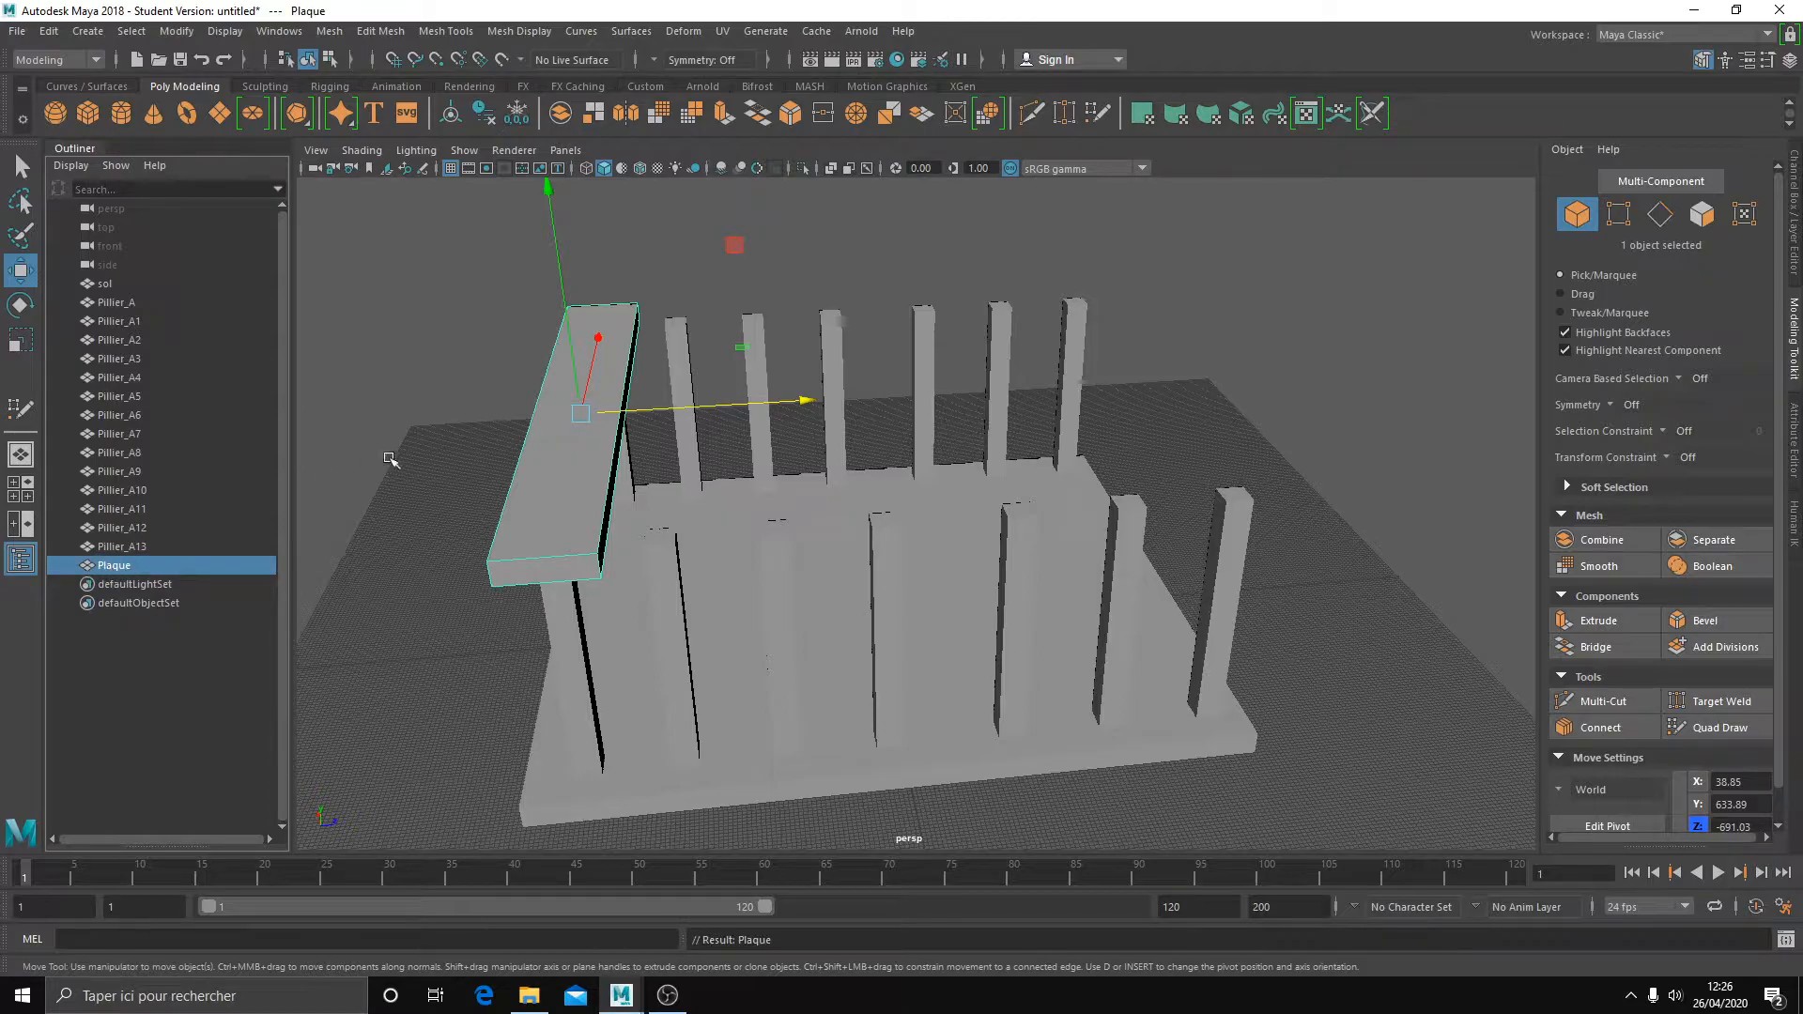
# - Duplicate Plaque five times, placing the copies side by side across the pillar rows, with the last one at about Z 466.39
pyautogui.hotkey('ctrl', 'd')
pyautogui.moveTo(663, 408); pyautogui.dragTo(1001, 458)
pyautogui.hotkey('ctrl', 'd')
pyautogui.hotkey('ctrl', 'd')
pyautogui.hotkey('ctrl', 'd')
pyautogui.hotkey('ctrl', 'd')
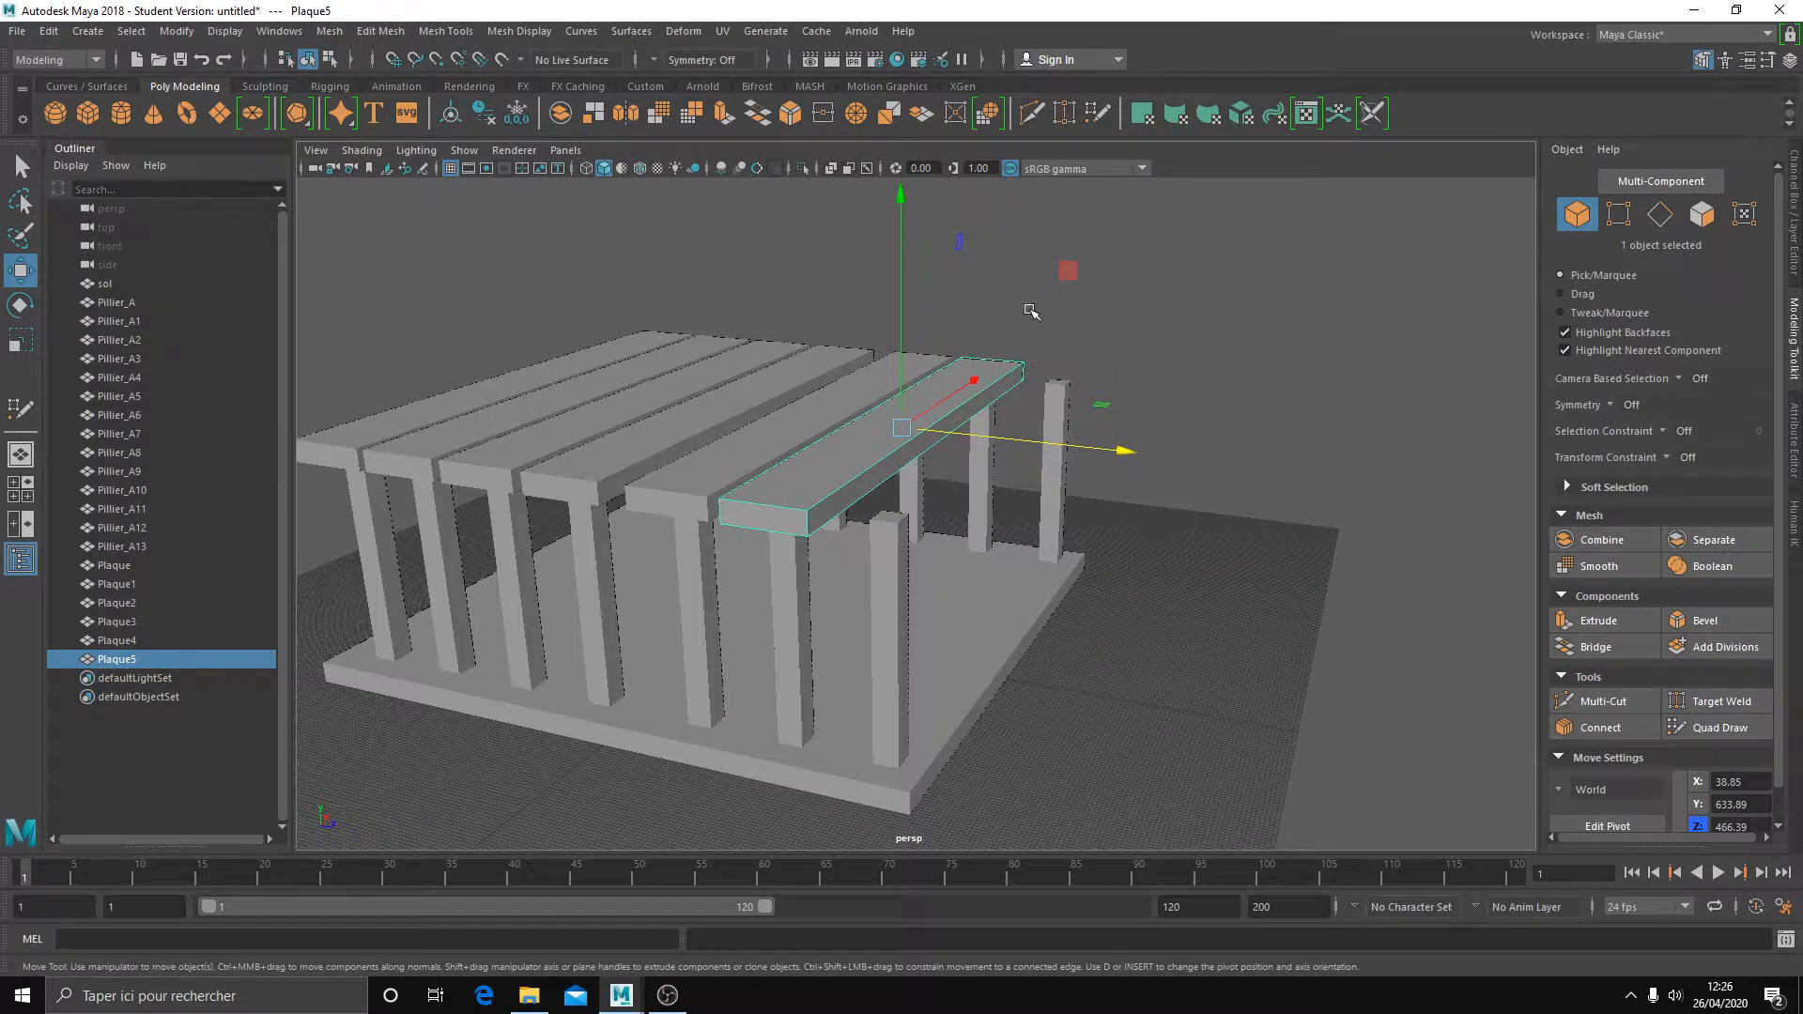
# - Undo the last two plank copies, keeping the copies up to Plaque3
pyautogui.hotkey('ctrl', 'z')
pyautogui.hotkey('ctrl', 'z')
pyautogui.hotkey('ctrl', 'z')
pyautogui.hotkey('ctrl', 'z')
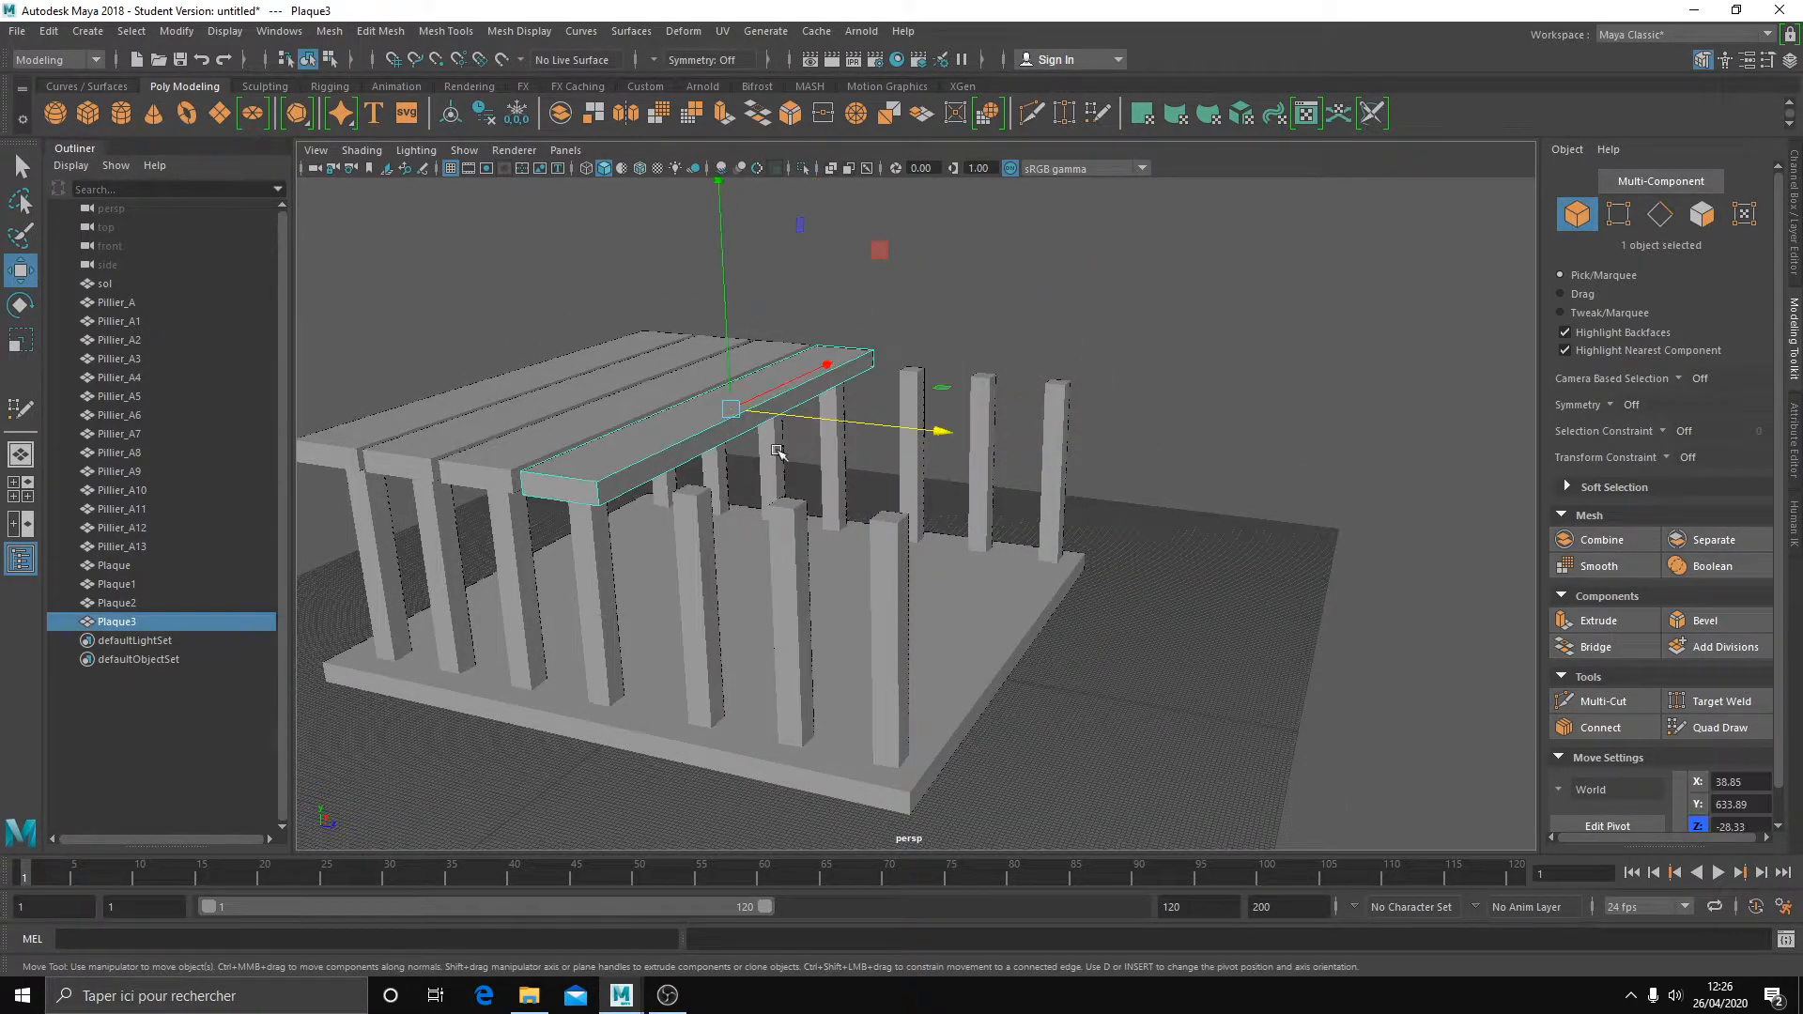
# - Try rotating Plaque3 about 13 degrees around its vertical axis, and undo the rotation
pyautogui.press('e')
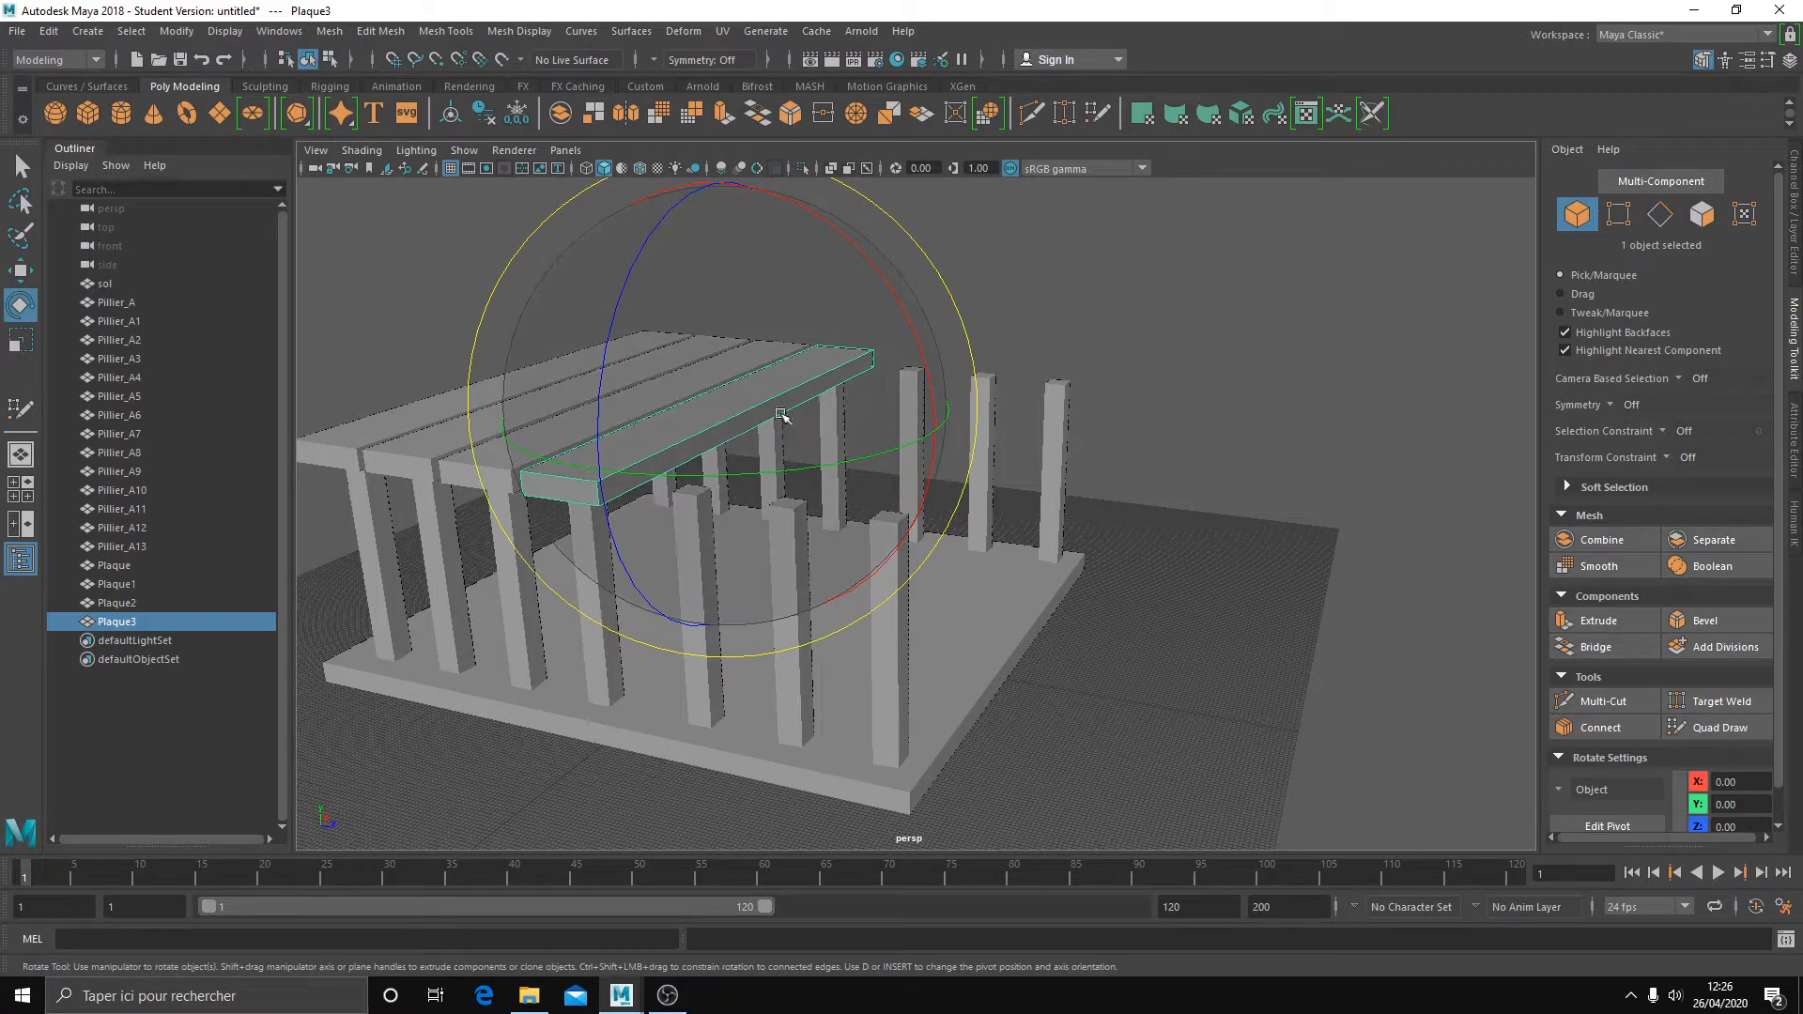
pyautogui.keyDown('alt'); pyautogui.moveTo(757, 404); pyautogui.dragTo(819, 411); pyautogui.keyUp('alt')
pyautogui.keyDown('alt'); pyautogui.moveTo(786, 476); pyautogui.dragTo(869, 537); pyautogui.keyUp('alt')
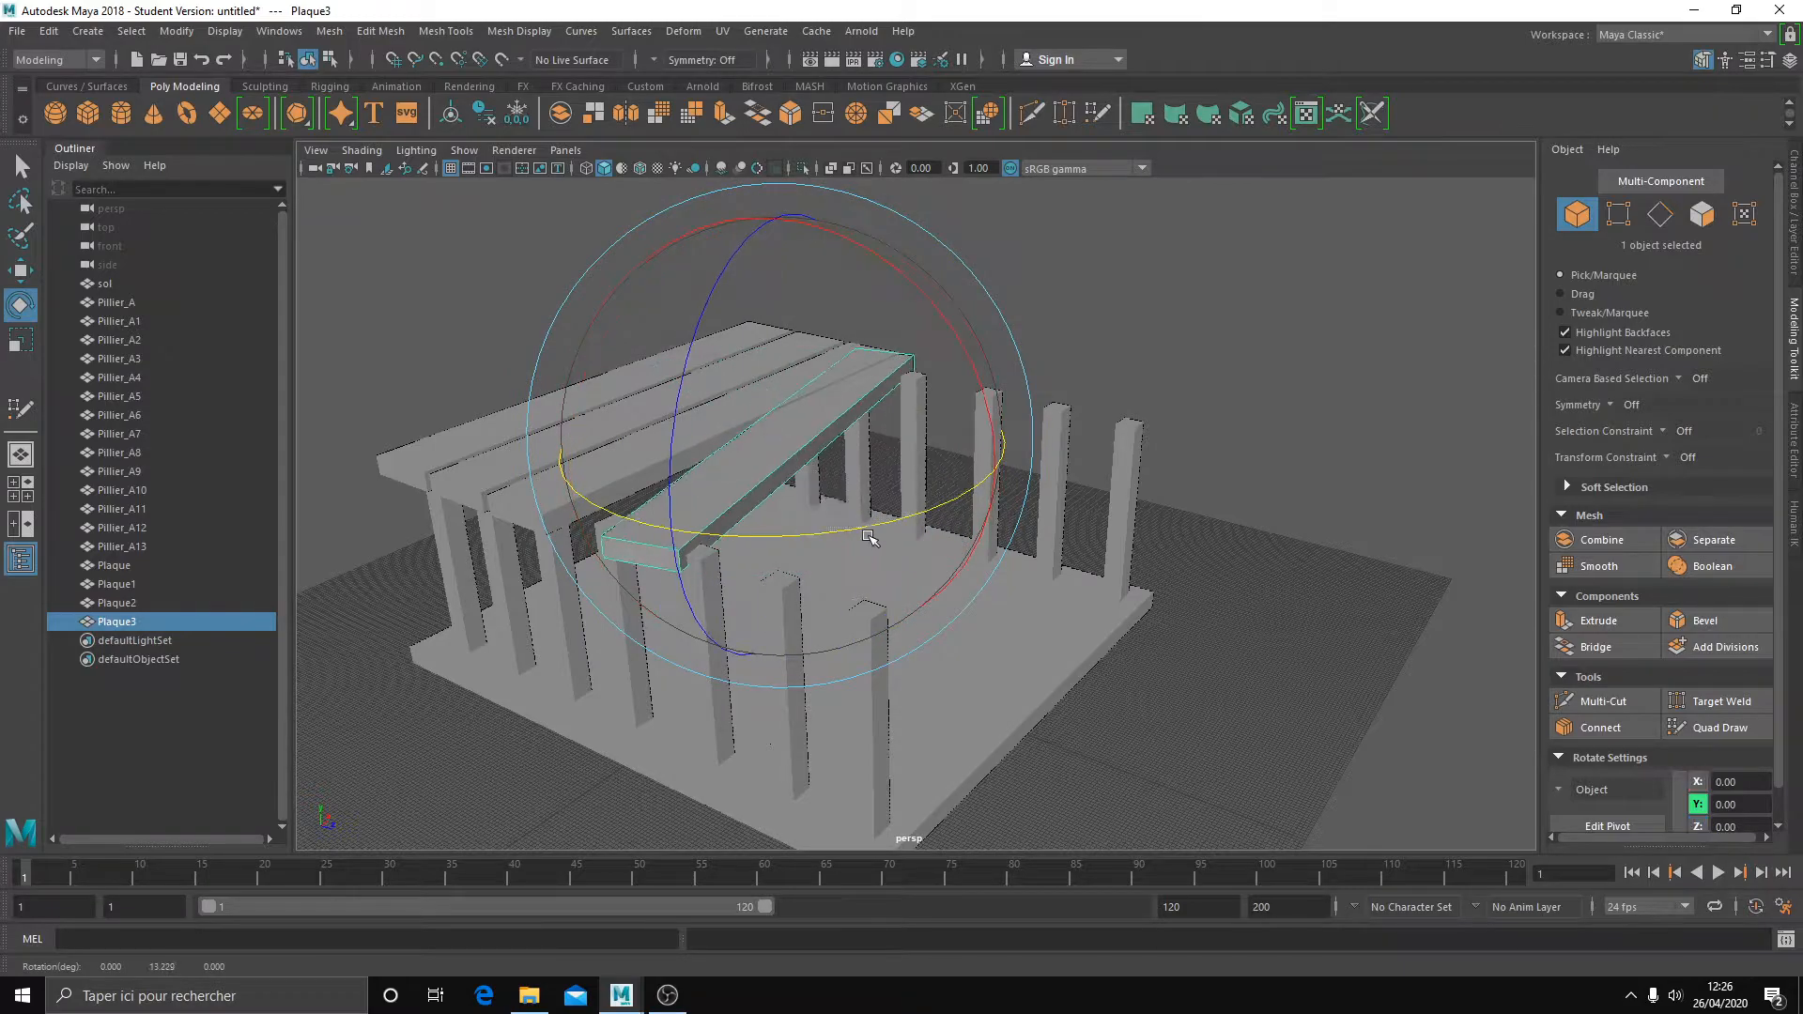
pyautogui.hotkey('ctrl', 'z')
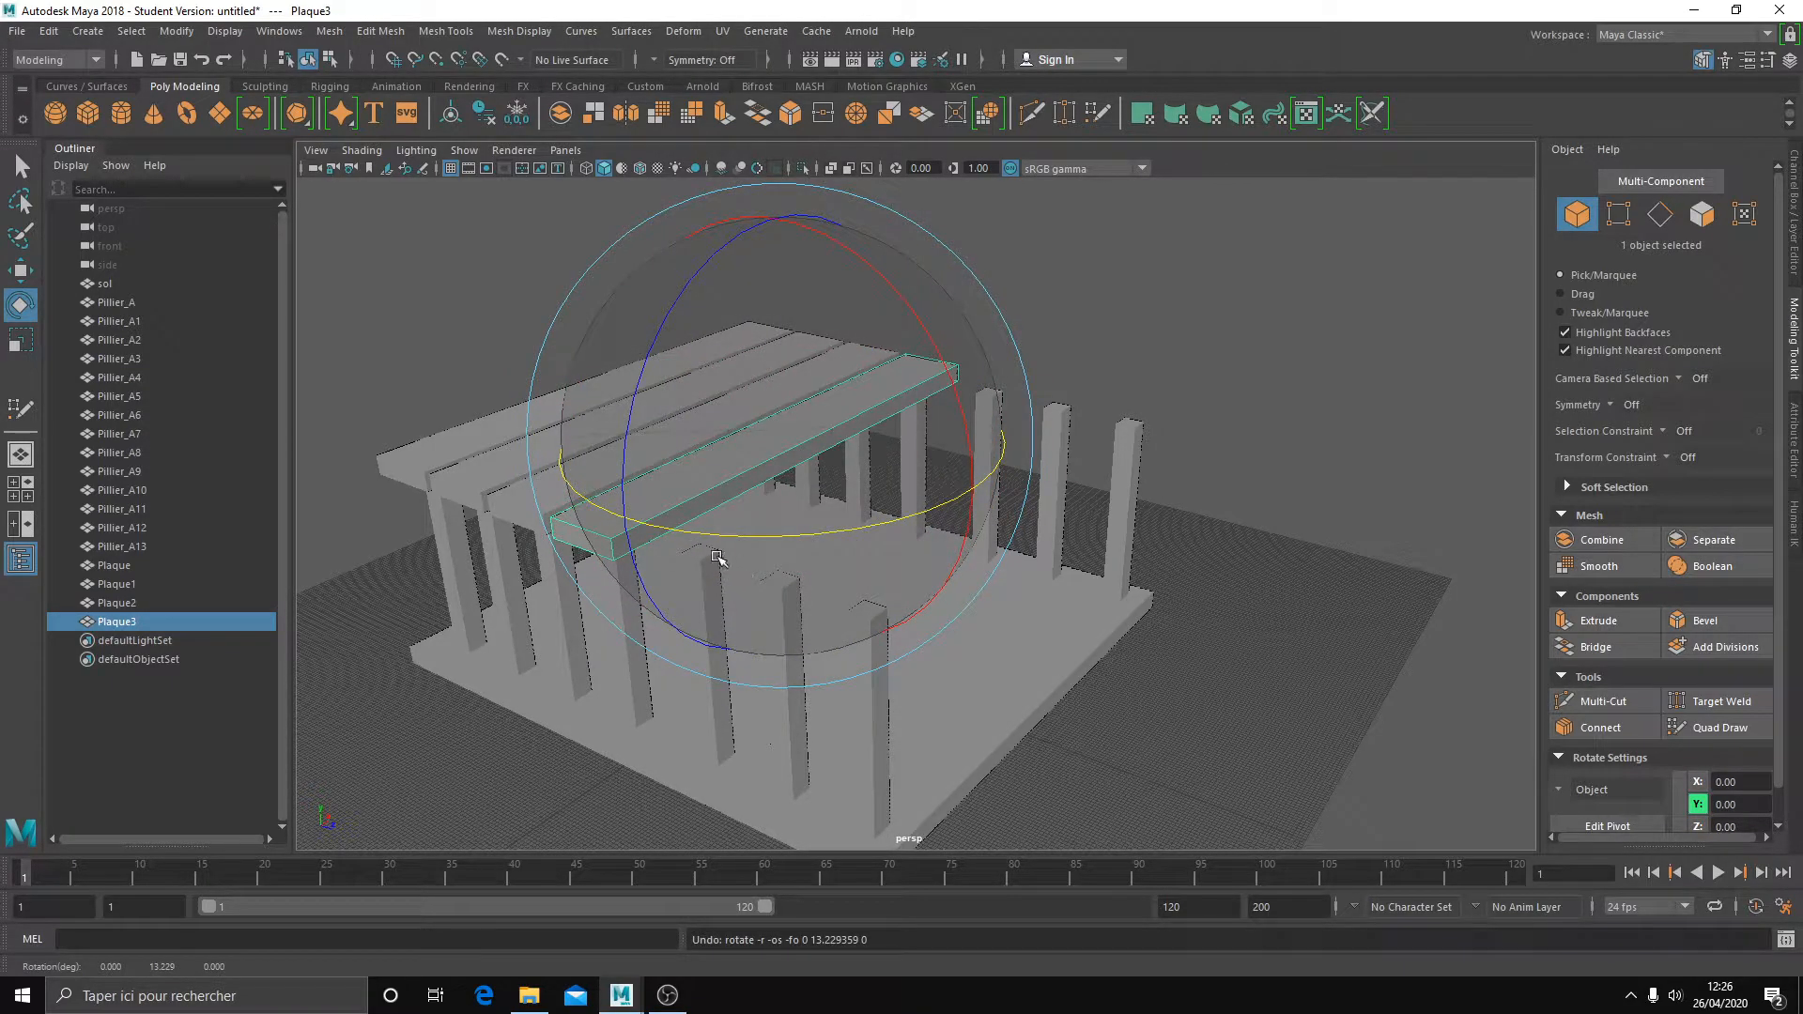
# - Rotate Plaque3 perpendicular to the other planks and move it over the pillar row at about X 660.23 and Z 599.09
pyautogui.moveTo(773, 536); pyautogui.dragTo(873, 526)
pyautogui.press('w')
pyautogui.keyDown('alt'); pyautogui.moveTo(1037, 419); pyautogui.dragTo(1220, 450); pyautogui.keyUp('alt')
pyautogui.moveTo(1220, 451); pyautogui.dragTo(1408, 441, button='middle')
pyautogui.keyDown('alt'); pyautogui.moveTo(1409, 441); pyautogui.dragTo(1333, 451); pyautogui.keyUp('alt')
pyautogui.moveTo(1099, 418); pyautogui.dragTo(1066, 418)
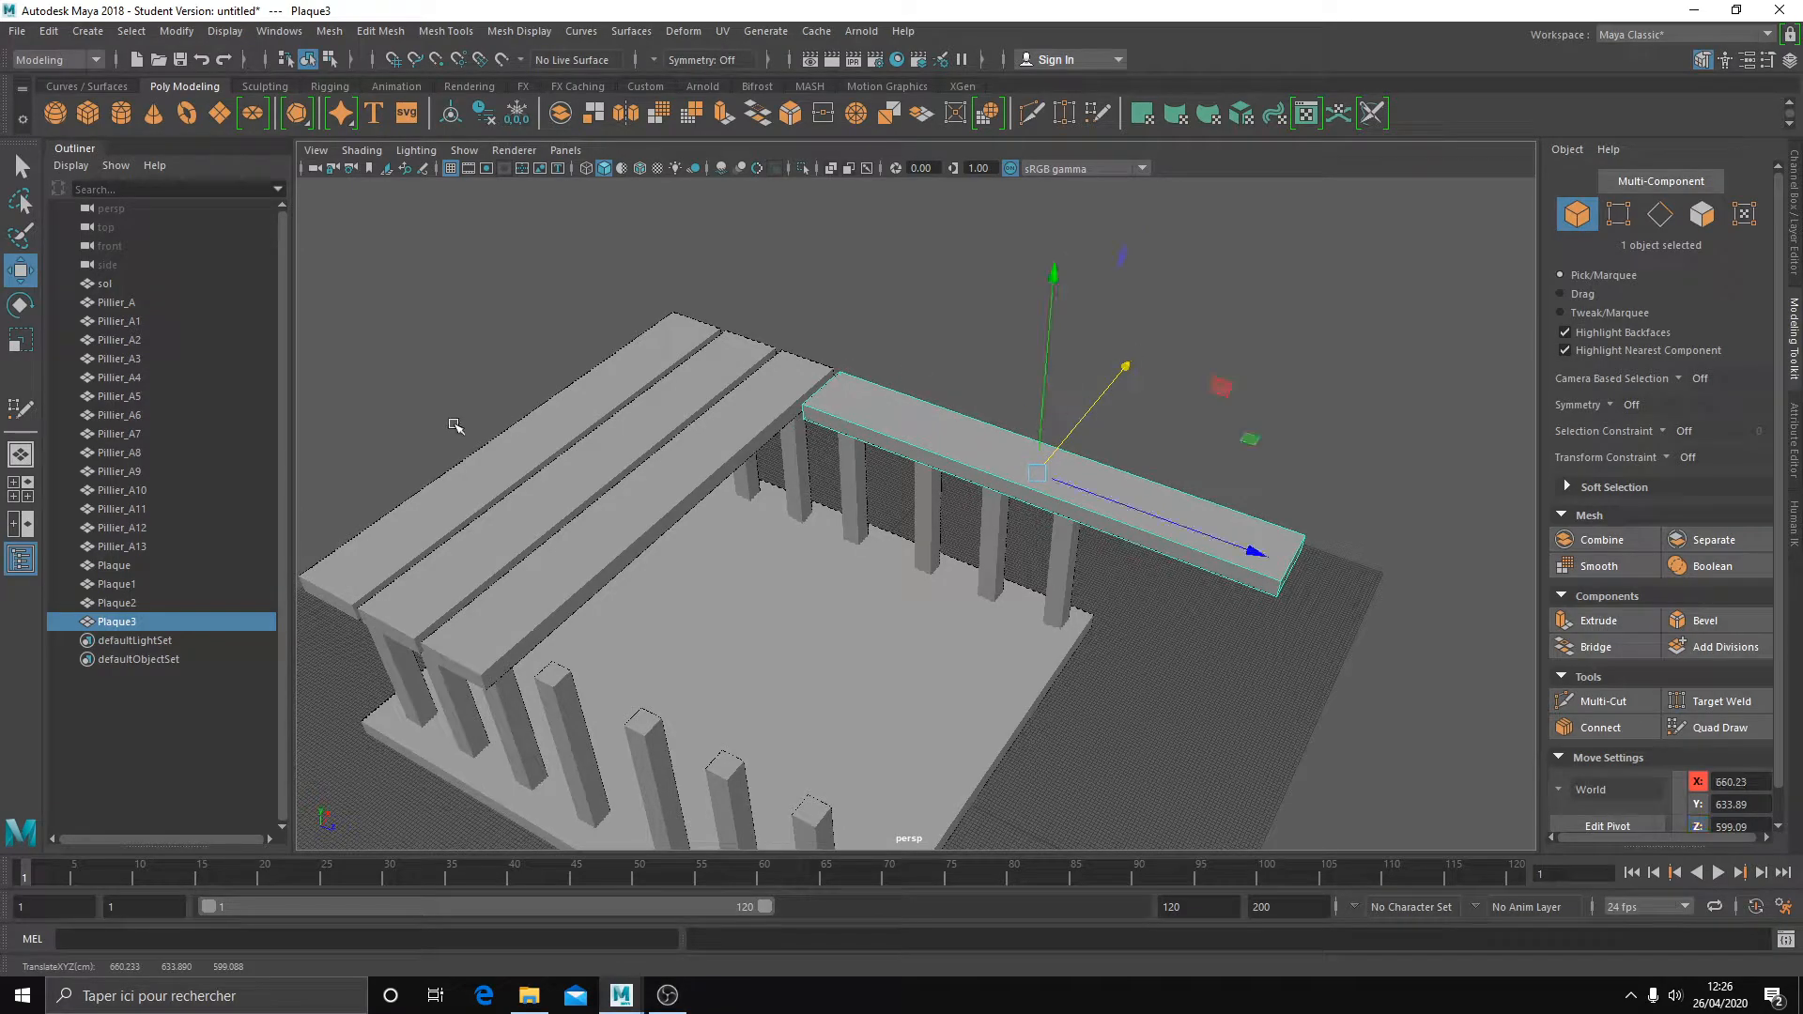
# - Open the Rotate tool's settings and set its step snap to Relative
pyautogui.doubleClick(22, 308)
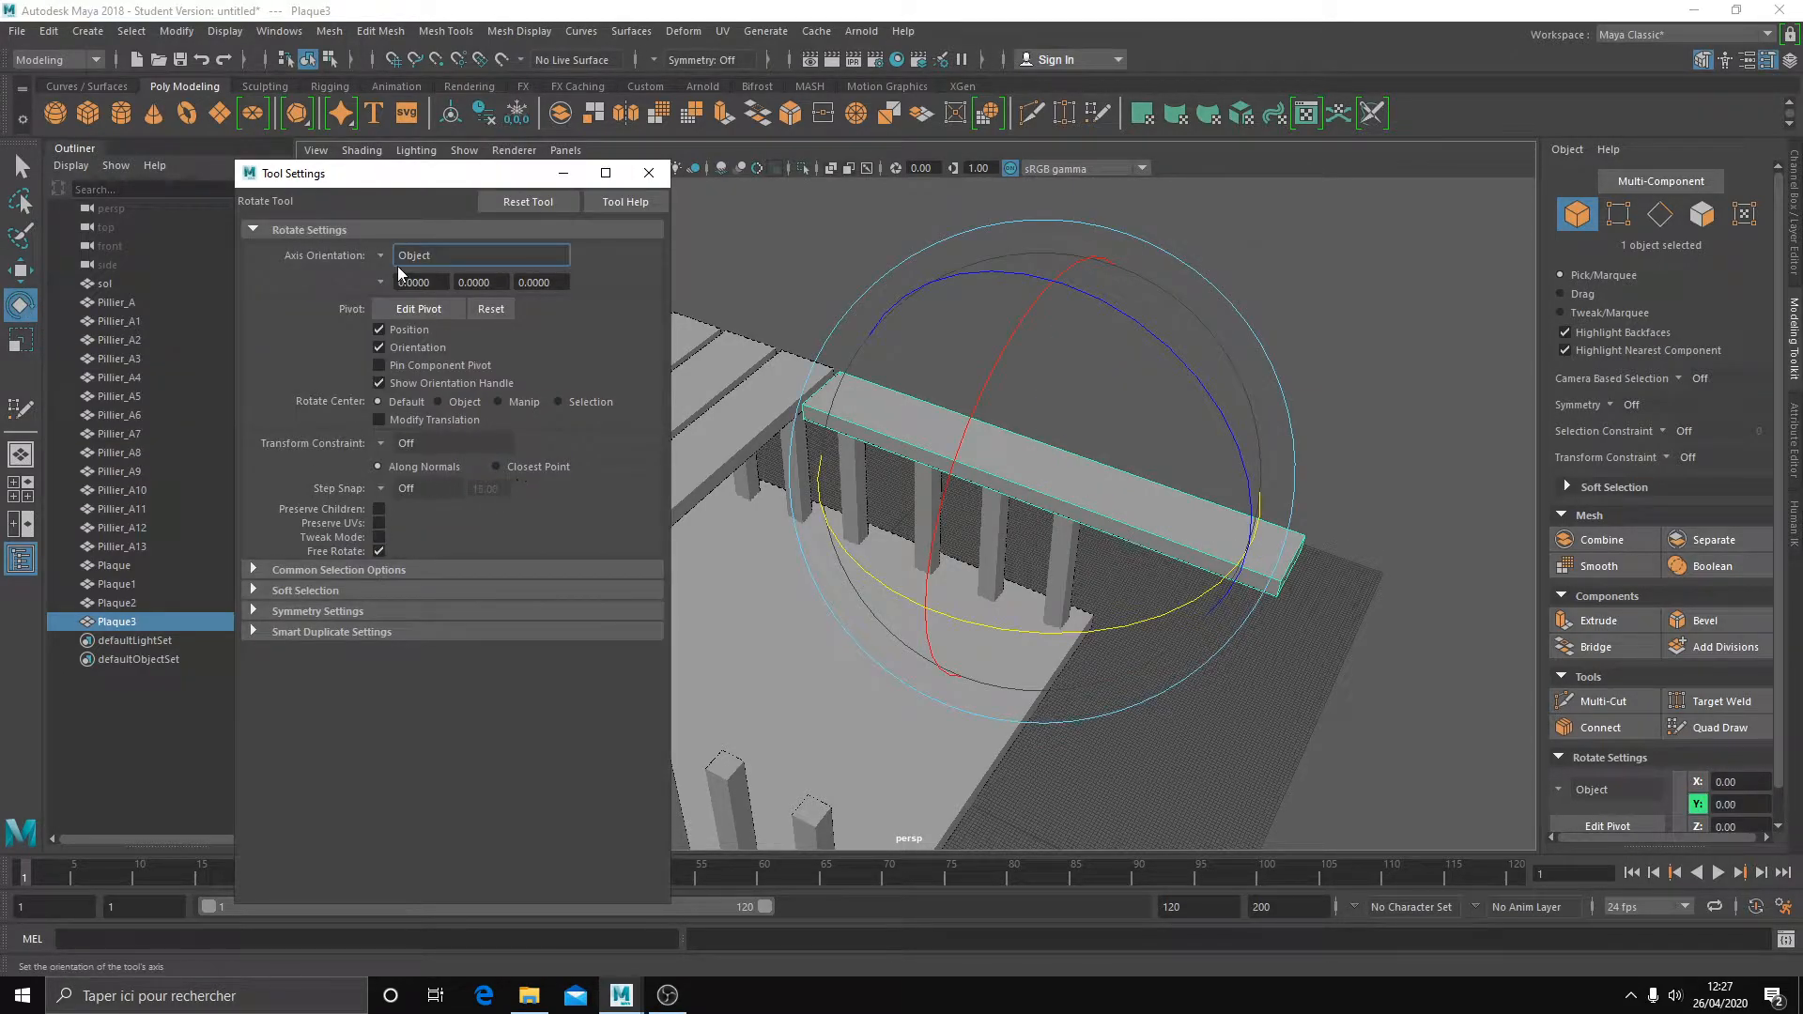
pyautogui.click(380, 487)
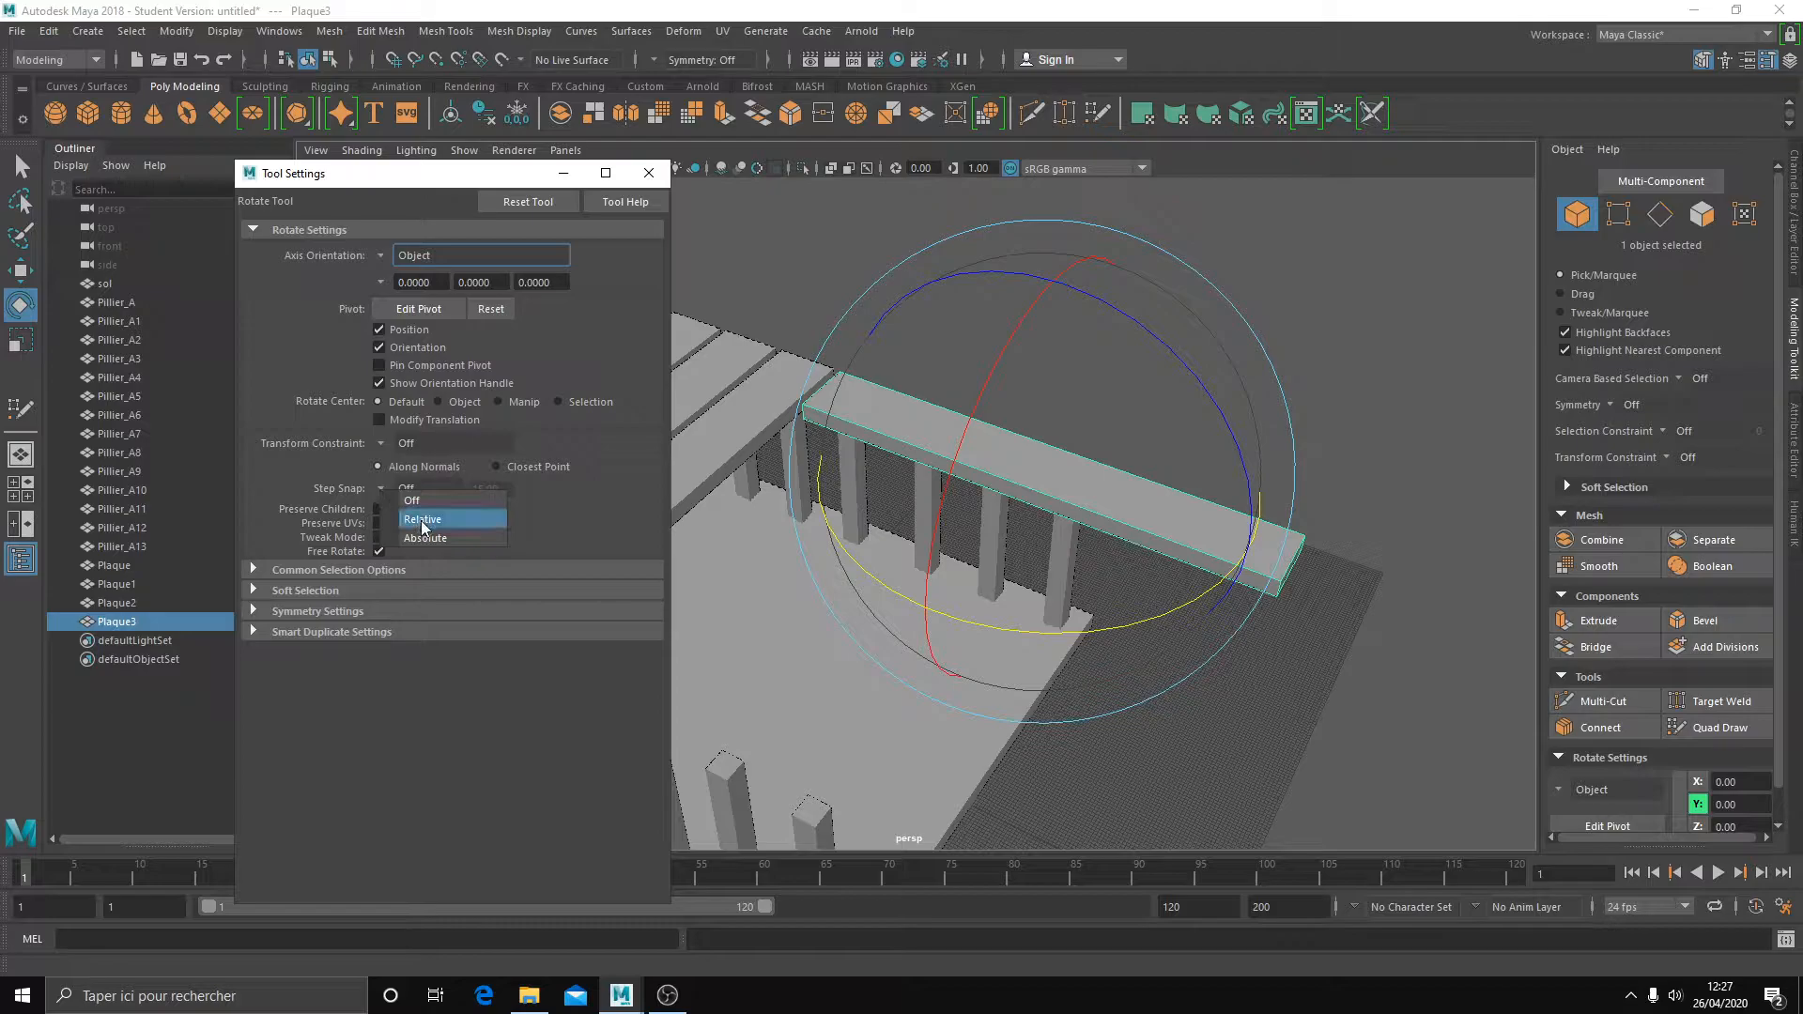
pyautogui.click(453, 522)
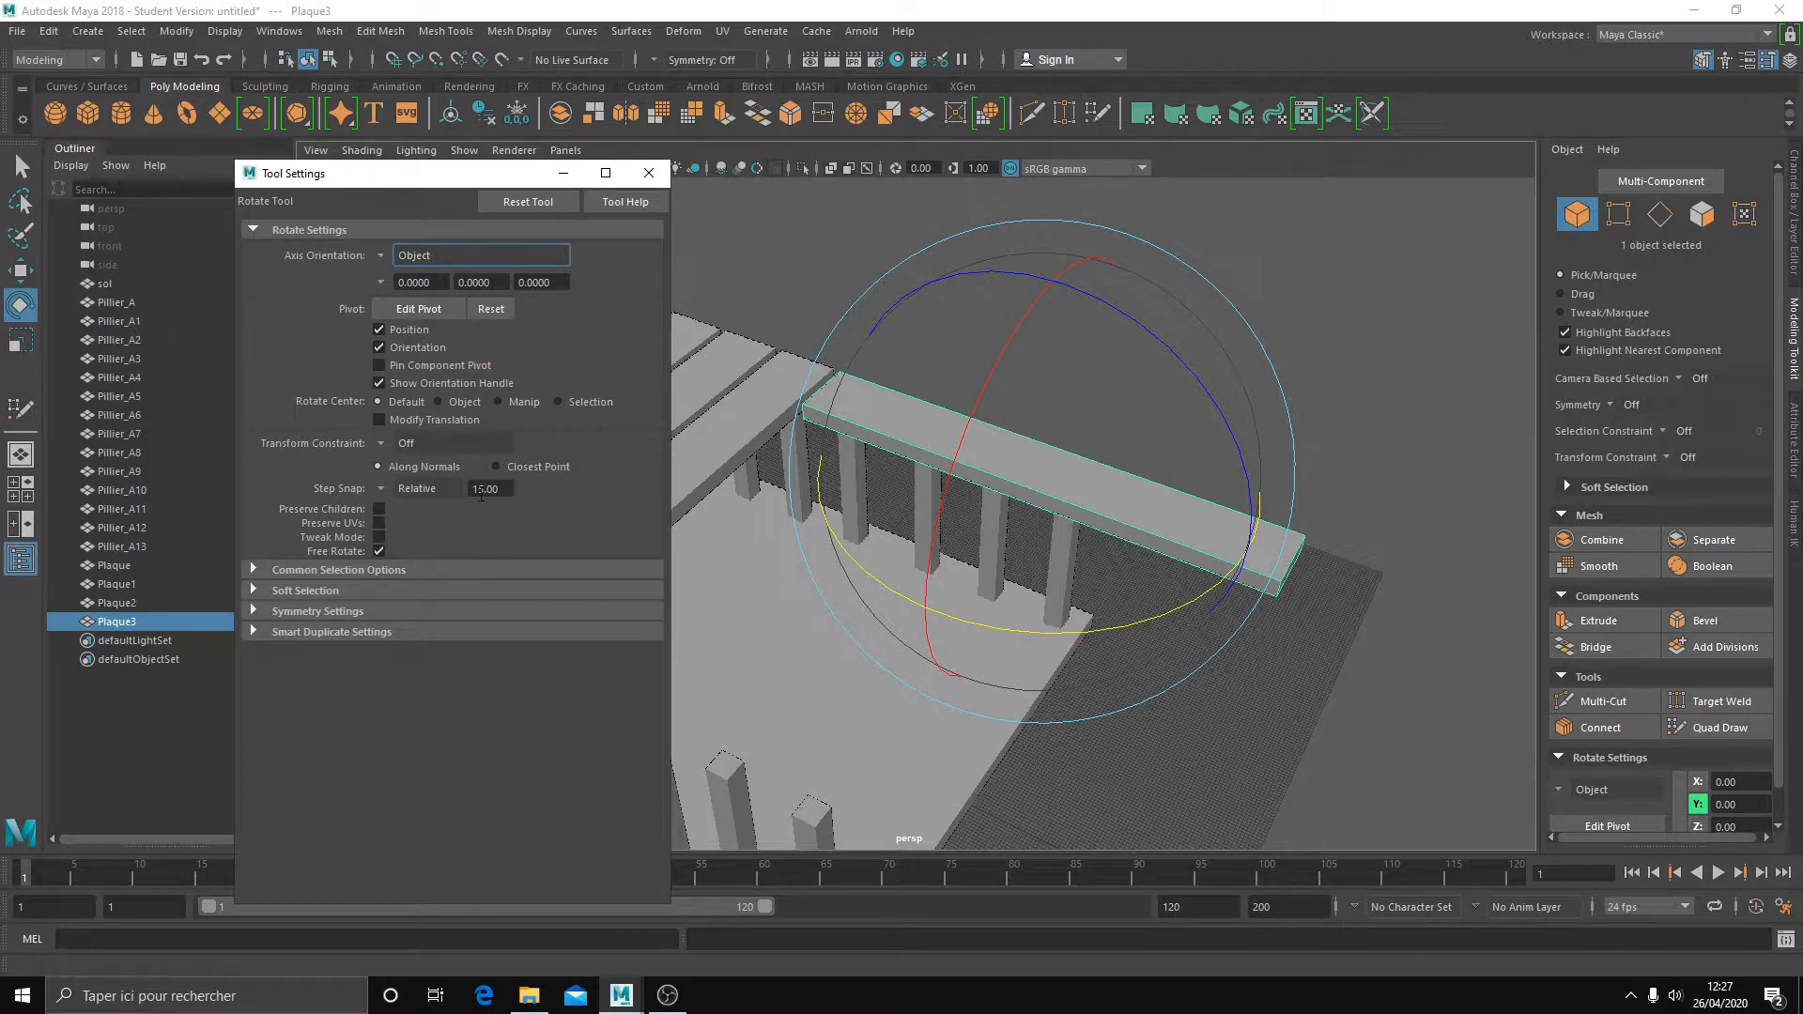
# - Try rotating Plaque3 with the 15-degree relative step snap, turn step snap off and close the tool settings
pyautogui.moveTo(1056, 618)
pyautogui.mouseDown()
pyautogui.moveTo(997, 637)
pyautogui.moveTo(1078, 644)
pyautogui.mouseUp()
pyautogui.click(380, 488)
pyautogui.click(404, 504)
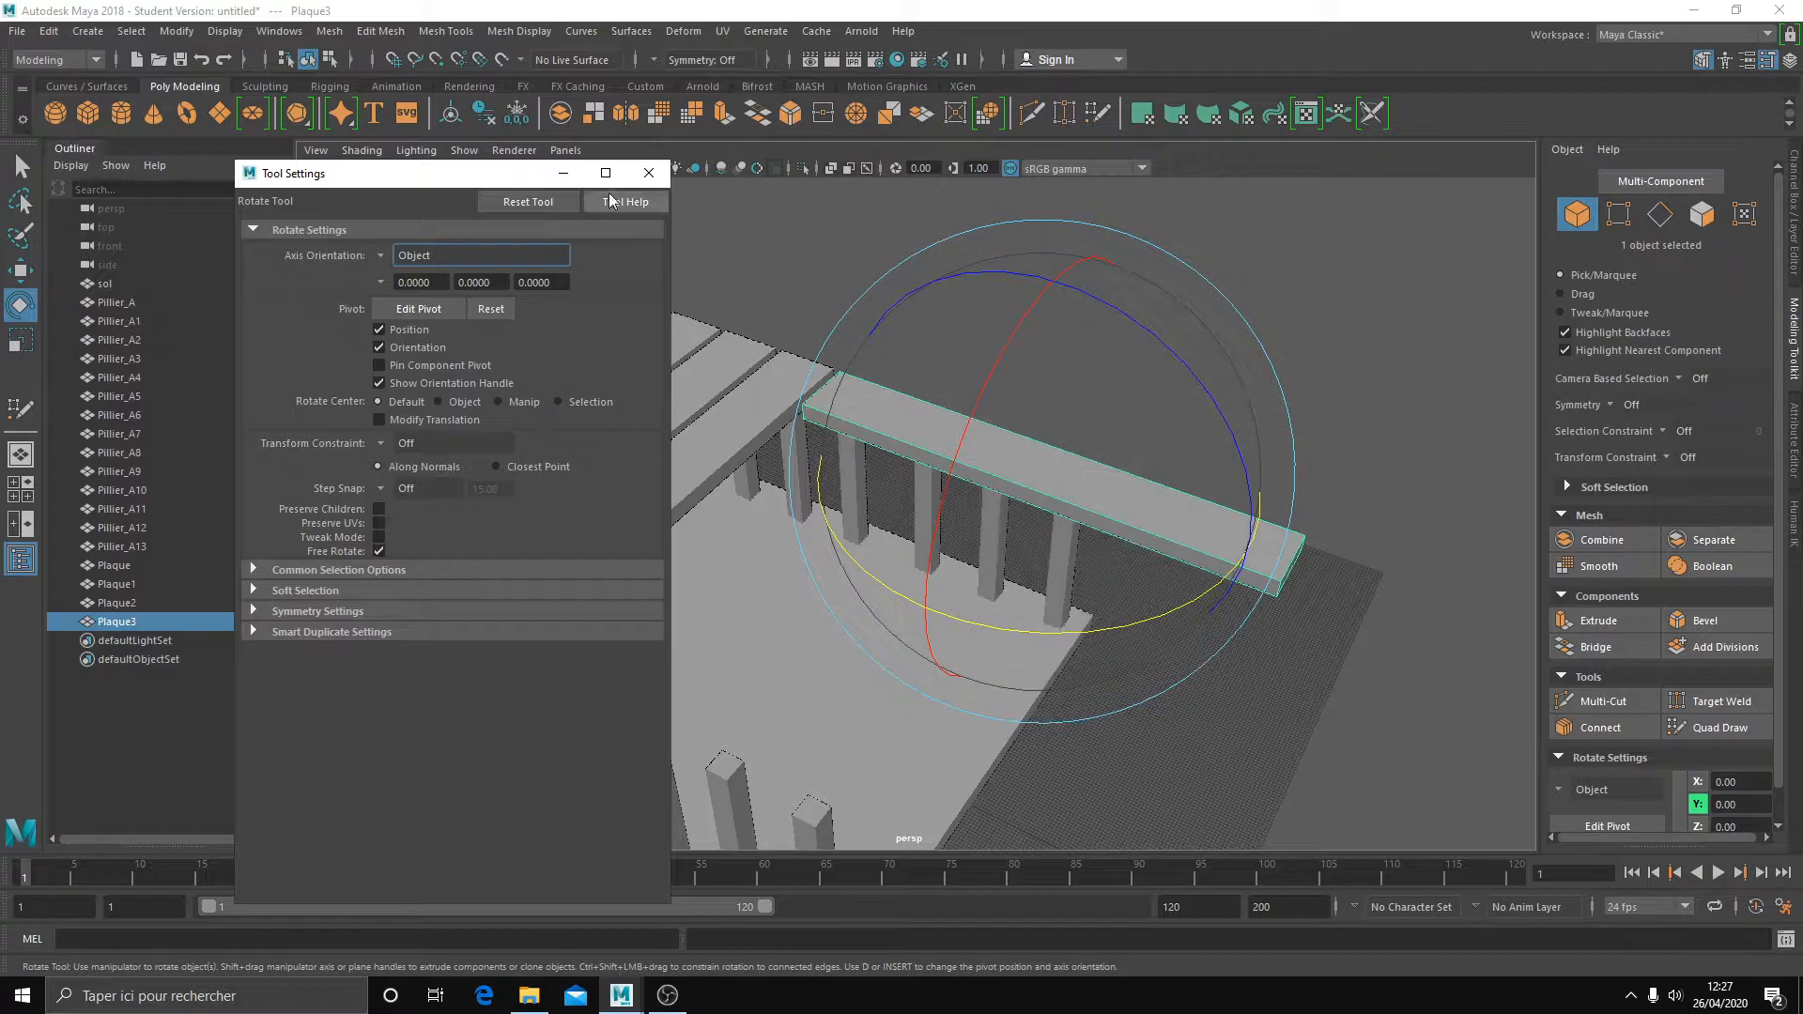
pyautogui.click(647, 173)
# - Try rotating Plaque3 freely around several axes and undo the rotations
pyautogui.moveTo(1040, 628); pyautogui.dragTo(998, 620)
pyautogui.hotkey('ctrl', 'z')
pyautogui.hotkey('ctrl', 'z')
pyautogui.hotkey('ctrl', 'z')
pyautogui.hotkey('ctrl', 'z')
pyautogui.hotkey('ctrl', 'z')
pyautogui.hotkey('ctrl', 'z')
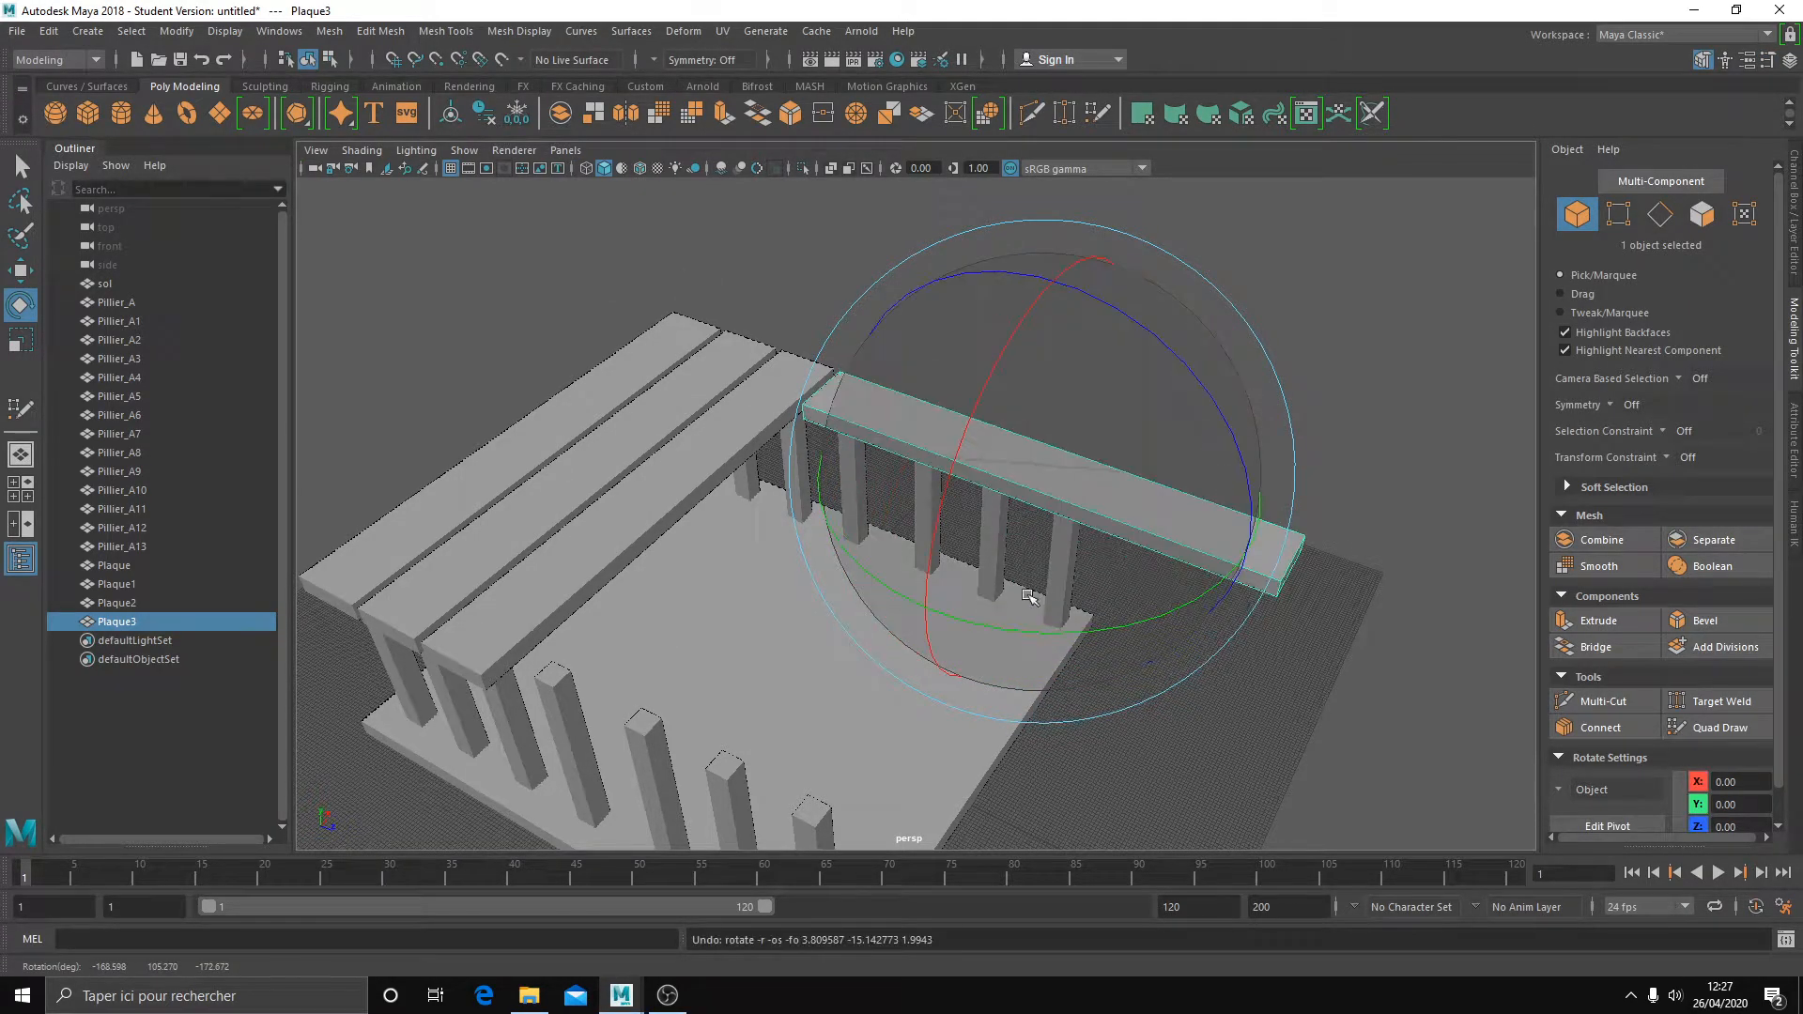
# - Shorten Plaque3 along its length and slide it along the pillar row toward the Plaque2 corner
pyautogui.press('w')
pyautogui.keyDown('alt'); pyautogui.moveTo(1067, 566); pyautogui.dragTo(1037, 520); pyautogui.keyUp('alt')
pyautogui.press('r')
pyautogui.moveTo(915, 423); pyautogui.dragTo(967, 446)
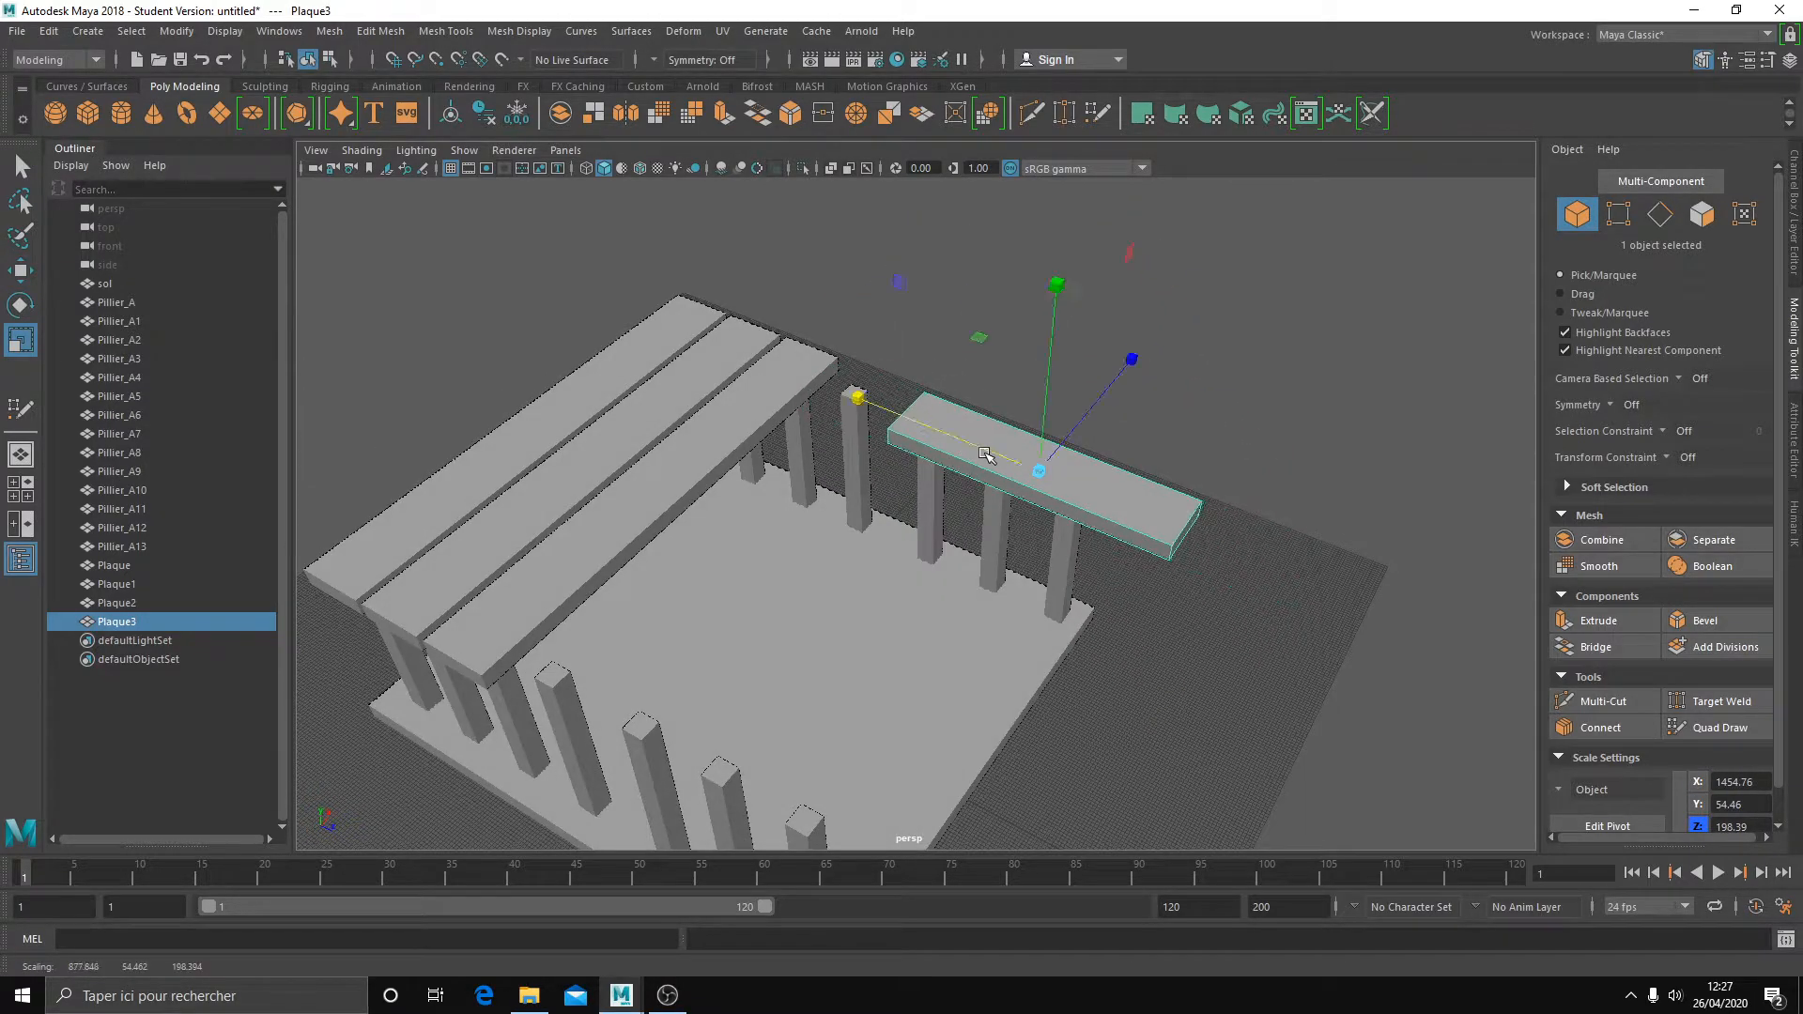
pyautogui.press('w')
pyautogui.moveTo(1094, 492); pyautogui.dragTo(915, 487)
# - Delete the roof plank Plaque2
pyautogui.click(836, 429)
pyautogui.keyDown('alt'); pyautogui.moveTo(915, 486); pyautogui.dragTo(1065, 496, button='middle'); pyautogui.keyUp('alt')
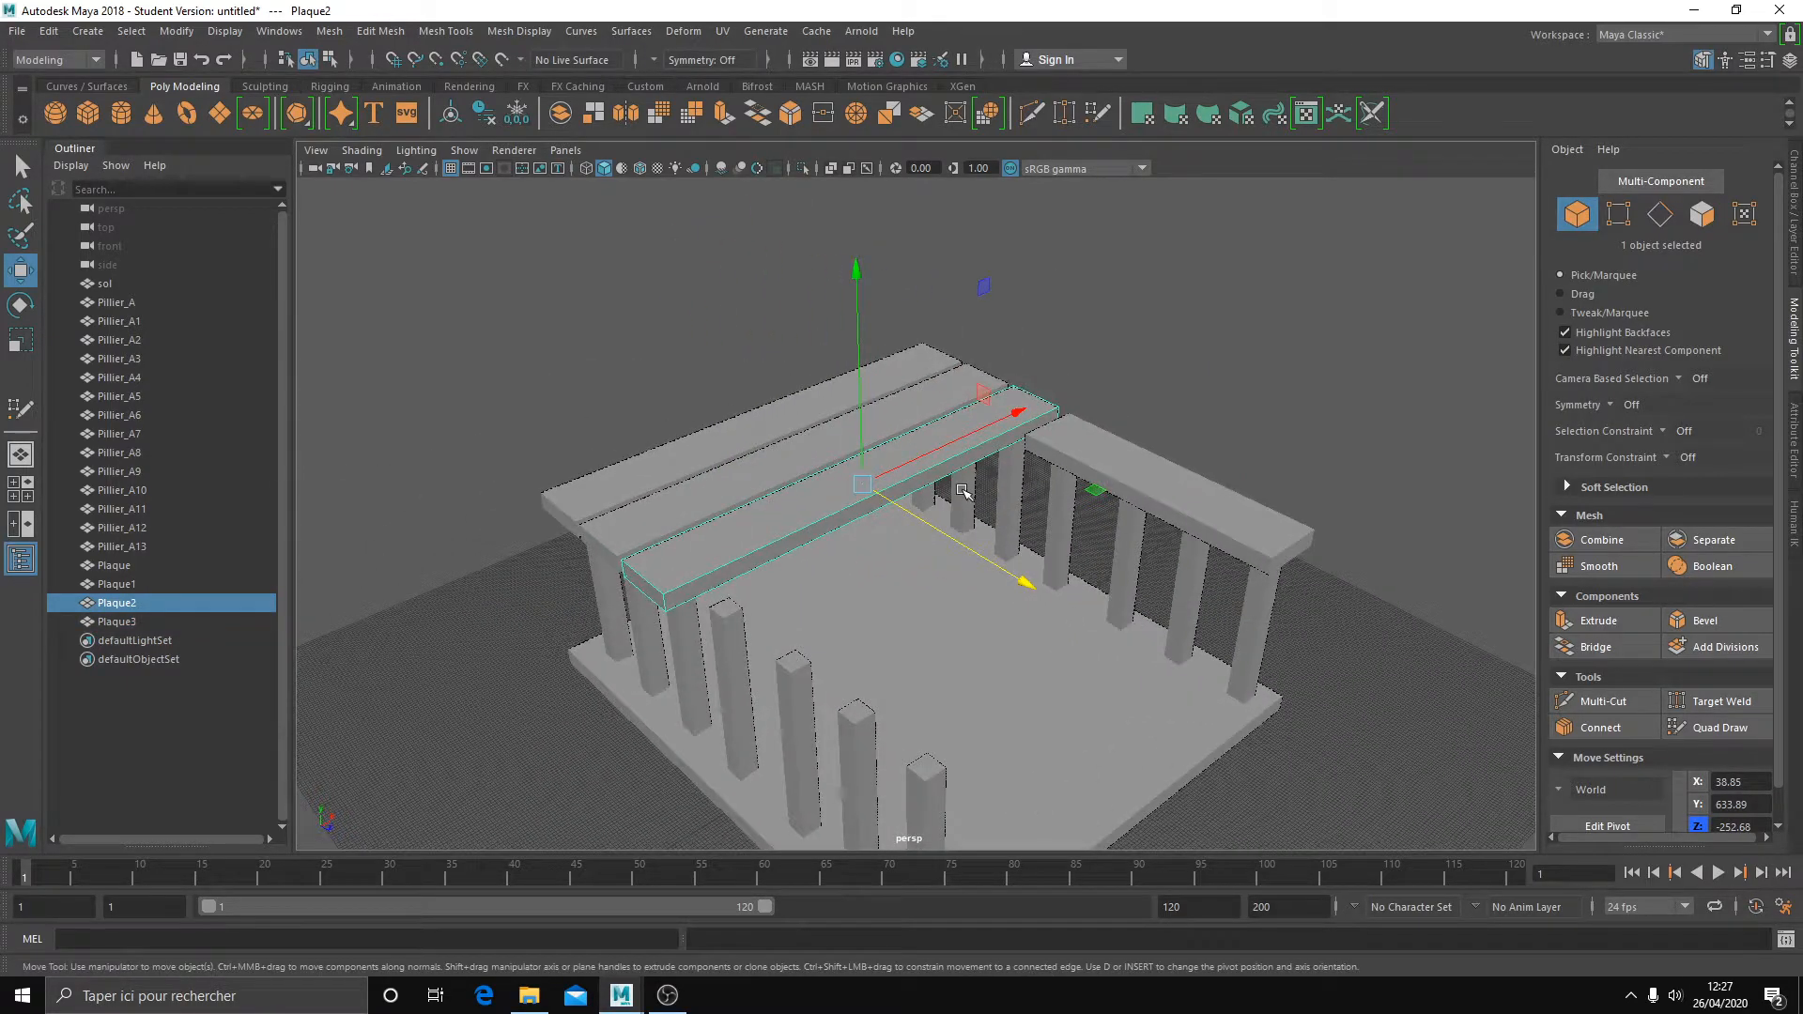
pyautogui.press('Delete')
# - Lengthen Plaque3 along the pillar row and slide it so its end meets Plaque1
pyautogui.click(824, 452)
pyautogui.keyDown('alt'); pyautogui.moveTo(827, 454); pyautogui.dragTo(967, 518); pyautogui.keyUp('alt')
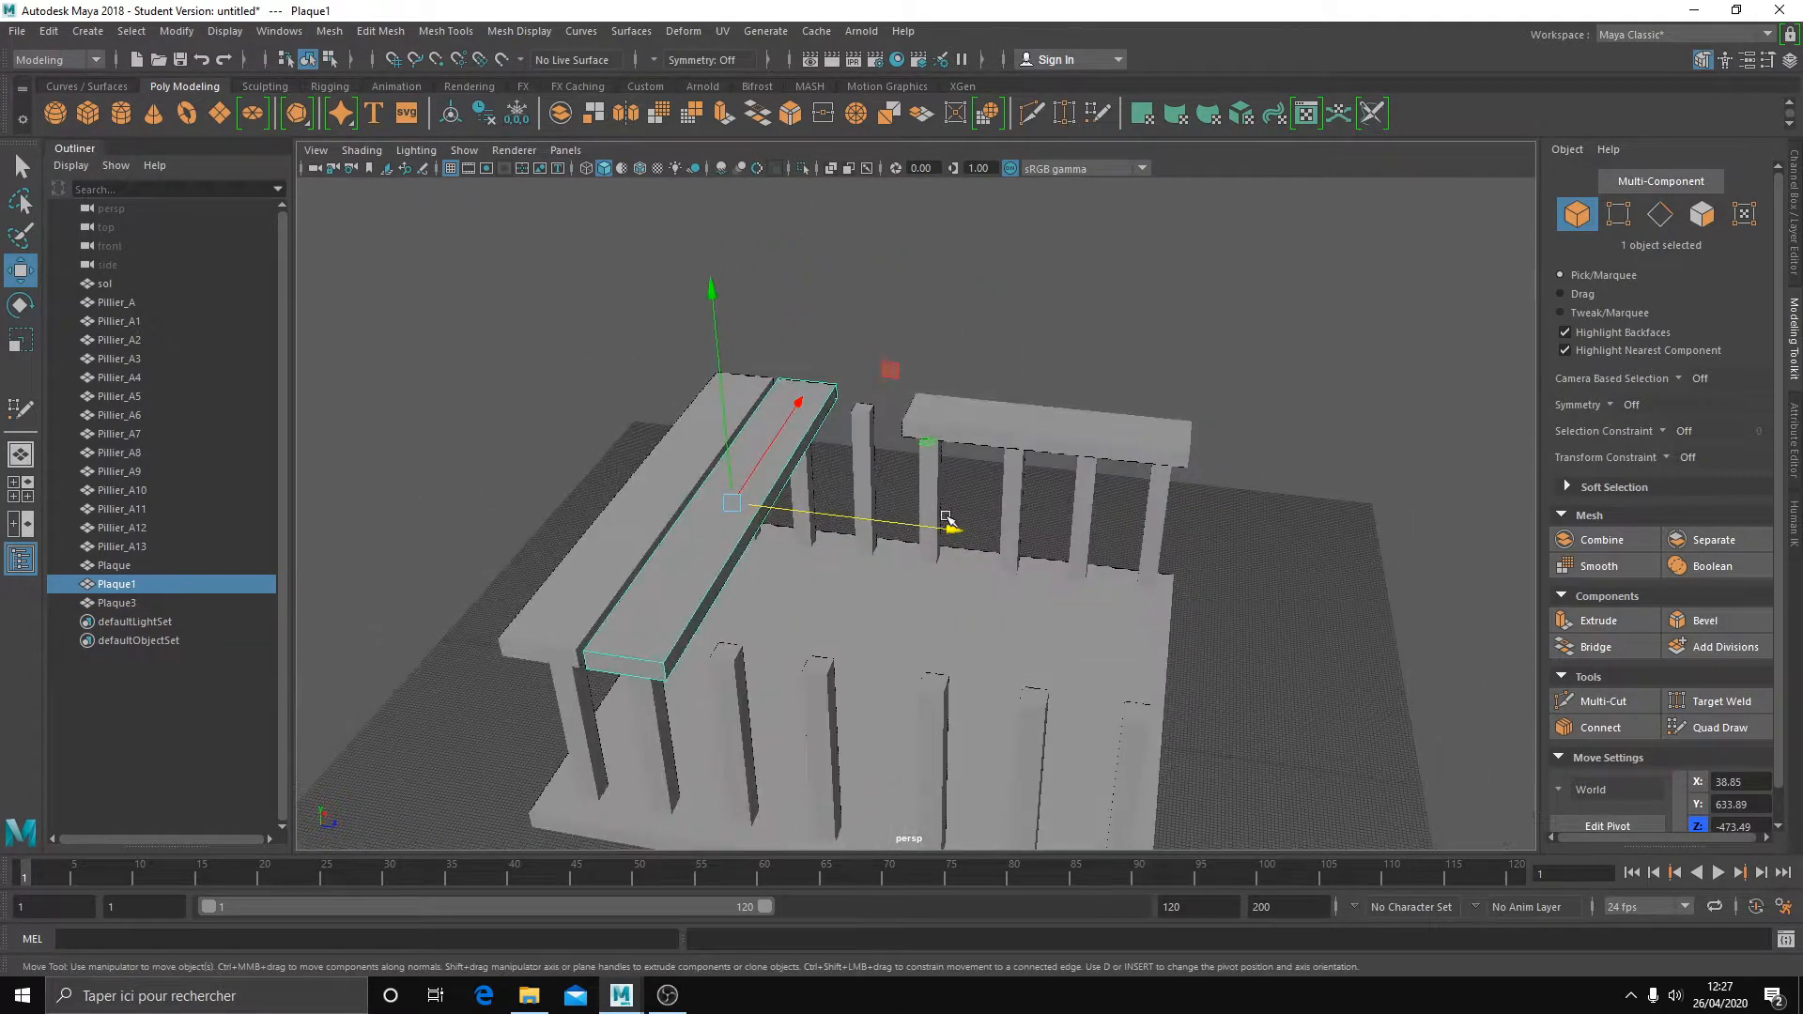
pyautogui.click(1014, 425)
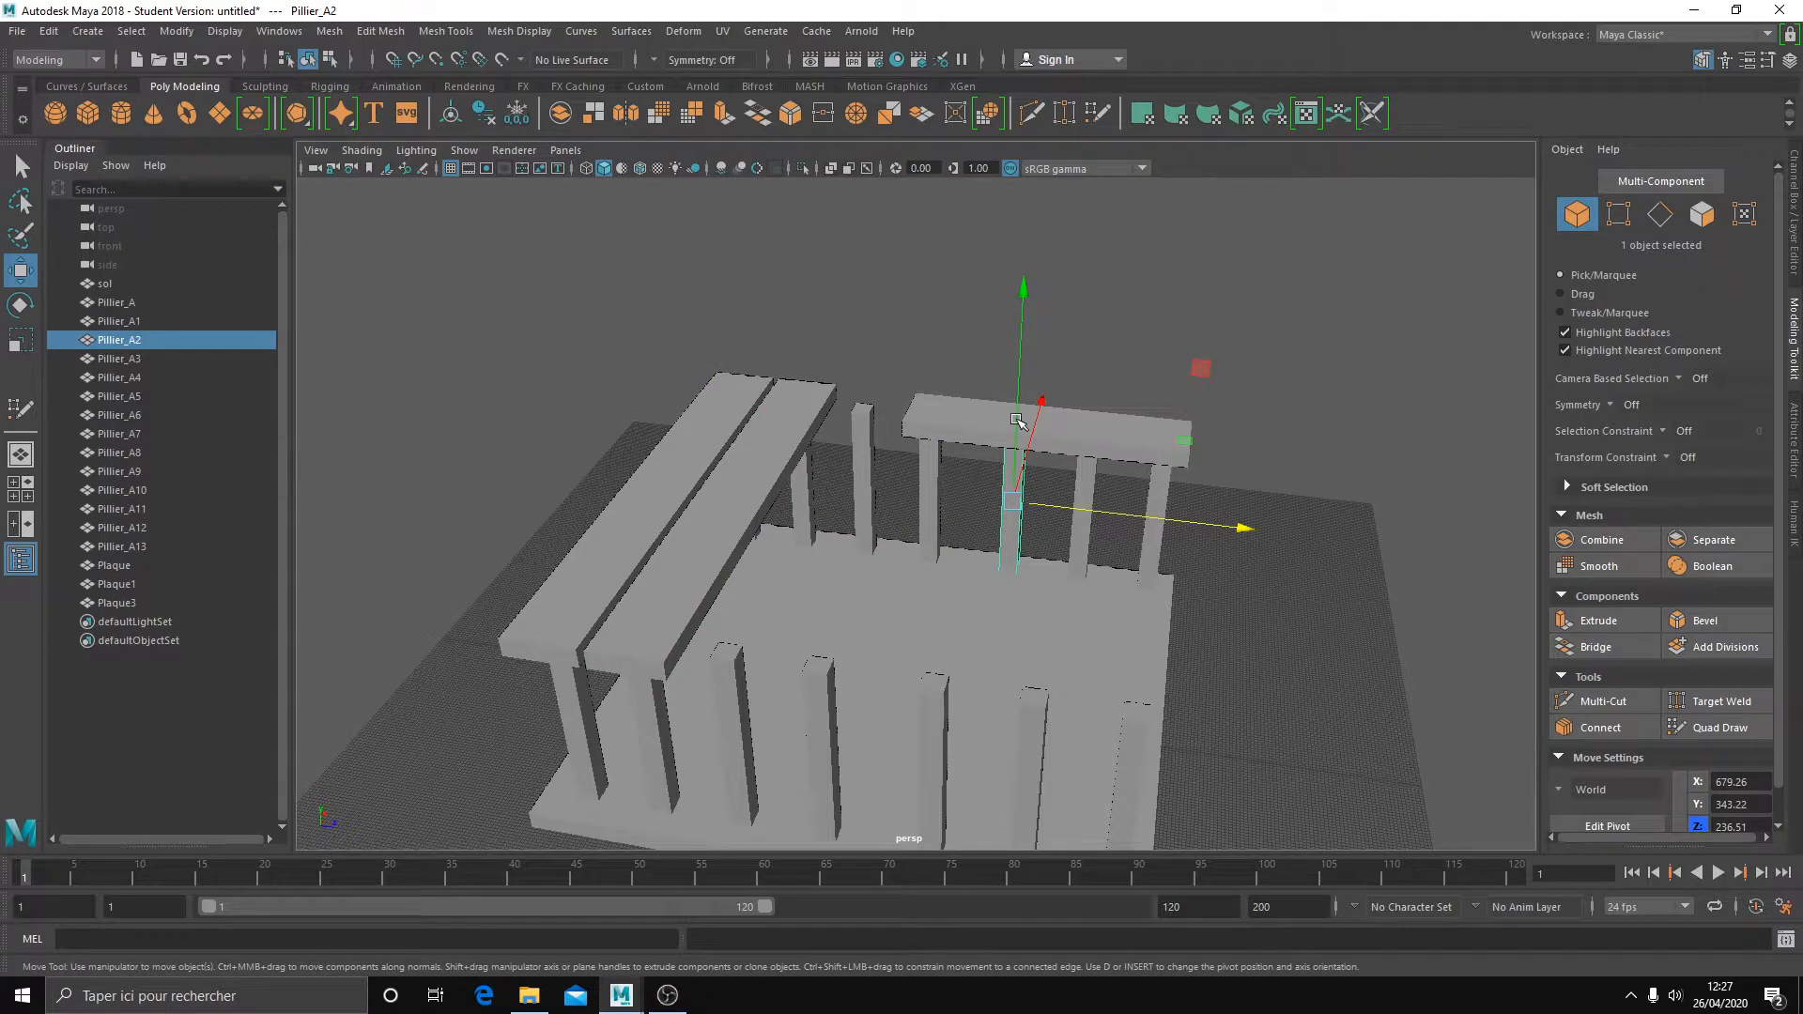
pyautogui.click(1117, 440)
pyautogui.press('r')
pyautogui.moveTo(1028, 425); pyautogui.dragTo(989, 422)
pyautogui.press('w')
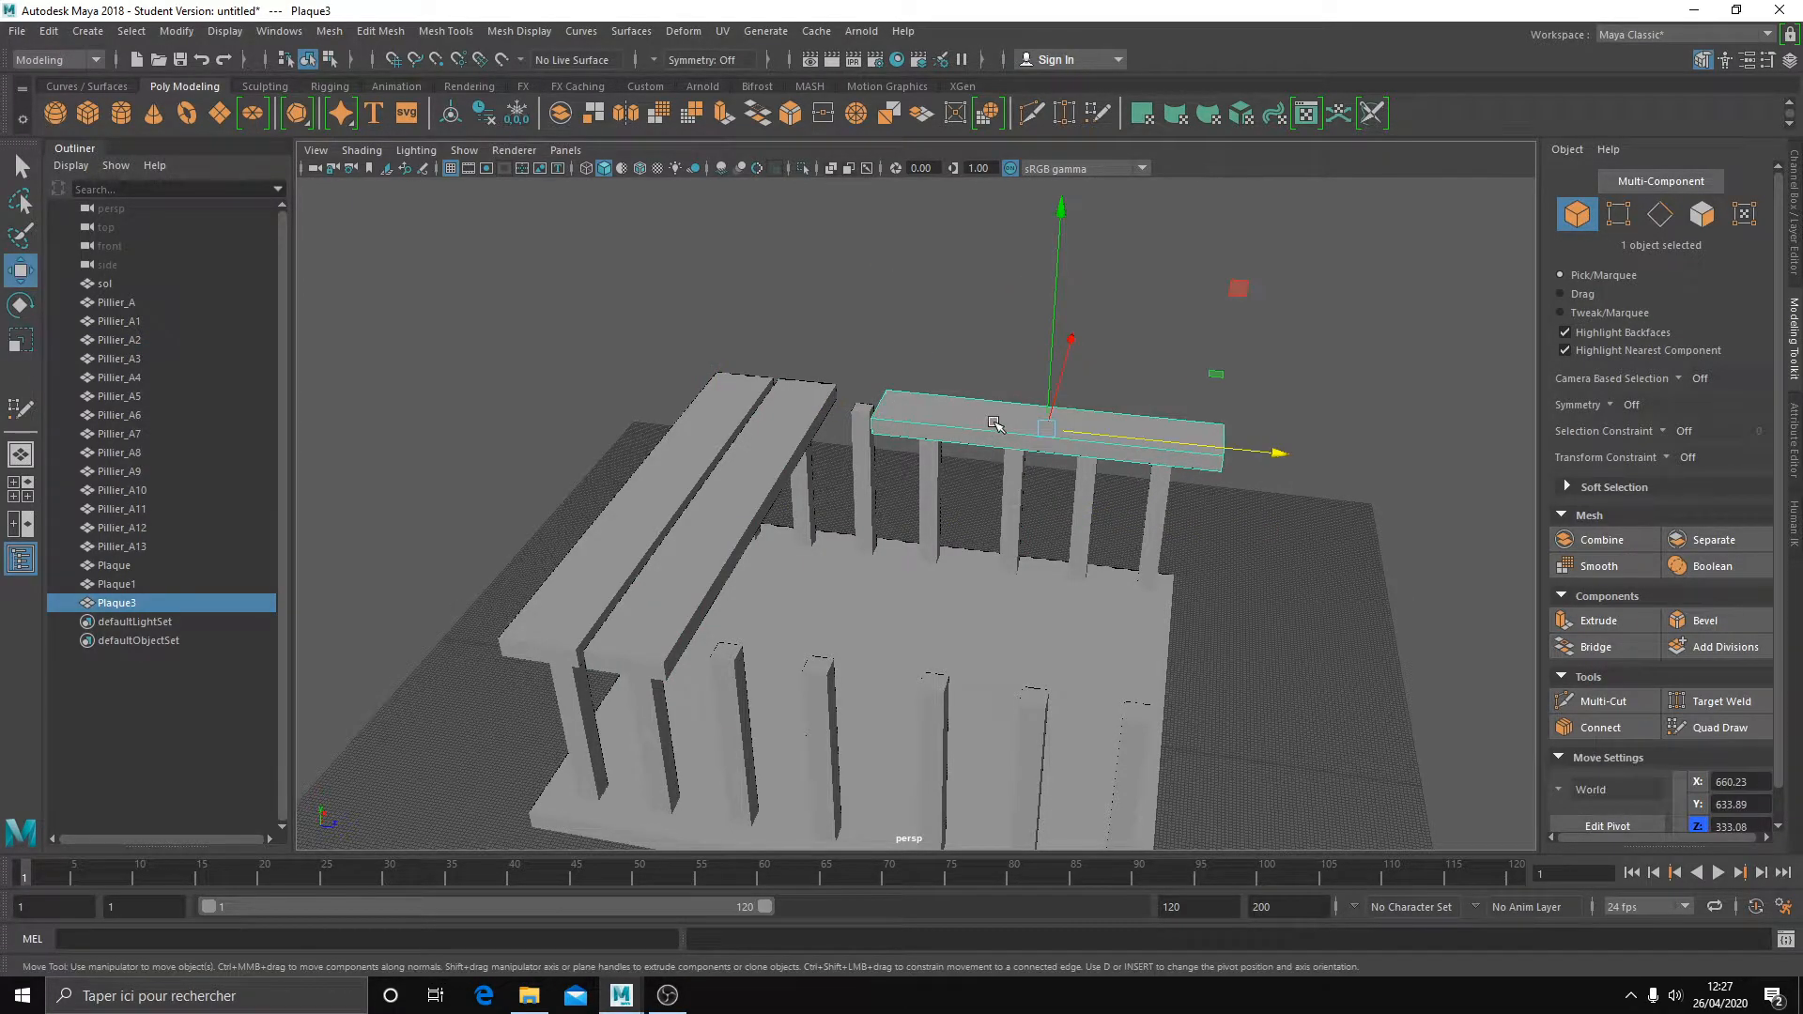
pyautogui.moveTo(1102, 436); pyautogui.dragTo(1057, 432)
# - Duplicate Plaque3 and move the copy across to the opposite pillar row
pyautogui.keyDown('alt'); pyautogui.moveTo(1061, 433); pyautogui.dragTo(959, 457); pyautogui.keyUp('alt')
pyautogui.hotkey('ctrl', 'd')
pyautogui.moveTo(1234, 475); pyautogui.dragTo(1042, 654)
# - Select Plaque4 with the five pillars beneath it and lower them together until the pillars sit at about Y 114.78
pyautogui.keyDown('shift'); pyautogui.click(1042, 654); pyautogui.keyUp('shift')
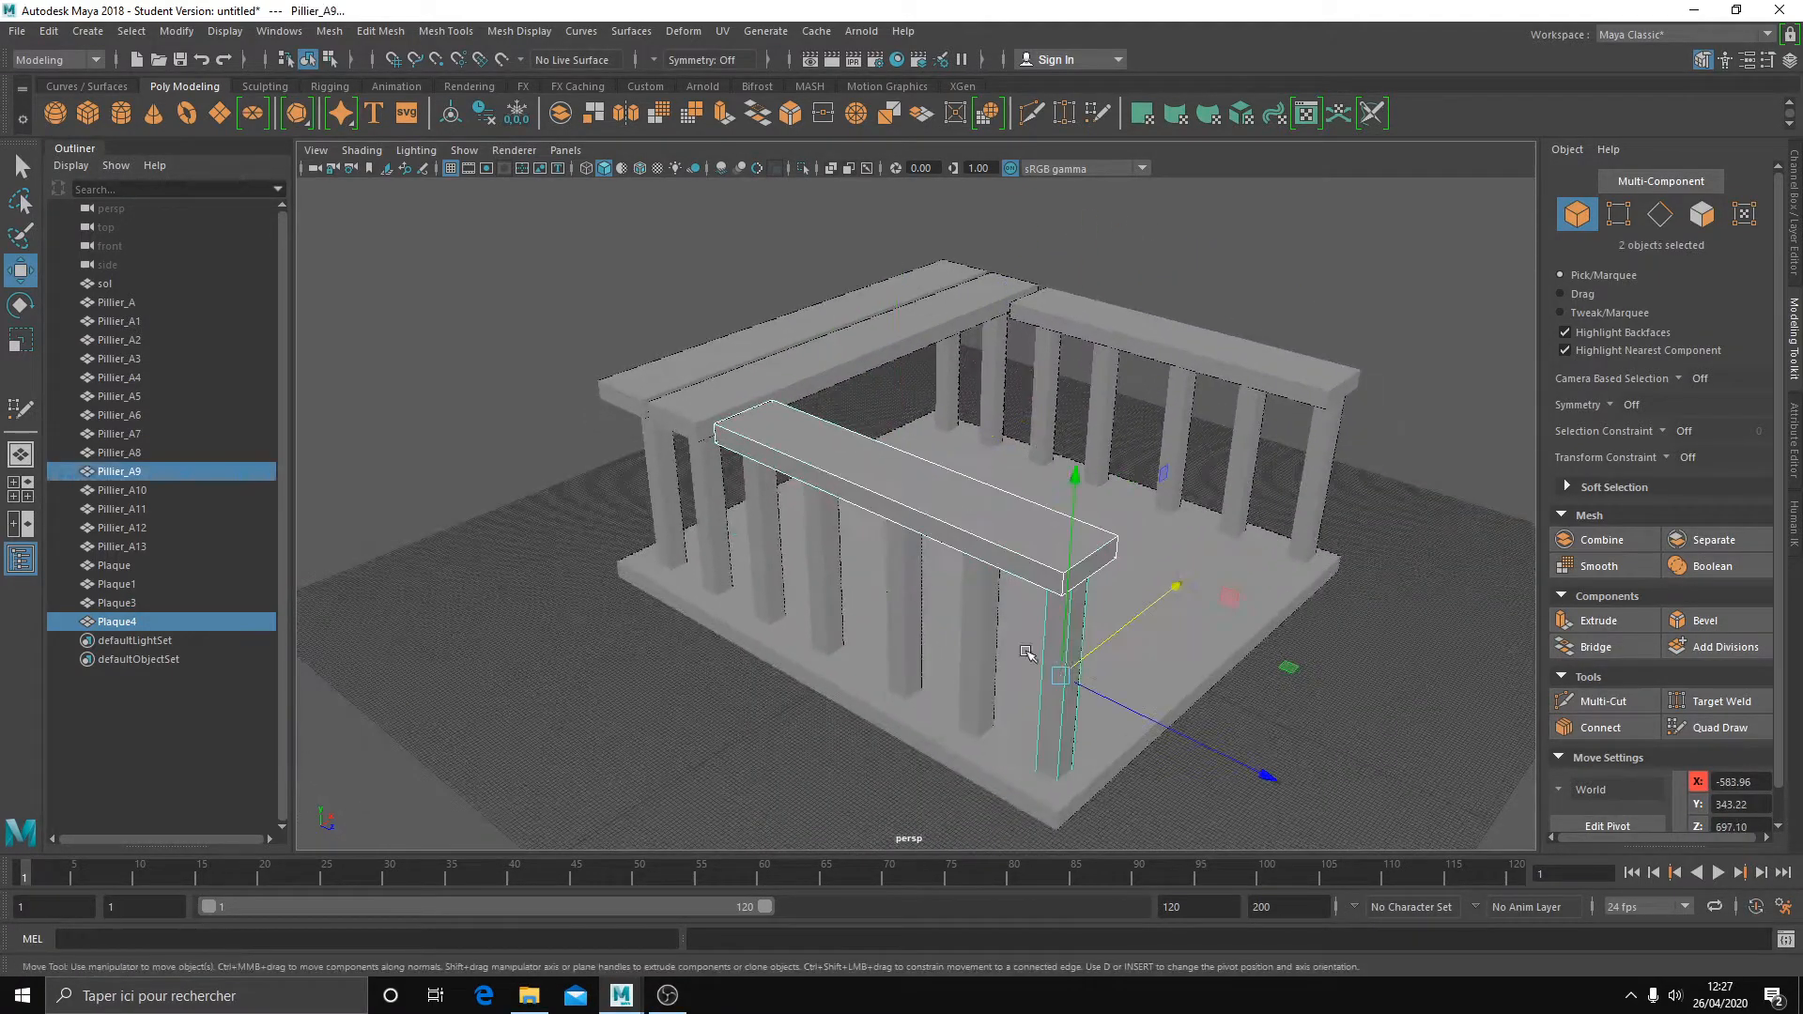
pyautogui.keyDown('shift'); pyautogui.click(981, 662); pyautogui.keyUp('shift')
pyautogui.keyDown('shift'); pyautogui.click(906, 629); pyautogui.keyUp('shift')
pyautogui.keyDown('shift'); pyautogui.click(828, 596); pyautogui.keyUp('shift')
pyautogui.keyDown('shift'); pyautogui.click(766, 530); pyautogui.keyUp('shift')
pyautogui.moveTo(768, 462); pyautogui.dragTo(954, 615)
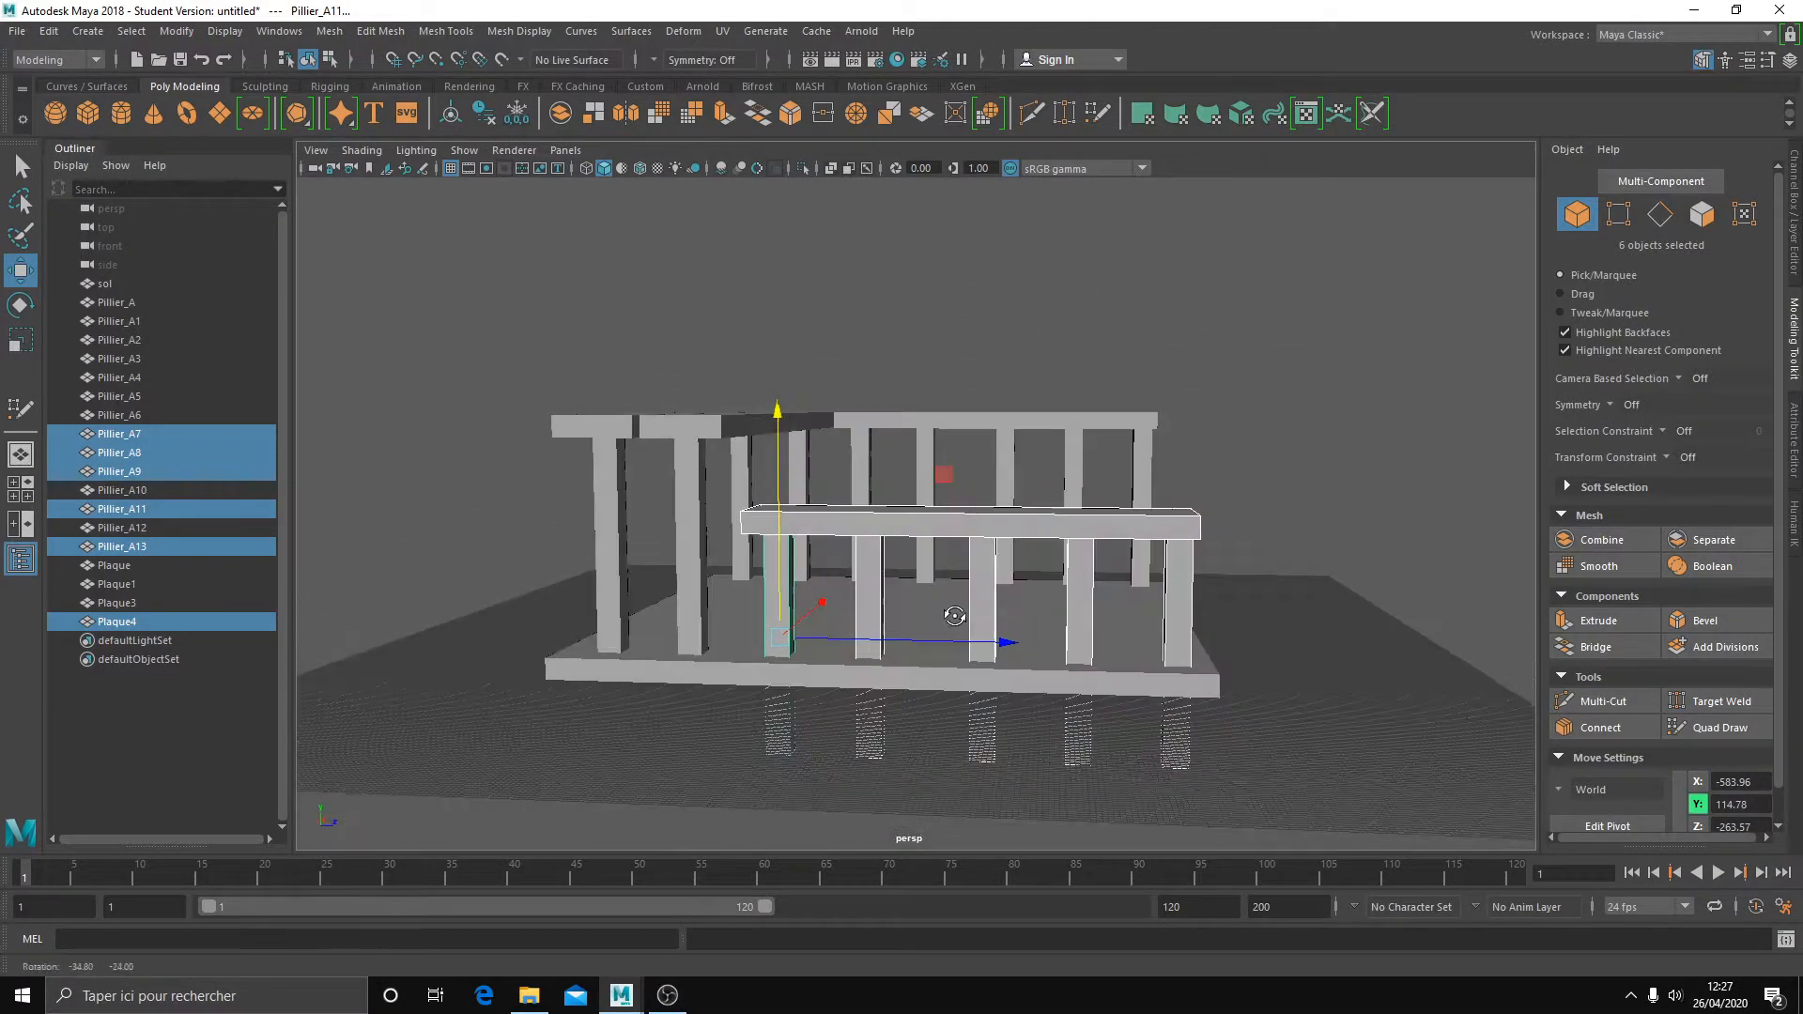
# - Shorten the five pillars under Plaque4 vertically and raise them to about Y 213.74 to stand between floor and plank
pyautogui.click(890, 671)
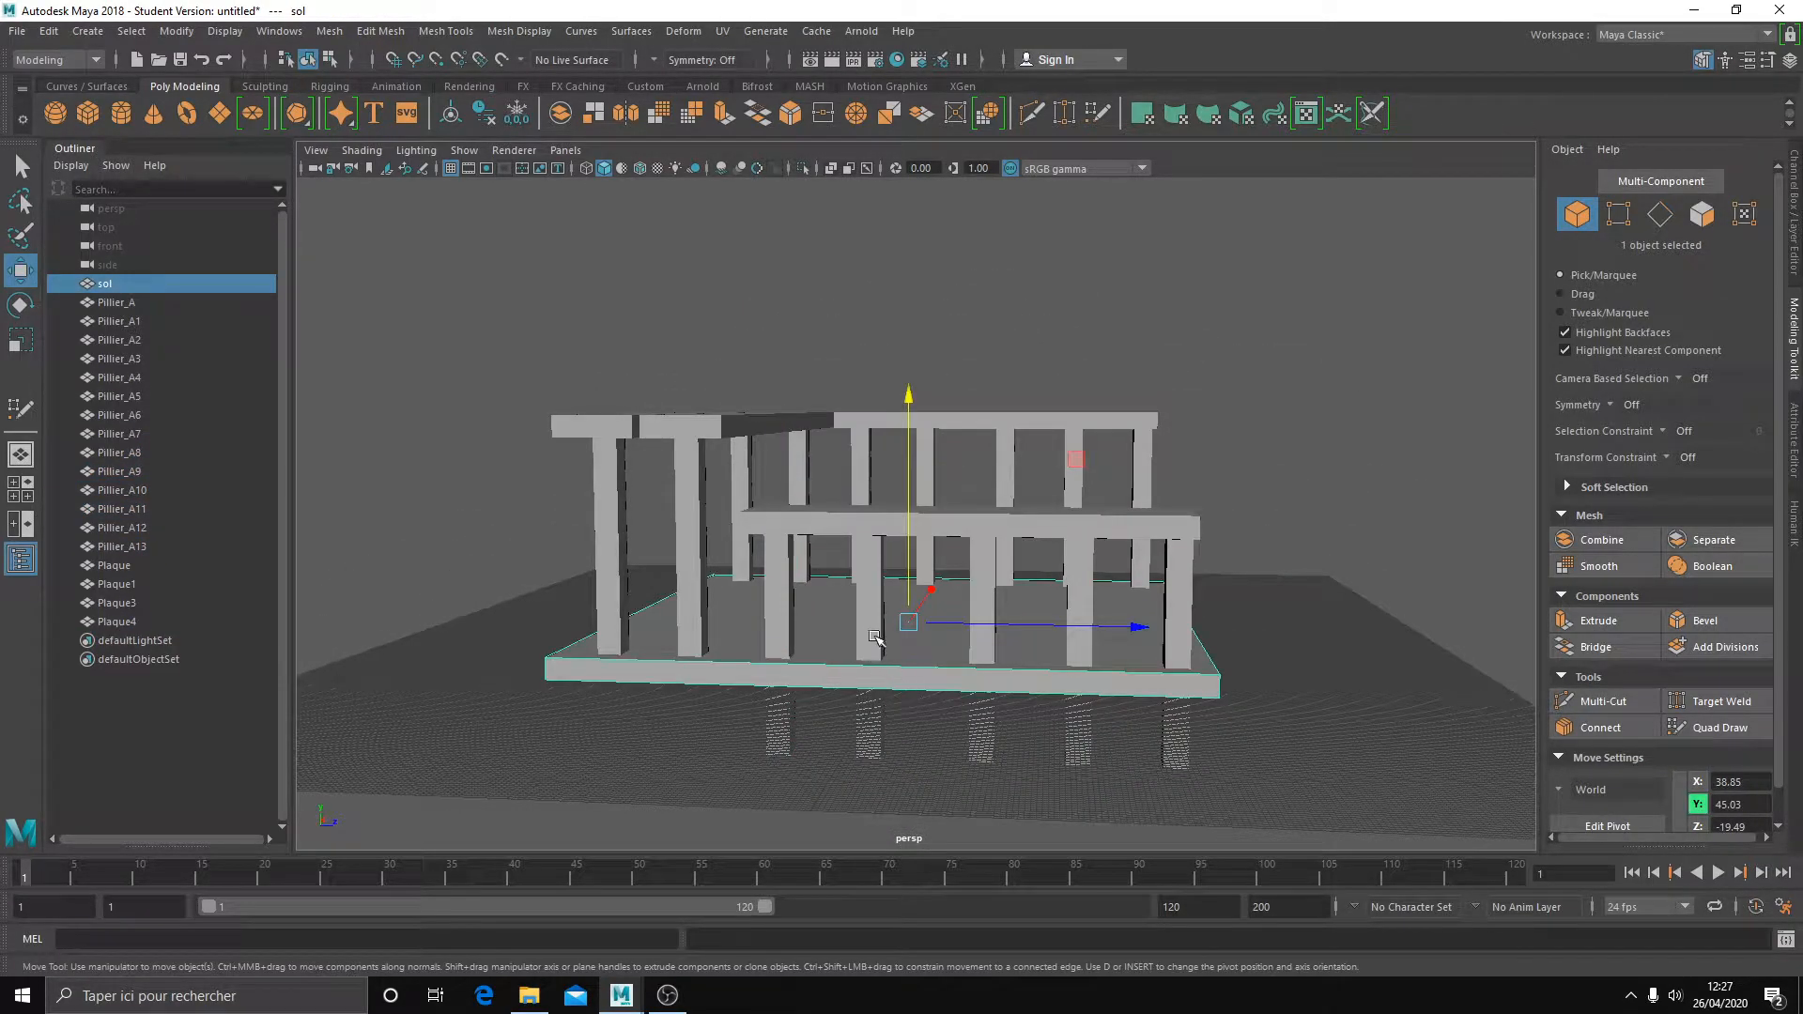
pyautogui.click(869, 634)
pyautogui.keyDown('shift'); pyautogui.click(789, 615); pyautogui.keyUp('shift')
pyautogui.keyDown('shift'); pyautogui.click(976, 601); pyautogui.keyUp('shift')
pyautogui.keyDown('shift'); pyautogui.click(1080, 577); pyautogui.keyUp('shift')
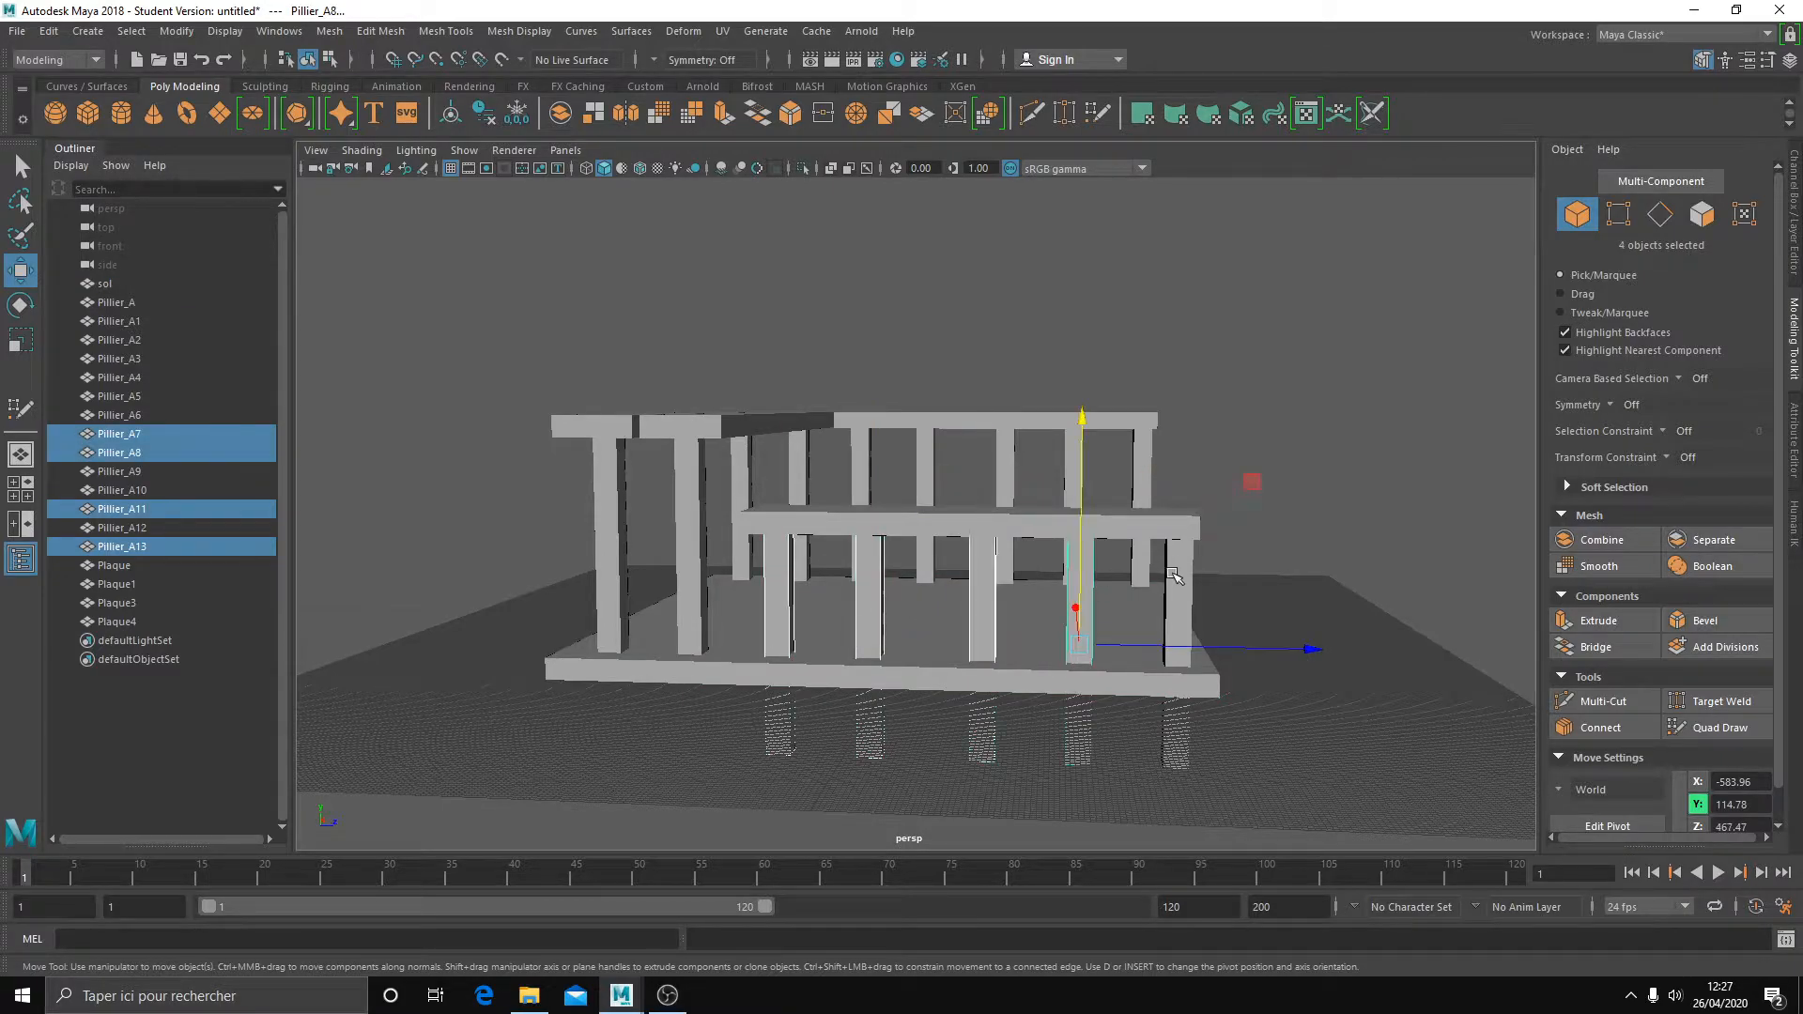
pyautogui.keyDown('shift'); pyautogui.click(1178, 576); pyautogui.keyUp('shift')
pyautogui.press('r')
pyautogui.press('w')
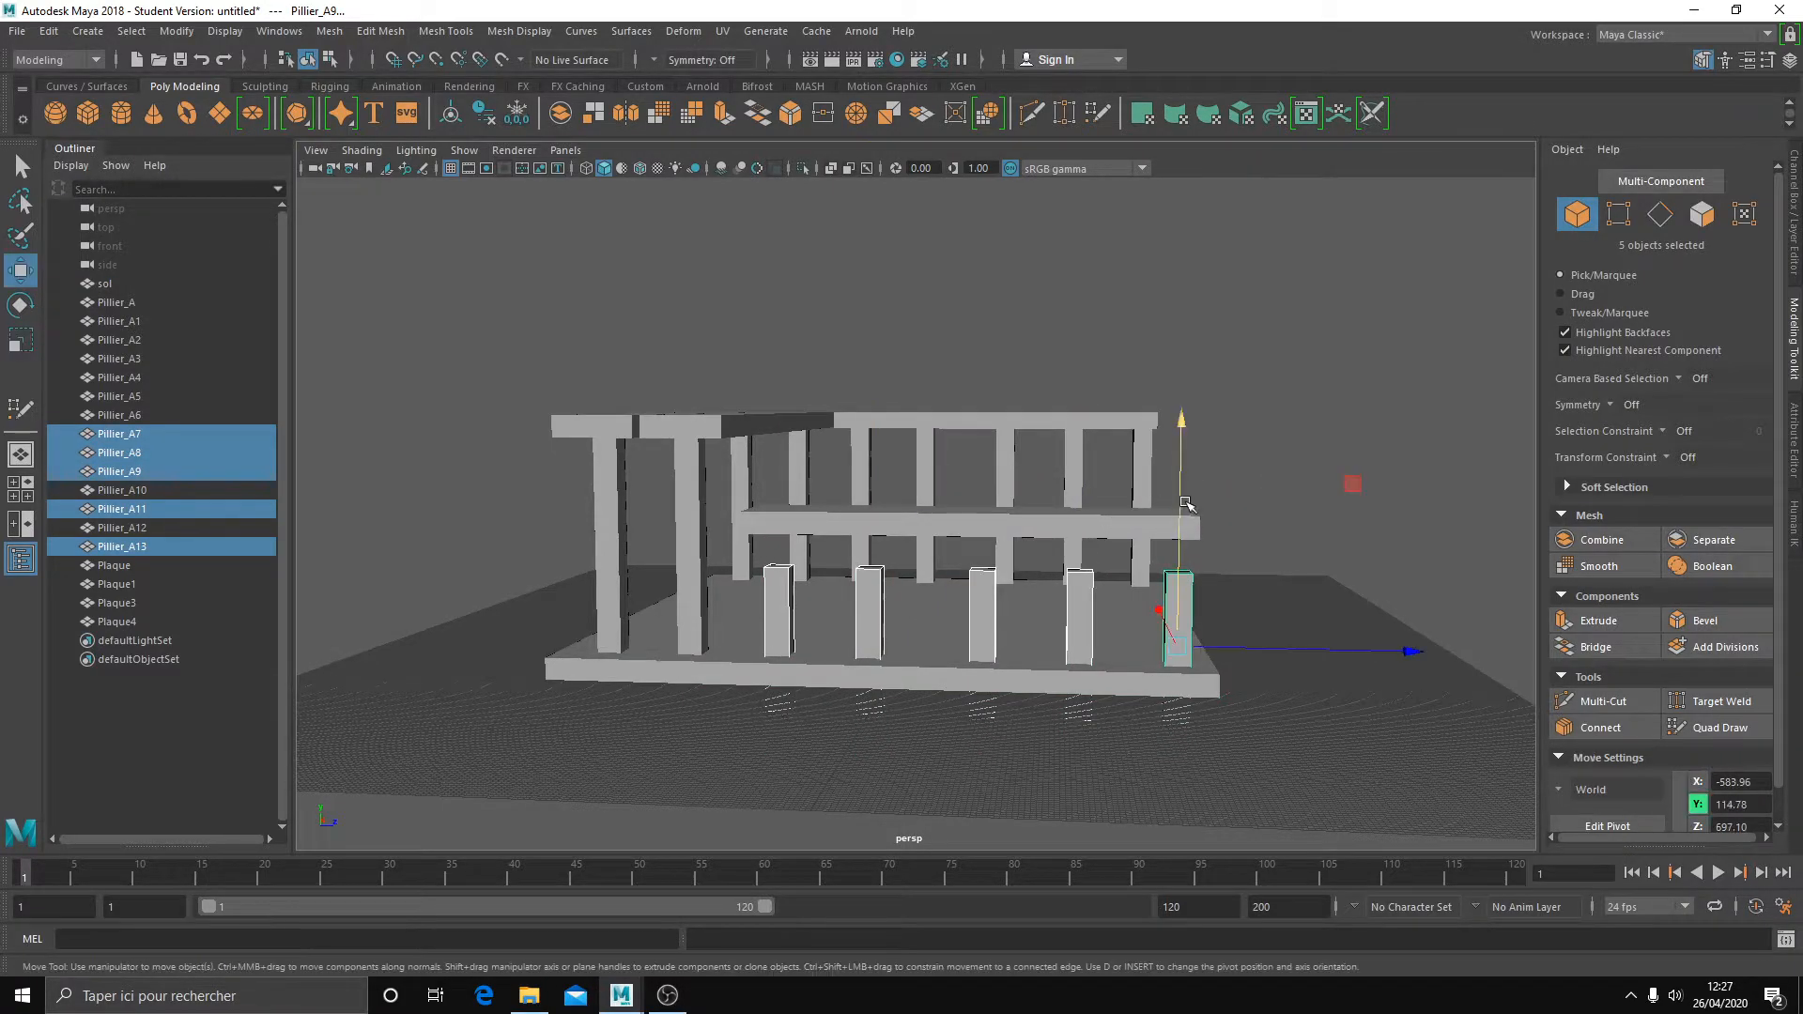
pyautogui.keyDown('alt'); pyautogui.moveTo(1182, 461); pyautogui.dragTo(1018, 550); pyautogui.keyUp('alt')
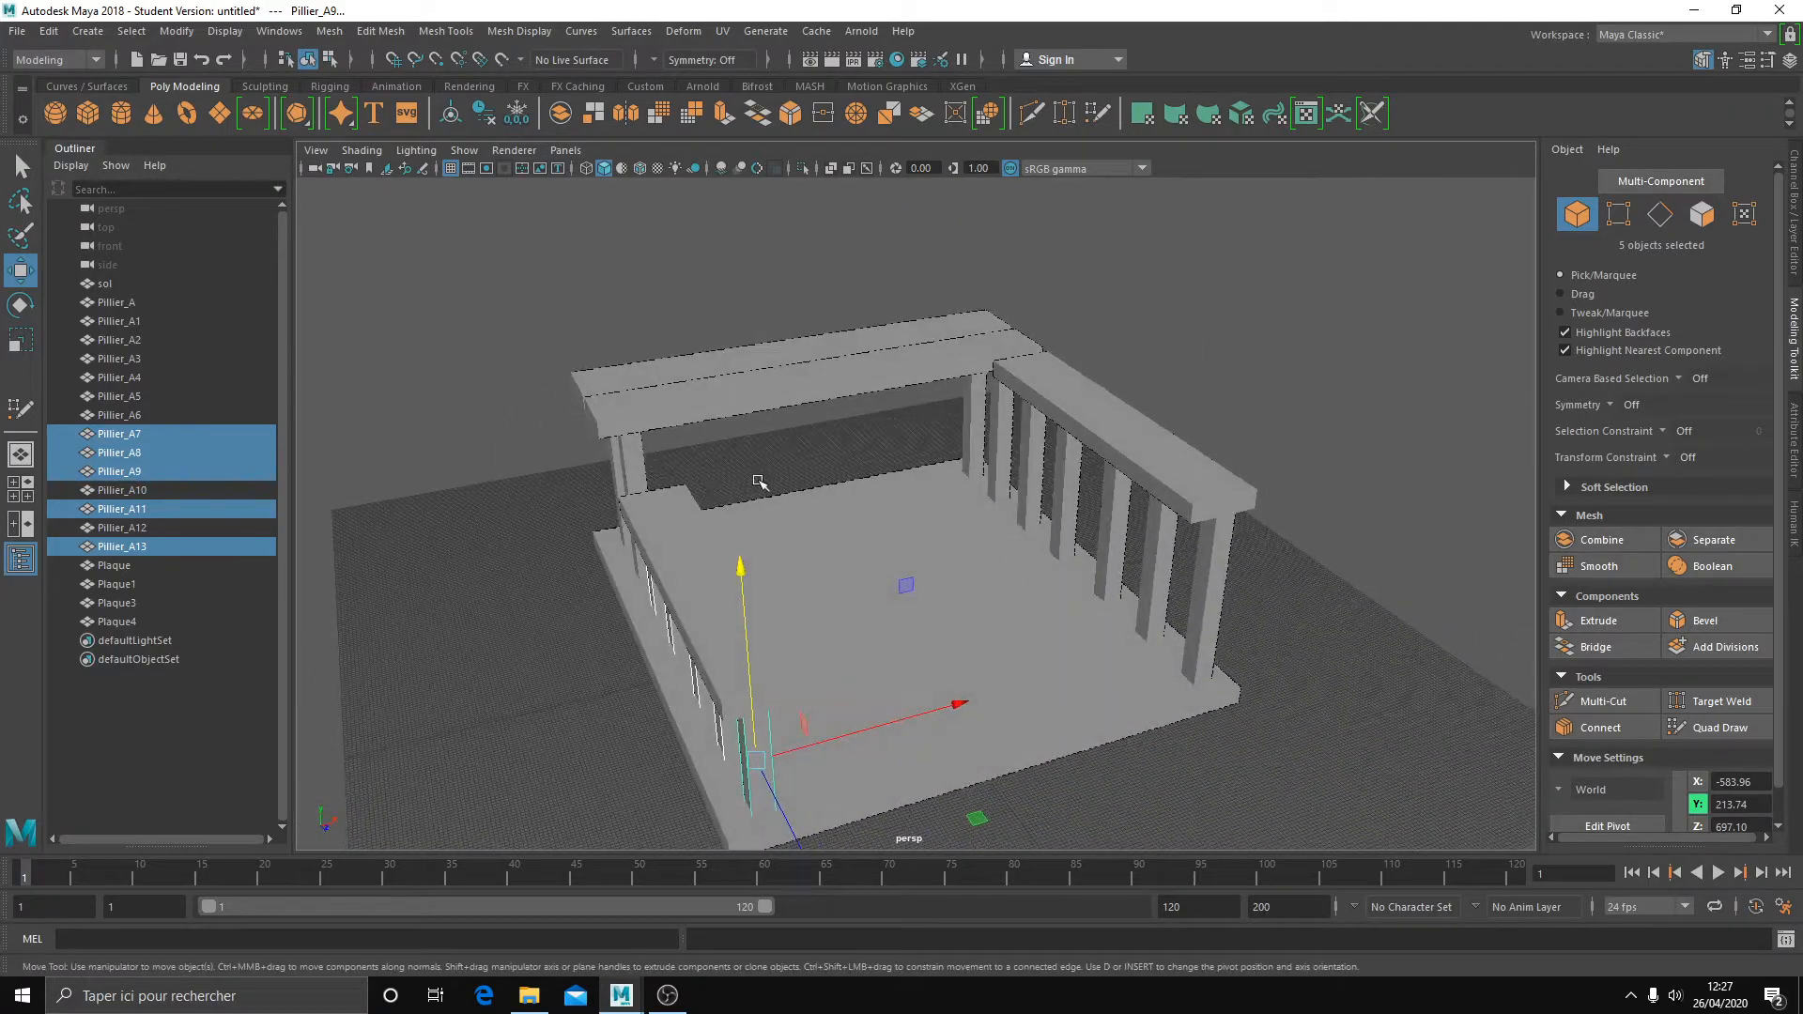
# - Create a polygon cube, scale it uniformly to about 240 units and flatten it to about 109 units high
pyautogui.click(752, 483)
pyautogui.scroll(5, 789, 482)
pyautogui.click(101, 108)
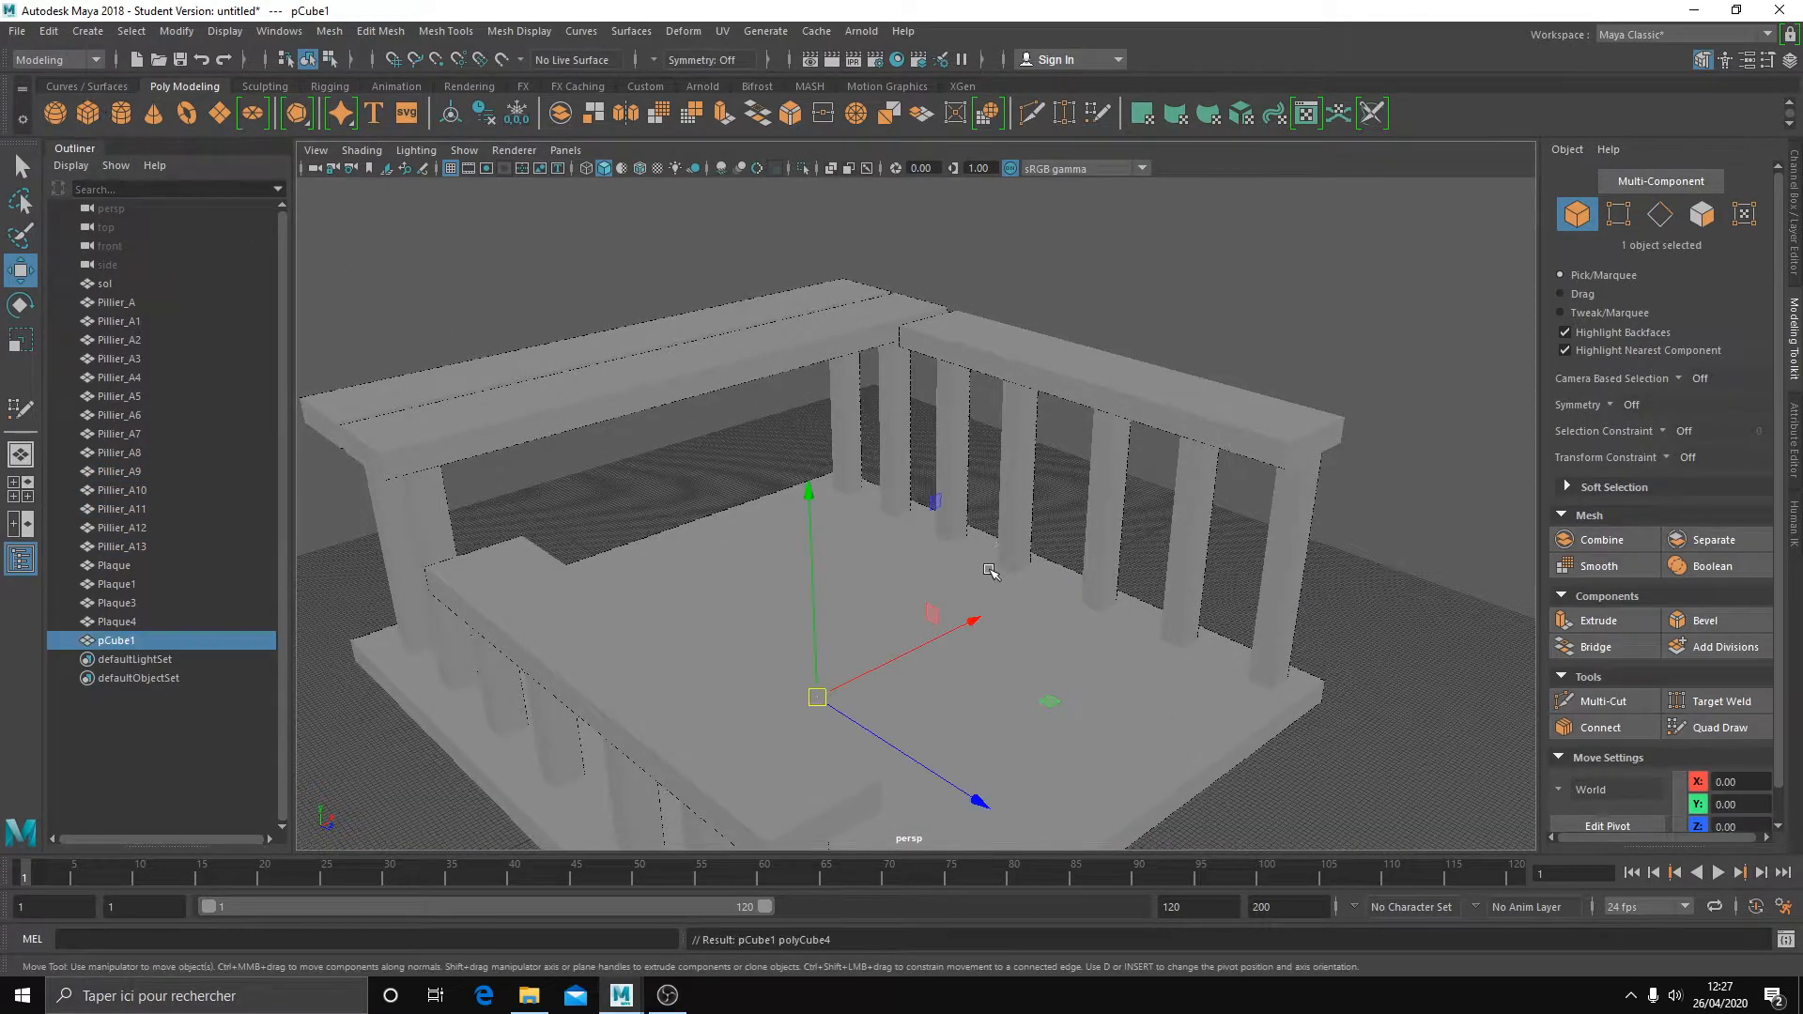
pyautogui.press('r')
pyautogui.moveTo(817, 698); pyautogui.dragTo(918, 648)
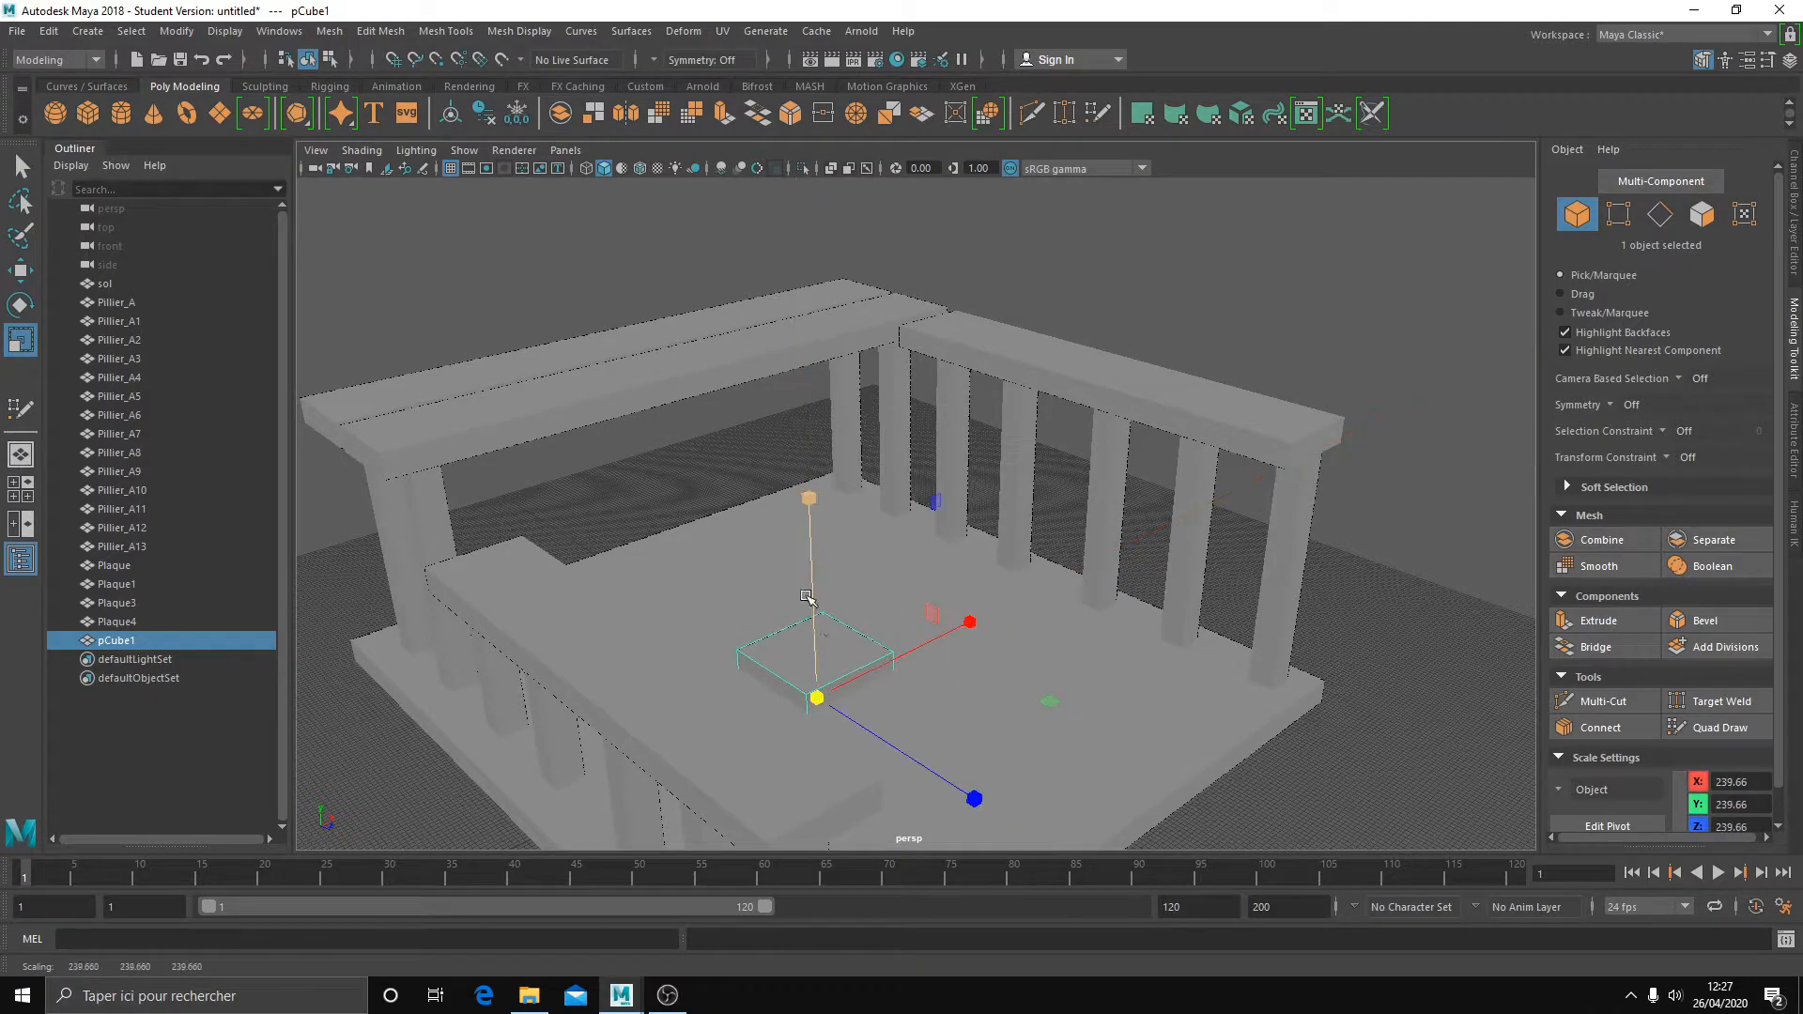
pyautogui.moveTo(830, 508); pyautogui.dragTo(898, 613)
# - Move the flattened cube to the floor corner under the roof planks and widen it to about 450 units per side
pyautogui.press('w')
pyautogui.moveTo(1082, 629); pyautogui.dragTo(744, 540)
pyautogui.keyDown('alt'); pyautogui.moveTo(744, 541); pyautogui.dragTo(1050, 580); pyautogui.keyUp('alt')
pyautogui.press('r')
pyautogui.keyDown('alt'); pyautogui.moveTo(816, 676); pyautogui.dragTo(917, 663); pyautogui.keyUp('alt')
pyautogui.press('w')
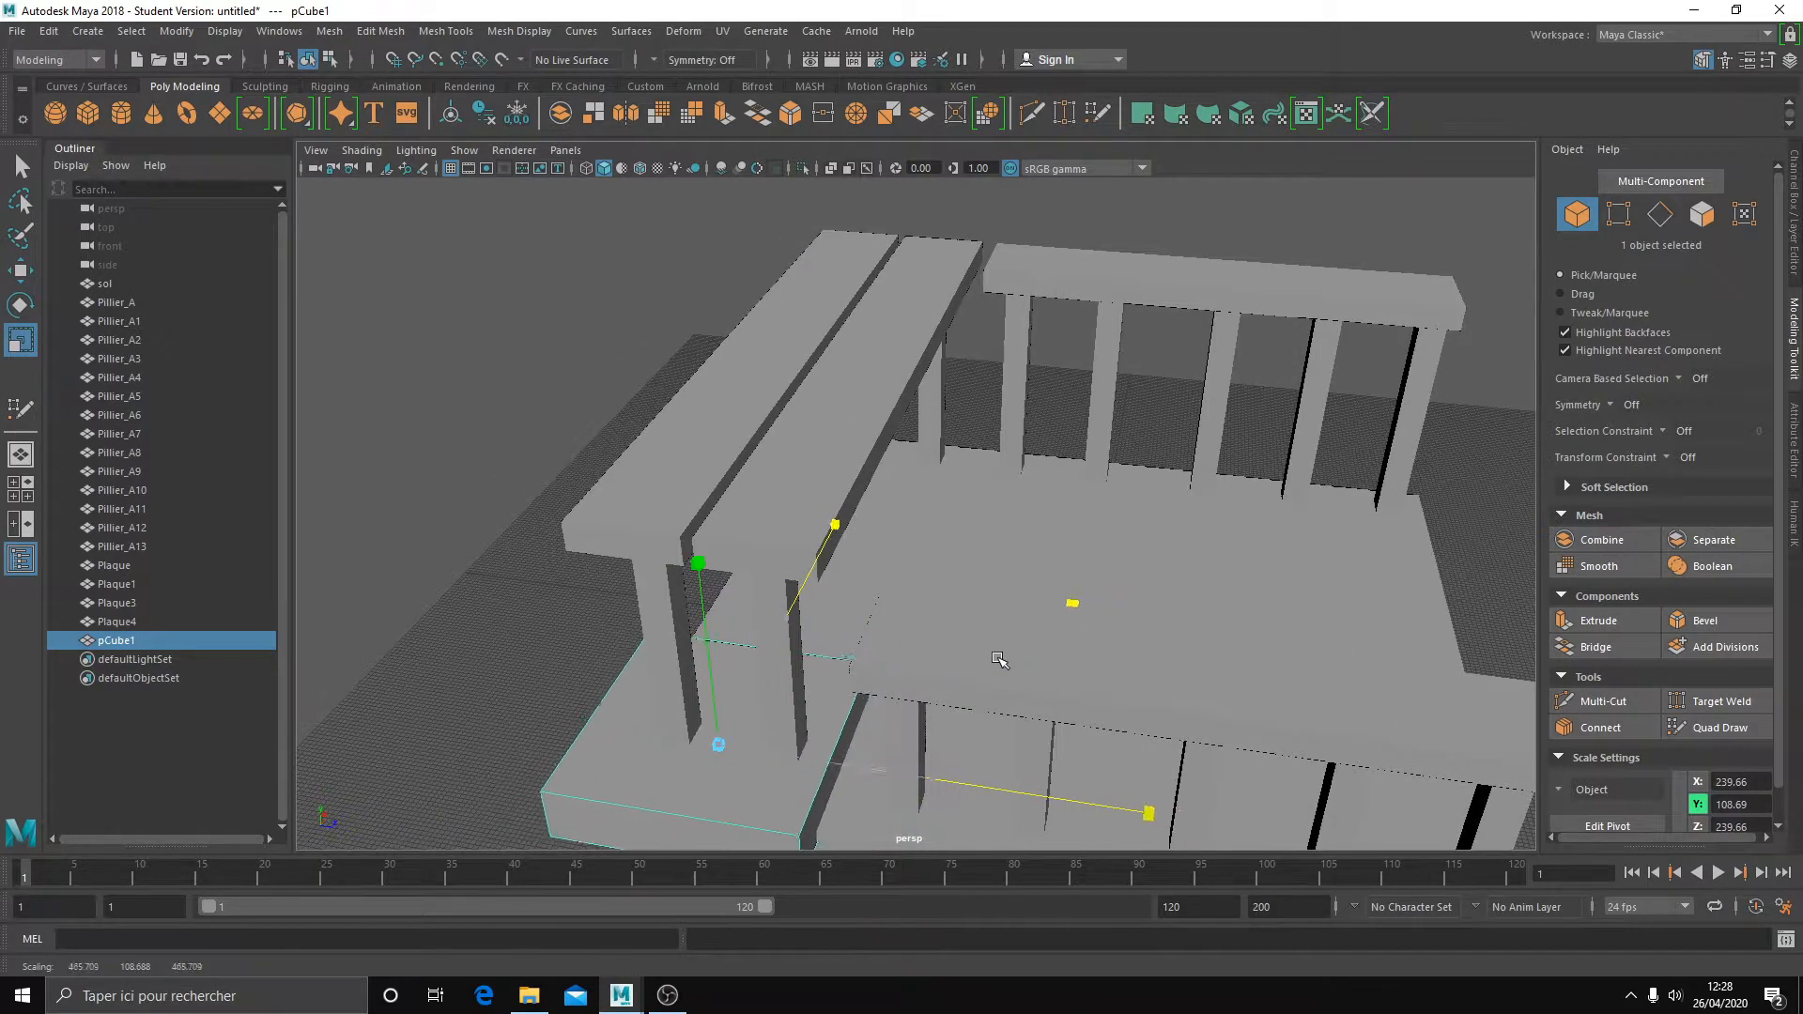
pyautogui.moveTo(918, 672); pyautogui.dragTo(974, 642, button='middle')
pyautogui.keyDown('alt'); pyautogui.moveTo(1029, 653); pyautogui.dragTo(939, 620); pyautogui.keyUp('alt')
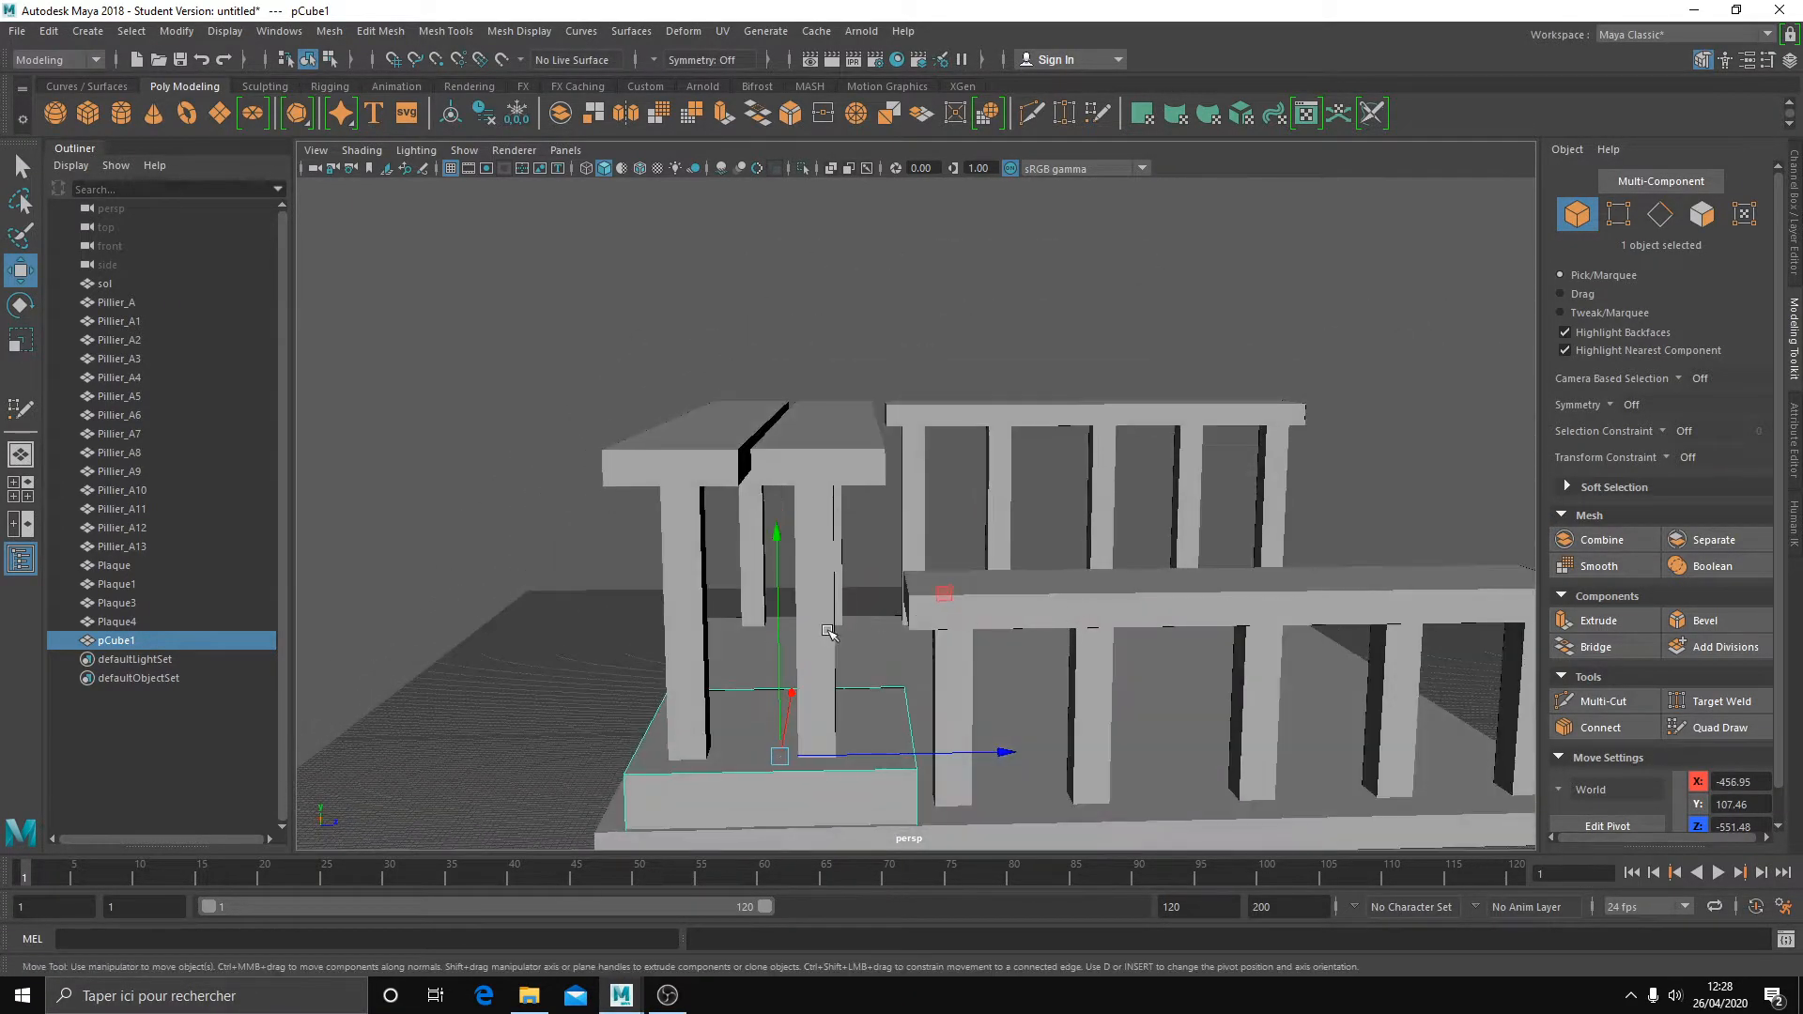
pyautogui.moveTo(776, 648); pyautogui.dragTo(1181, 640)
# - Duplicate the corner slab twice, placing one copy at the diagonally opposite floor corner and the other near the front
pyautogui.hotkey('ctrl', 'd')
pyautogui.hotkey('ctrl', 'd')
pyautogui.moveTo(1364, 578); pyautogui.dragTo(1079, 673)
# - Scale the second slab copy to about 276 units wide and set it on the floor at about X -227.95, Y 73.10, Z 228.95
pyautogui.press('r')
pyautogui.moveTo(851, 635); pyautogui.dragTo(788, 636)
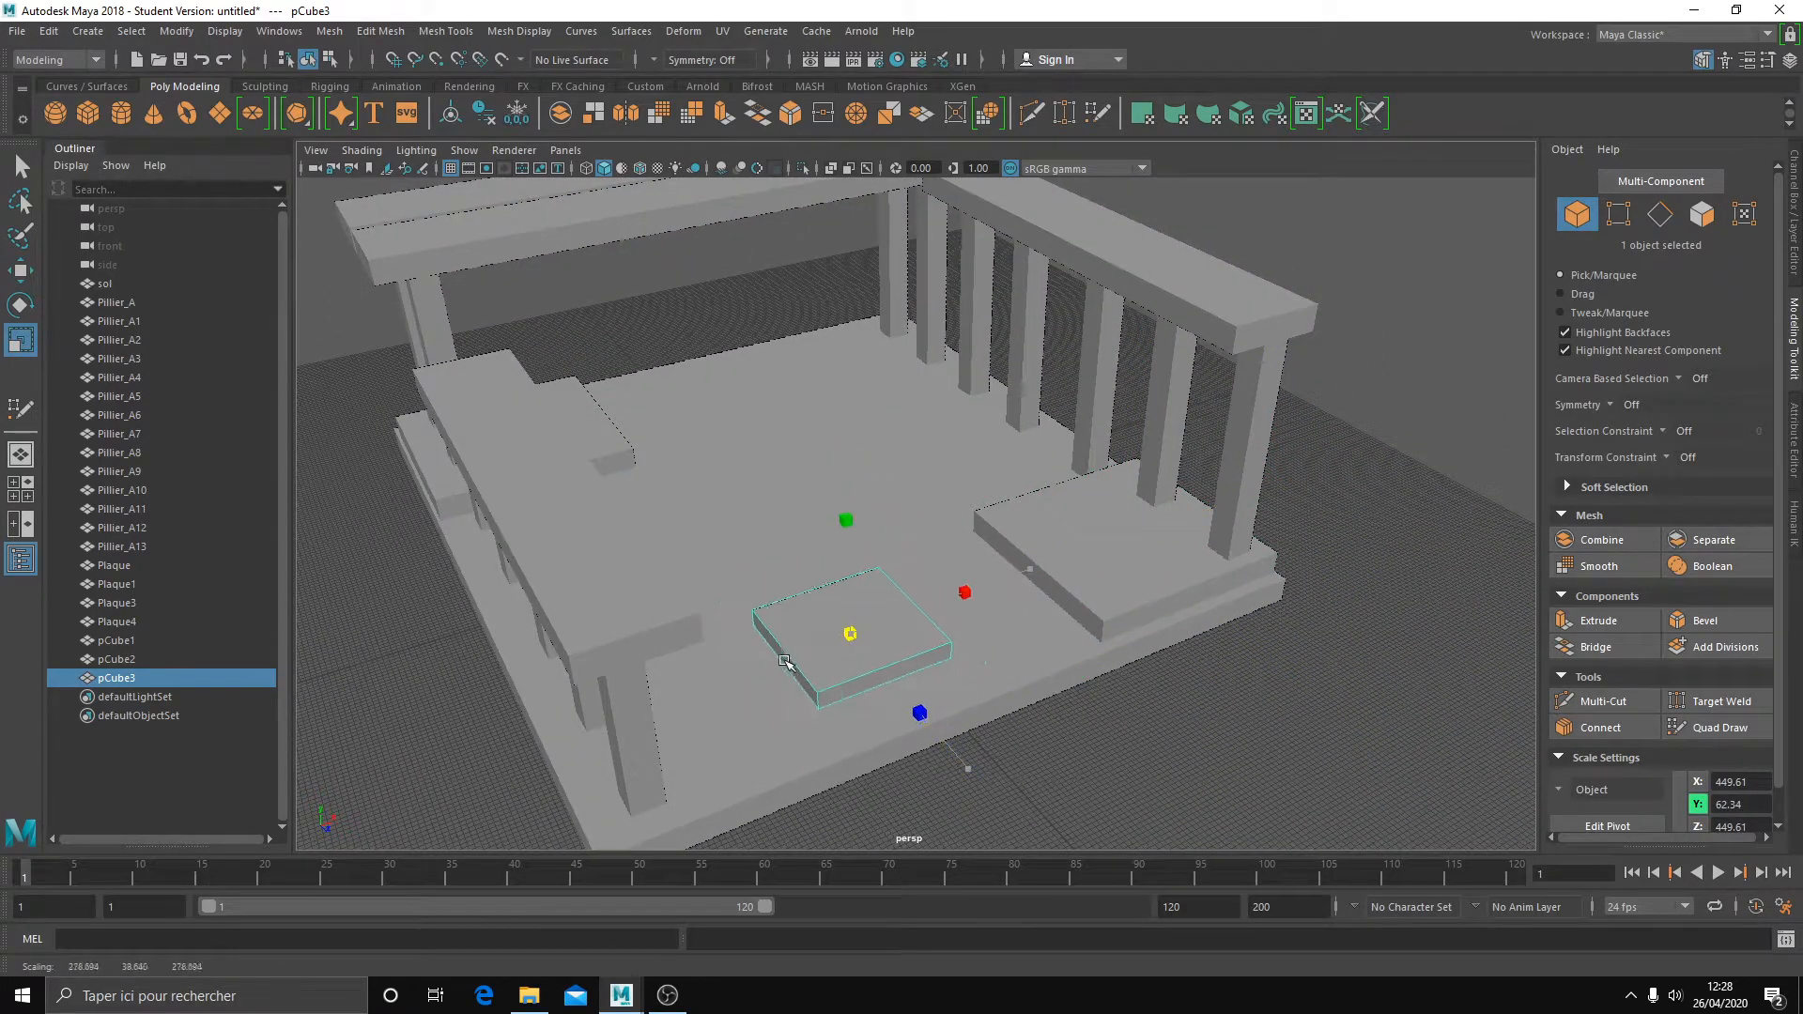
pyautogui.press('w')
pyautogui.keyDown('alt'); pyautogui.moveTo(959, 612); pyautogui.dragTo(964, 704); pyautogui.keyUp('alt')
pyautogui.scroll(3, 959, 644)
pyautogui.keyDown('alt'); pyautogui.moveTo(849, 624); pyautogui.dragTo(890, 627); pyautogui.keyUp('alt')
pyautogui.moveTo(753, 603); pyautogui.dragTo(754, 617)
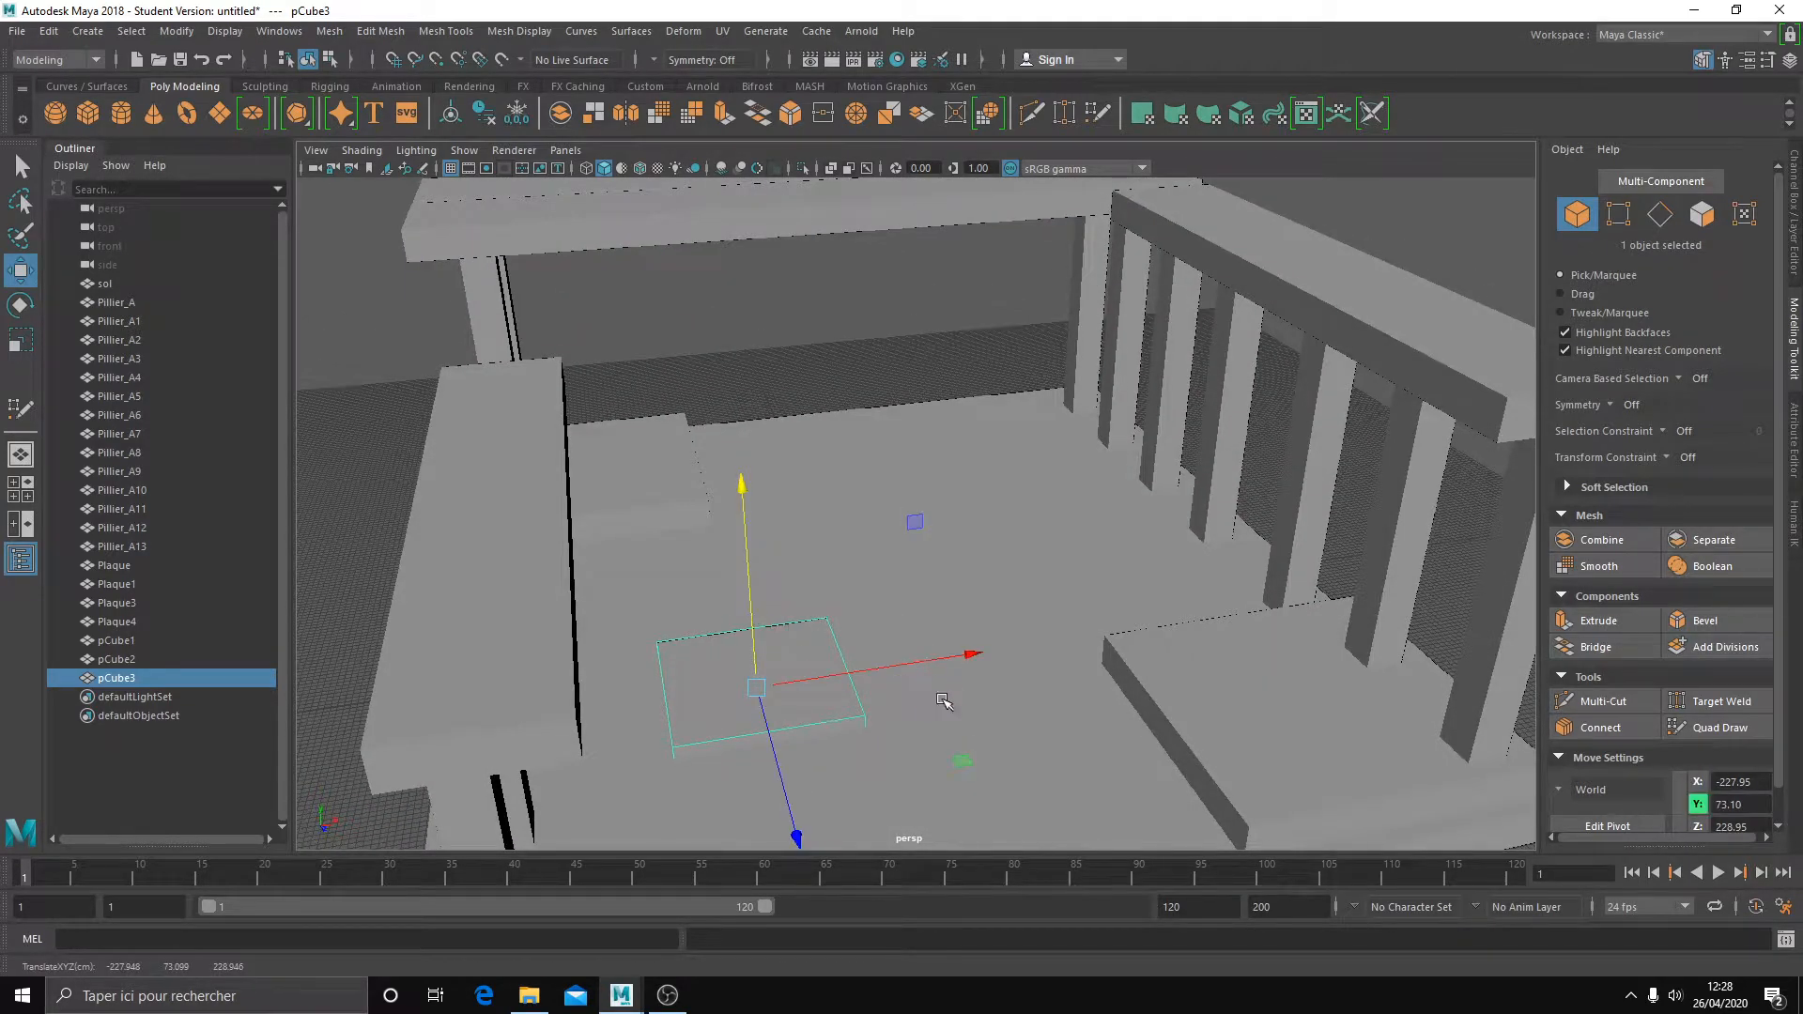
# - Duplicate the small slab, move the copy toward the middle of the floor and stretch it vertically
pyautogui.hotkey('ctrl', 'd')
pyautogui.moveTo(962, 751); pyautogui.dragTo(1138, 616)
pyautogui.press('r')
pyautogui.moveTo(948, 501); pyautogui.dragTo(998, 320)
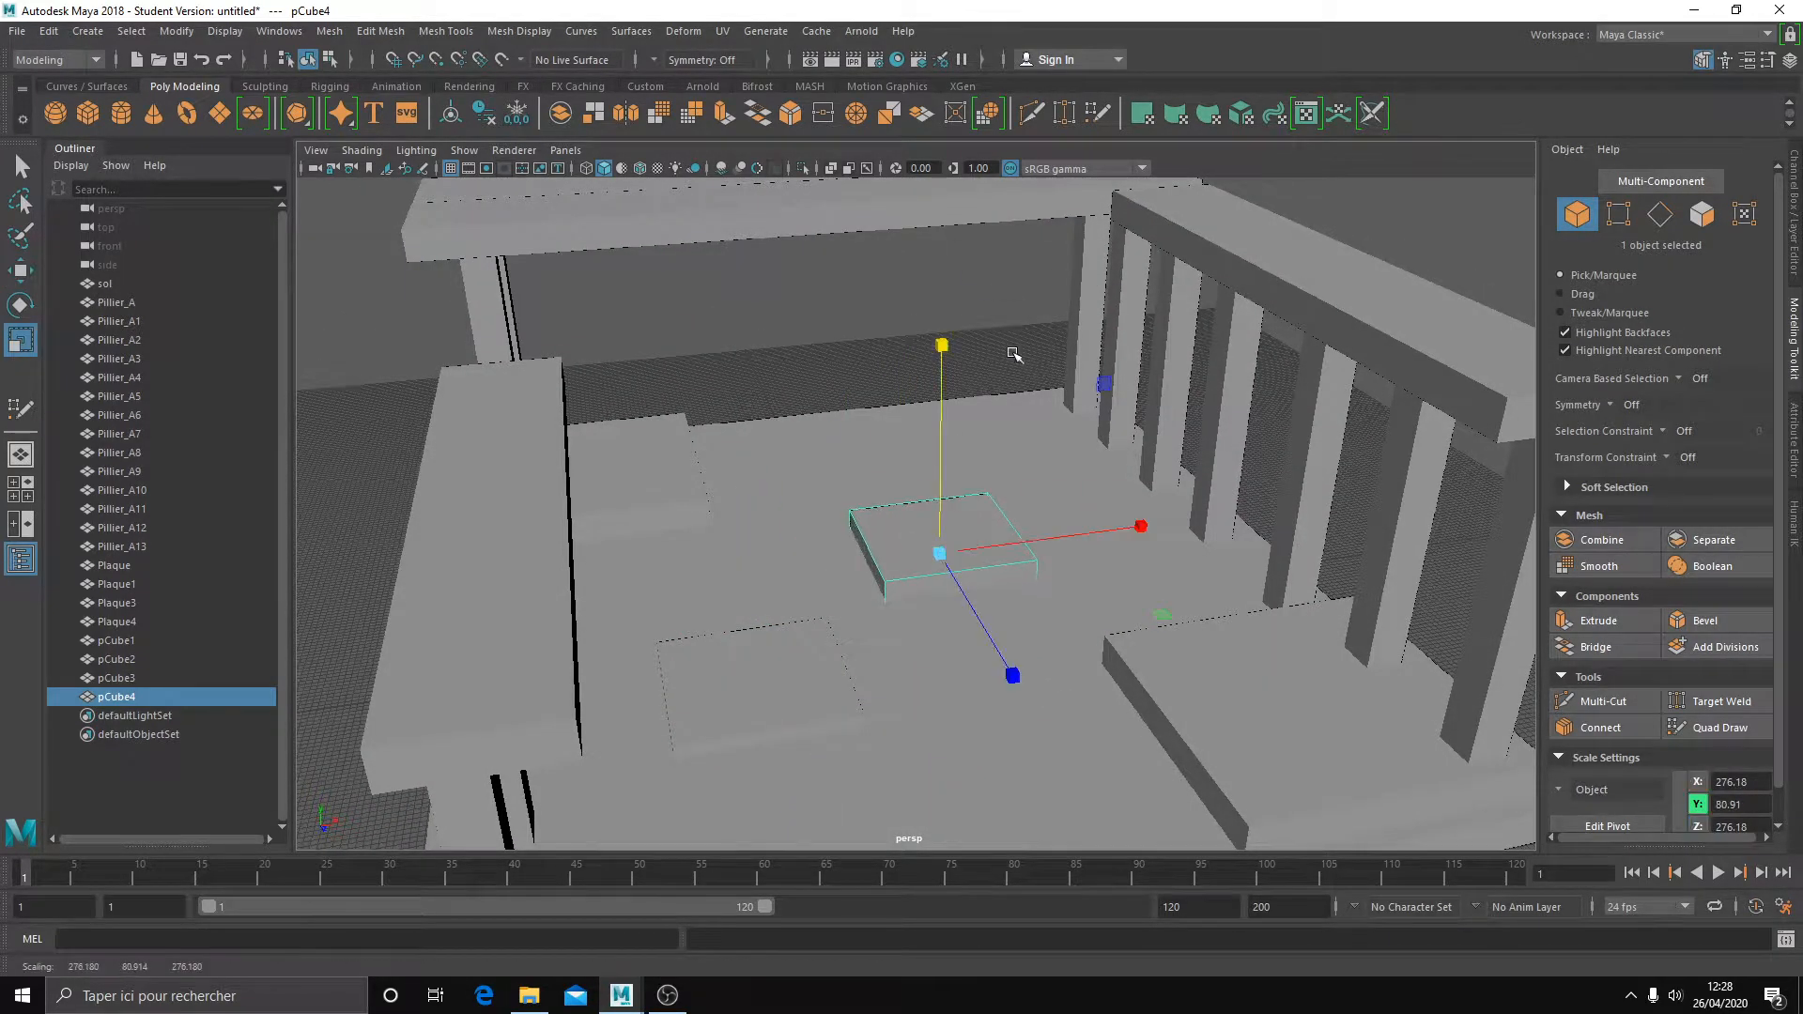
pyautogui.moveTo(1161, 611); pyautogui.dragTo(933, 465, button='middle')
pyautogui.moveTo(919, 93); pyautogui.dragTo(920, 89)
pyautogui.moveTo(941, 369); pyautogui.dragTo(939, 183)
pyautogui.keyDown('alt'); pyautogui.moveTo(945, 324); pyautogui.dragTo(1018, 330); pyautogui.keyUp('alt')
# - Narrow the stretched copy into a square post and raise it above the floor at about X 160.63 and Z -99.83
pyautogui.scroll(-4, 1018, 329)
pyautogui.moveTo(834, 440); pyautogui.dragTo(843, 387)
pyautogui.moveTo(1077, 537); pyautogui.dragTo(1022, 535)
pyautogui.press('w')
pyautogui.press('r')
pyautogui.moveTo(840, 403)
pyautogui.mouseDown()
pyautogui.moveTo(848, 482)
pyautogui.moveTo(862, 386)
pyautogui.mouseUp()
pyautogui.press('w')
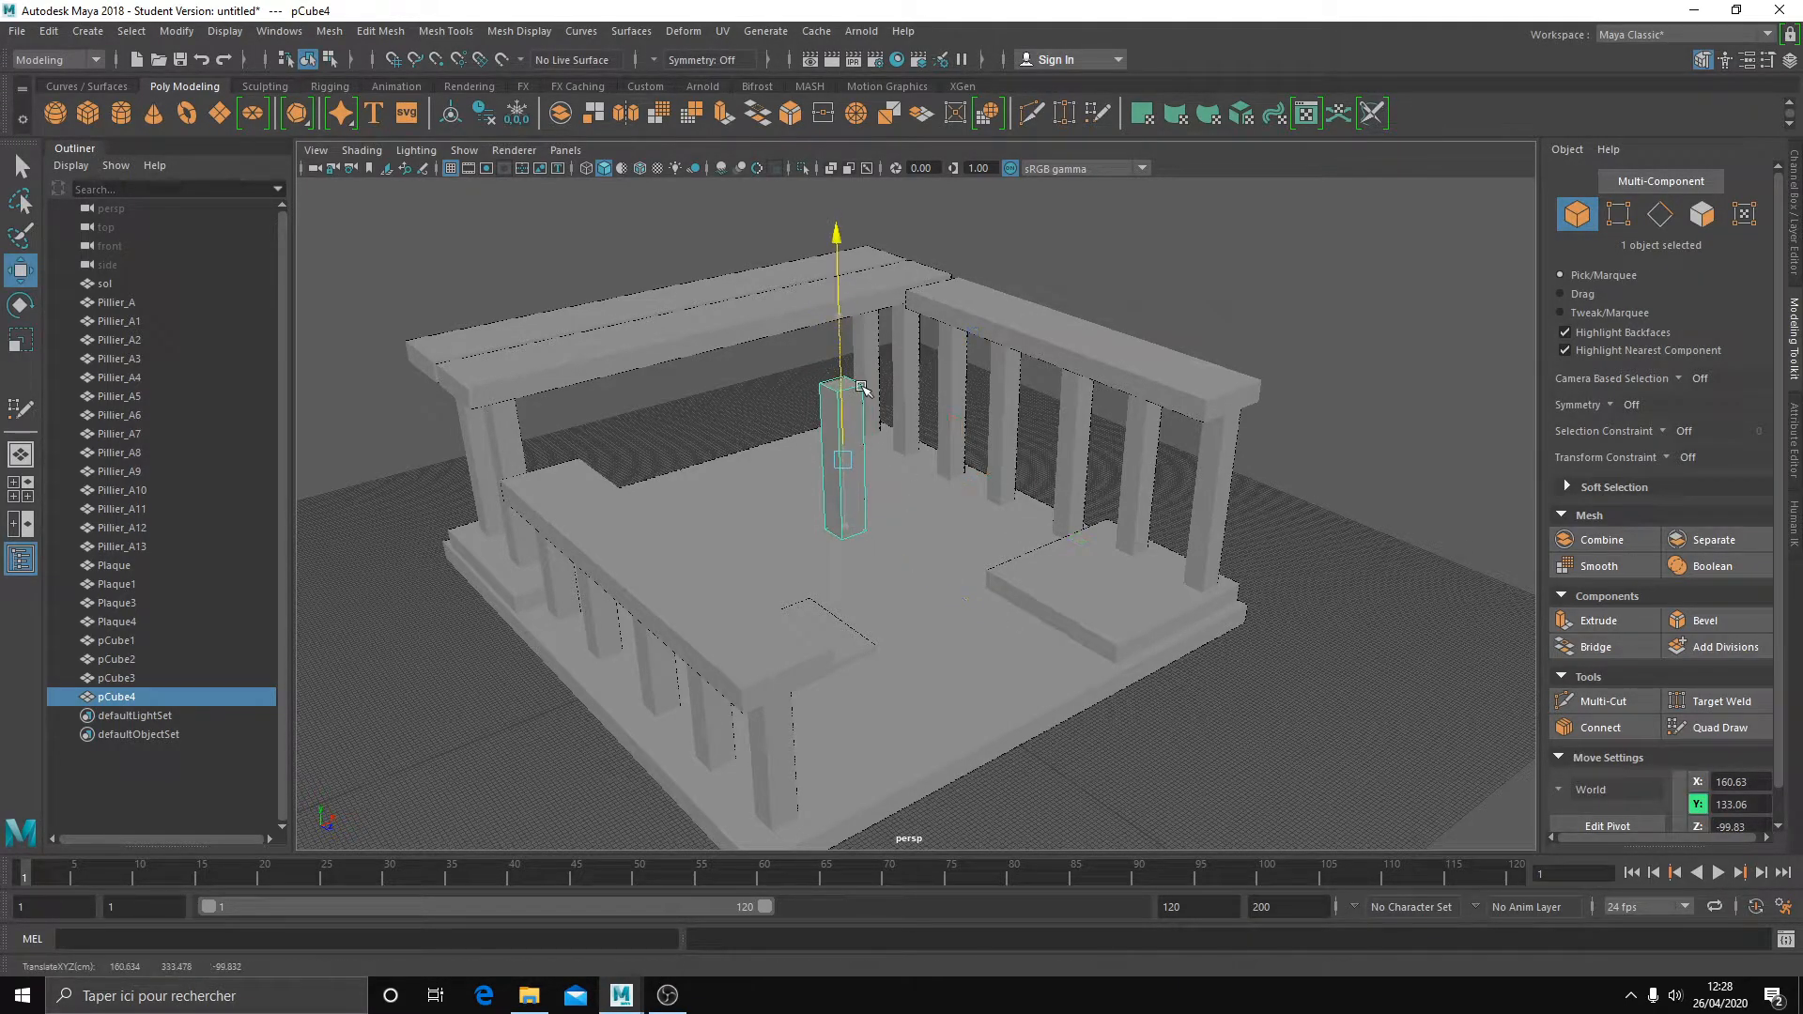
# - Resize the post and move it to the floor's back edge at about X -146.46, Y 238.87, Z -721.60
pyautogui.keyDown('alt'); pyautogui.moveTo(949, 462); pyautogui.dragTo(885, 482); pyautogui.keyUp('alt')
pyautogui.press('r')
pyautogui.moveTo(945, 412); pyautogui.dragTo(1001, 439)
pyautogui.press('w')
pyautogui.moveTo(878, 424); pyautogui.dragTo(996, 526)
pyautogui.moveTo(1186, 583); pyautogui.dragTo(1085, 590, button='middle')
pyautogui.keyDown('alt'); pyautogui.moveTo(1055, 602); pyautogui.dragTo(1012, 629); pyautogui.keyUp('alt')
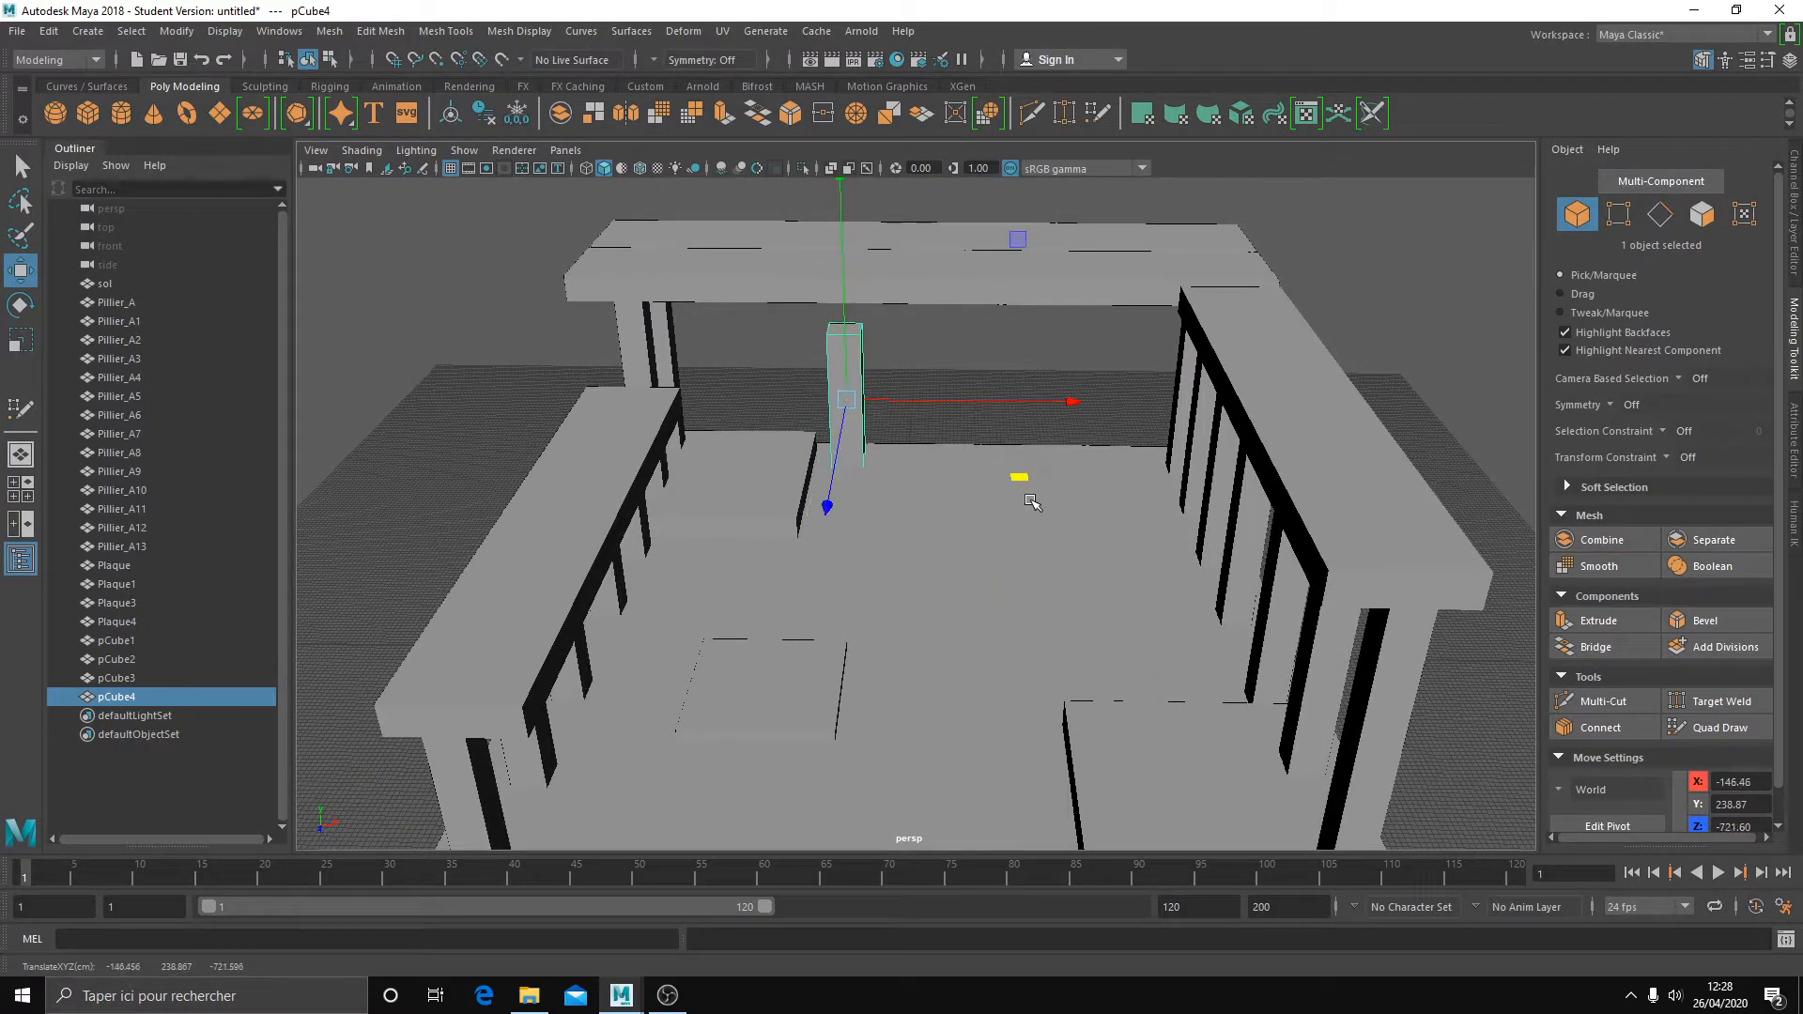
# - Stretch the post along X into a wall panel and position it beneath the roof planks at the back
pyautogui.press('r')
pyautogui.moveTo(1068, 401); pyautogui.dragTo(1167, 404)
pyautogui.press('w')
pyautogui.moveTo(992, 403); pyautogui.dragTo(1173, 424)
pyautogui.press('r')
pyautogui.press('w')
pyautogui.press('r')
pyautogui.moveTo(822, 500); pyautogui.dragTo(1012, 725)
# - Duplicate the back wall panel and move the copy to the floor's front edge
pyautogui.press('w')
pyautogui.hotkey('ctrl', 'd')
pyautogui.moveTo(982, 612); pyautogui.dragTo(939, 676)
# - Create another cube, move it near the tall pillar row and scale it into a thin bar about 64 units high and 204 long
pyautogui.click(88, 113)
pyautogui.moveTo(901, 573)
pyautogui.keyDown('alt'); pyautogui.mouseDown()
pyautogui.moveTo(893, 475)
pyautogui.moveTo(896, 542)
pyautogui.mouseUp(); pyautogui.keyUp('alt')
pyautogui.moveTo(962, 457); pyautogui.dragTo(1058, 226)
pyautogui.press('r')
pyautogui.moveTo(919, 400); pyautogui.dragTo(948, 373)
pyautogui.moveTo(1051, 499); pyautogui.dragTo(1305, 617)
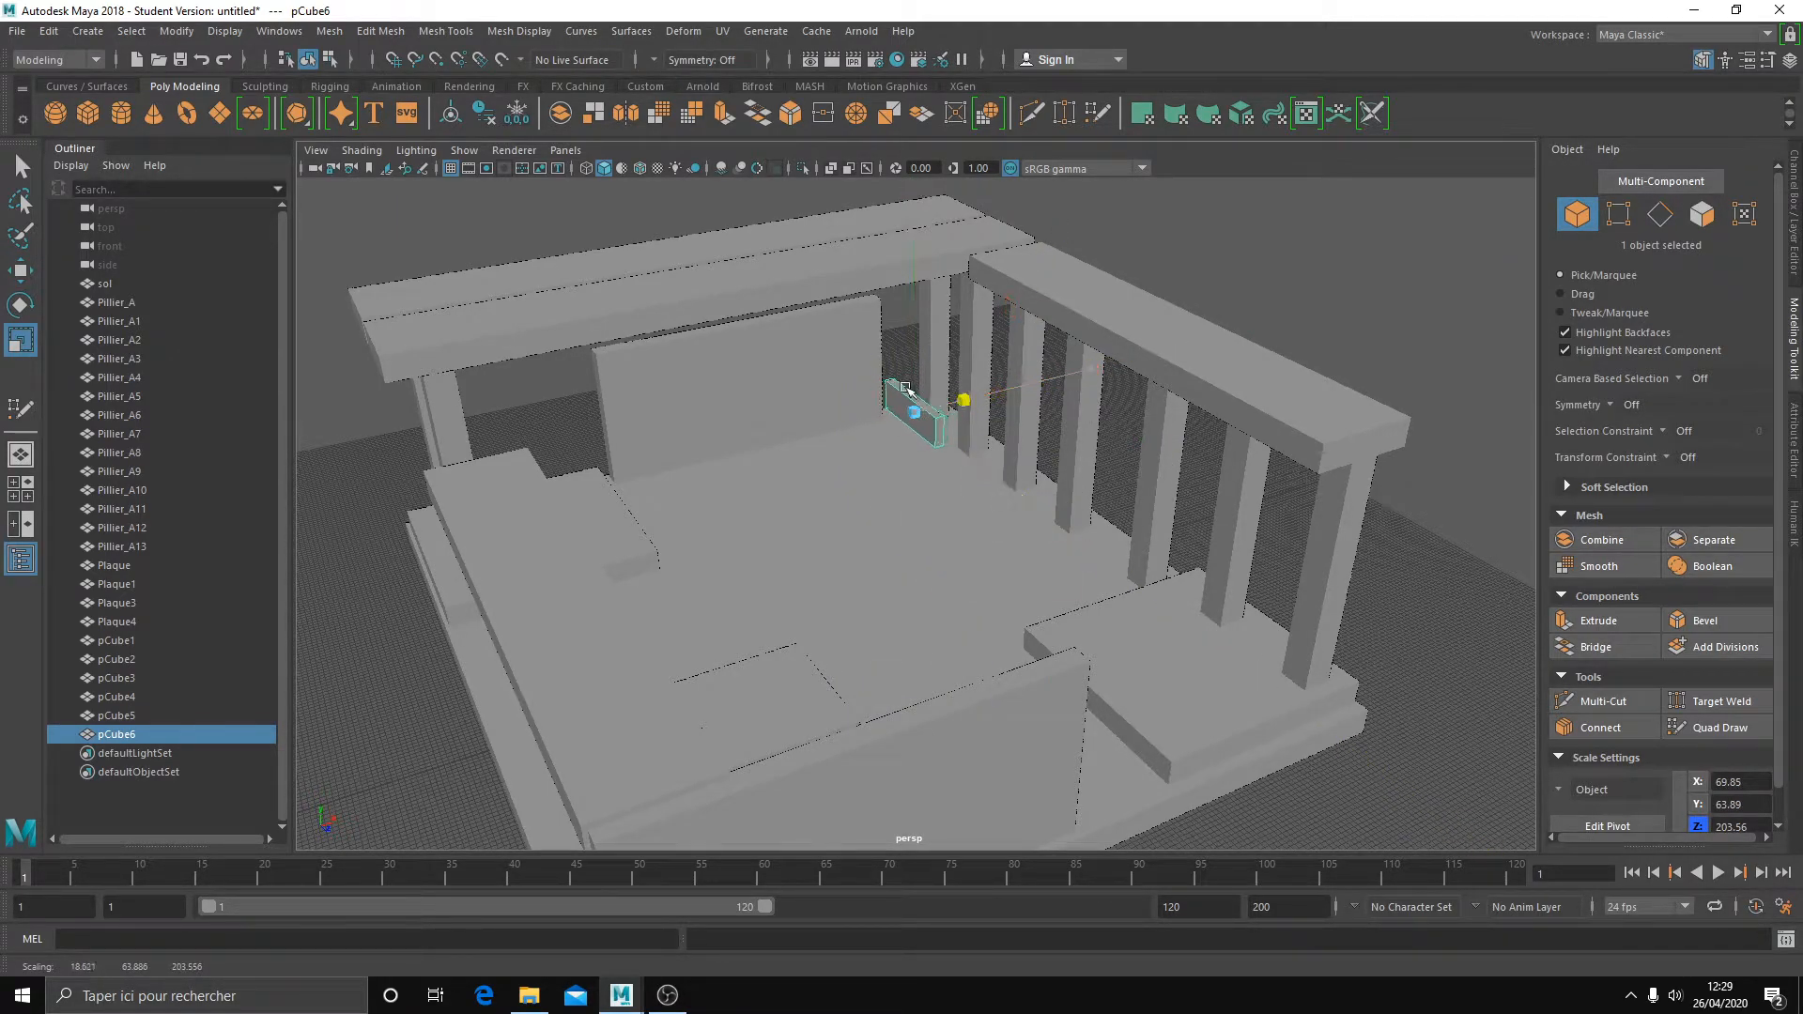
# - Move the thin bar into the tall pillar row at about X 642.89, Y 493.79, Z 0
pyautogui.press('w')
pyautogui.click(1077, 432)
pyautogui.keyDown('alt'); pyautogui.moveTo(1078, 432); pyautogui.dragTo(1096, 396); pyautogui.keyUp('alt')
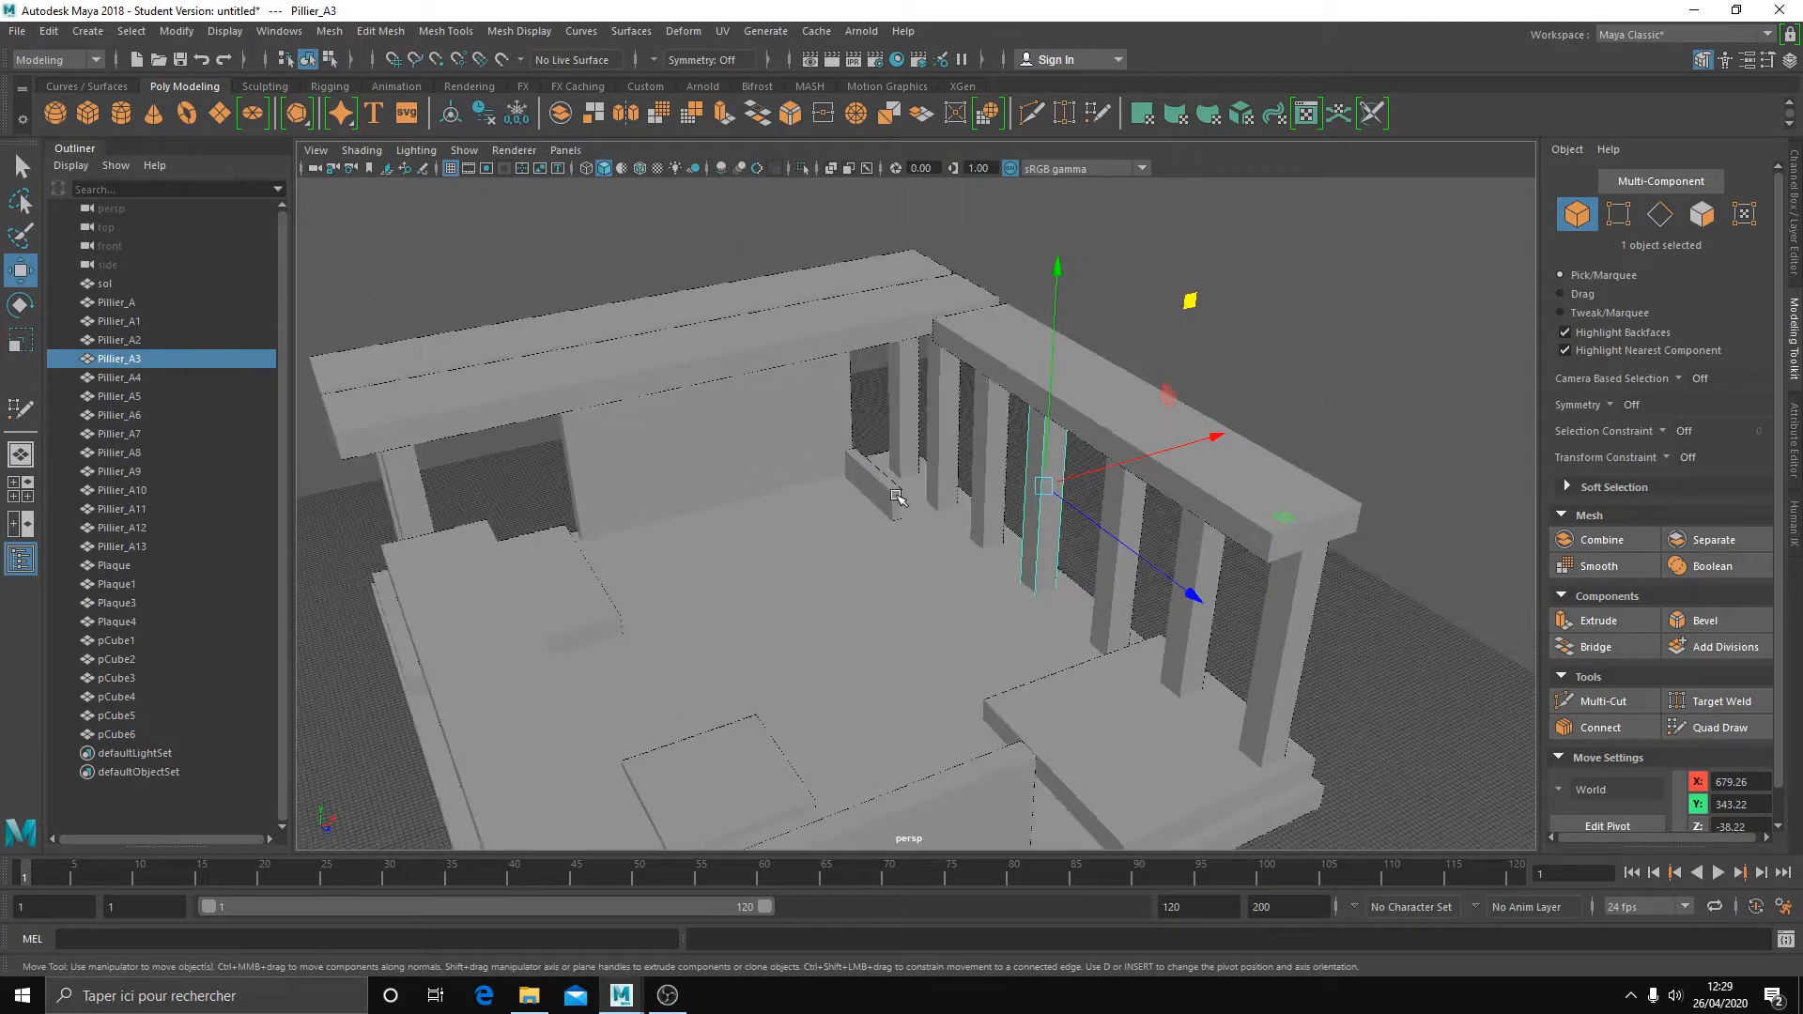
pyautogui.hotkey('ctrl', 'z')
pyautogui.keyDown('alt'); pyautogui.moveTo(924, 547); pyautogui.dragTo(945, 475); pyautogui.keyUp('alt')
pyautogui.moveTo(925, 382); pyautogui.dragTo(1080, 341, button='middle')
pyautogui.press('f')
pyautogui.scroll(-4, 907, 528)
pyautogui.keyDown('alt'); pyautogui.moveTo(907, 528); pyautogui.dragTo(870, 576); pyautogui.keyUp('alt')
pyautogui.scroll(-5, 870, 576)
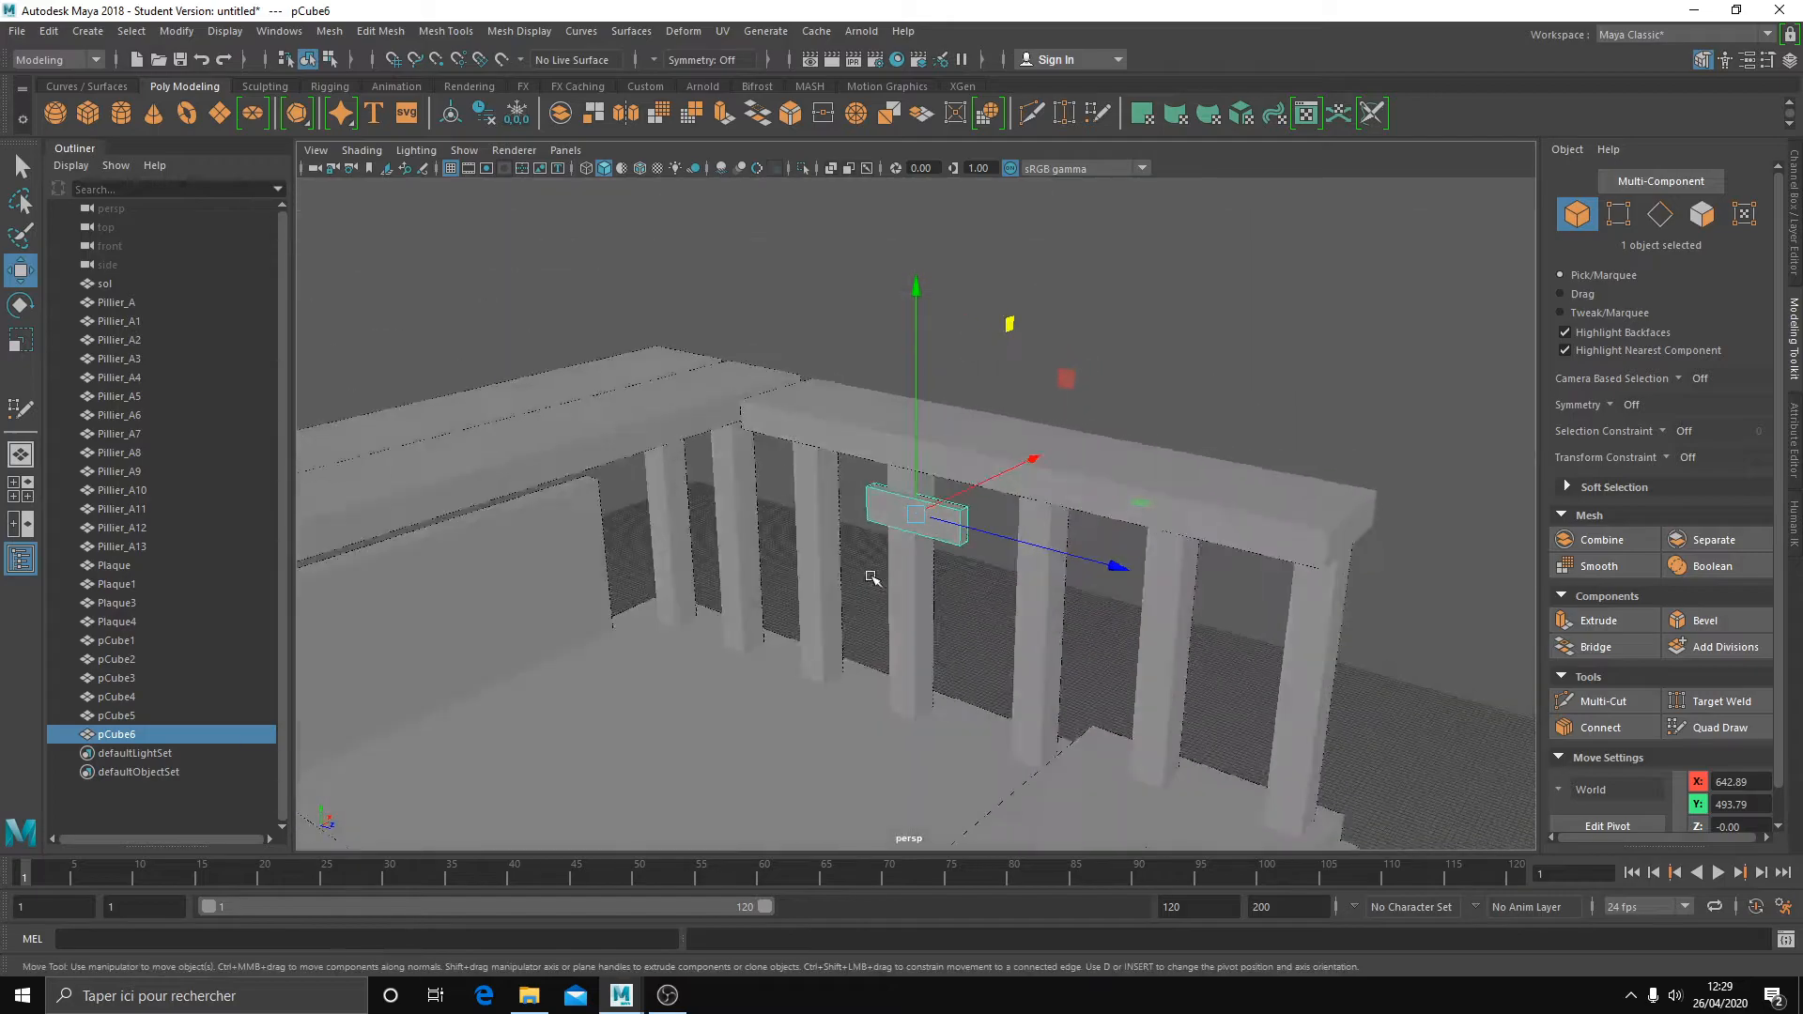
pyautogui.keyDown('alt'); pyautogui.moveTo(870, 576); pyautogui.dragTo(1010, 616, button='middle'); pyautogui.keyUp('alt')
# - Shorten the bar to fit between two pillars and move it into the first gap at about X 682.89, Y 510.72, Z -568.38
pyautogui.press('r')
pyautogui.moveTo(1111, 526); pyautogui.dragTo(849, 516)
pyautogui.press('w')
pyautogui.scroll(3, 836, 563)
pyautogui.keyDown('alt'); pyautogui.moveTo(825, 582); pyautogui.dragTo(827, 550); pyautogui.keyUp('alt')
pyautogui.moveTo(970, 386); pyautogui.dragTo(1076, 455)
pyautogui.moveTo(857, 532); pyautogui.dragTo(816, 462)
pyautogui.scroll(-3, 827, 554)
pyautogui.scroll(-2, 826, 507)
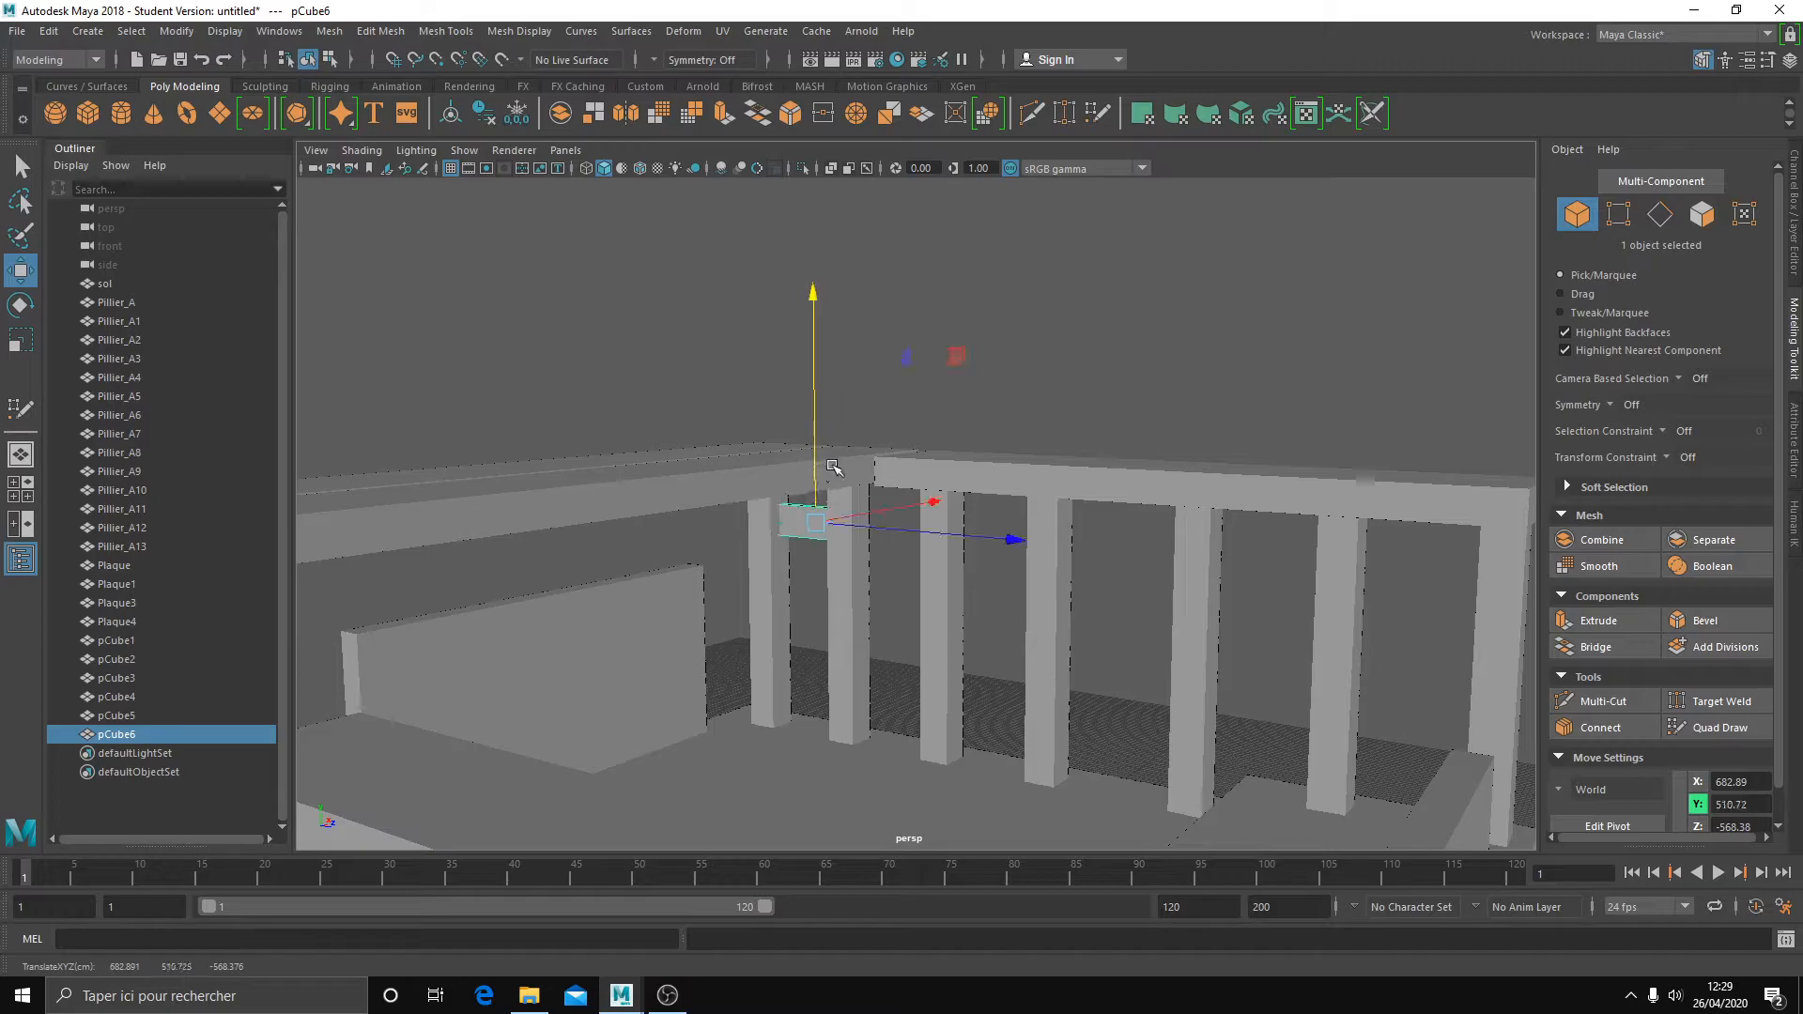
# - Duplicate the bar and place the copy lower in the next gap between the pillars
pyautogui.hotkey('ctrl', 'd')
pyautogui.moveTo(958, 358); pyautogui.dragTo(1039, 433)
pyautogui.moveTo(1059, 450); pyautogui.dragTo(1208, 564)
# - Duplicate the bar twice more, staggering the copies high and low in the third and fourth gaps and fitting their length
pyautogui.hotkey('ctrl', 'd')
pyautogui.hotkey('ctrl', 'd')
pyautogui.press('r')
pyautogui.moveTo(1328, 603); pyautogui.dragTo(857, 566)
pyautogui.press('w')
pyautogui.press('r')
pyautogui.press('w')
pyautogui.scroll(-4, 1208, 592)
pyautogui.scroll(3, 858, 566)
# - Select the four bars between the pillars, group them and check the group's contents in the Outliner
pyautogui.keyDown('shift'); pyautogui.click(864, 467); pyautogui.keyUp('shift')
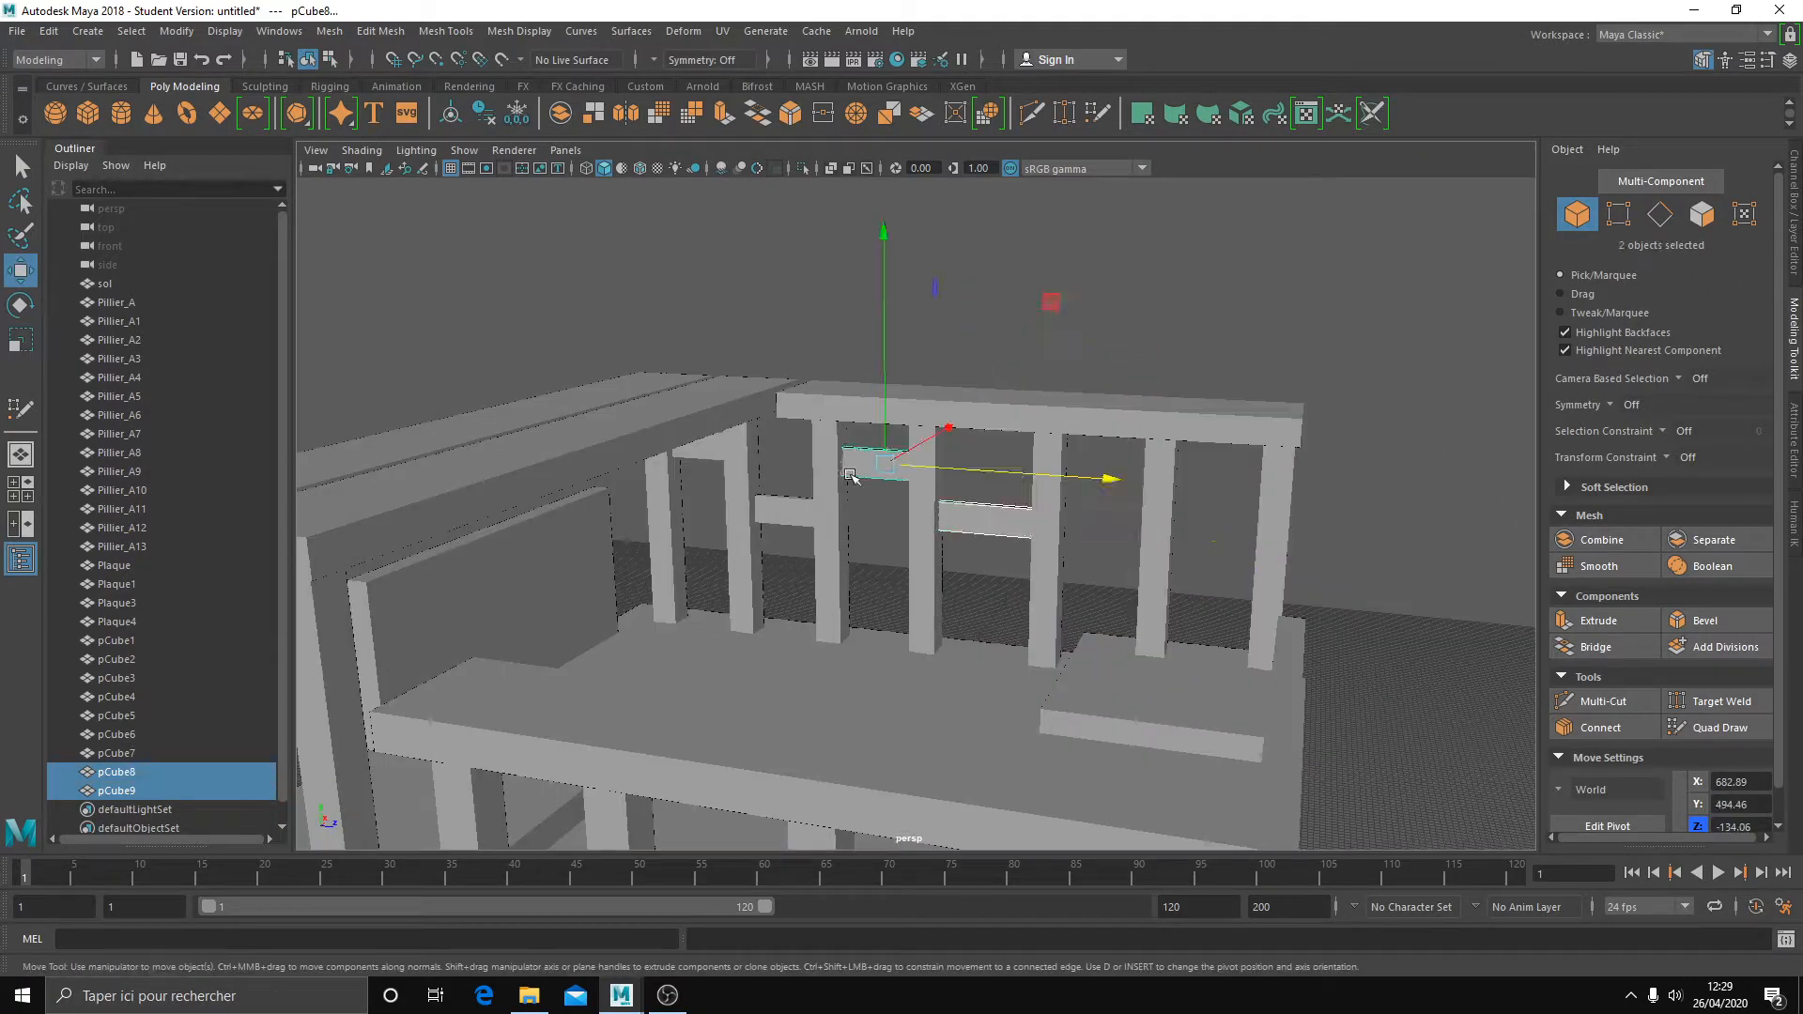
pyautogui.keyDown('shift'); pyautogui.click(792, 516); pyautogui.keyUp('shift')
pyautogui.keyDown('shift'); pyautogui.click(713, 452); pyautogui.keyUp('shift')
pyautogui.keyDown('alt'); pyautogui.moveTo(1057, 530); pyautogui.dragTo(911, 546); pyautogui.keyUp('alt')
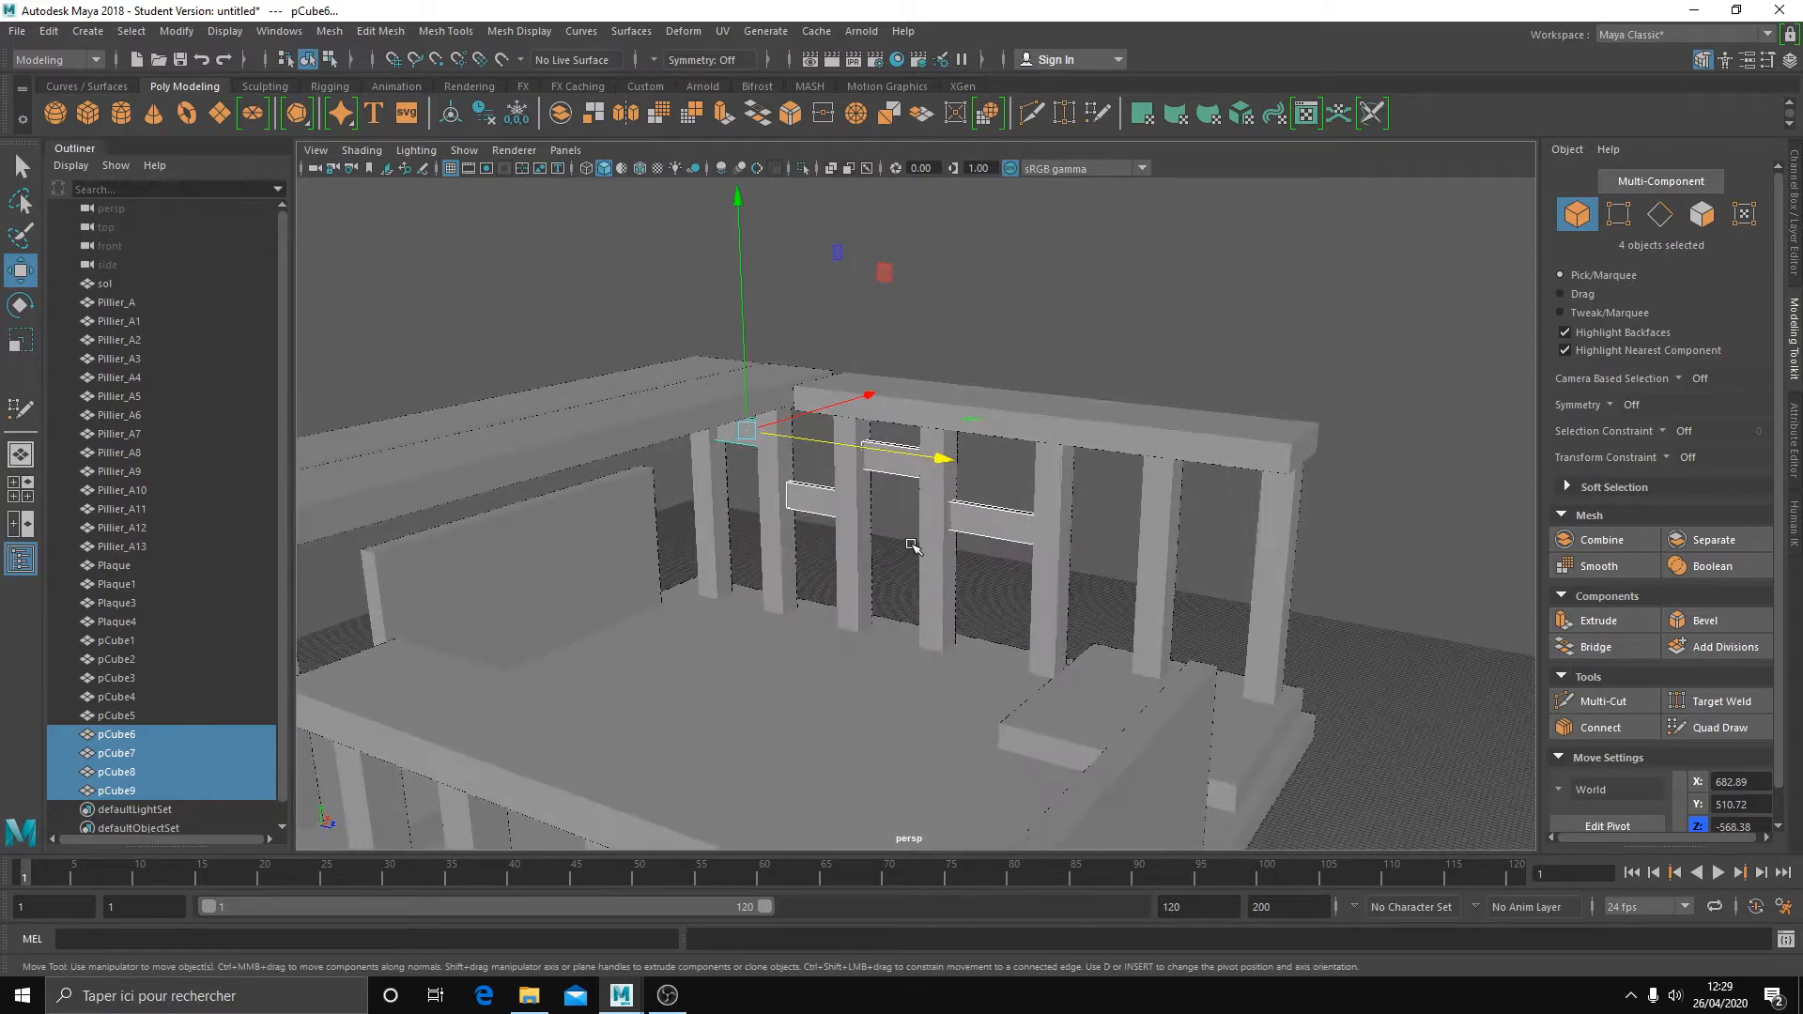
pyautogui.hotkey('ctrl', 'g')
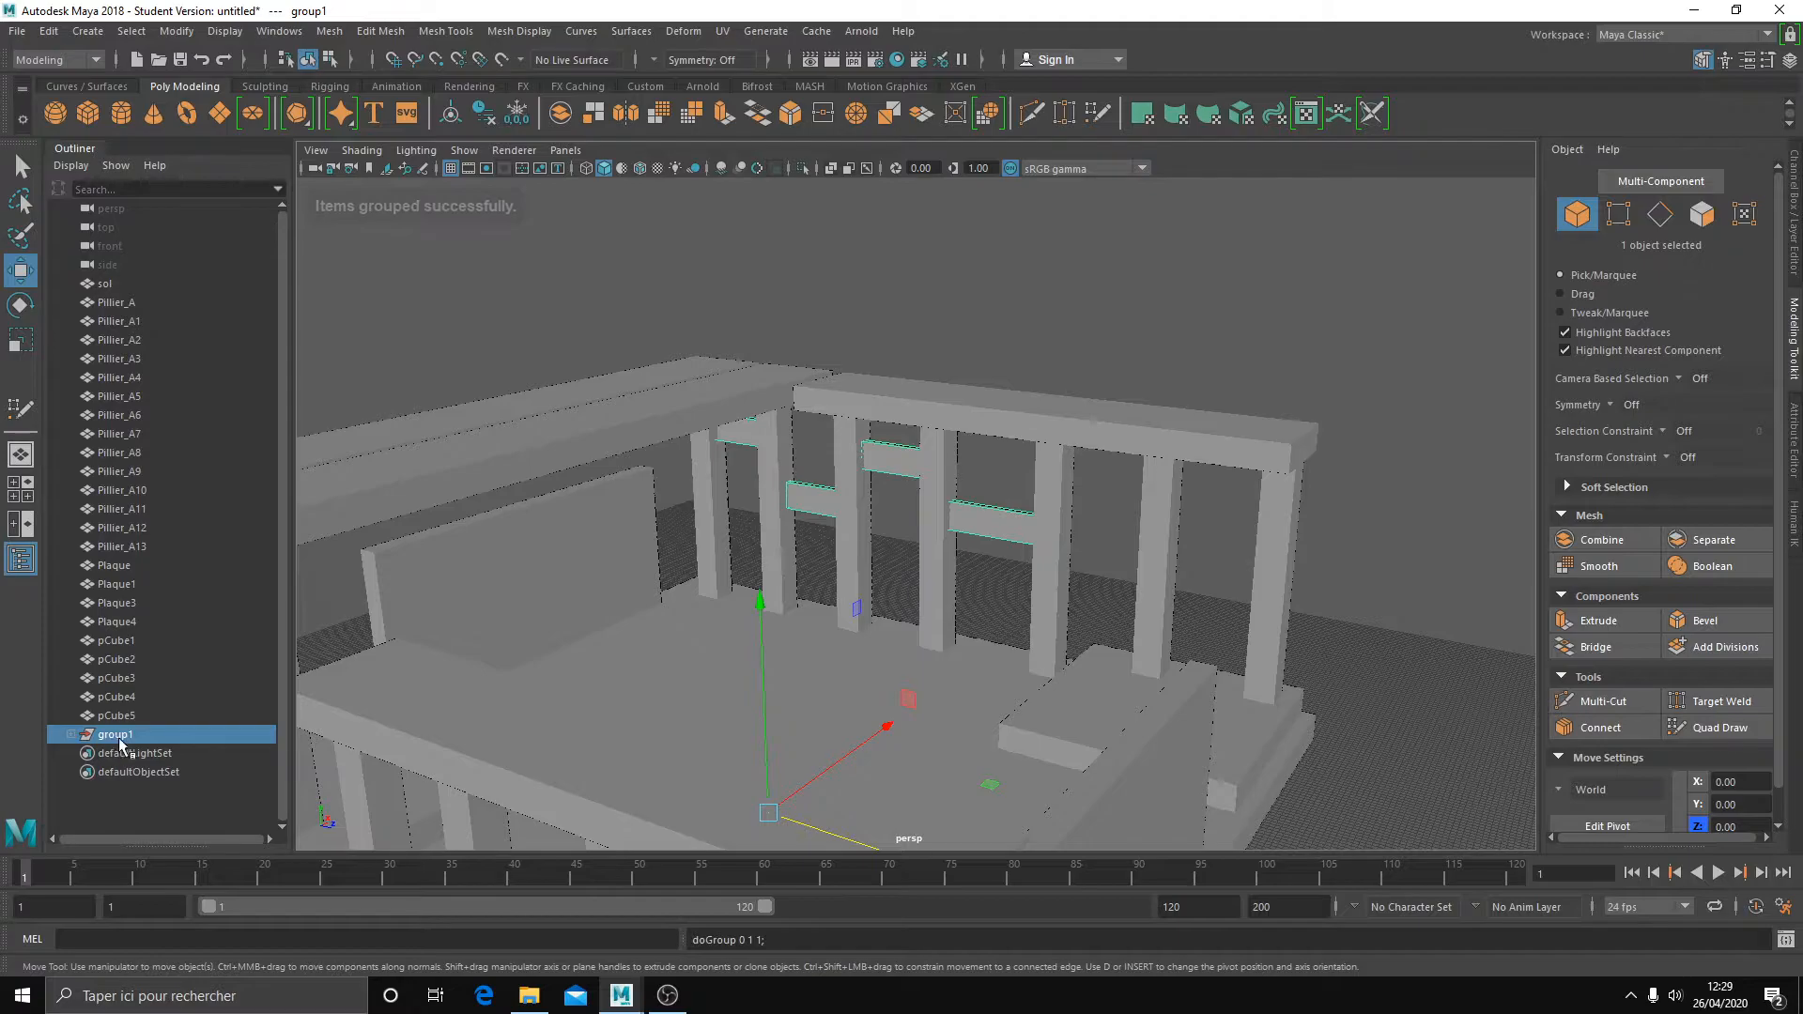
pyautogui.click(71, 735)
pyautogui.click(71, 734)
# - Duplicate the bar group and move the copy to the structure's opposite side at about X -1231.55
pyautogui.press('w')
pyautogui.moveTo(854, 684)
pyautogui.keyDown('alt'); pyautogui.mouseDown()
pyautogui.moveTo(817, 701)
pyautogui.moveTo(789, 676)
pyautogui.moveTo(724, 689)
pyautogui.moveTo(777, 663)
pyautogui.moveTo(845, 674)
pyautogui.mouseUp(); pyautogui.keyUp('alt')
pyautogui.hotkey('ctrl', 'd')
pyautogui.moveTo(1029, 663); pyautogui.dragTo(638, 757)
pyautogui.keyDown('alt'); pyautogui.moveTo(482, 754); pyautogui.dragTo(670, 677); pyautogui.keyUp('alt')
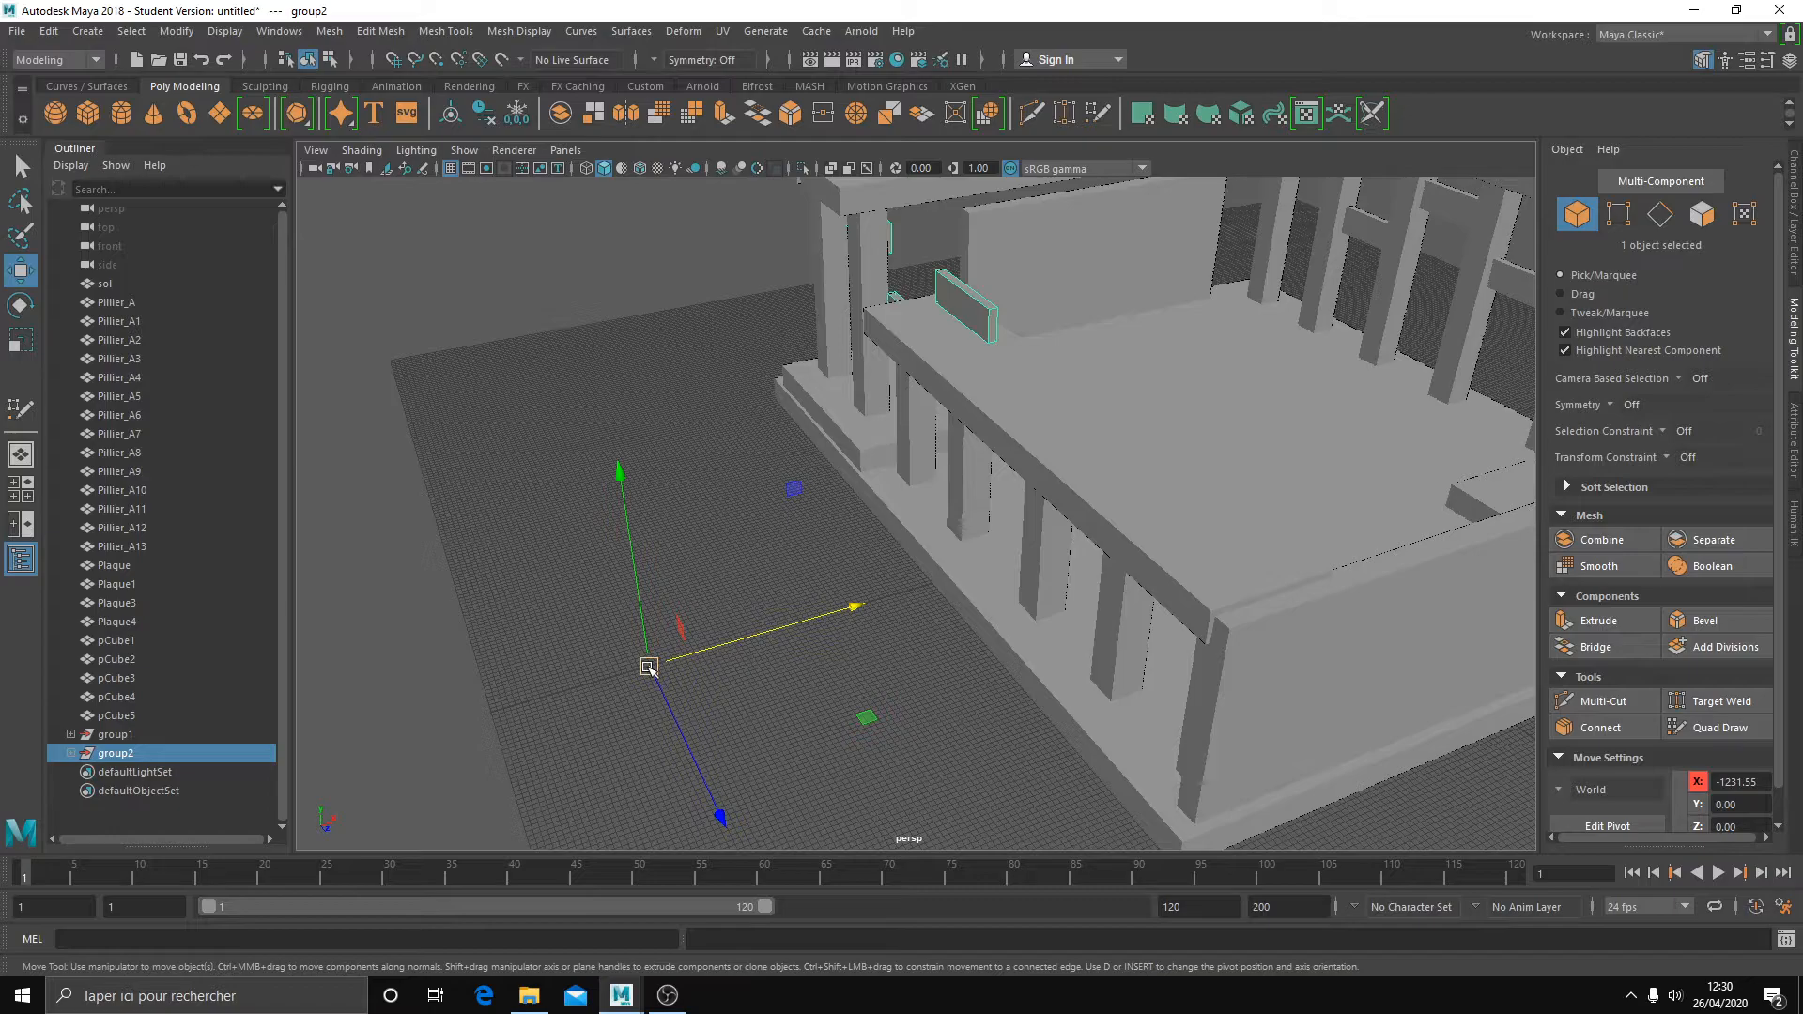
# - Try shifting the duplicated group's pivot along X to about -1086.94, and center the pivot on the group
pyautogui.press('d')
pyautogui.moveTo(752, 642); pyautogui.dragTo(849, 626)
pyautogui.press('d')
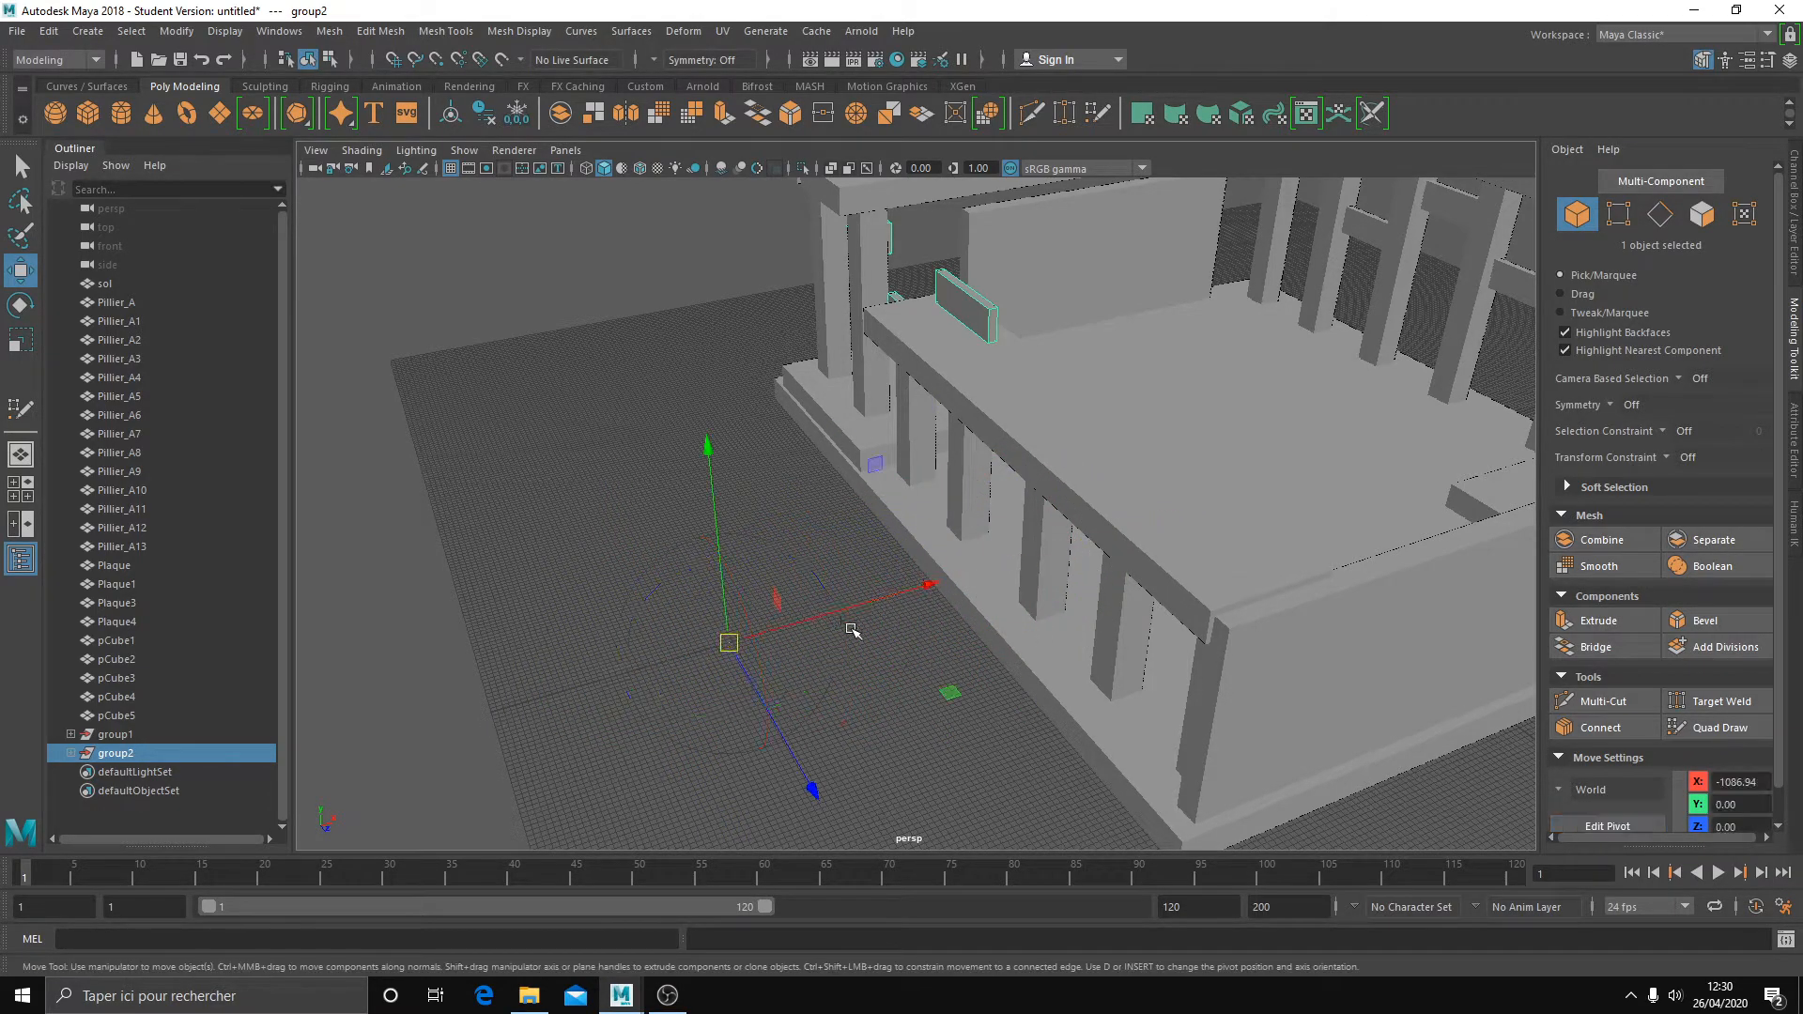
pyautogui.click(449, 115)
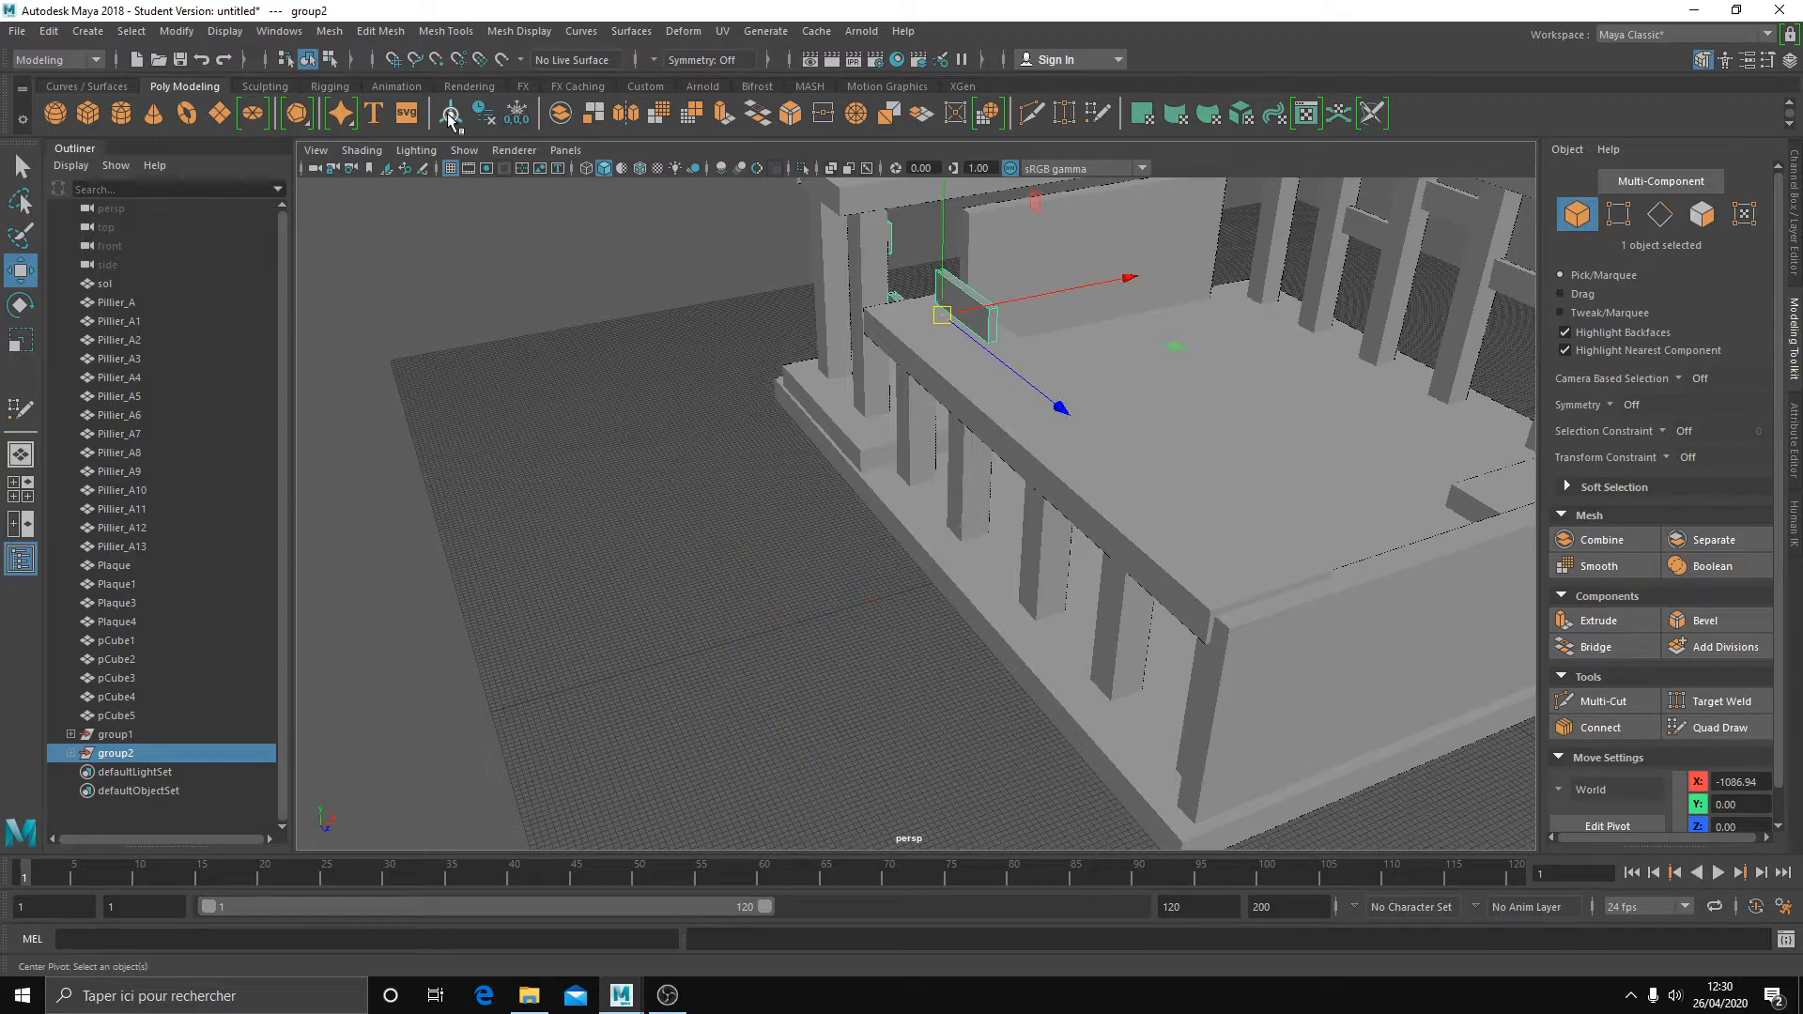
# - Move the duplicated bar group along X into line with the pillars on its side of the structure
pyautogui.moveTo(921, 576)
pyautogui.keyDown('alt'); pyautogui.mouseDown()
pyautogui.moveTo(966, 563)
pyautogui.moveTo(1151, 648)
pyautogui.moveTo(994, 579)
pyautogui.moveTo(915, 575)
pyautogui.mouseUp(); pyautogui.keyUp('alt')
pyautogui.moveTo(1084, 442); pyautogui.dragTo(1063, 447)
pyautogui.keyDown('alt'); pyautogui.moveTo(942, 563); pyautogui.dragTo(1030, 486); pyautogui.keyUp('alt')
# - Duplicate one of this side's bars twice, placing one copy low in the next free gap and the other higher in the last gap
pyautogui.moveTo(968, 416); pyautogui.dragTo(1137, 553)
pyautogui.click(1071, 451)
pyautogui.click(1134, 521)
pyautogui.hotkey('ctrl', 'd')
pyautogui.moveTo(1211, 401); pyautogui.dragTo(1300, 449)
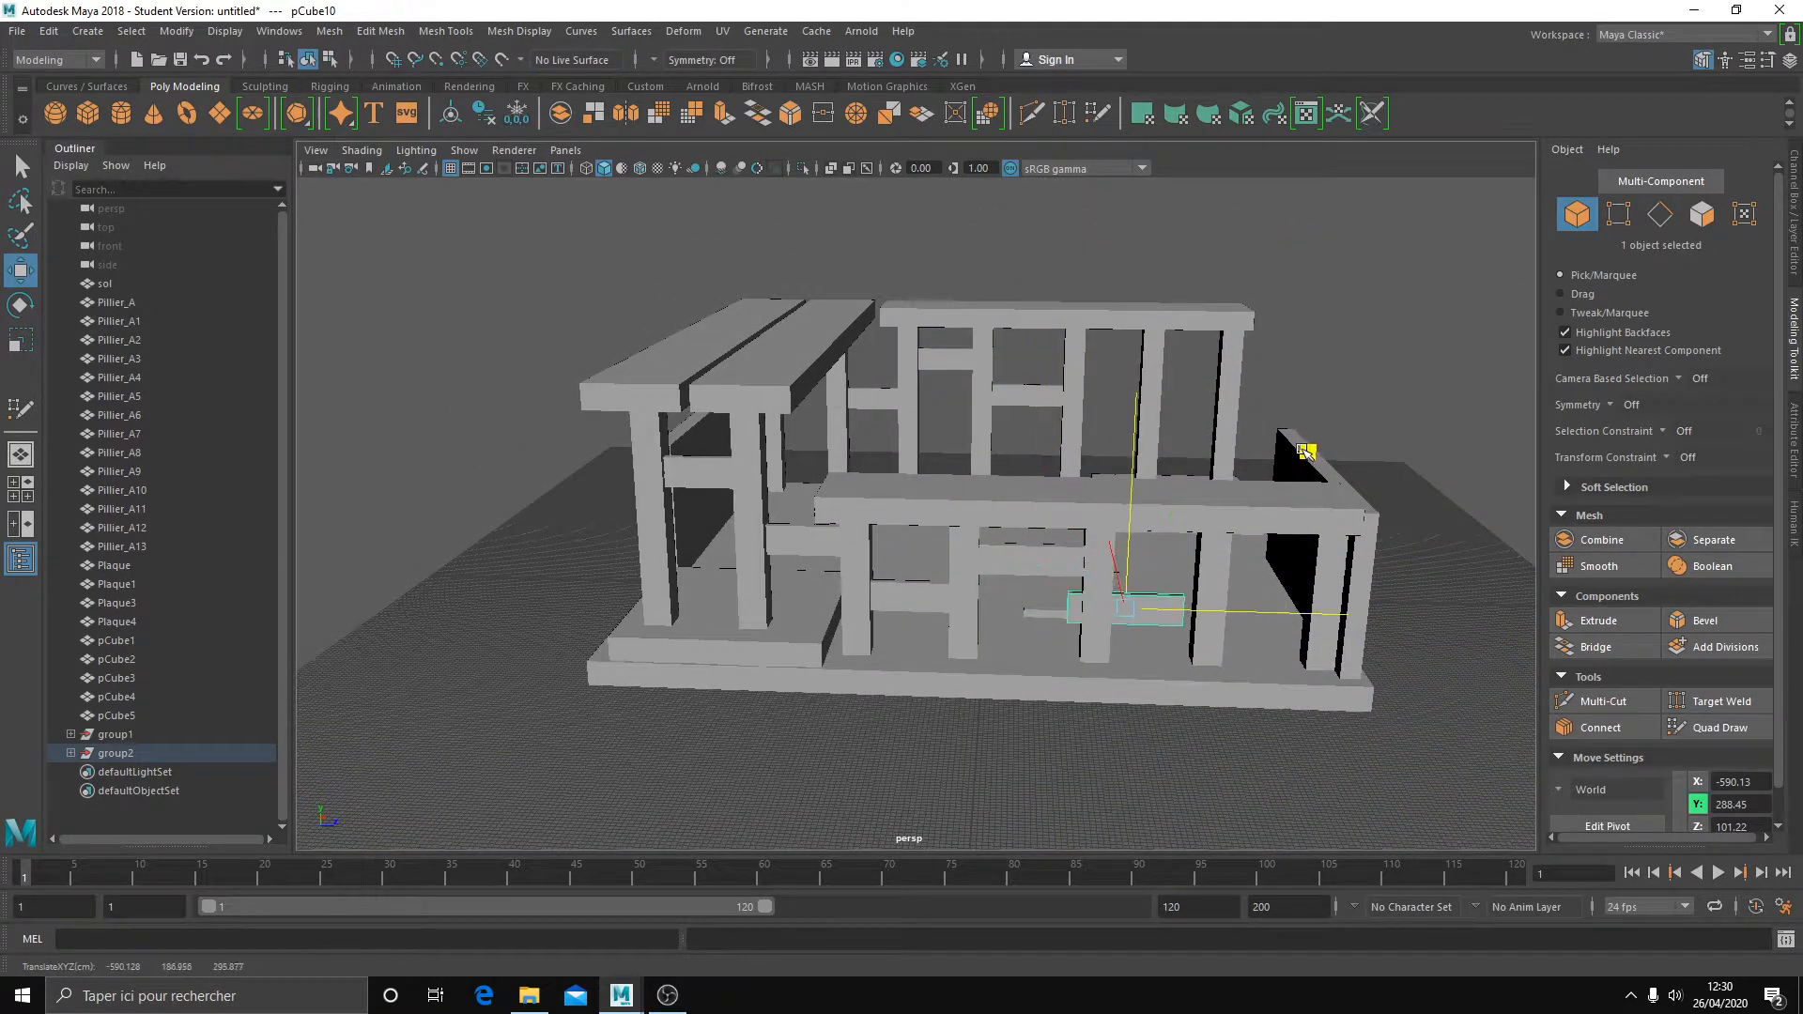
pyautogui.hotkey('ctrl', 'd')
pyautogui.moveTo(1327, 470); pyautogui.dragTo(1465, 420, button='middle')
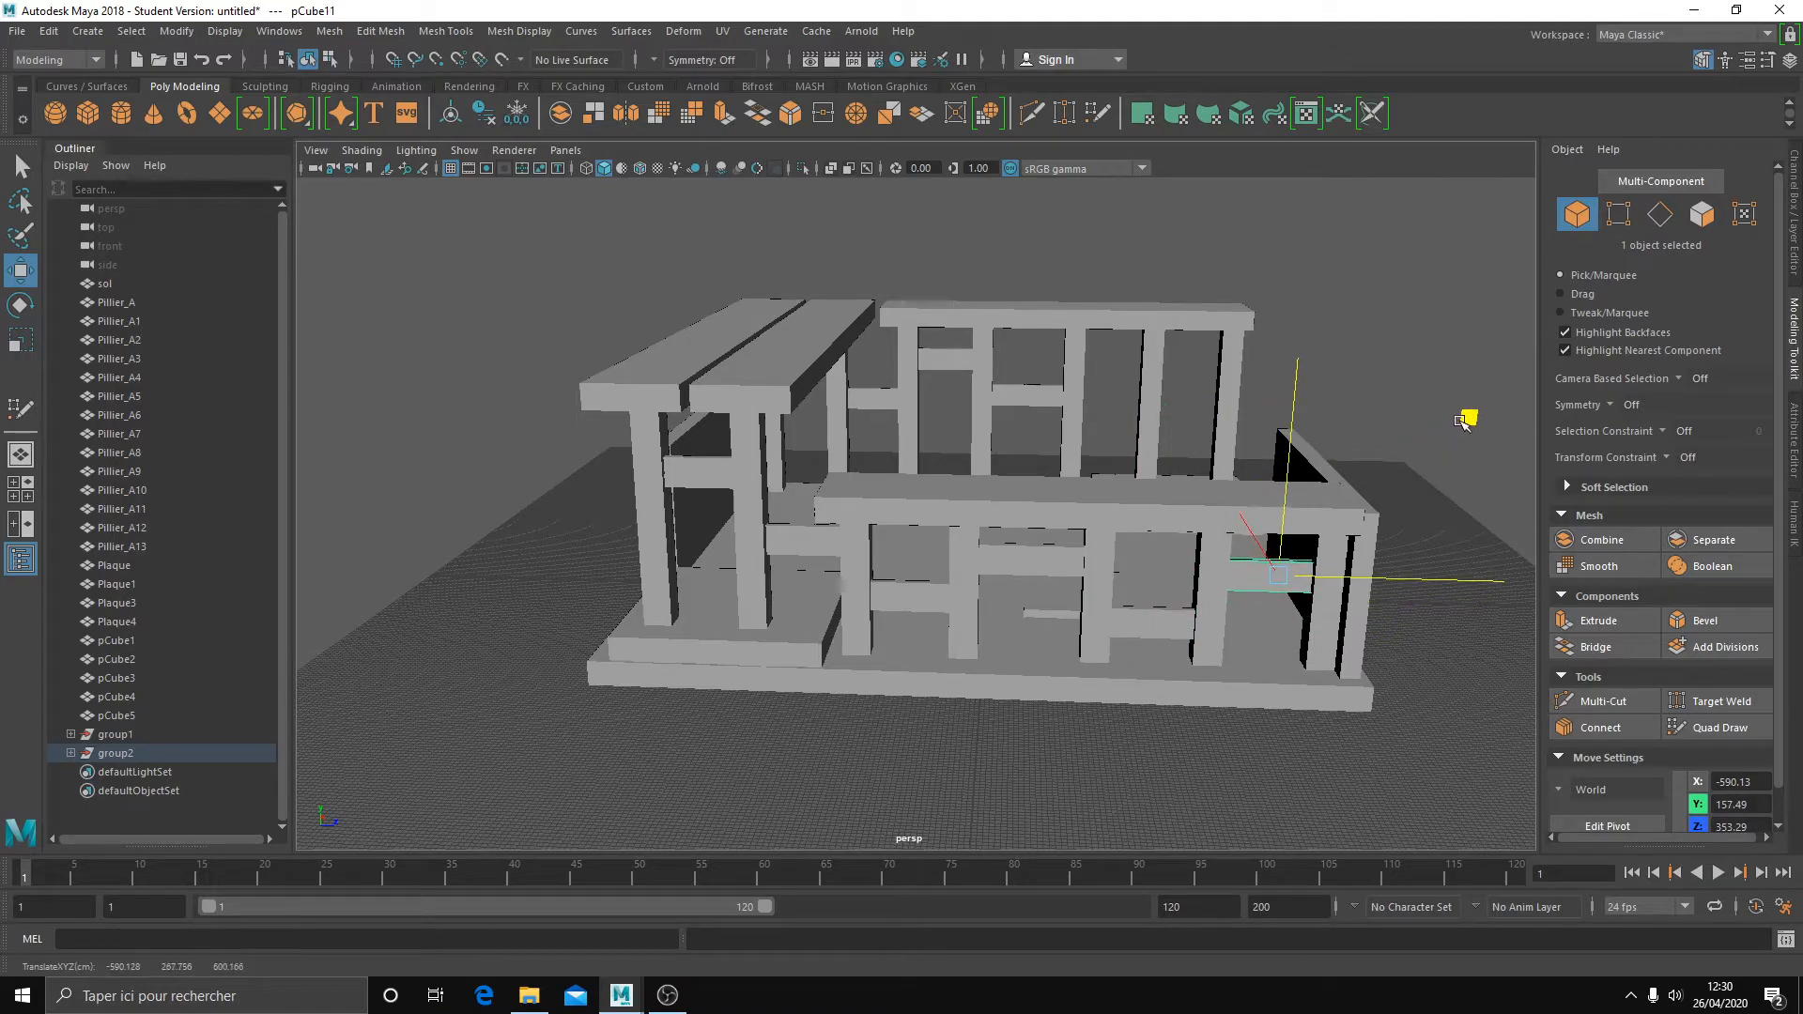
# - Scale the bars along this side down in Y, one by one, to make them thinner and varied in height
pyautogui.press('r')
pyautogui.hotkey('ctrl', 'z')
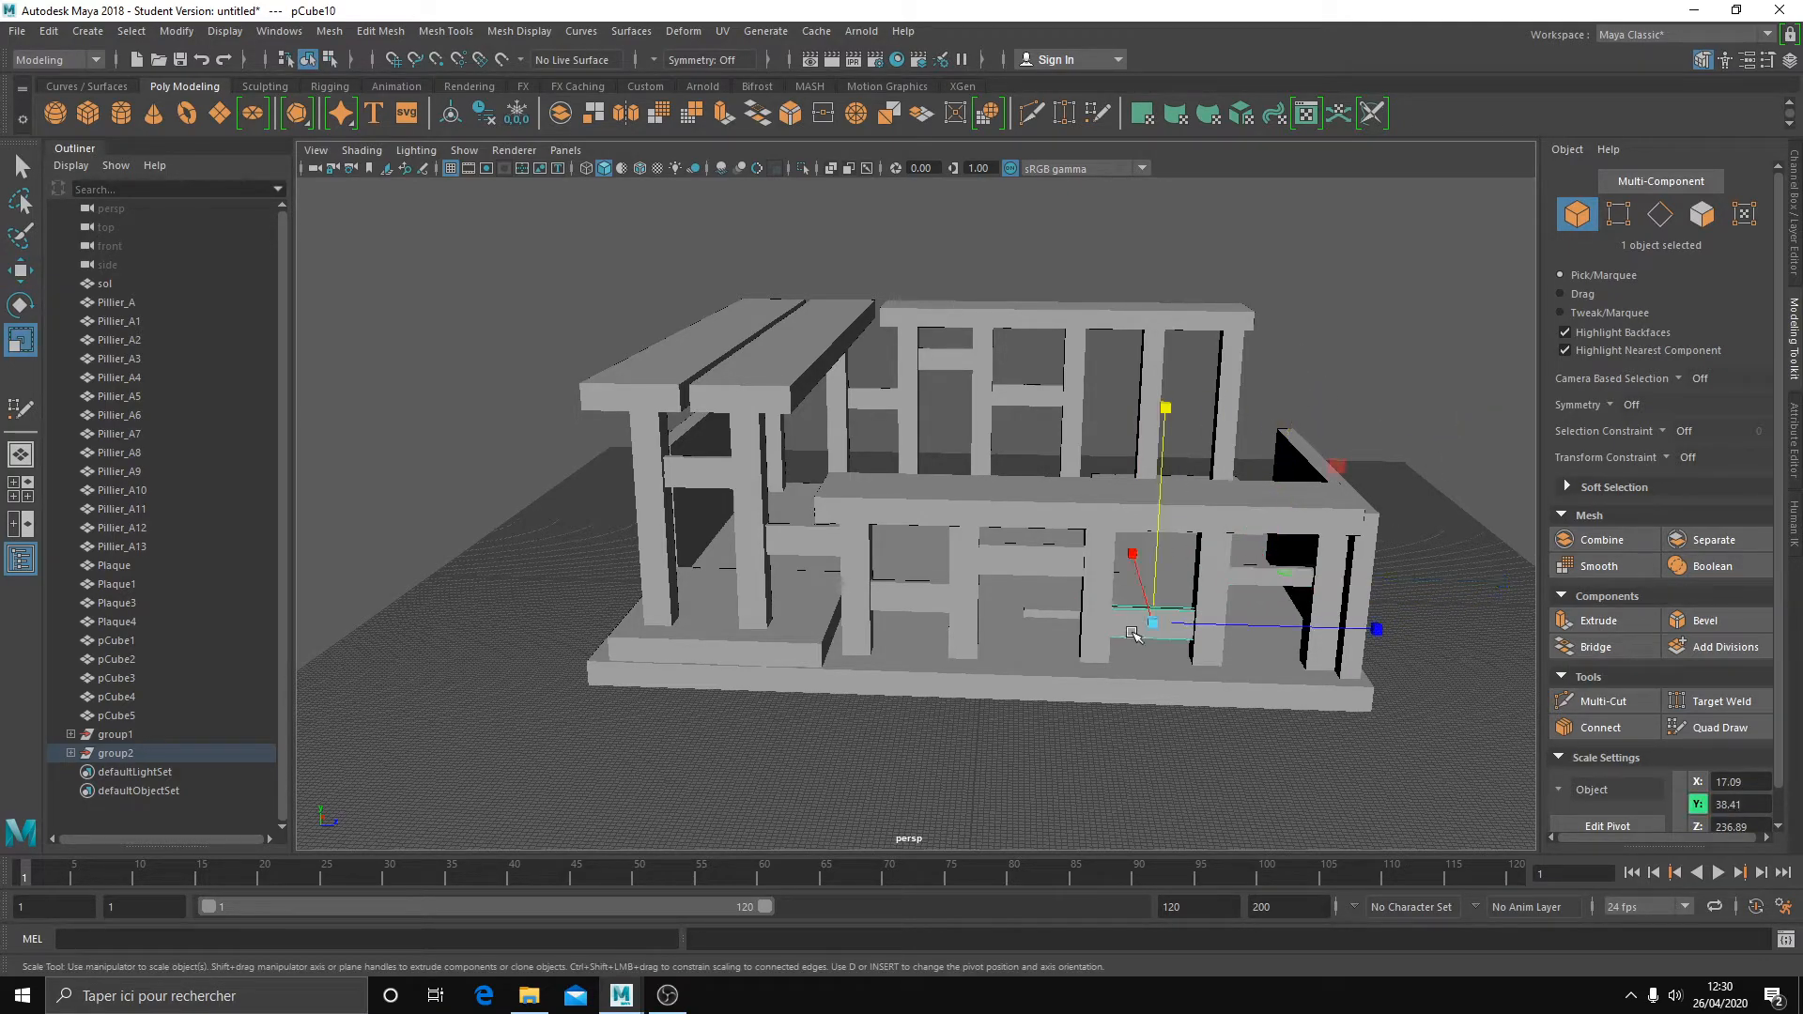
pyautogui.click(1028, 553)
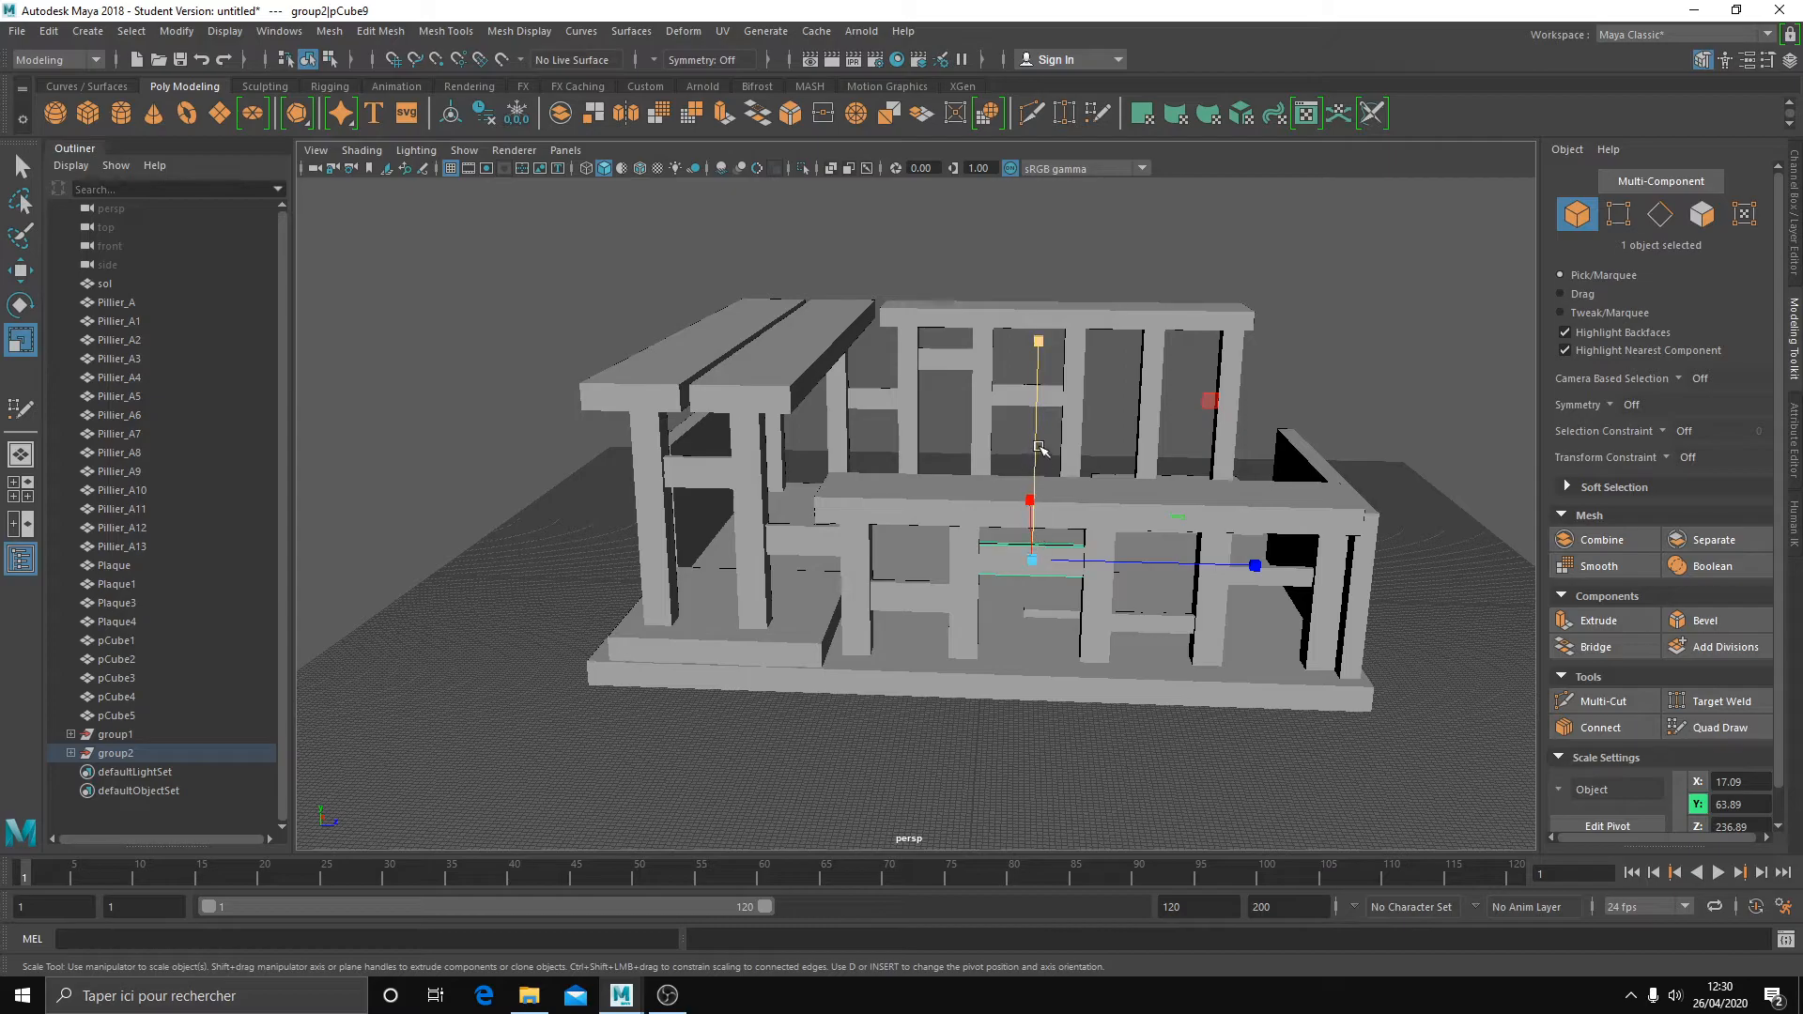
pyautogui.click(903, 595)
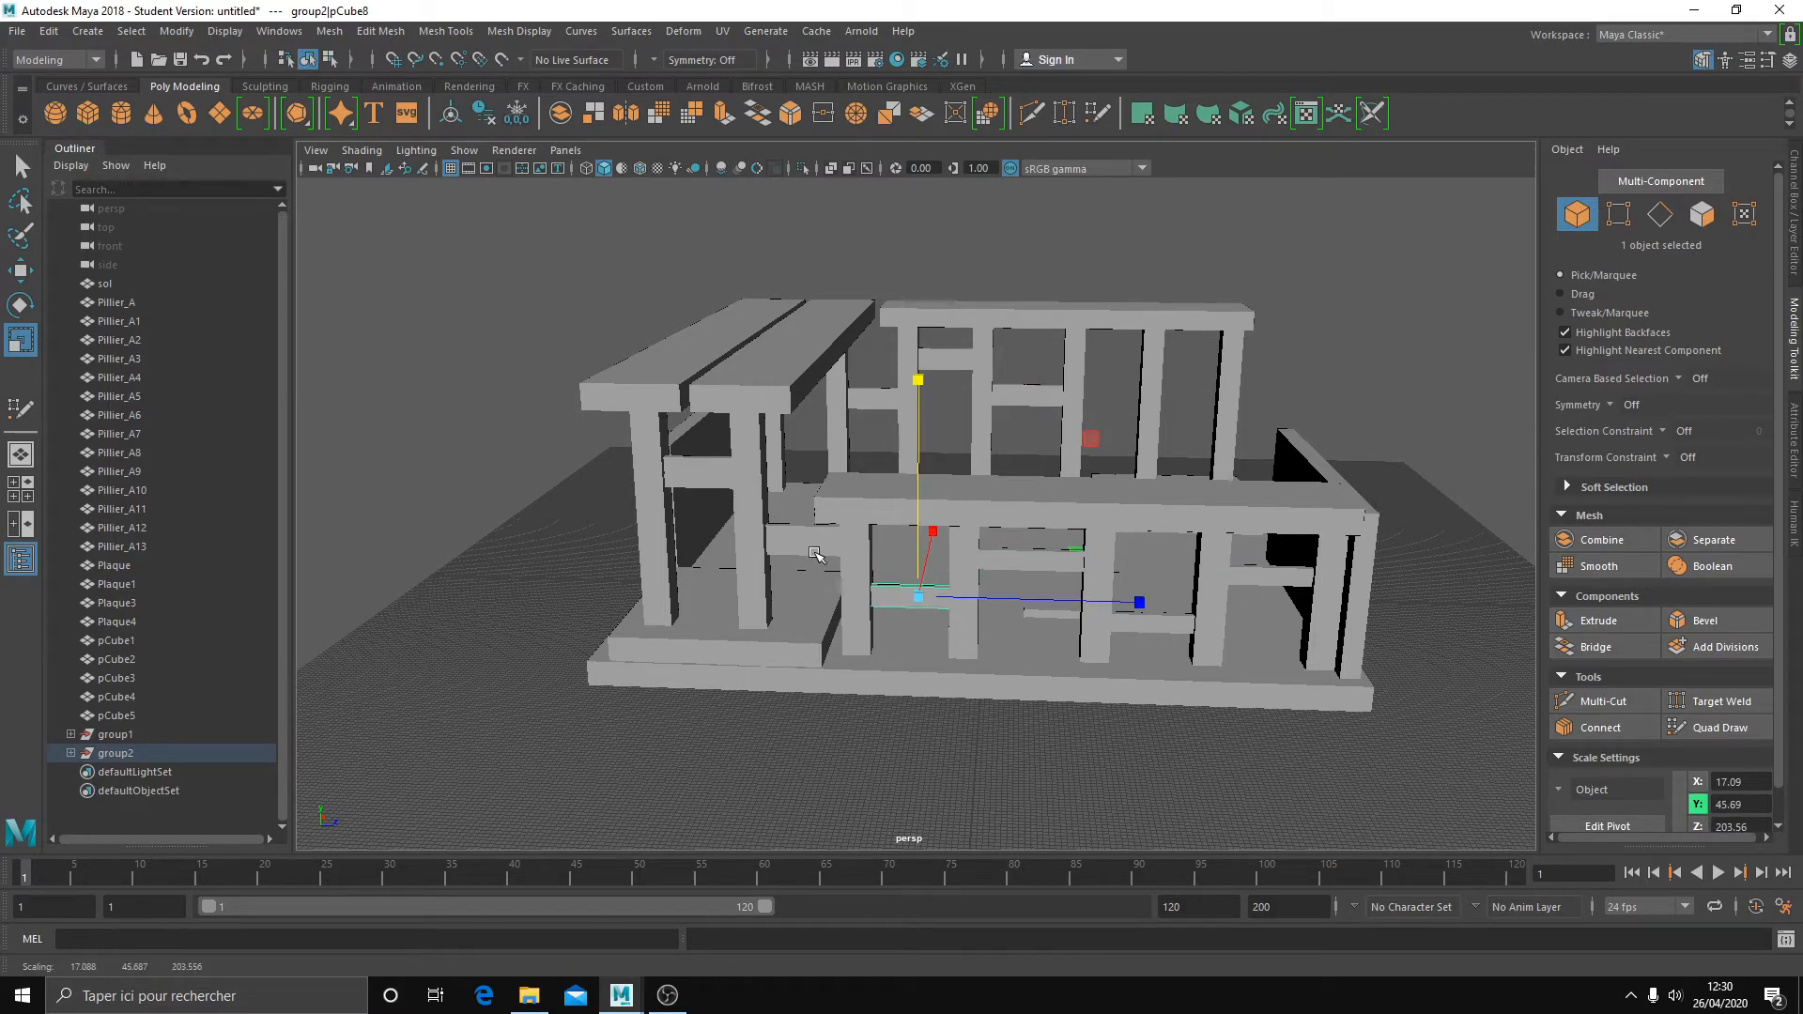
pyautogui.click(706, 466)
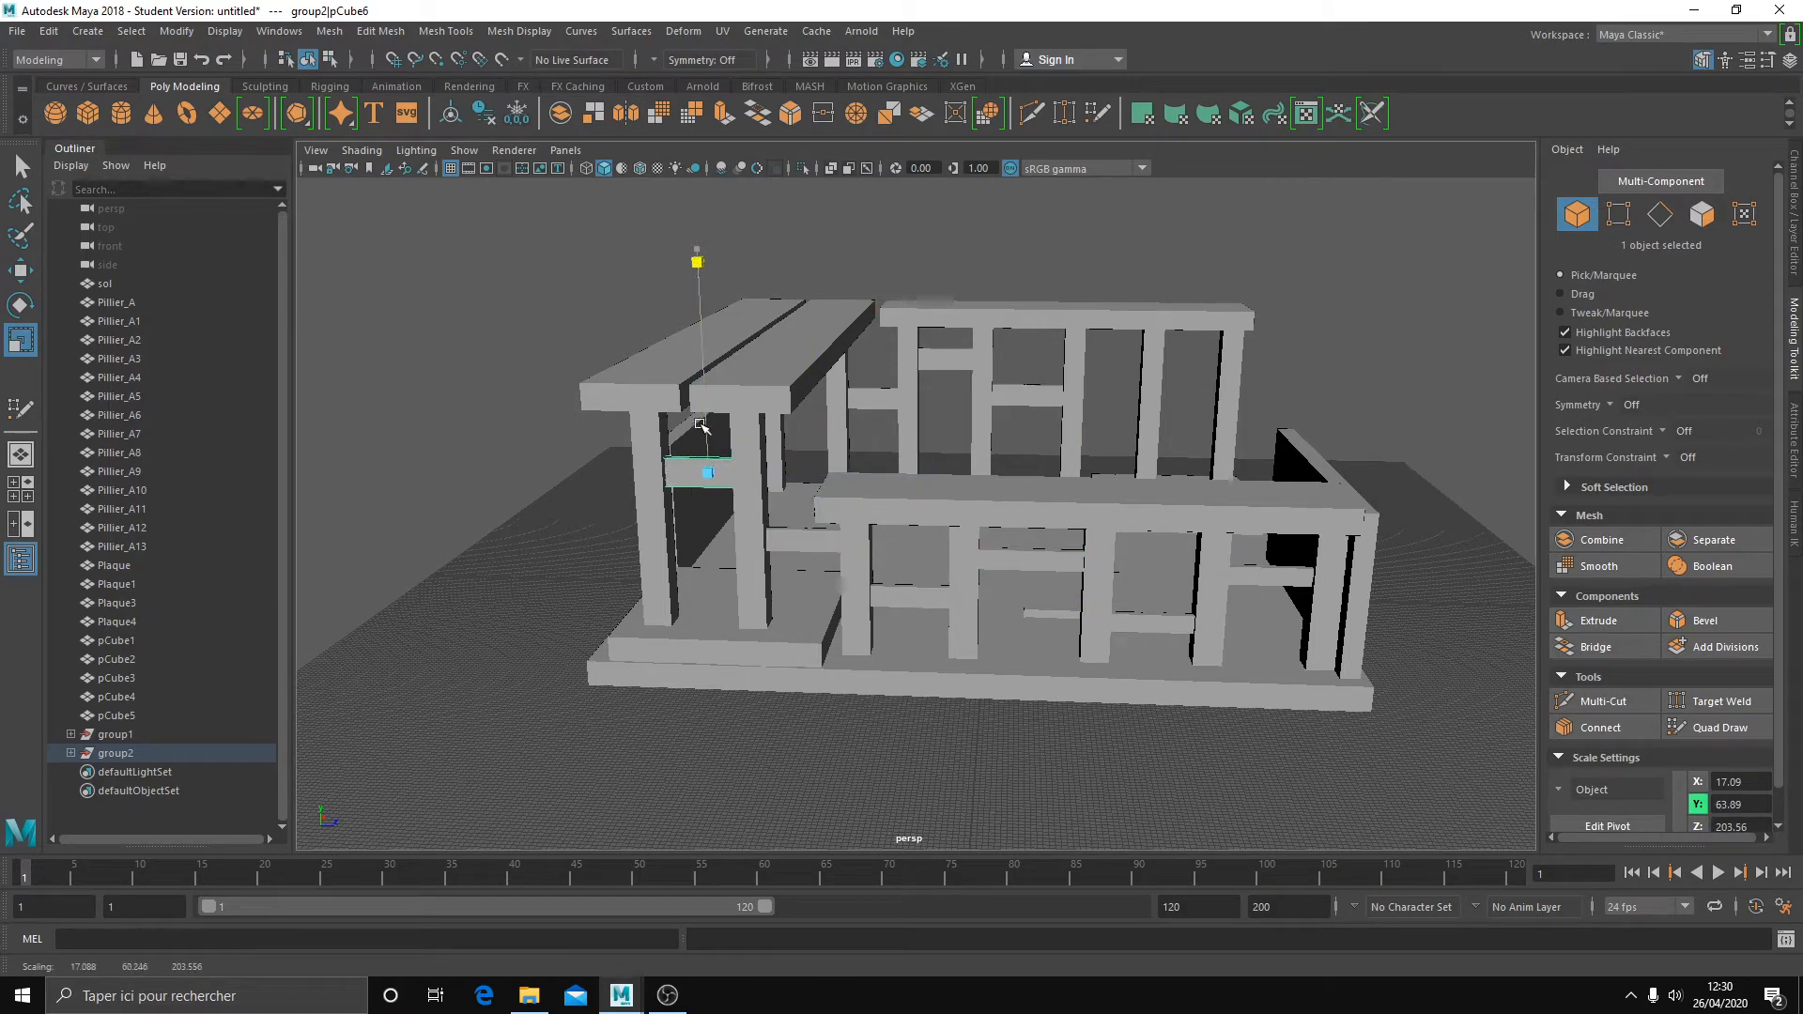
# - Thin the original group's bars on the opposite side individually in Y, scaling the bar in the end gap to about 47.97
pyautogui.press('w')
pyautogui.keyDown('alt'); pyautogui.moveTo(858, 486); pyautogui.dragTo(1023, 627); pyautogui.keyUp('alt')
pyautogui.click(1100, 678)
pyautogui.keyDown('alt'); pyautogui.moveTo(1103, 680); pyautogui.dragTo(898, 584); pyautogui.keyUp('alt')
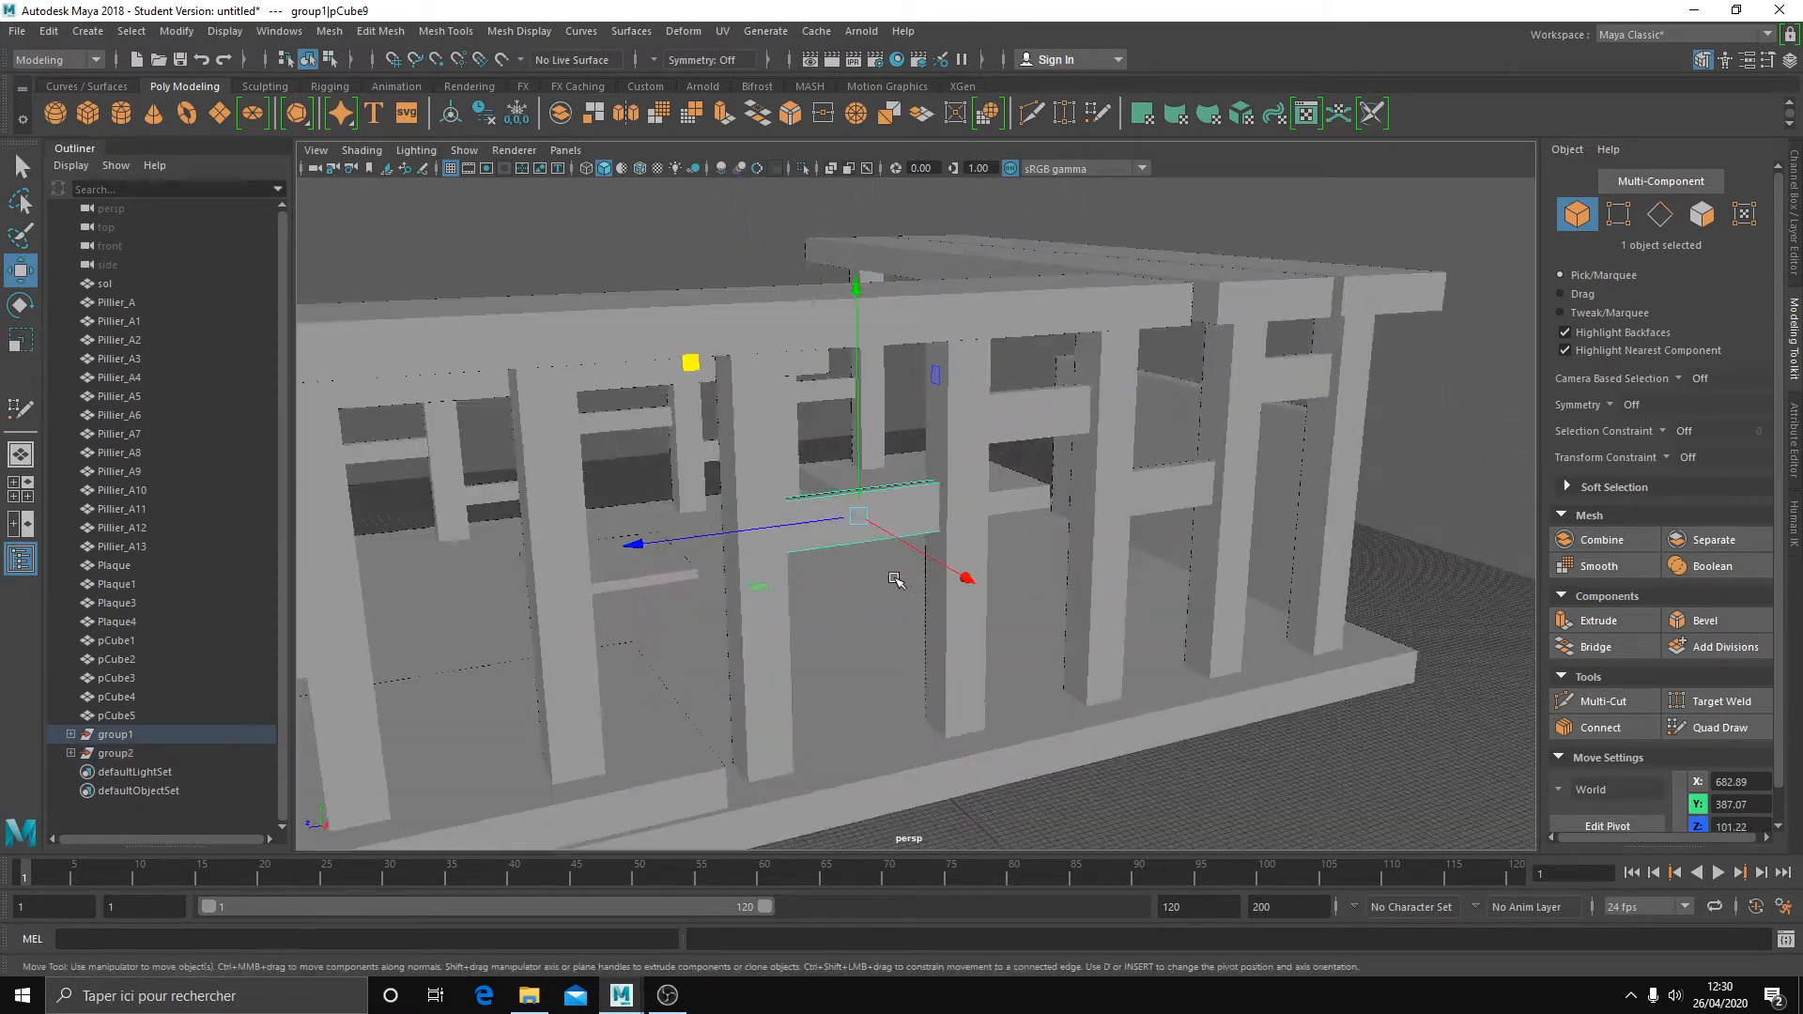
pyautogui.scroll(2, 894, 575)
pyautogui.press('r')
pyautogui.click(1061, 394)
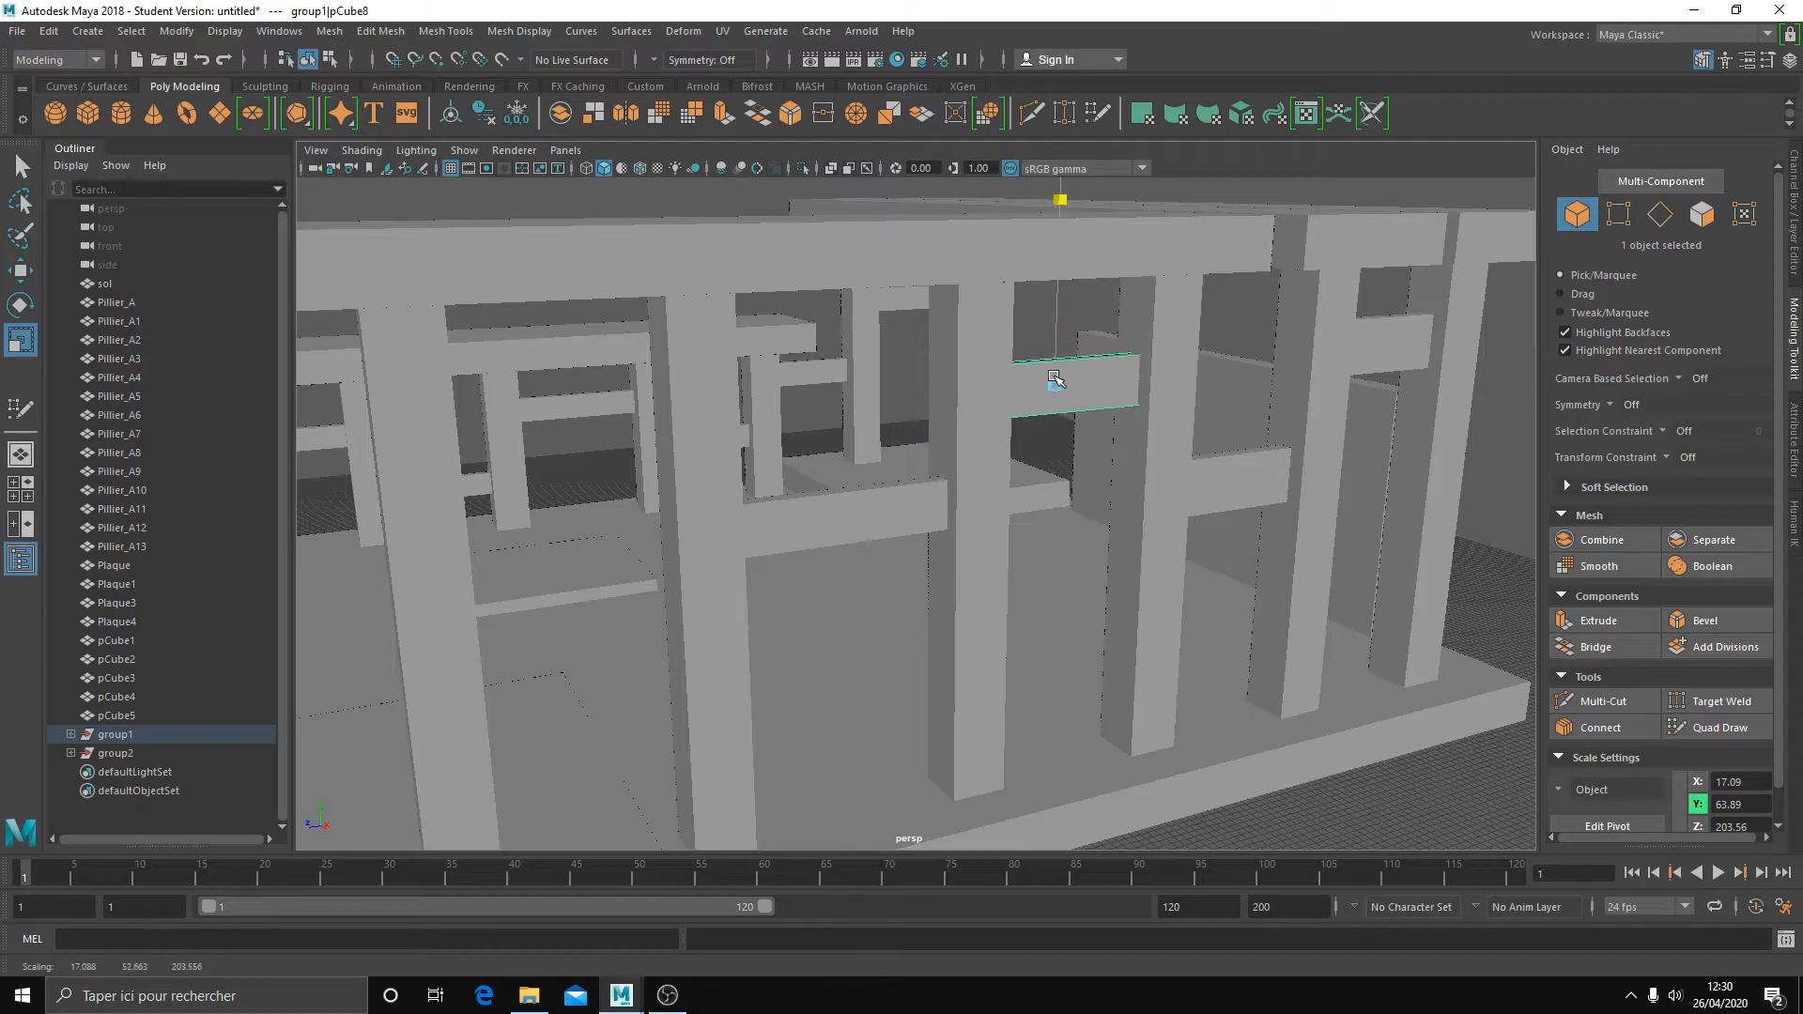
pyautogui.click(1227, 483)
pyautogui.moveTo(1220, 417); pyautogui.dragTo(1221, 469)
pyautogui.click(1396, 345)
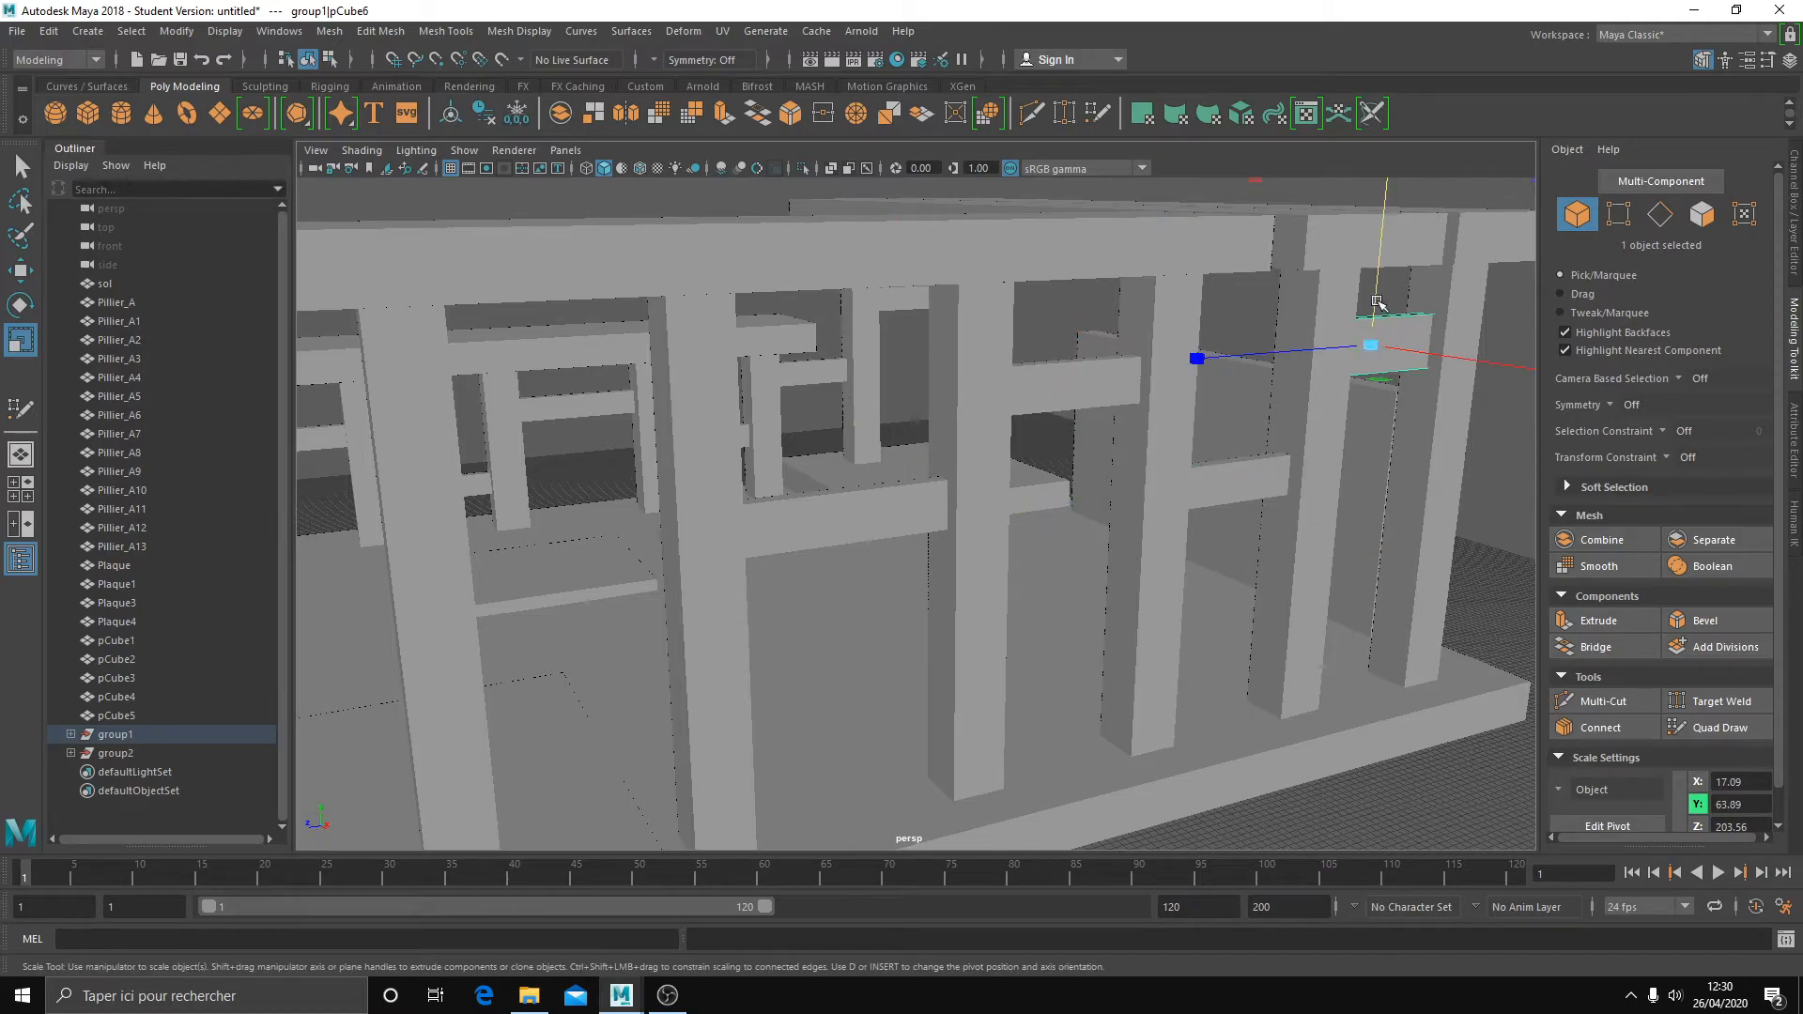
pyautogui.moveTo(1374, 302); pyautogui.dragTo(1373, 340)
pyautogui.scroll(-3, 1161, 516)
pyautogui.keyDown('alt'); pyautogui.moveTo(798, 582); pyautogui.dragTo(977, 692); pyautogui.keyUp('alt')
pyautogui.scroll(-4, 974, 677)
pyautogui.scroll(4, 978, 673)
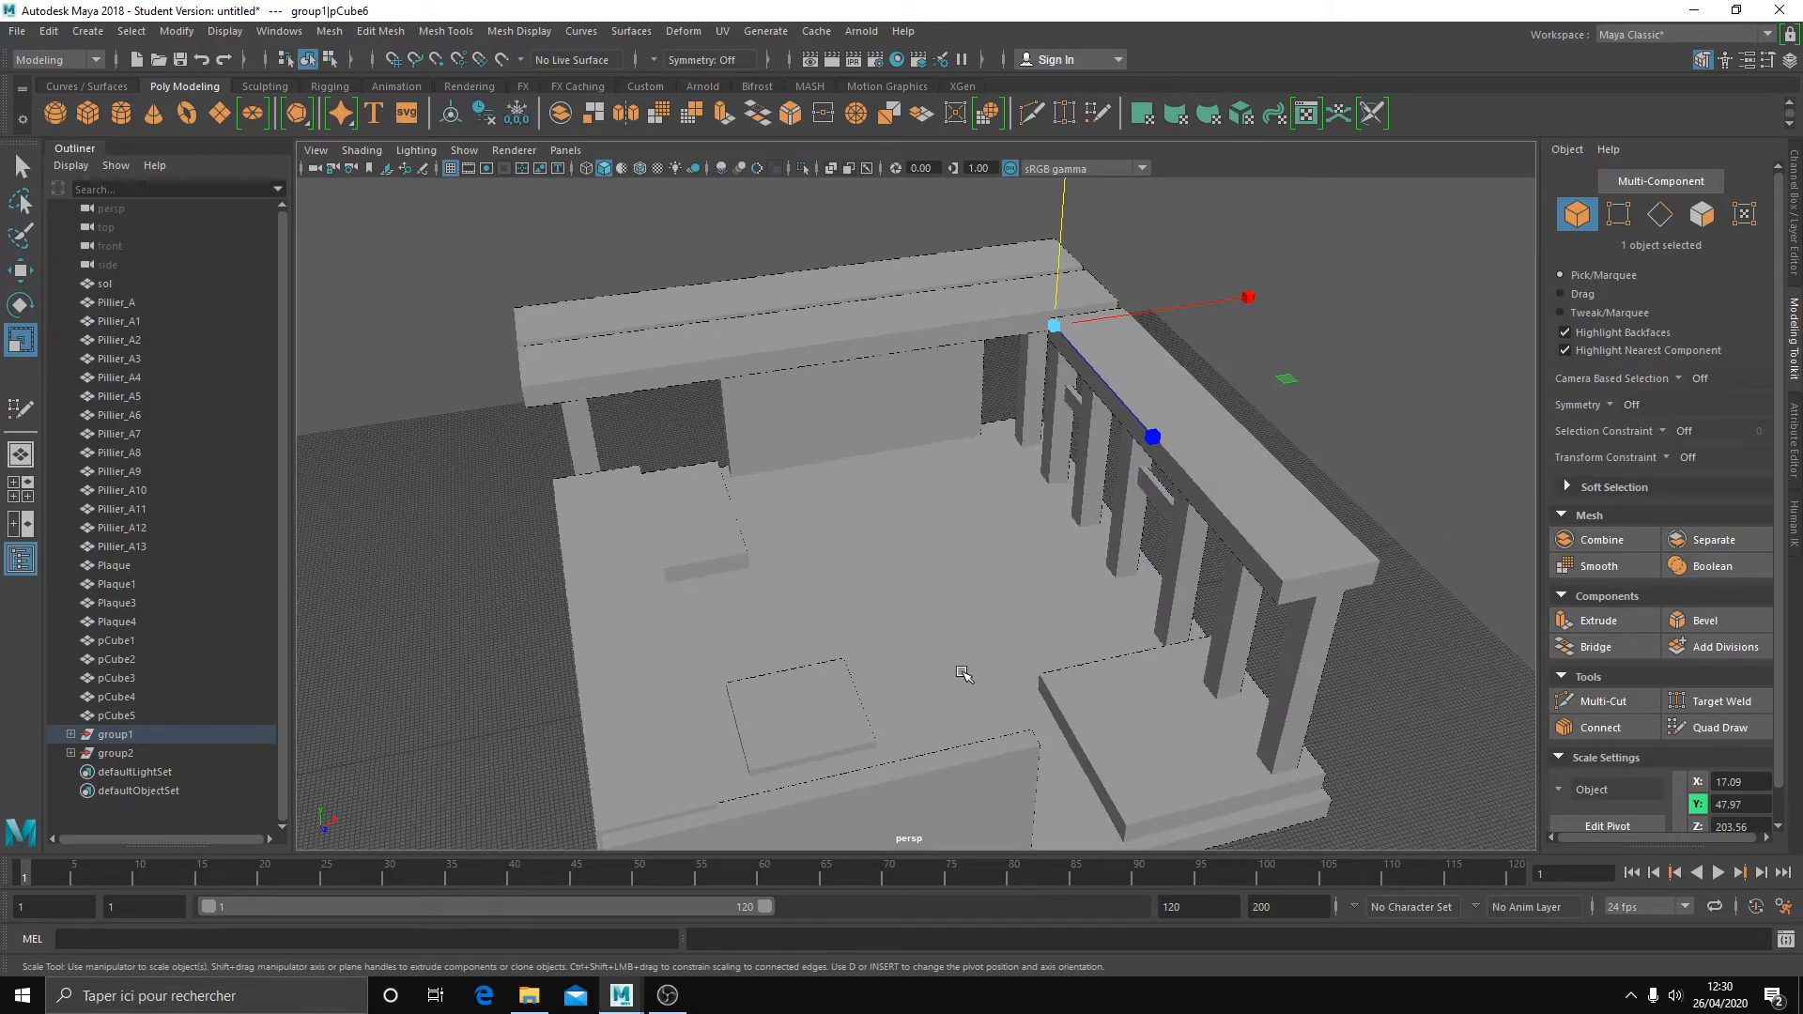